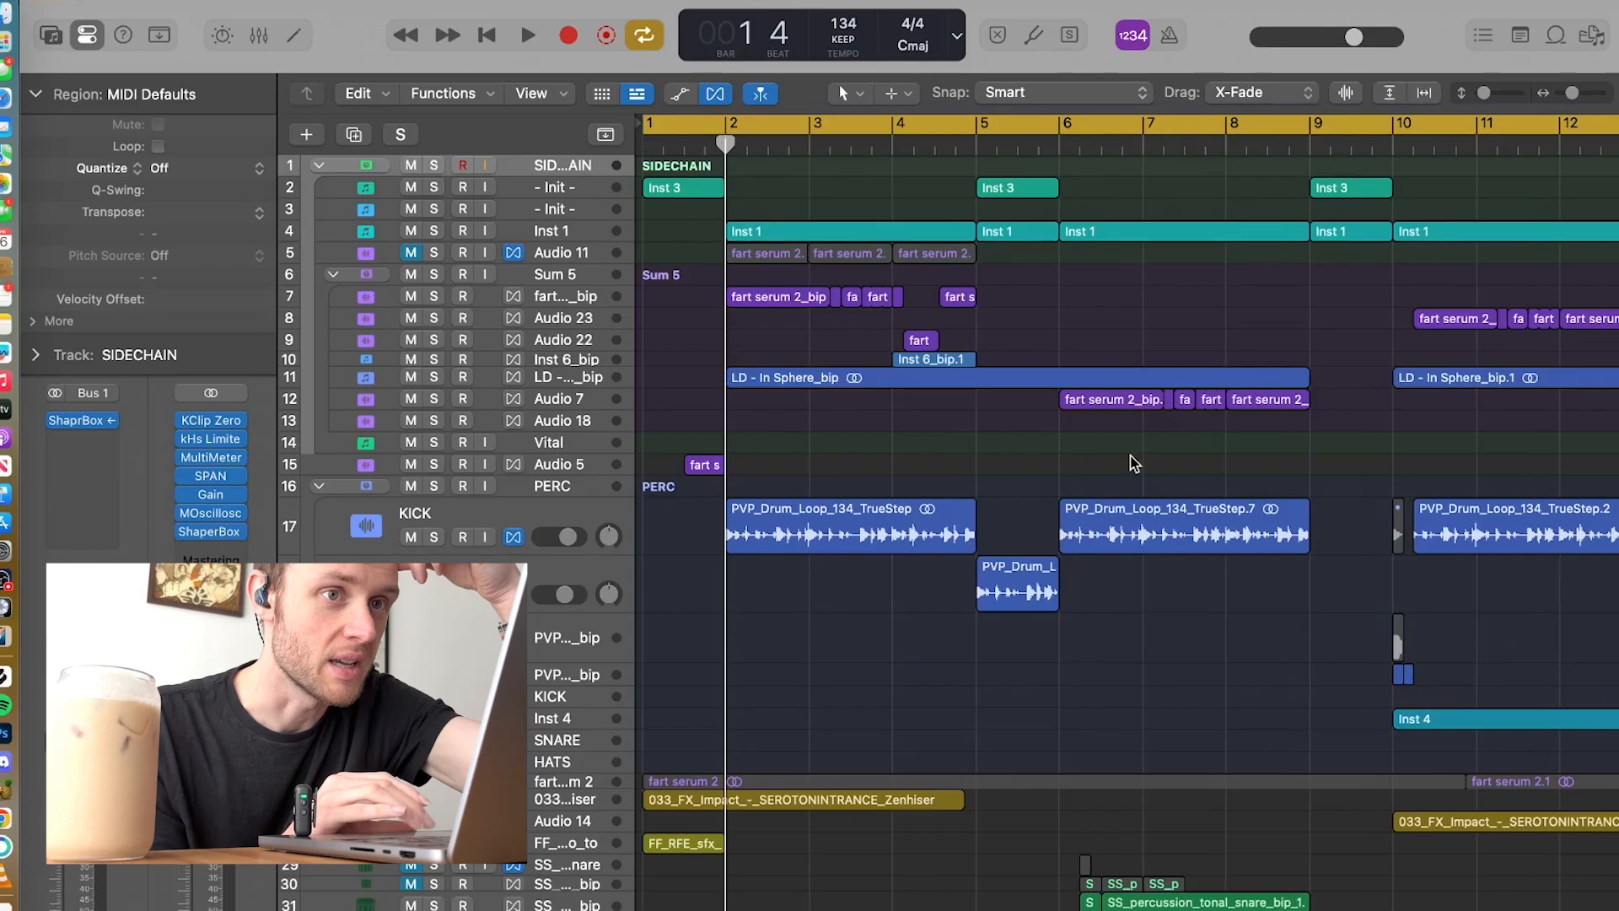
Step: Play back the arrangement's opening from bar 1 into bar 2
{"action": "scroll", "coordinate": [1134, 463], "scroll_direction": "right", "scroll_amount": 10}
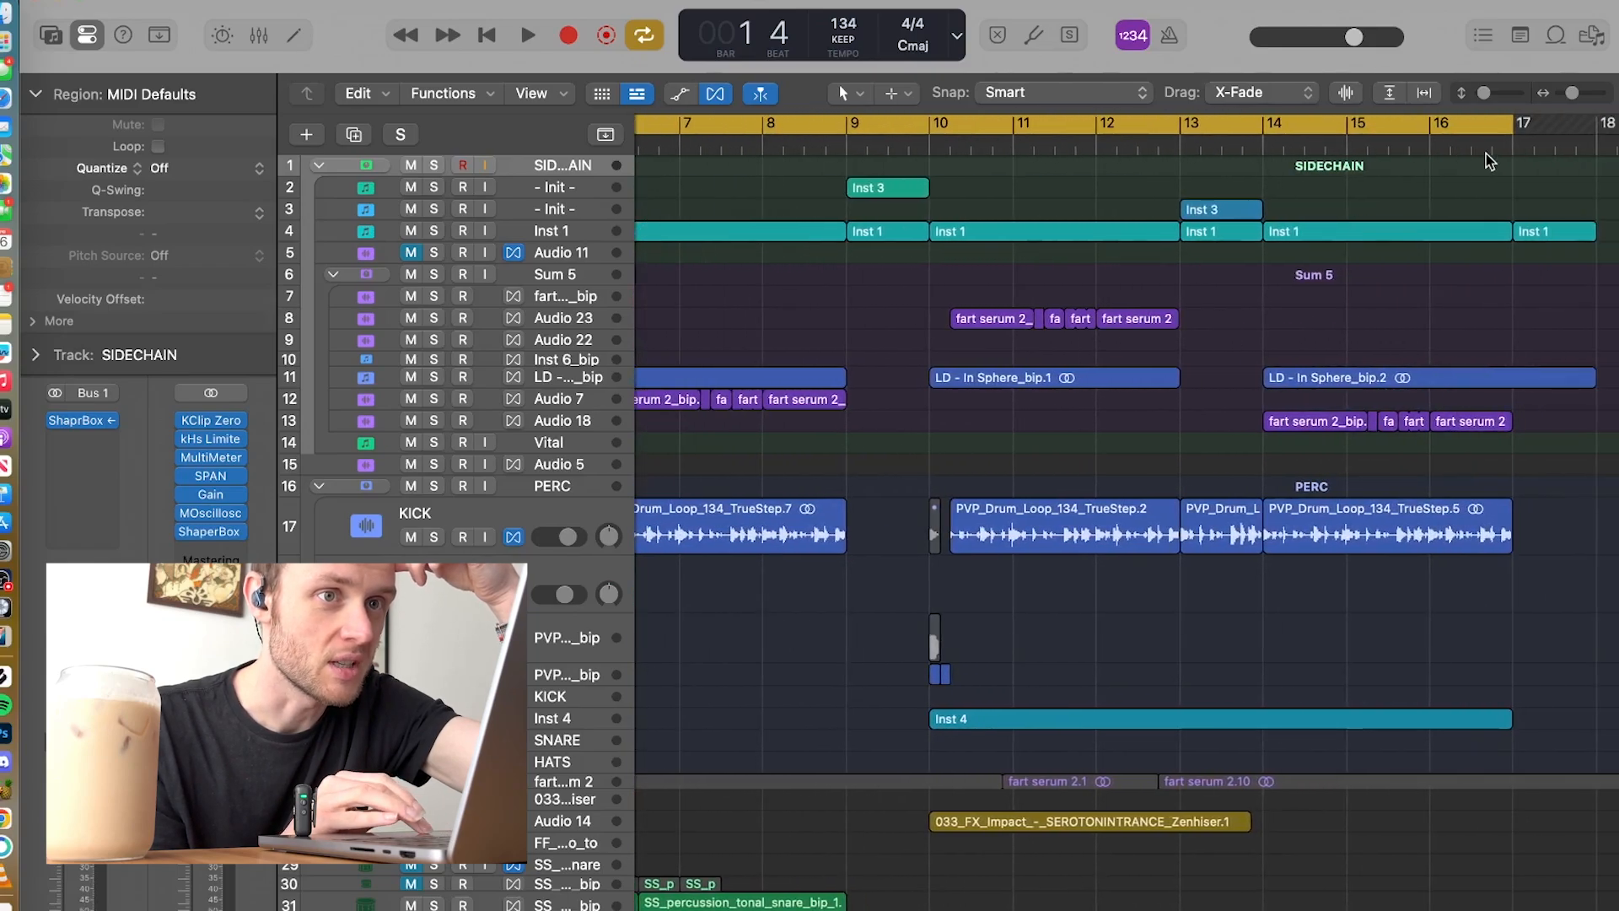
{"action": "scroll", "coordinate": [1458, 361], "scroll_direction": "left", "scroll_amount": 10}
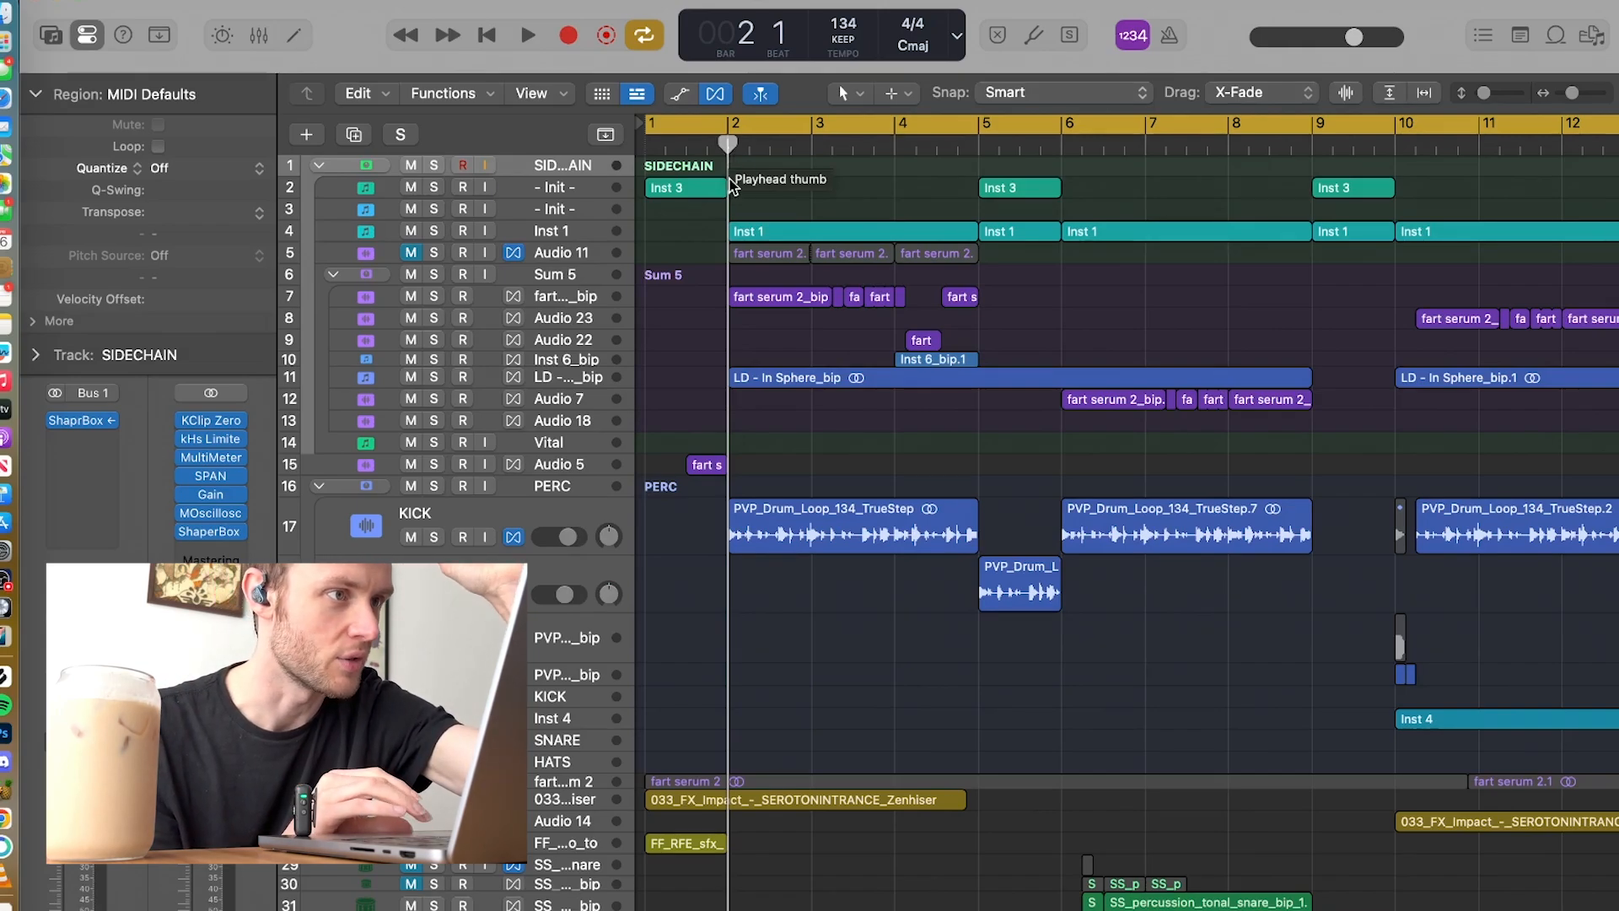
{"action": "left_click", "coordinate": [647, 152]}
{"action": "key", "text": "space"}
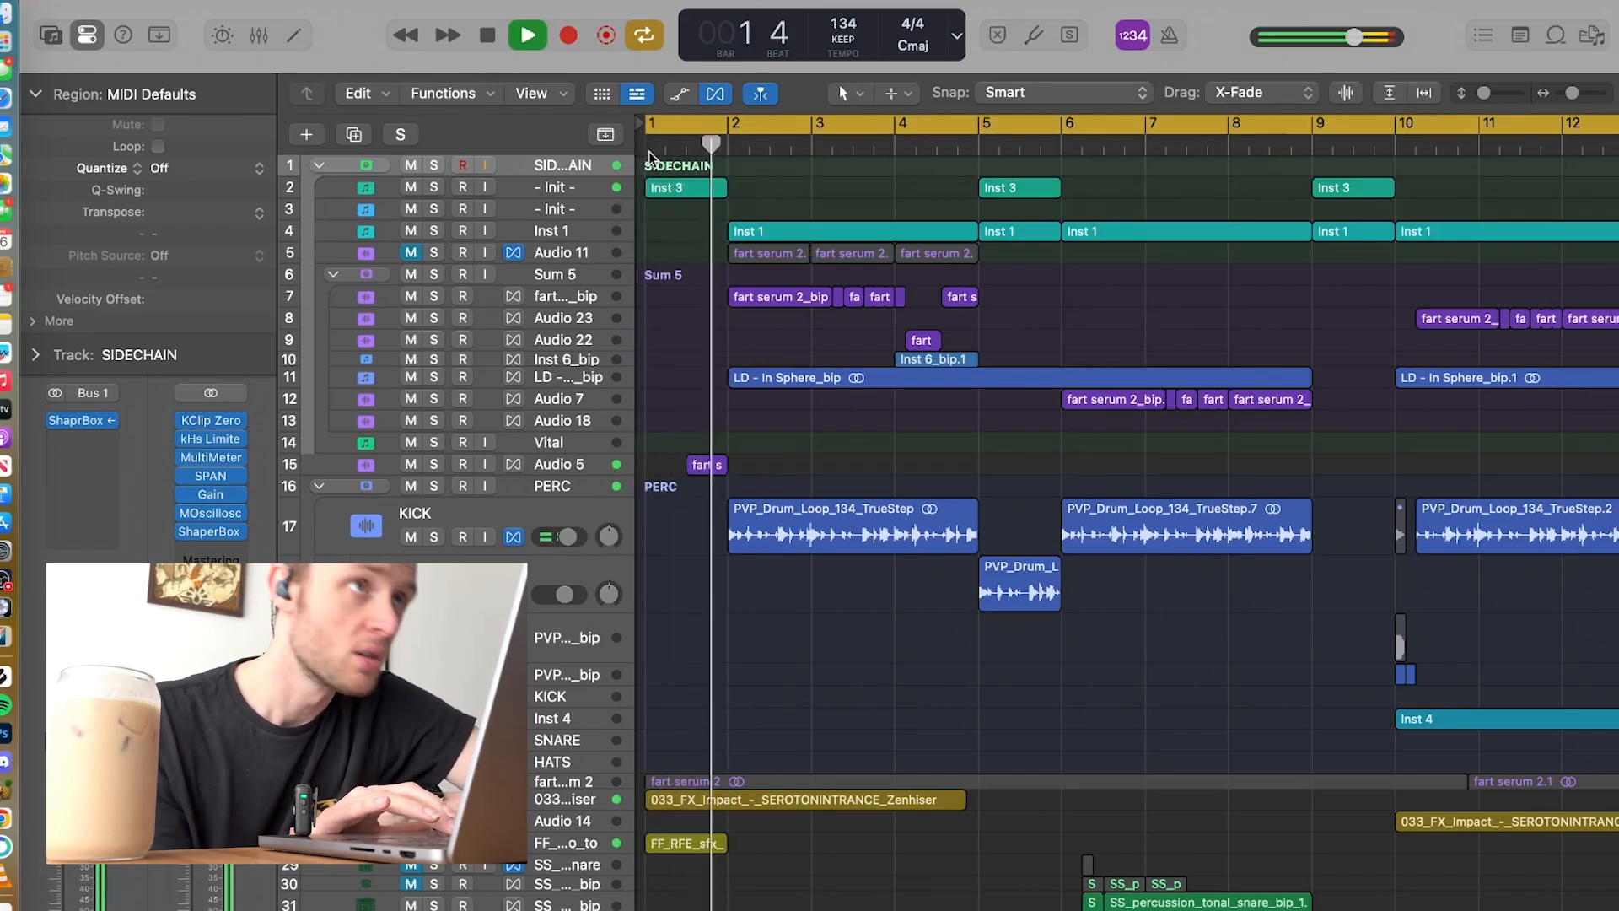
{"action": "key", "text": "space"}
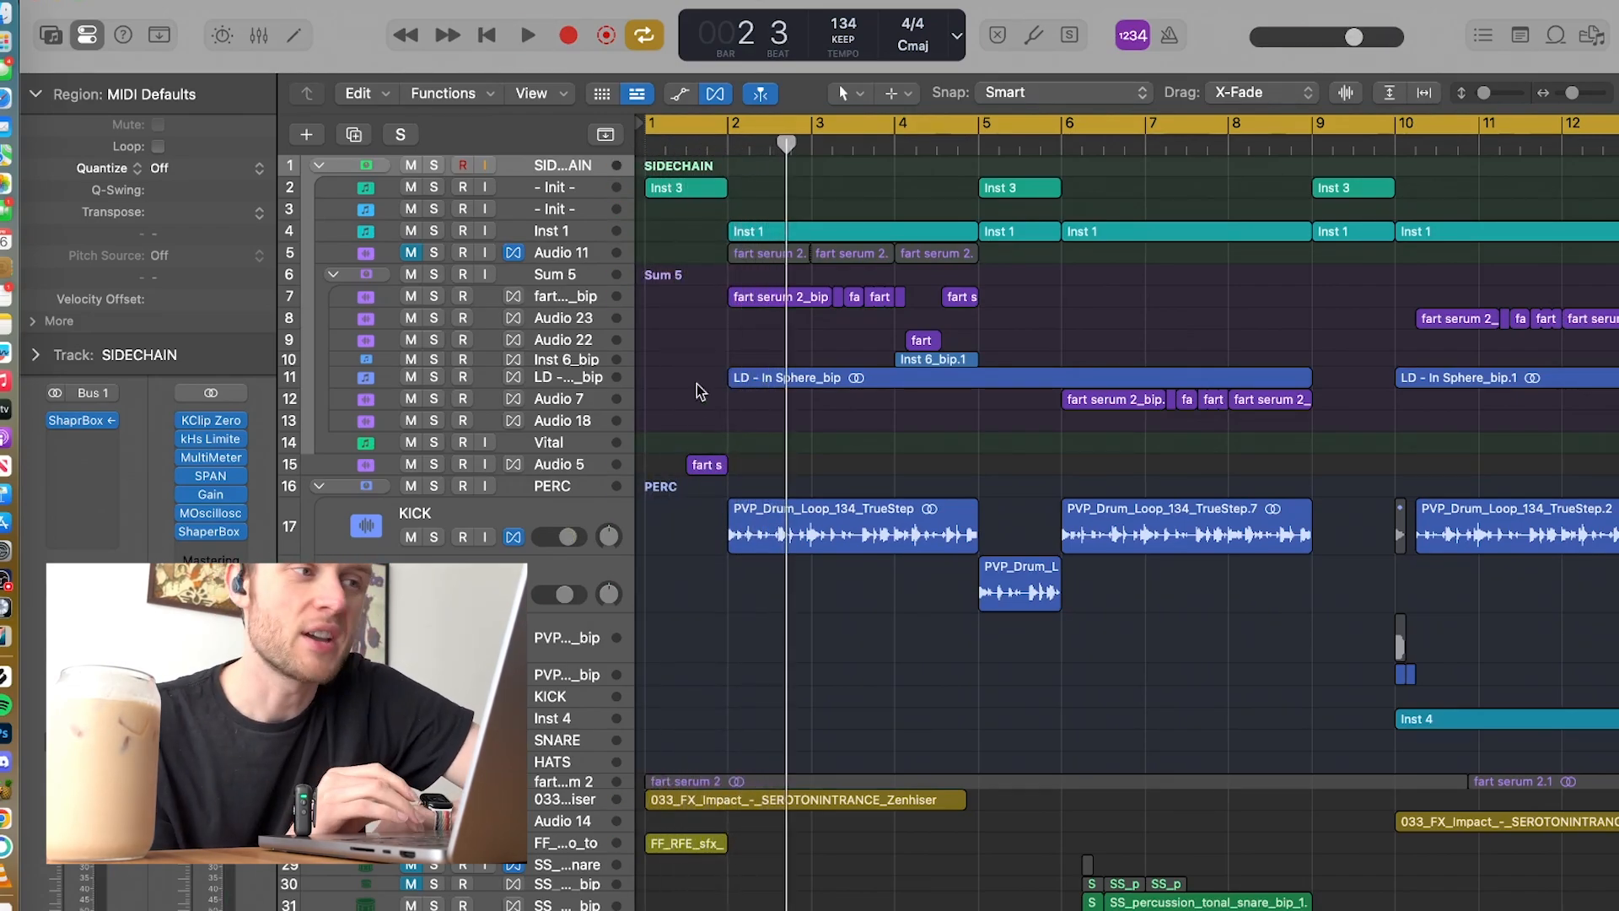
Step: Listen to the section starting at bar 2 and return the playhead to that bar
{"action": "left_click", "coordinate": [731, 153]}
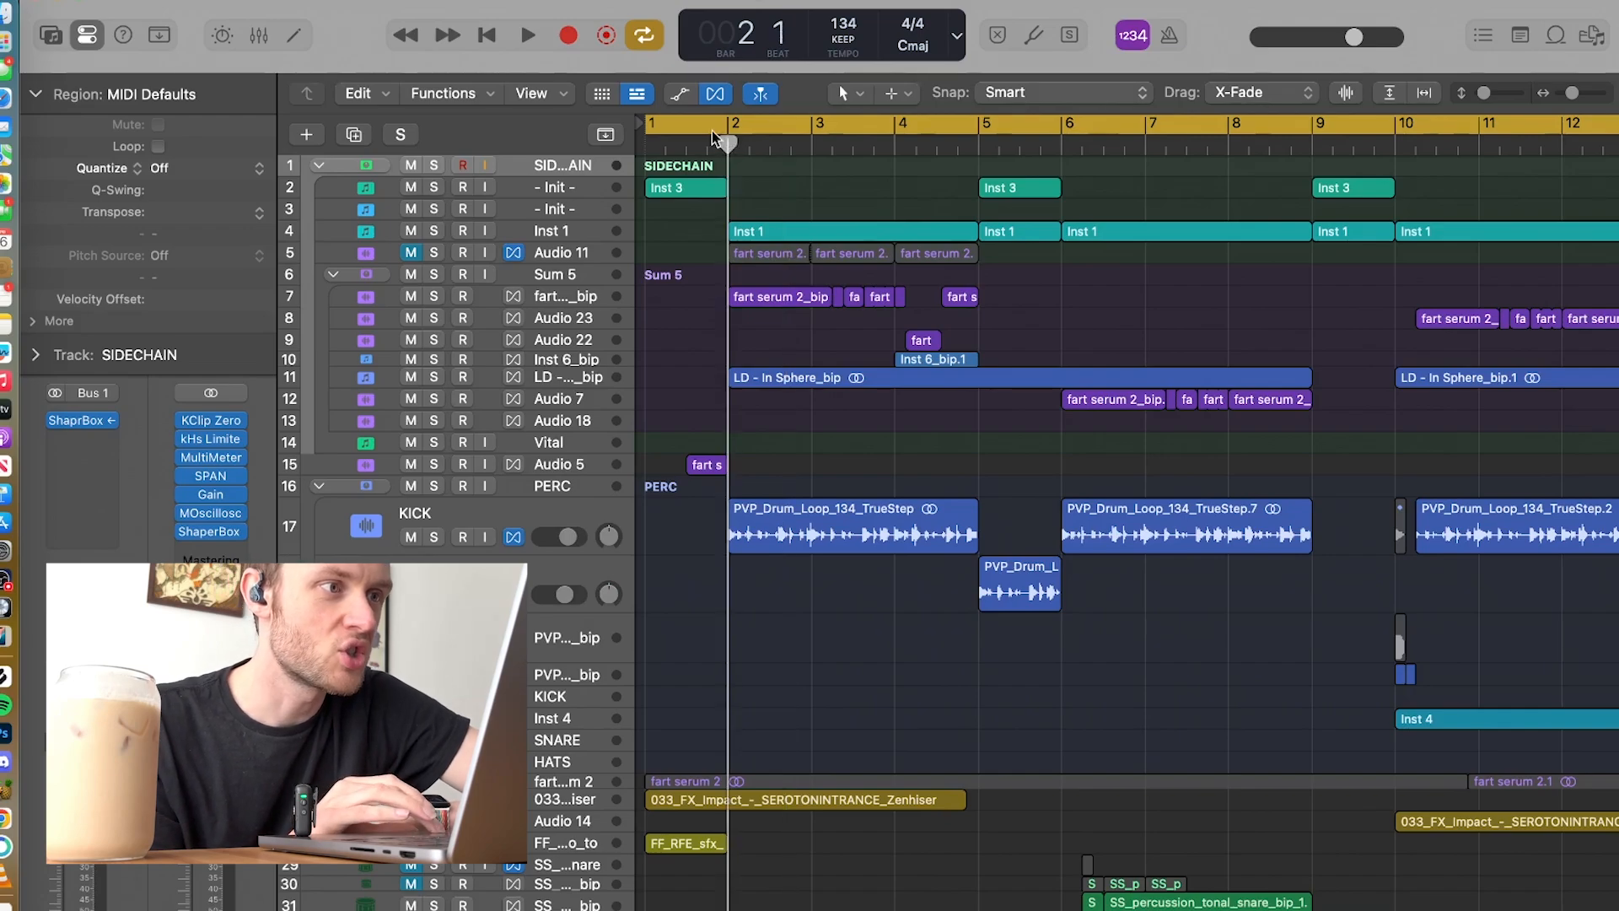
{"action": "key", "text": "c"}
{"action": "key", "text": "space"}
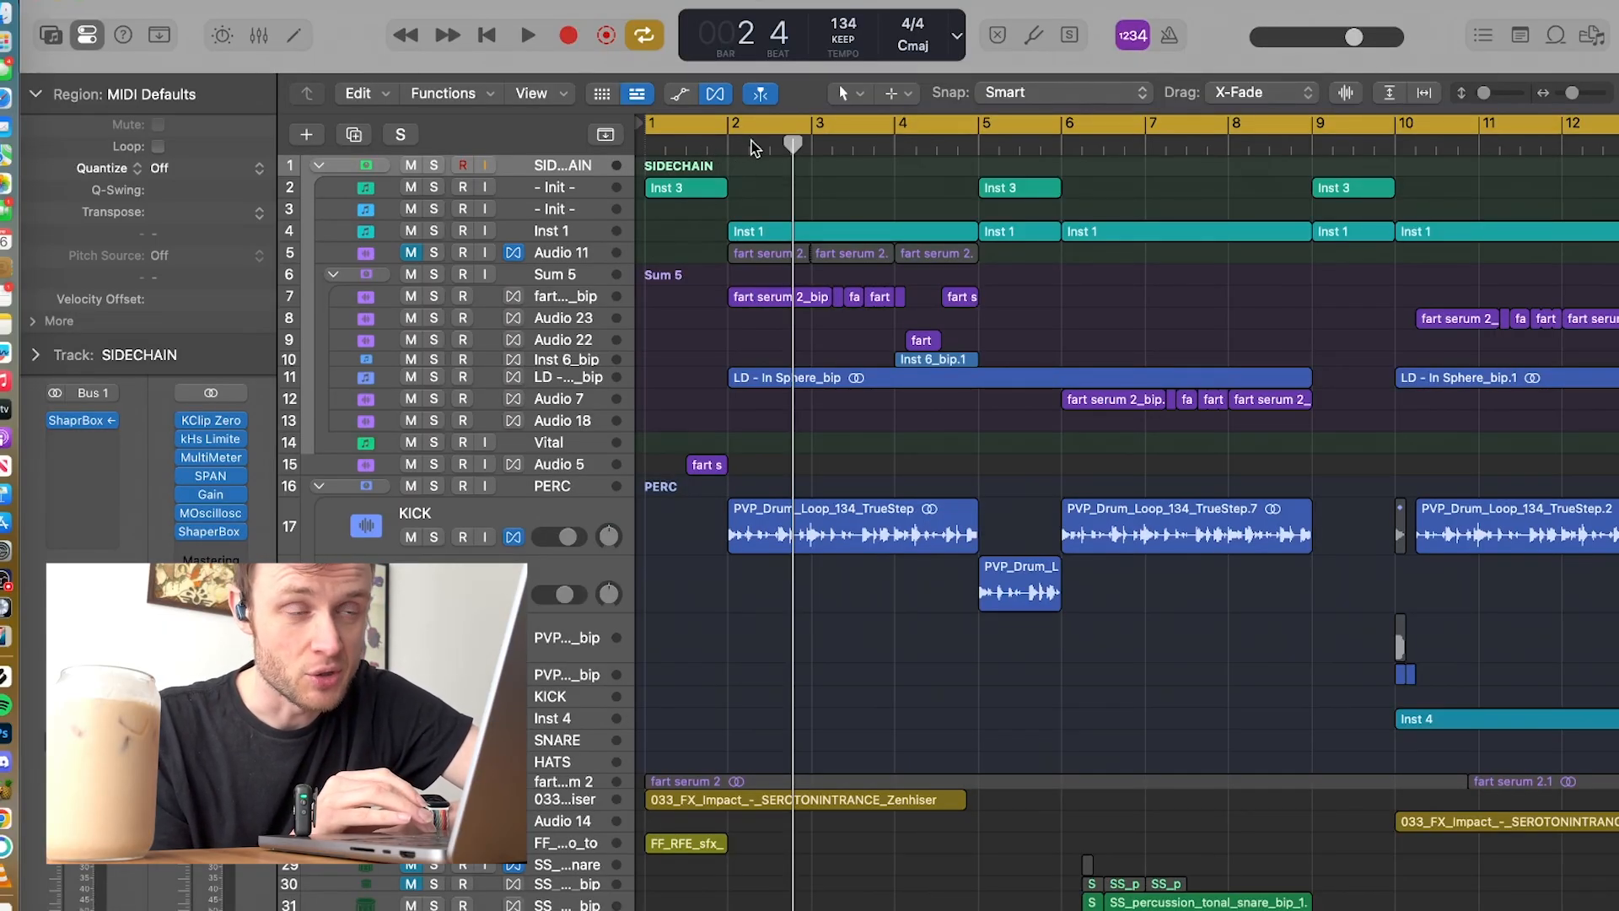
{"action": "left_click", "coordinate": [727, 149]}
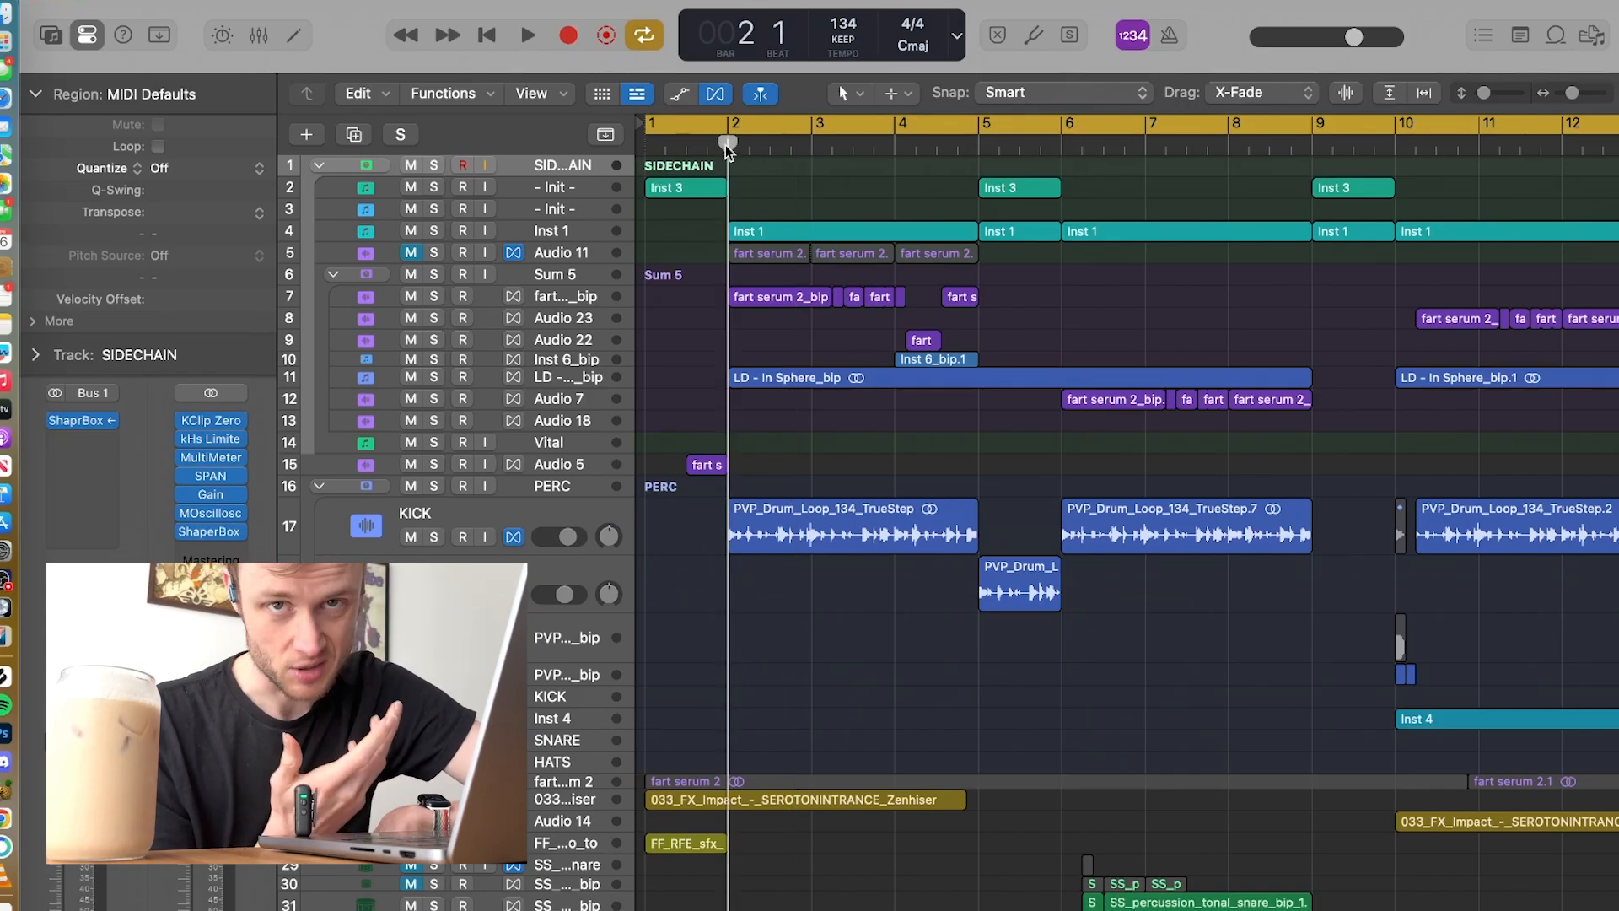
Step: Examine how the regions are arranged across the section from bar 9 to bar 17
{"action": "scroll", "coordinate": [846, 257], "scroll_direction": "right", "scroll_amount": 15}
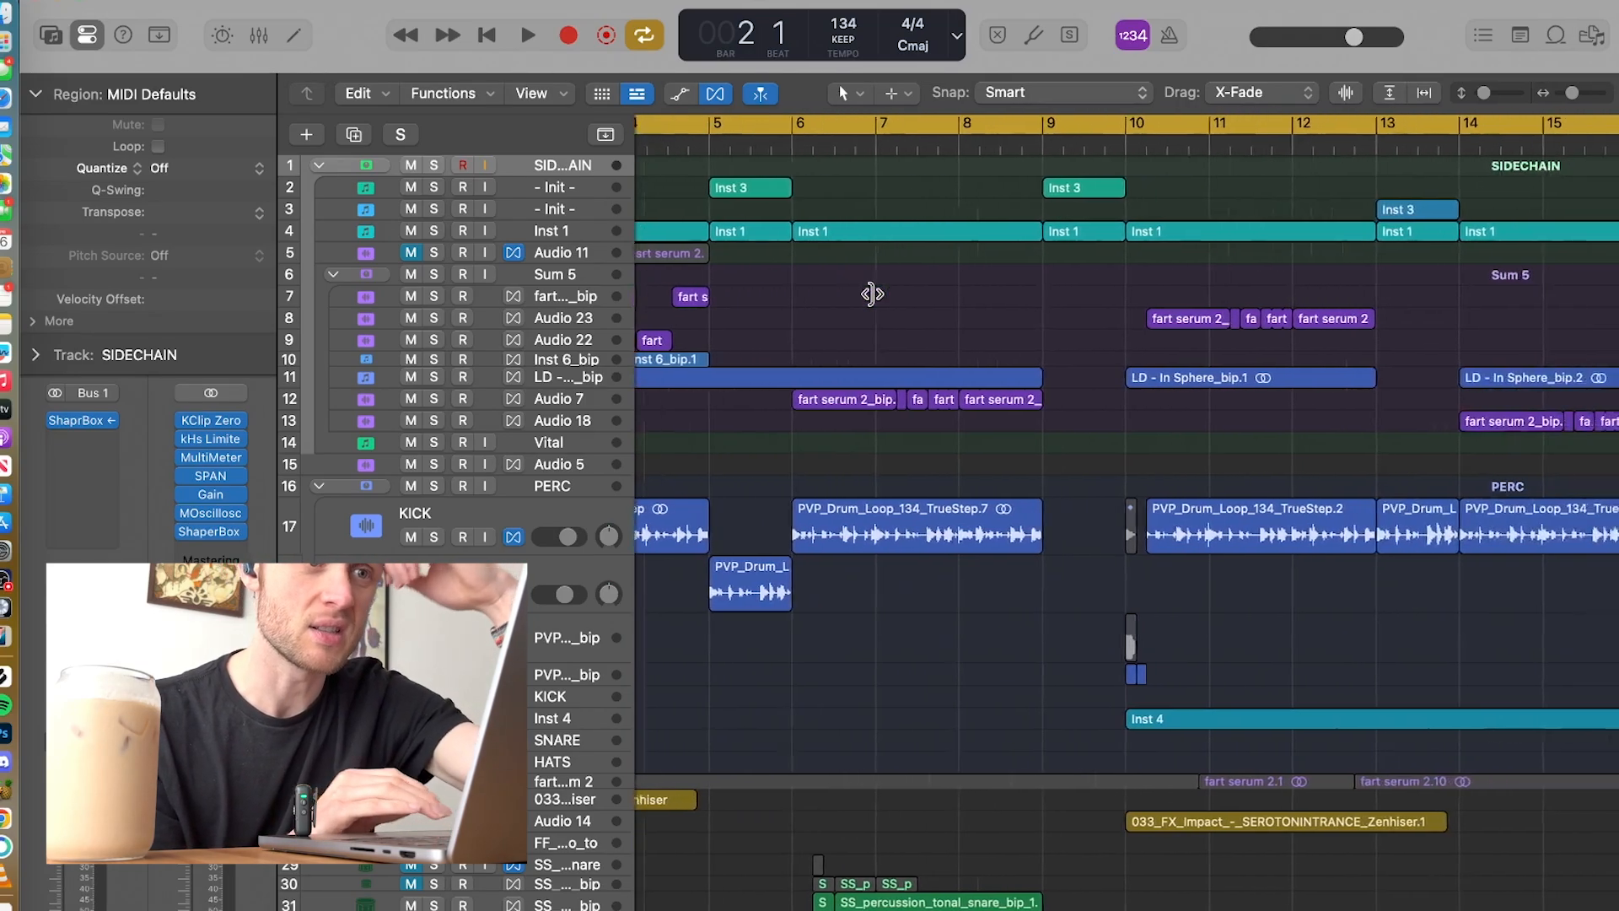
{"action": "scroll", "coordinate": [1128, 150], "scroll_direction": "down", "scroll_amount": 1}
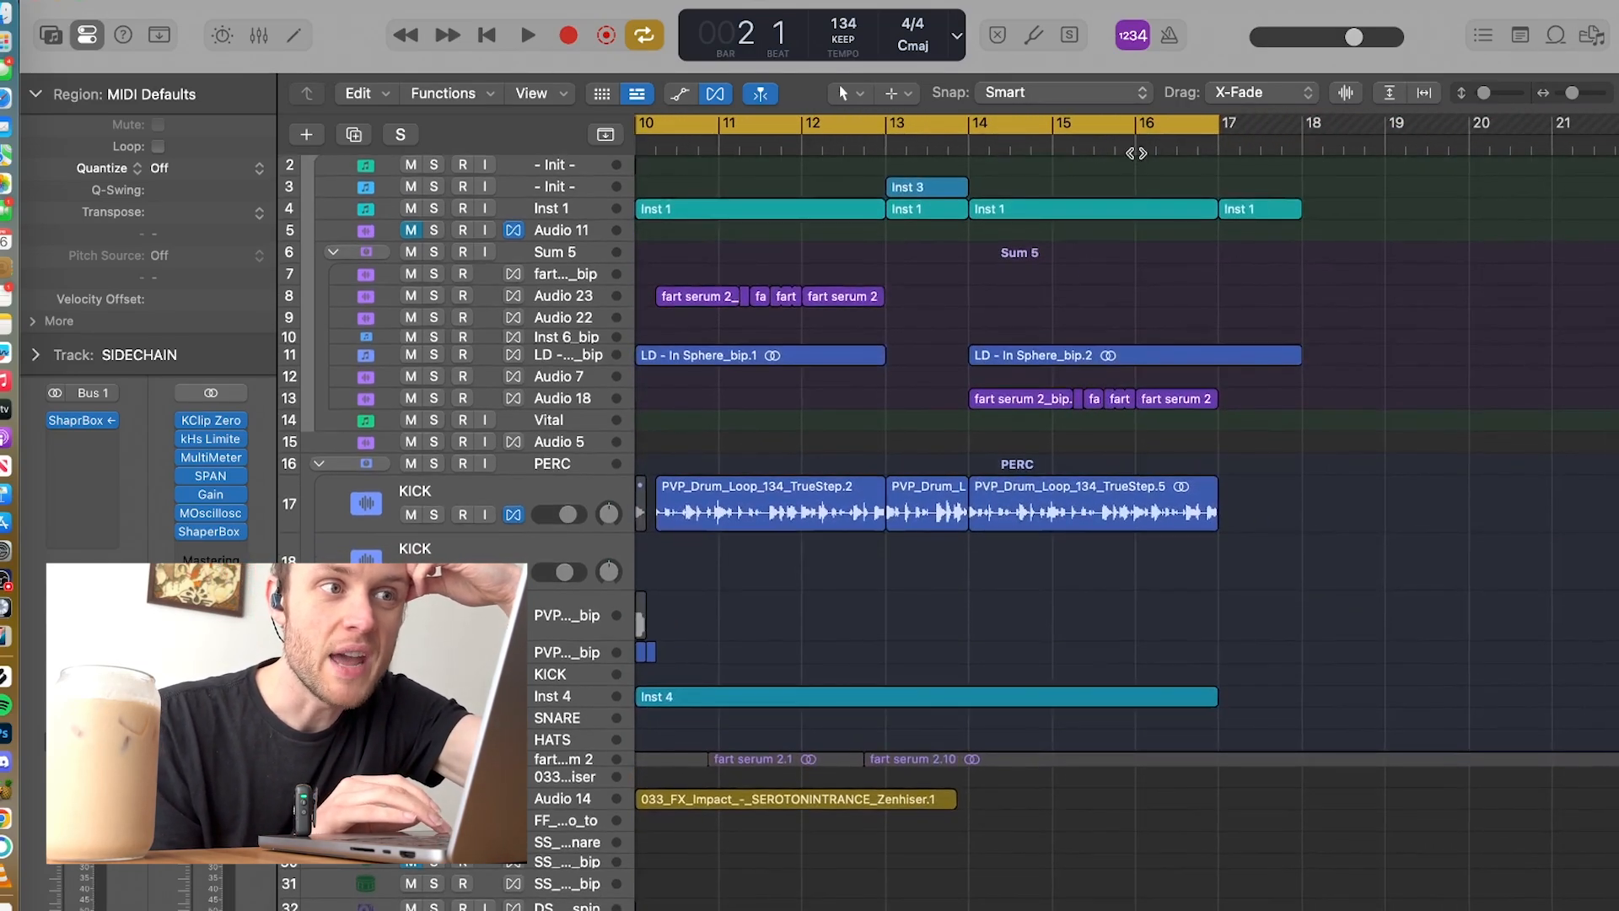
{"action": "scroll", "coordinate": [1137, 620], "scroll_direction": "left", "scroll_amount": 5}
{"action": "scroll", "coordinate": [1137, 620], "scroll_direction": "up", "scroll_amount": 1}
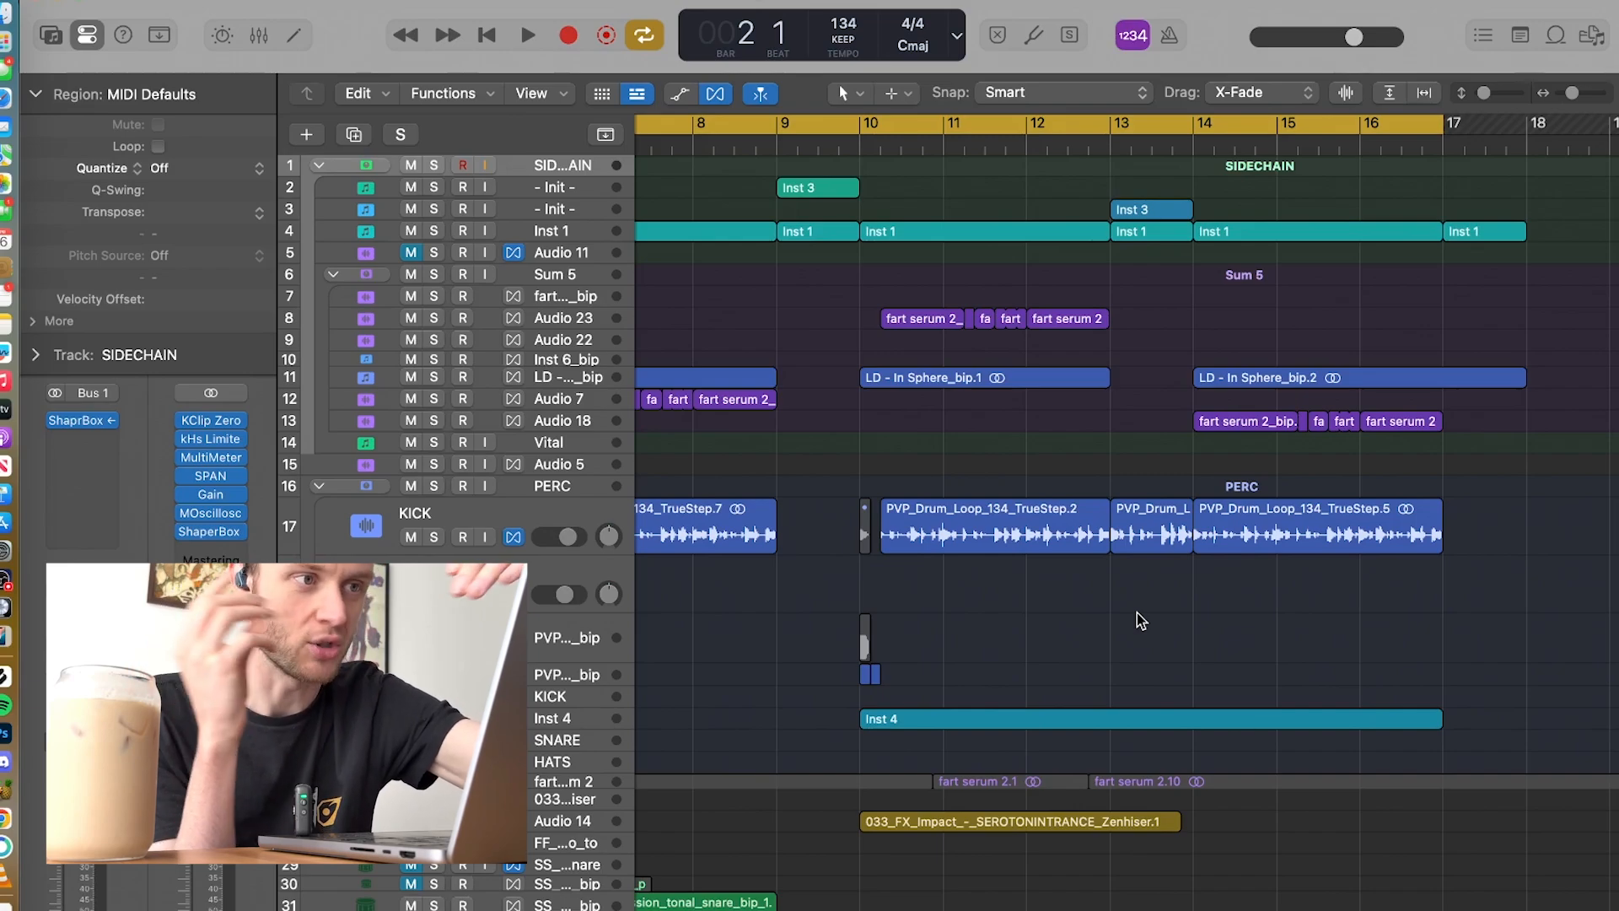
{"action": "scroll", "coordinate": [1020, 540], "scroll_direction": "right", "scroll_amount": 1}
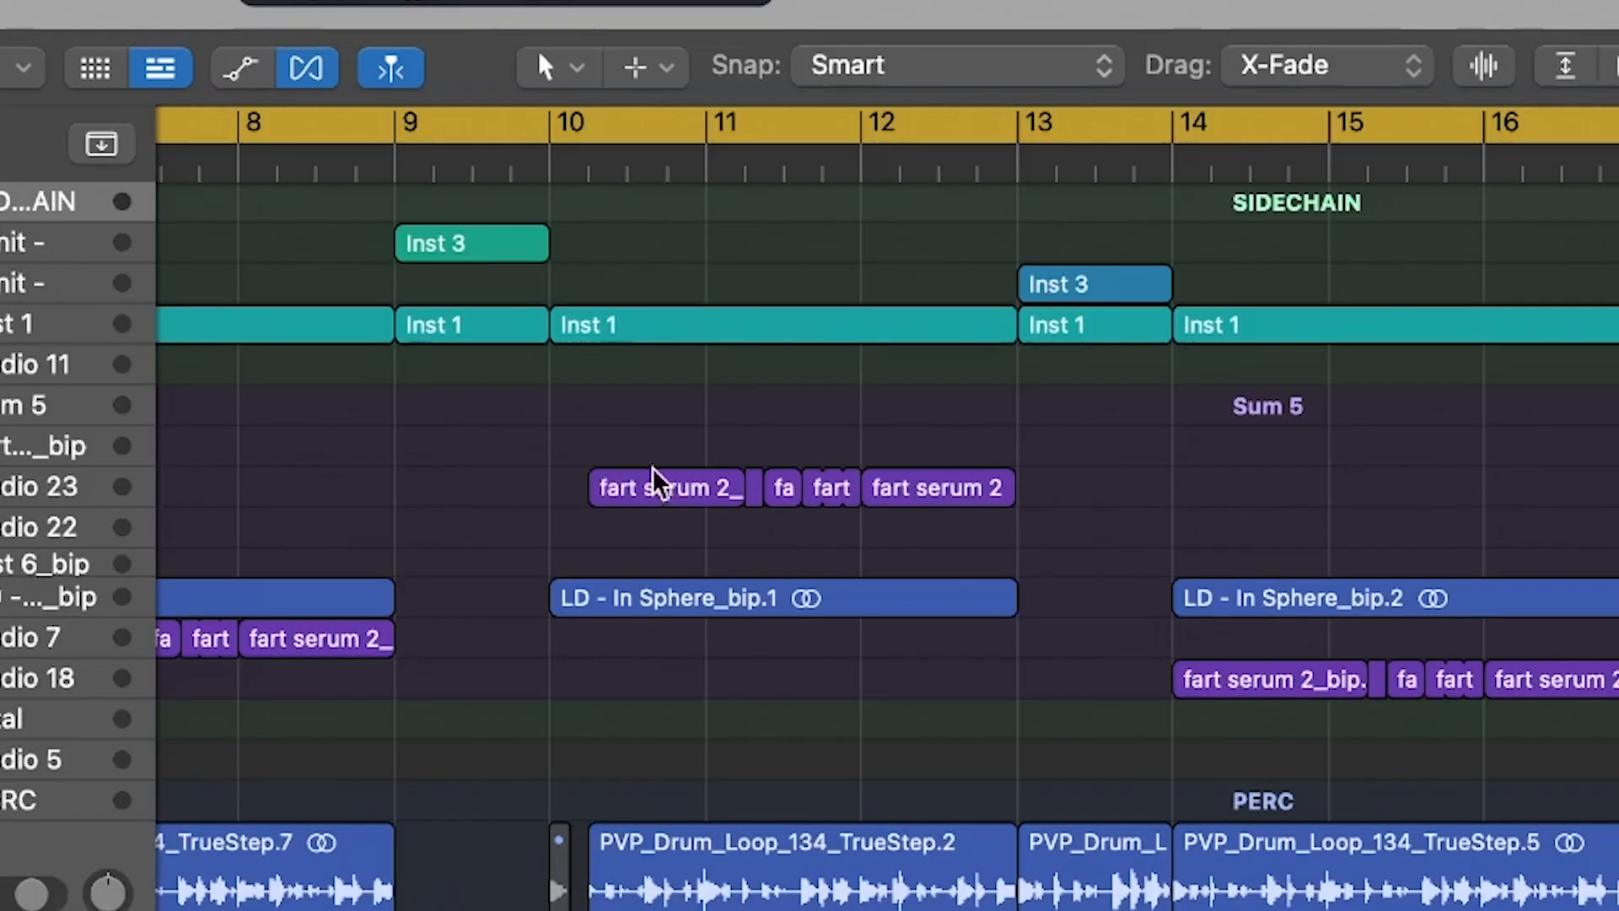
{"action": "scroll", "coordinate": [652, 496], "scroll_direction": "up", "scroll_amount": 5}
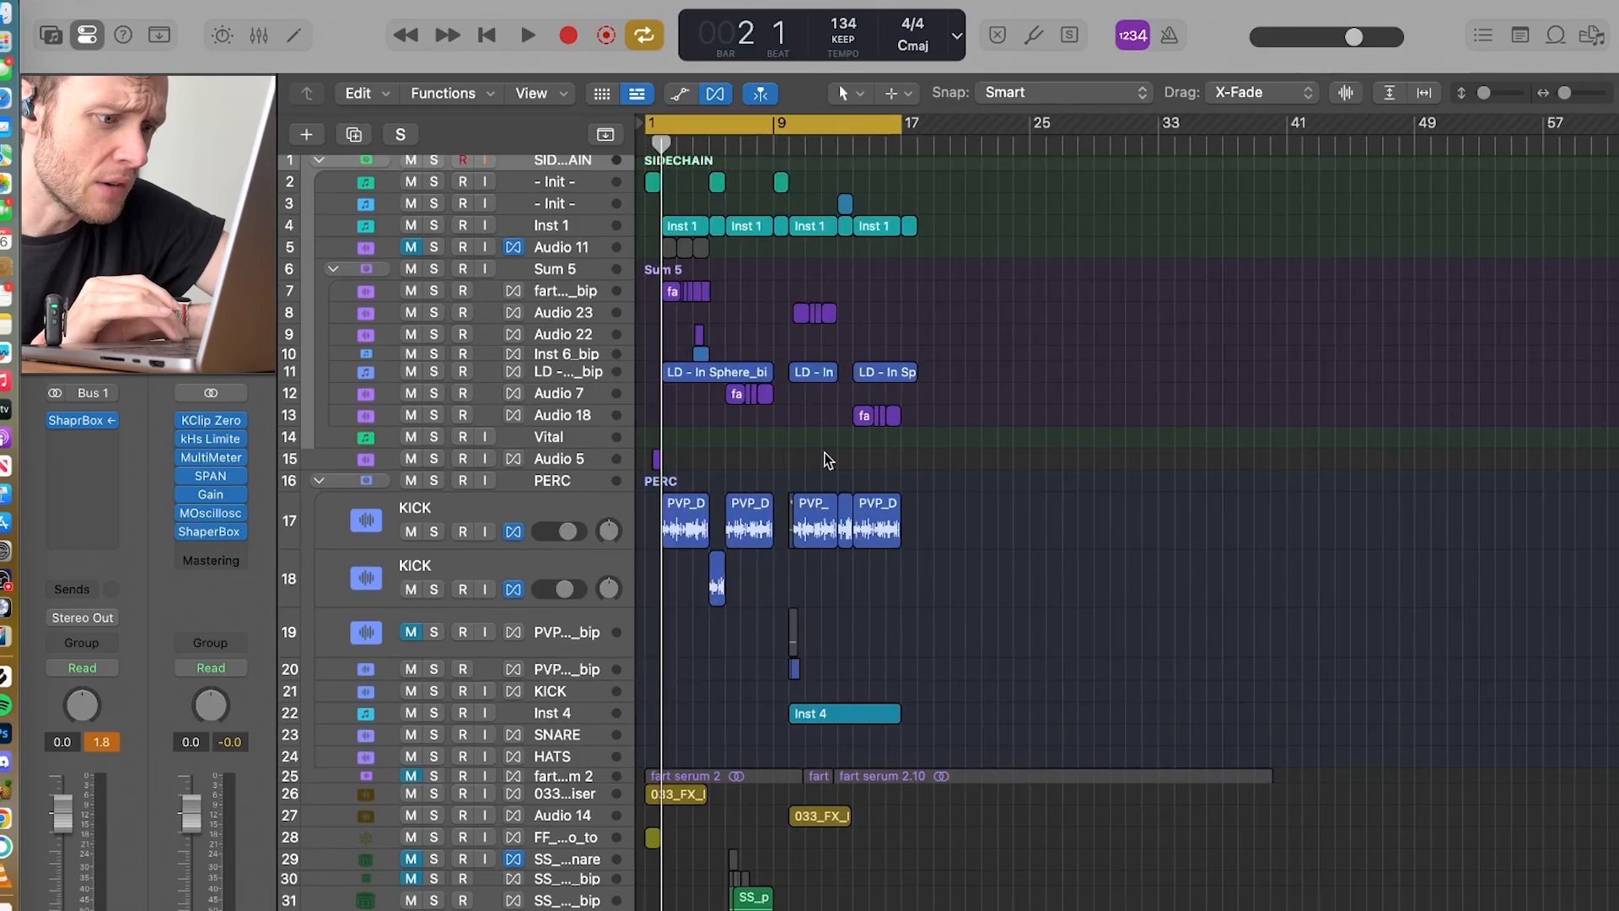
{"action": "scroll", "coordinate": [825, 460], "scroll_direction": "down", "scroll_amount": 3}
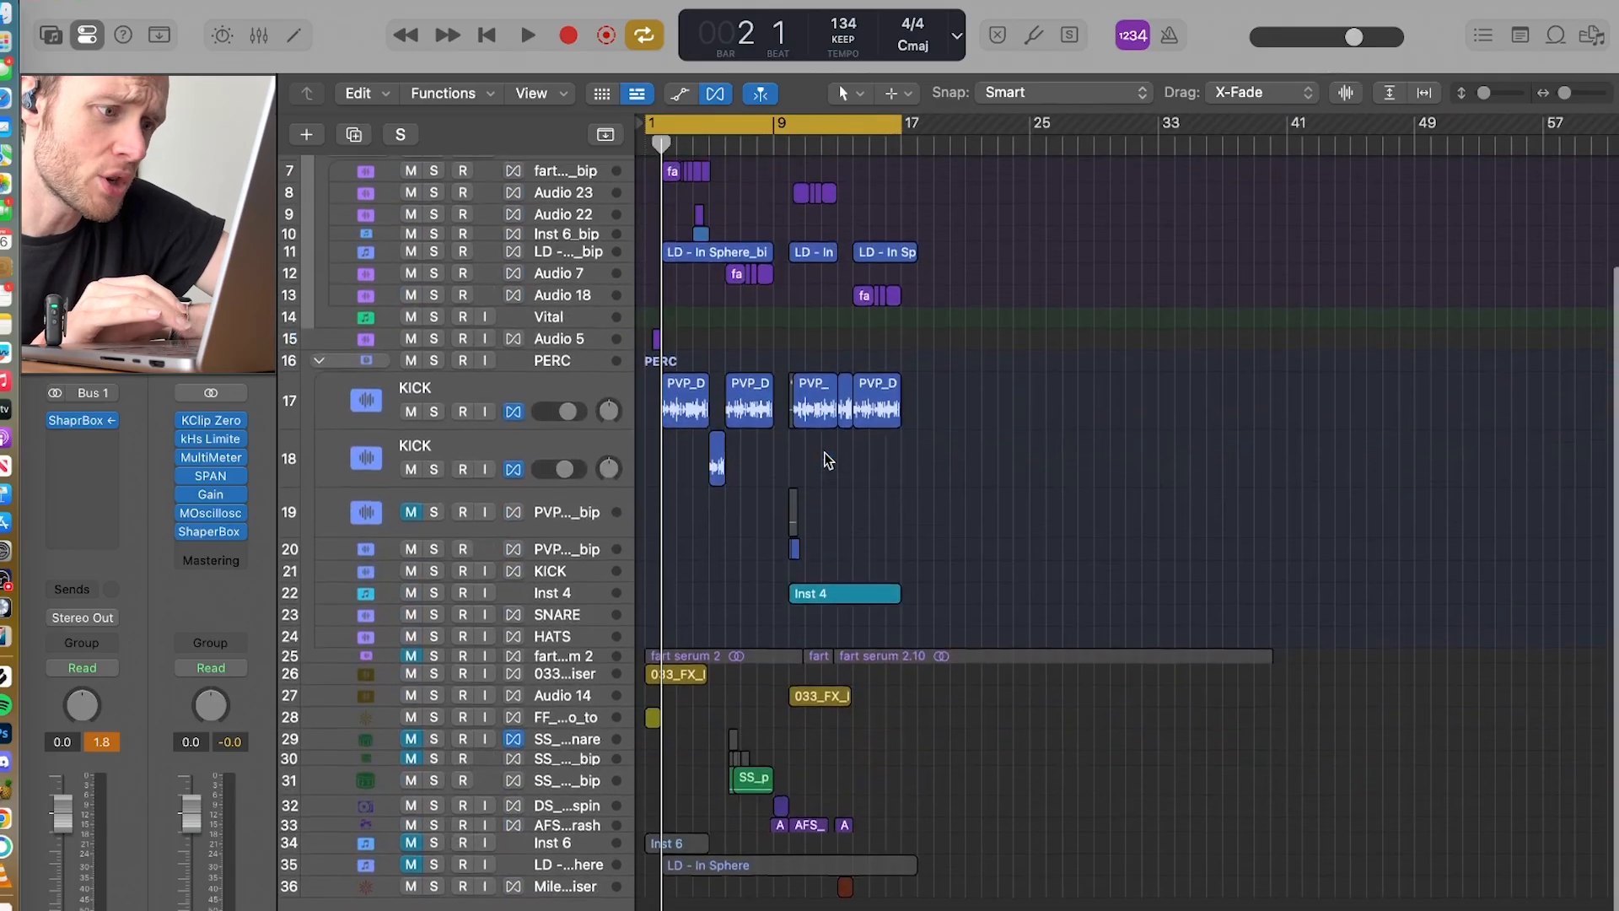
Step: Unmute, solo and enlarge the fart serum 2 source track, and play its full recording
{"action": "left_click", "coordinate": [411, 657]}
{"action": "left_click", "coordinate": [434, 657]}
{"action": "left_click_drag", "start_coordinate": [320, 666], "coordinate": [323, 808]}
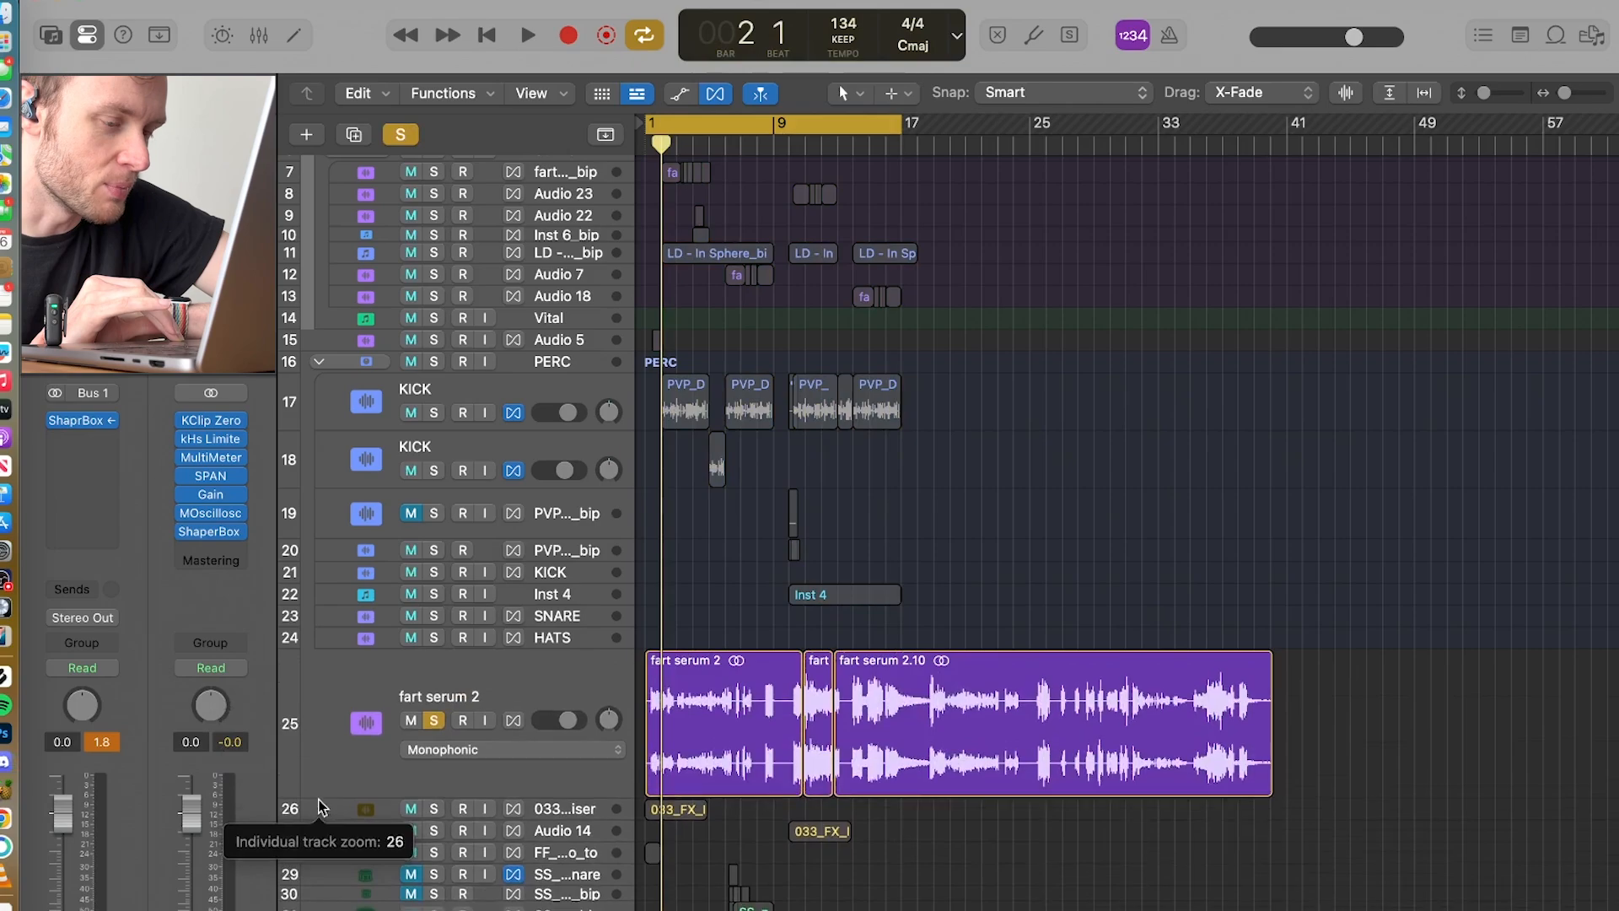
{"action": "key", "text": "space"}
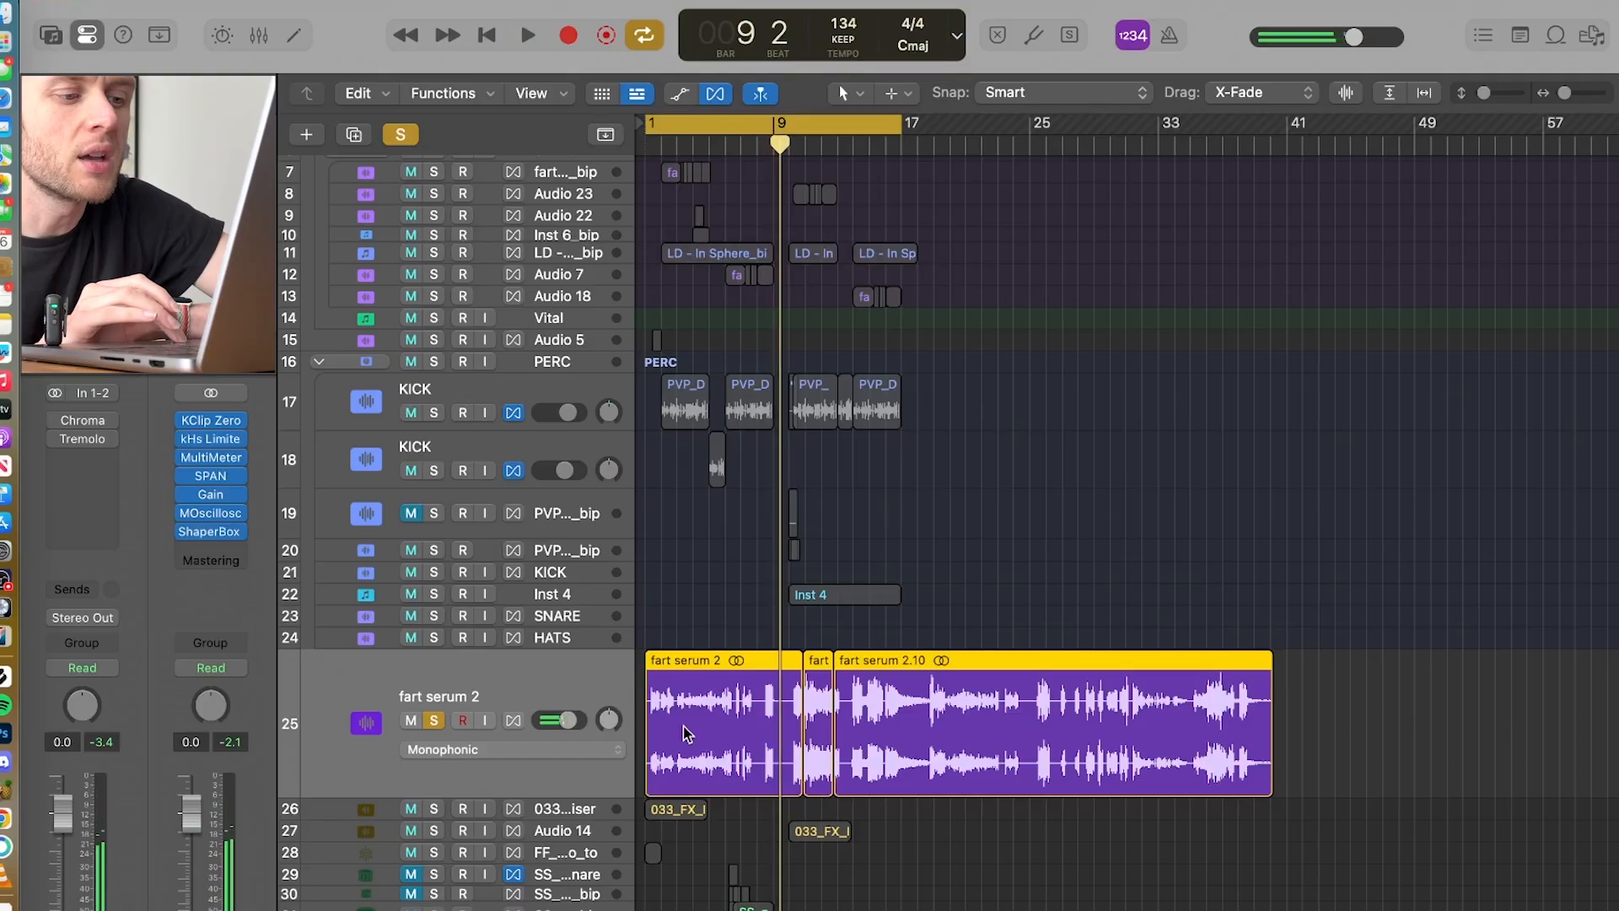
Step: Take the fart serum 2 track out of solo, reduce its height and mute it
{"action": "left_click", "coordinate": [436, 721]}
{"action": "left_click_drag", "start_coordinate": [335, 793], "coordinate": [334, 687]}
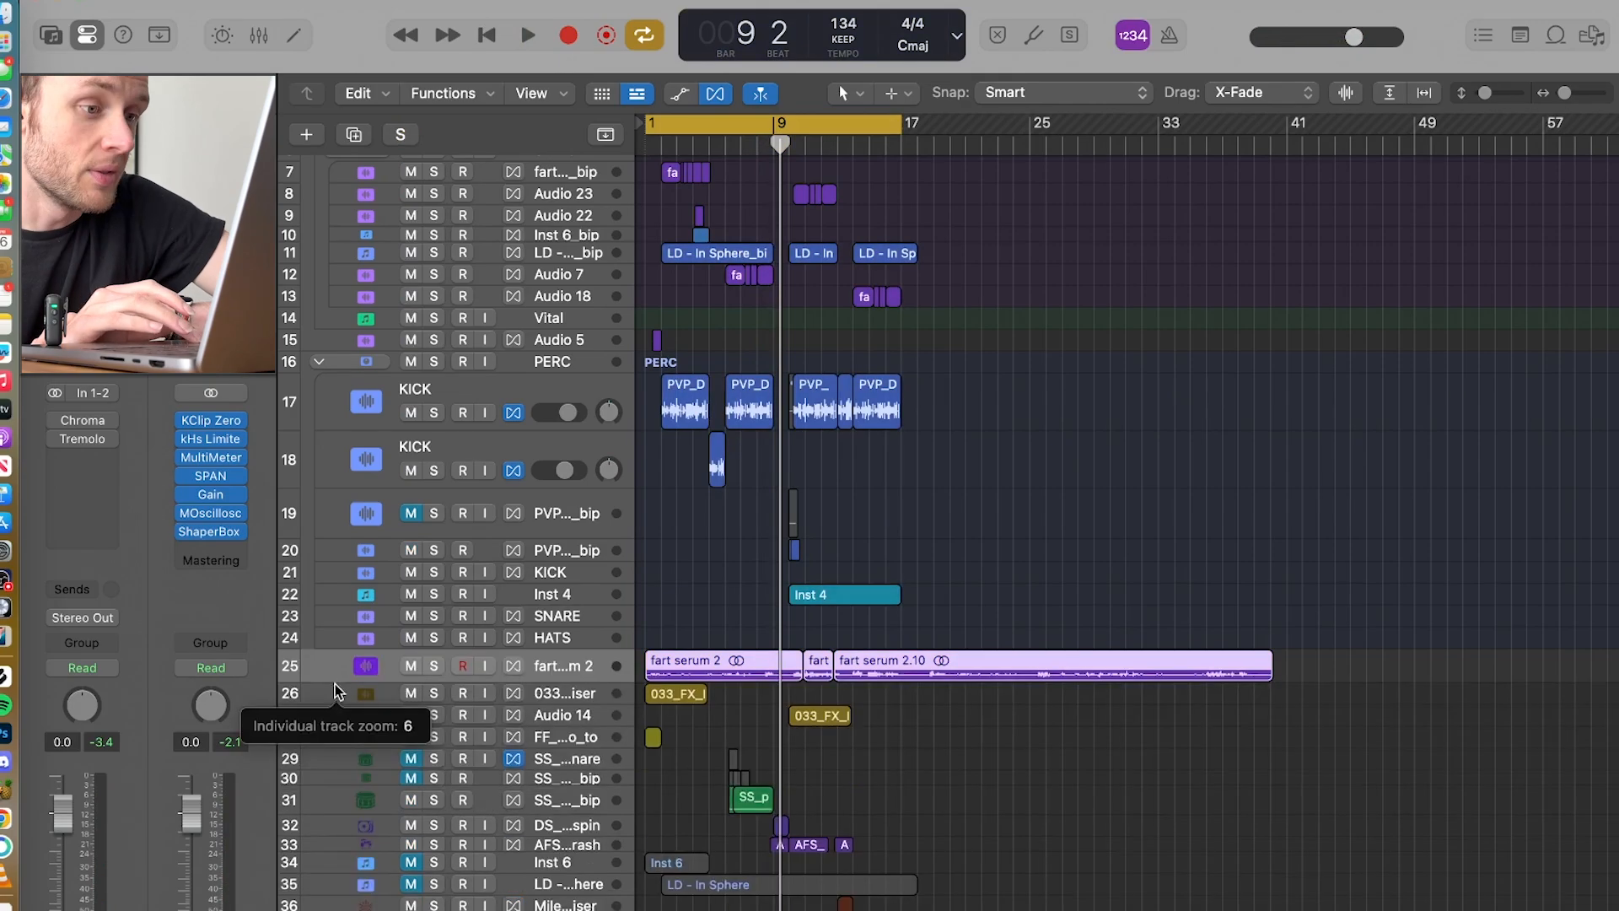
{"action": "left_click", "coordinate": [711, 623]}
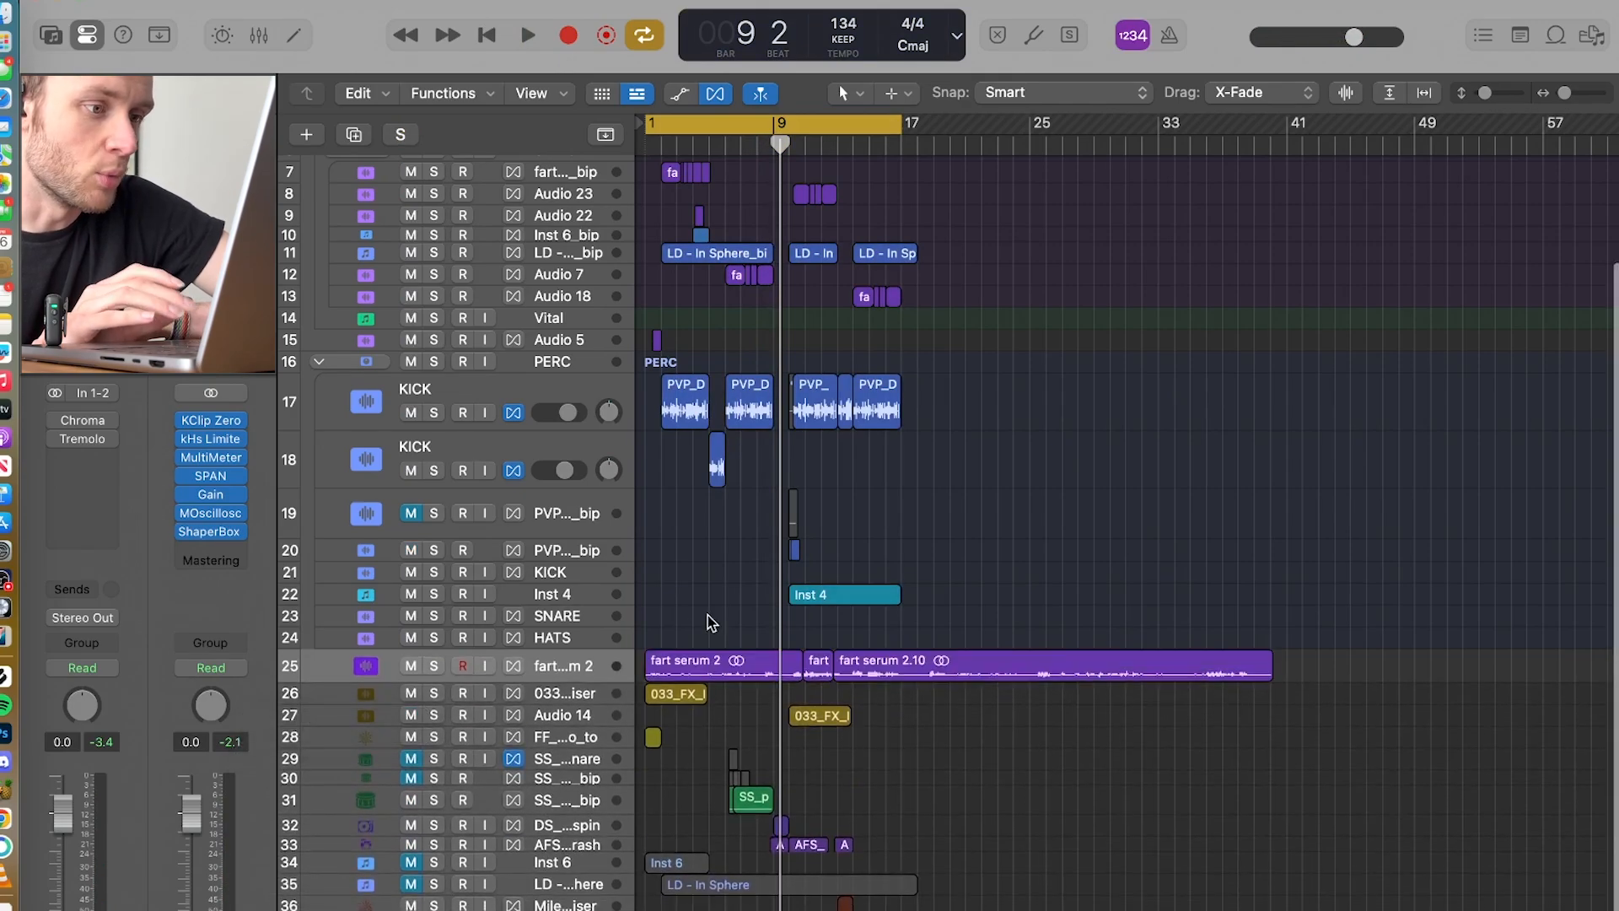
{"action": "left_click", "coordinate": [396, 669]}
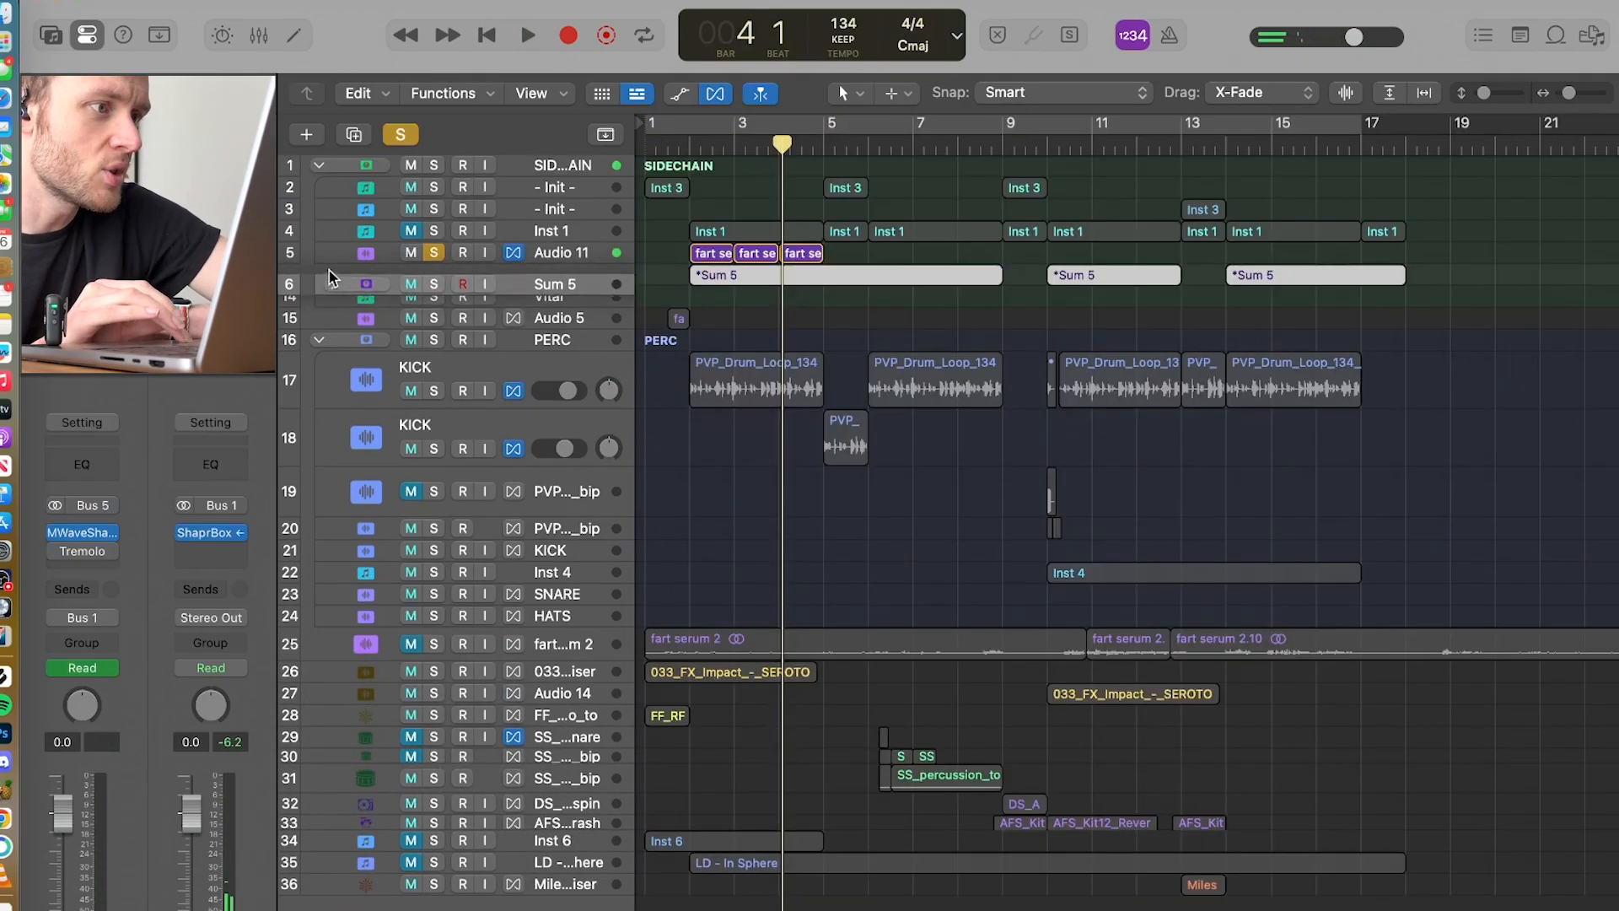
{"action": "left_click", "coordinate": [327, 247]}
{"action": "left_click_drag", "start_coordinate": [342, 263], "coordinate": [334, 255]}
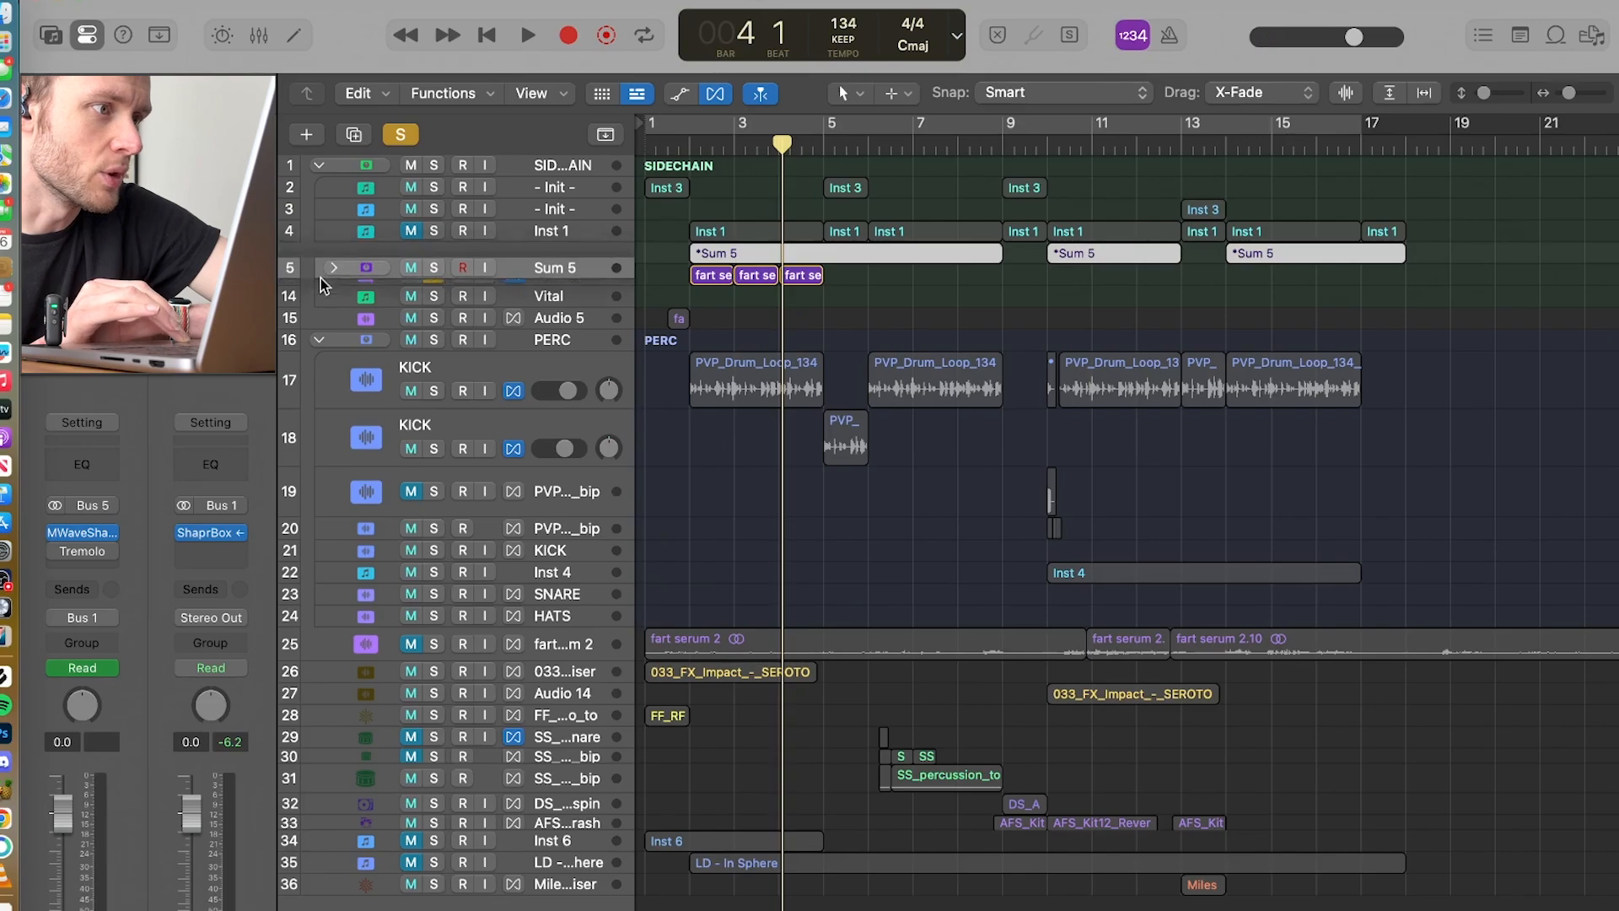
{"action": "left_click", "coordinate": [335, 270]}
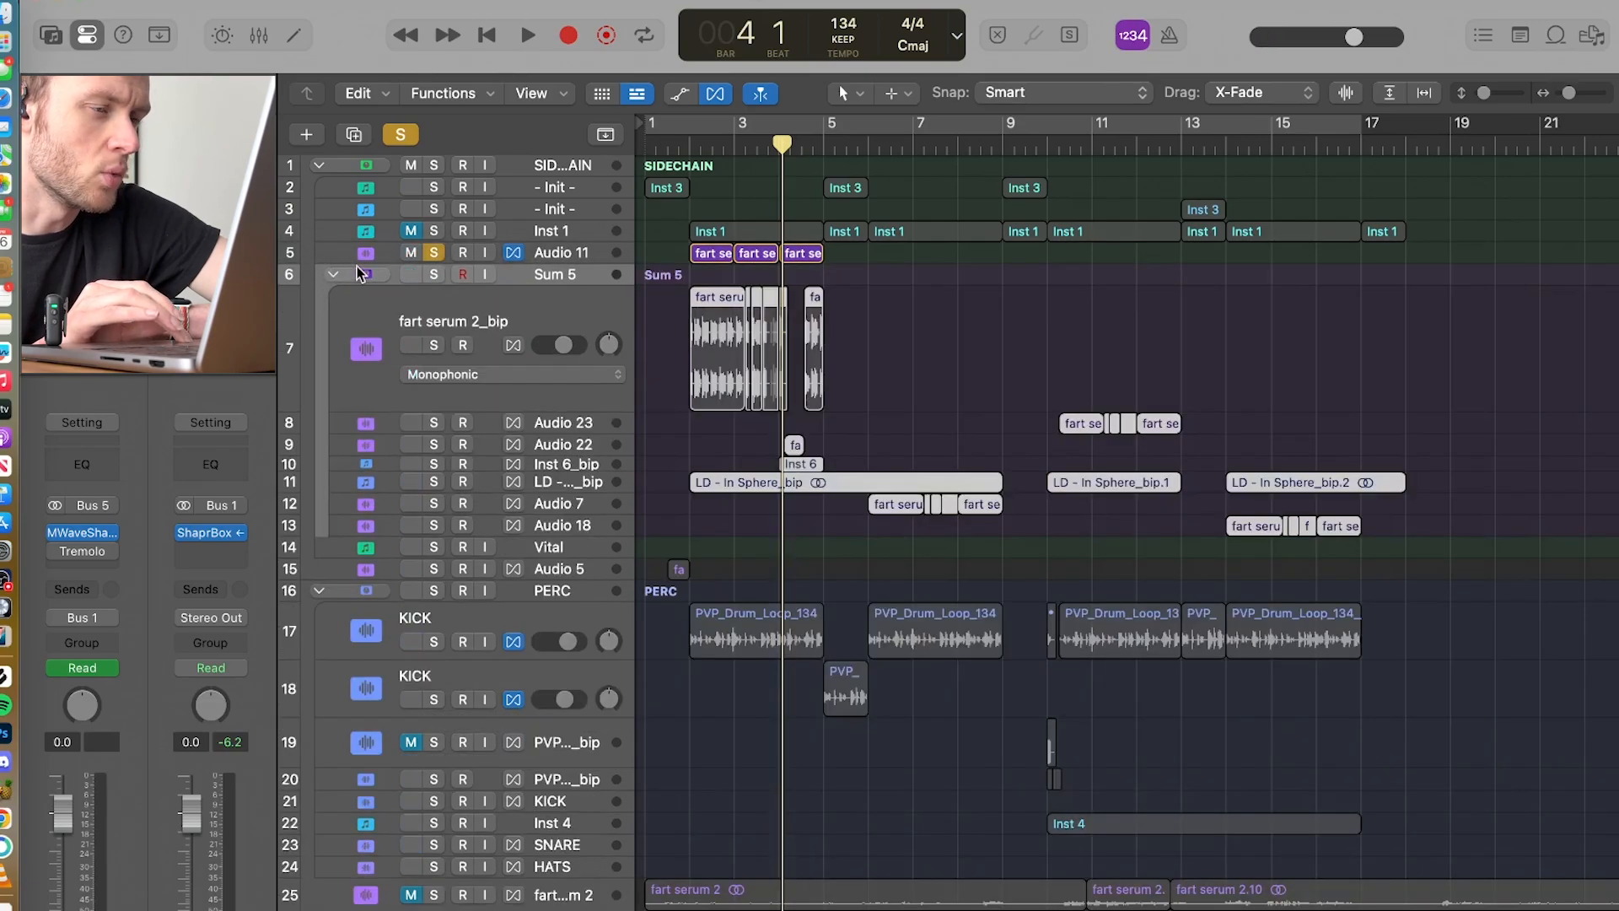
Step: Enlarge the Audio 11 track and zoom in on its three regions between bars 2 and 5
{"action": "left_click", "coordinate": [337, 258]}
{"action": "left_click_drag", "start_coordinate": [335, 267], "coordinate": [328, 422]}
{"action": "key", "text": "z"}
{"action": "scroll", "coordinate": [688, 339], "scroll_direction": "down", "scroll_amount": 10}
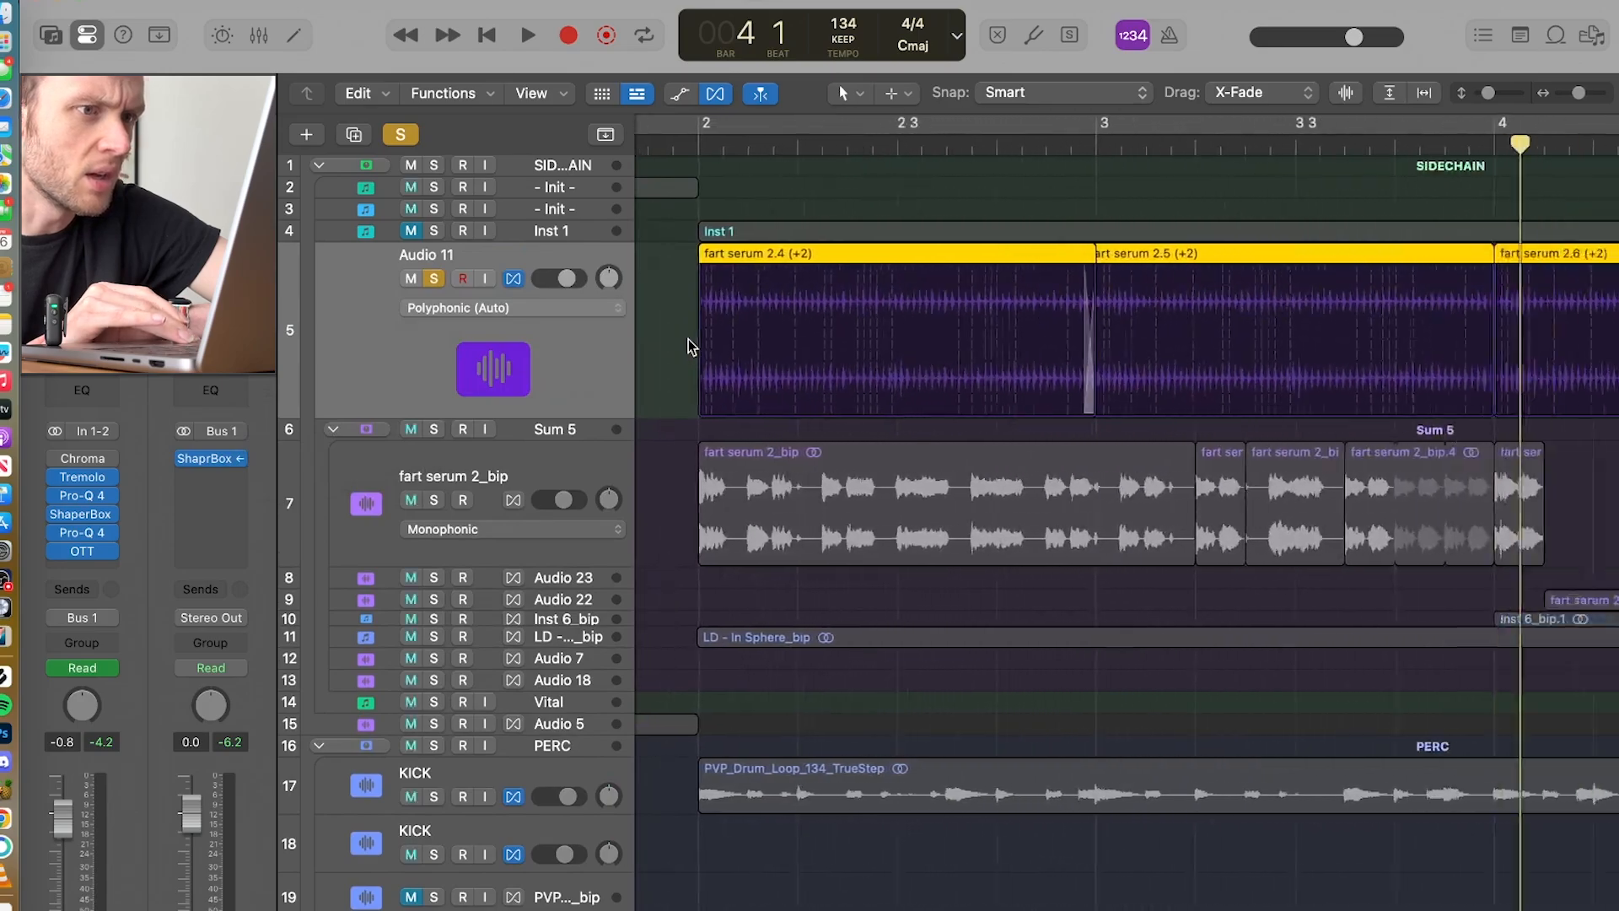
{"action": "scroll", "coordinate": [688, 339], "scroll_direction": "up", "scroll_amount": 1}
{"action": "scroll", "coordinate": [1199, 808], "scroll_direction": "down", "scroll_amount": 5}
{"action": "scroll", "coordinate": [1199, 808], "scroll_direction": "right", "scroll_amount": 3}
{"action": "scroll", "coordinate": [1199, 808], "scroll_direction": "up", "scroll_amount": 5}
{"action": "scroll", "coordinate": [1199, 808], "scroll_direction": "left", "scroll_amount": 3}
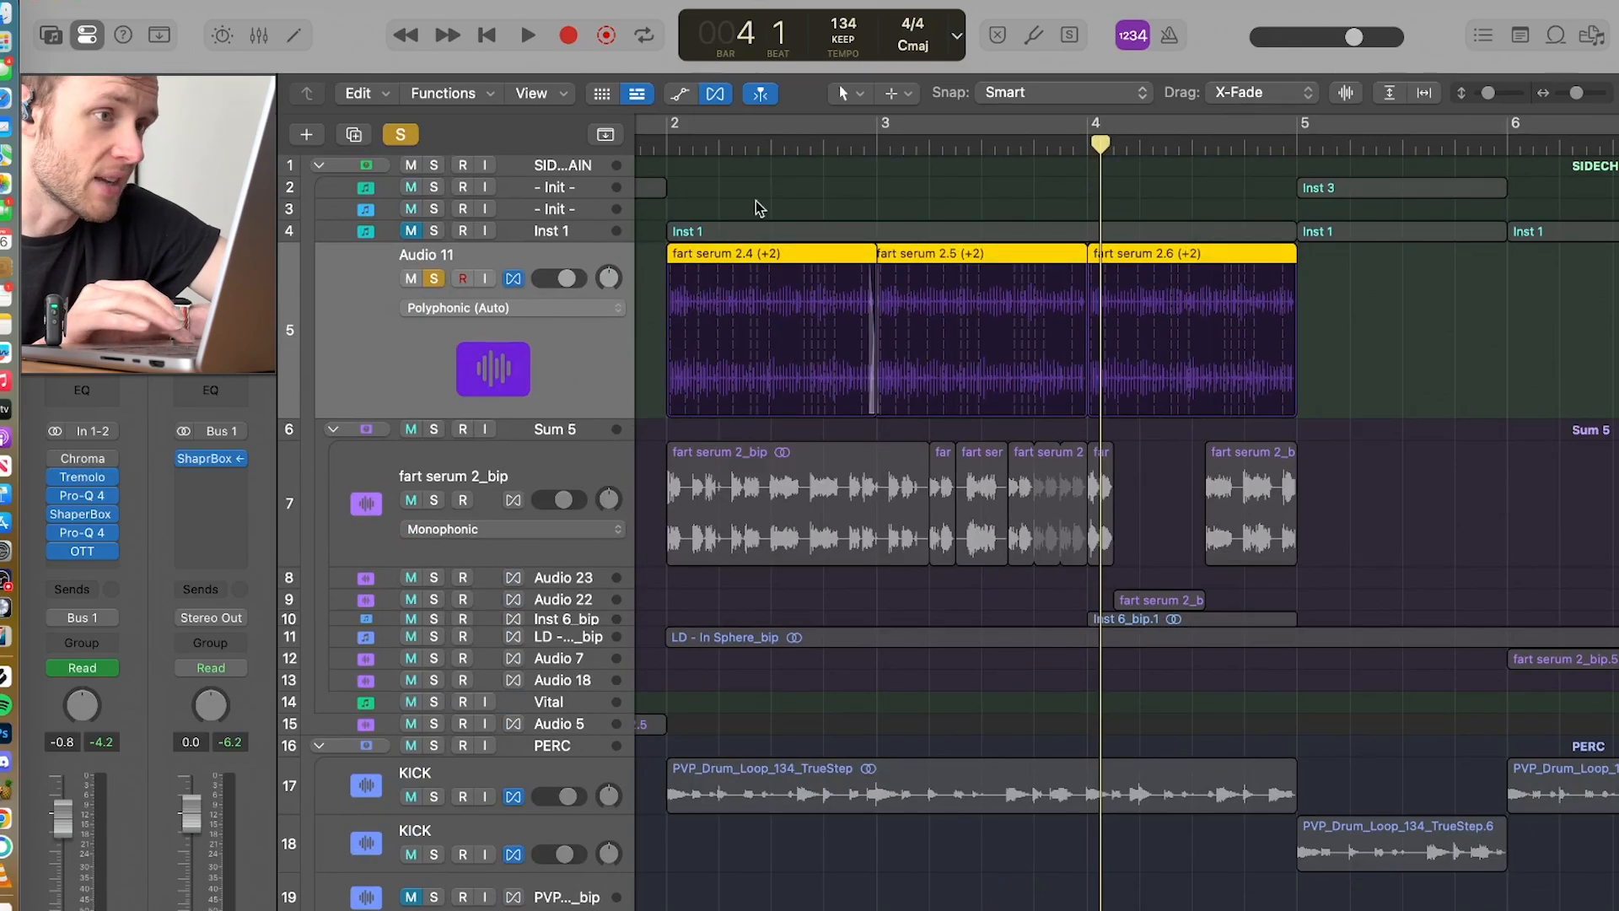
Step: Set the cycle range to bars 2 to 5 and play the soloed Audio 11 track with its effects bypassed
{"action": "left_click_drag", "start_coordinate": [675, 129], "coordinate": [1304, 220]}
{"action": "key", "text": "space"}
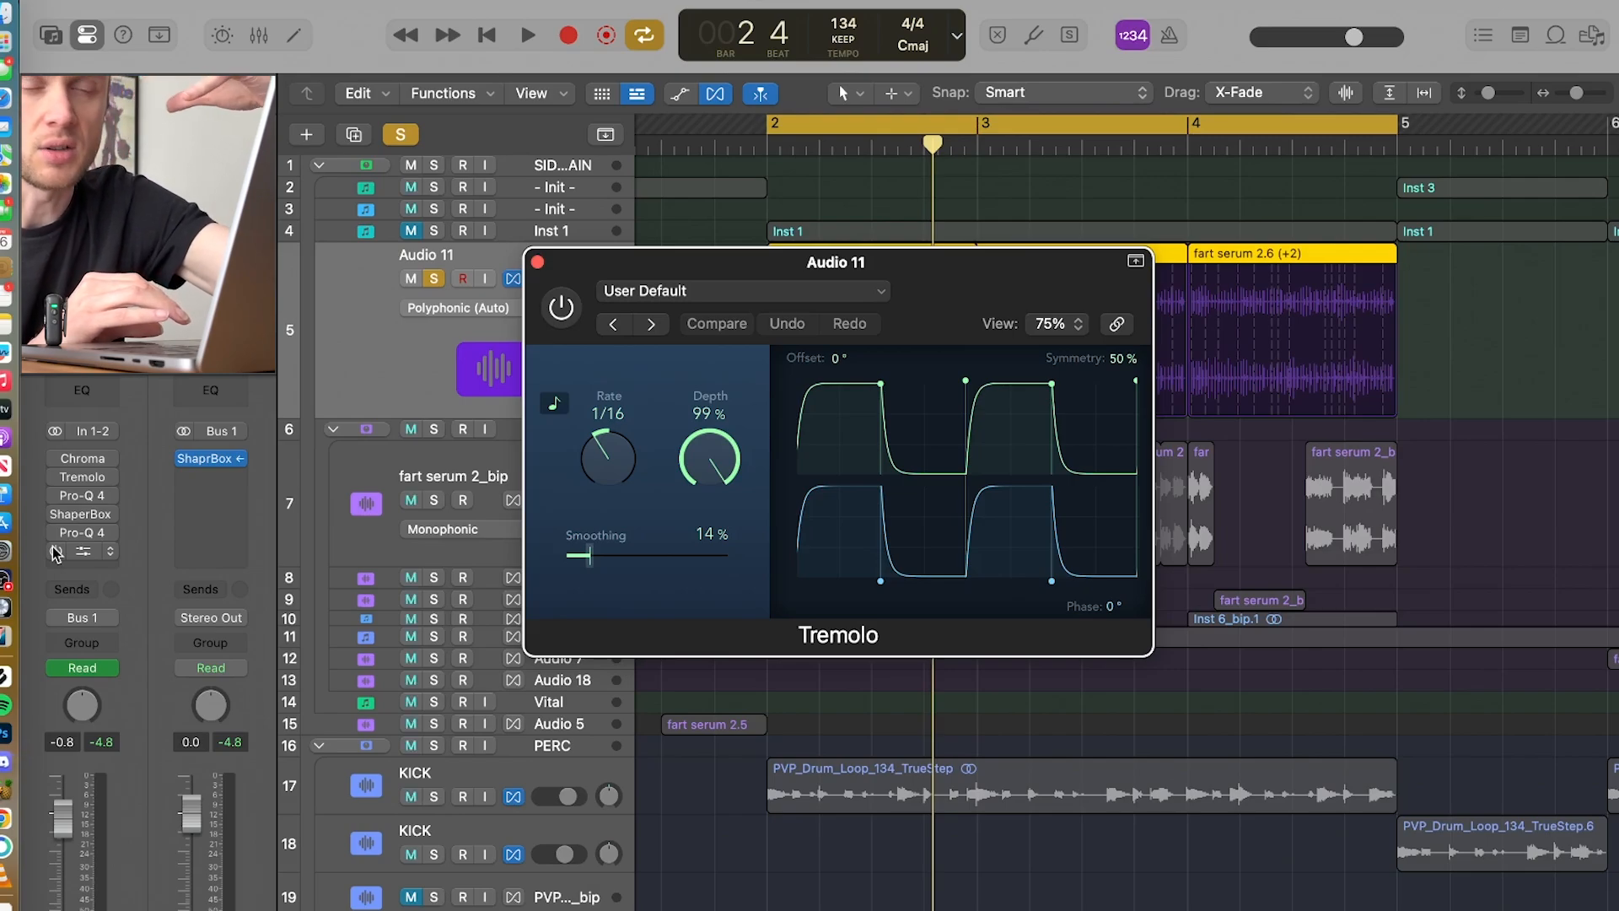
{"action": "key", "text": "space"}
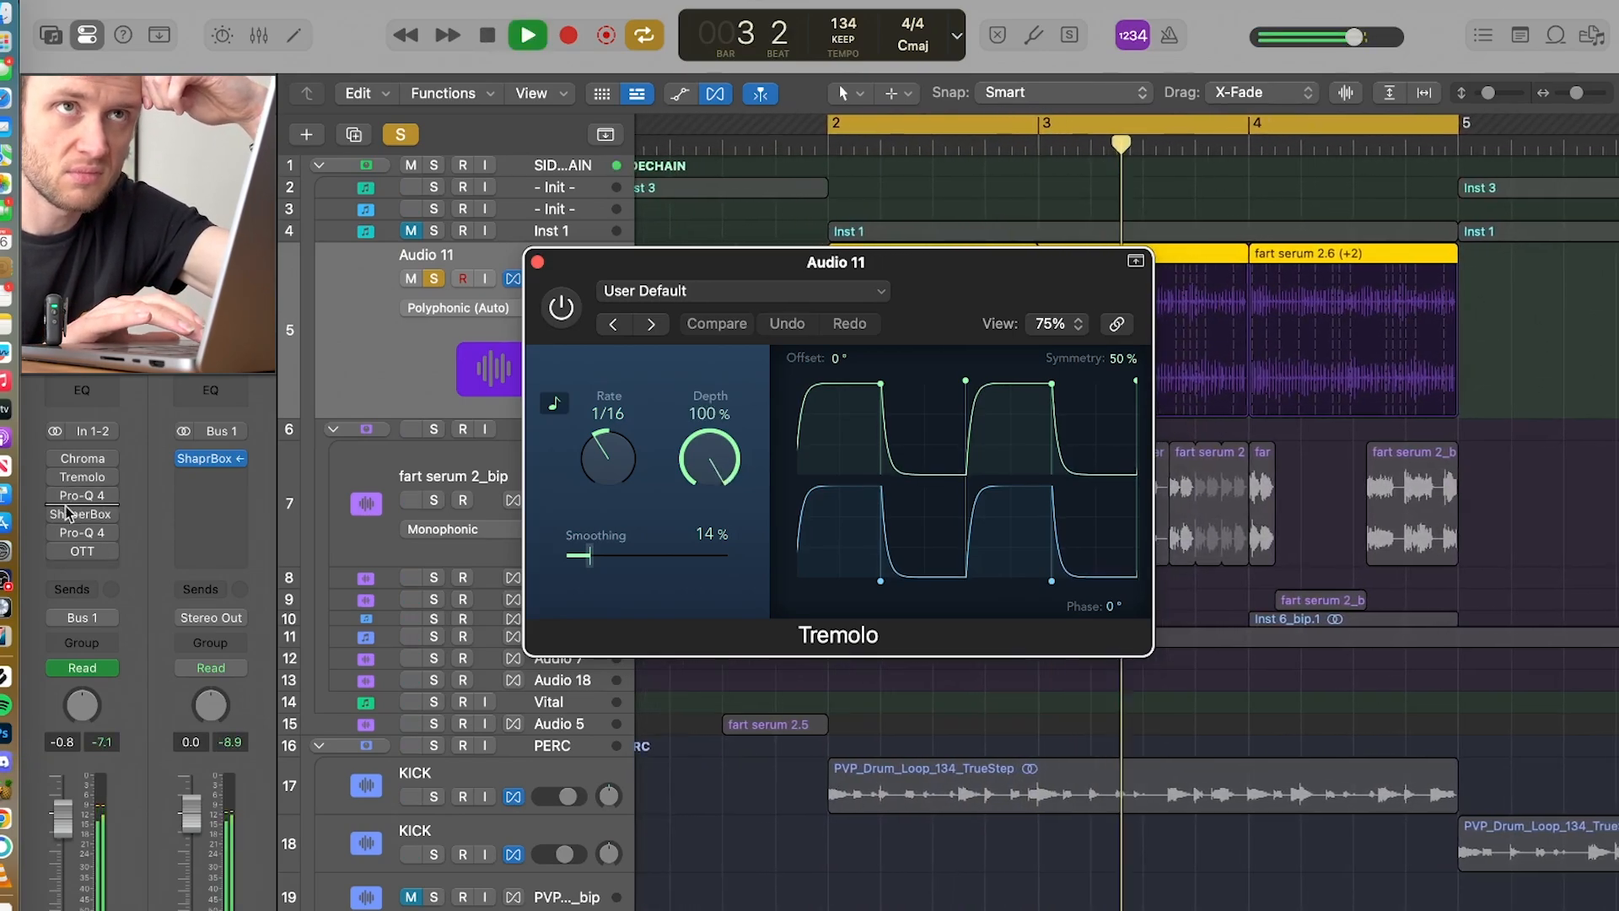
{"action": "key", "text": "space"}
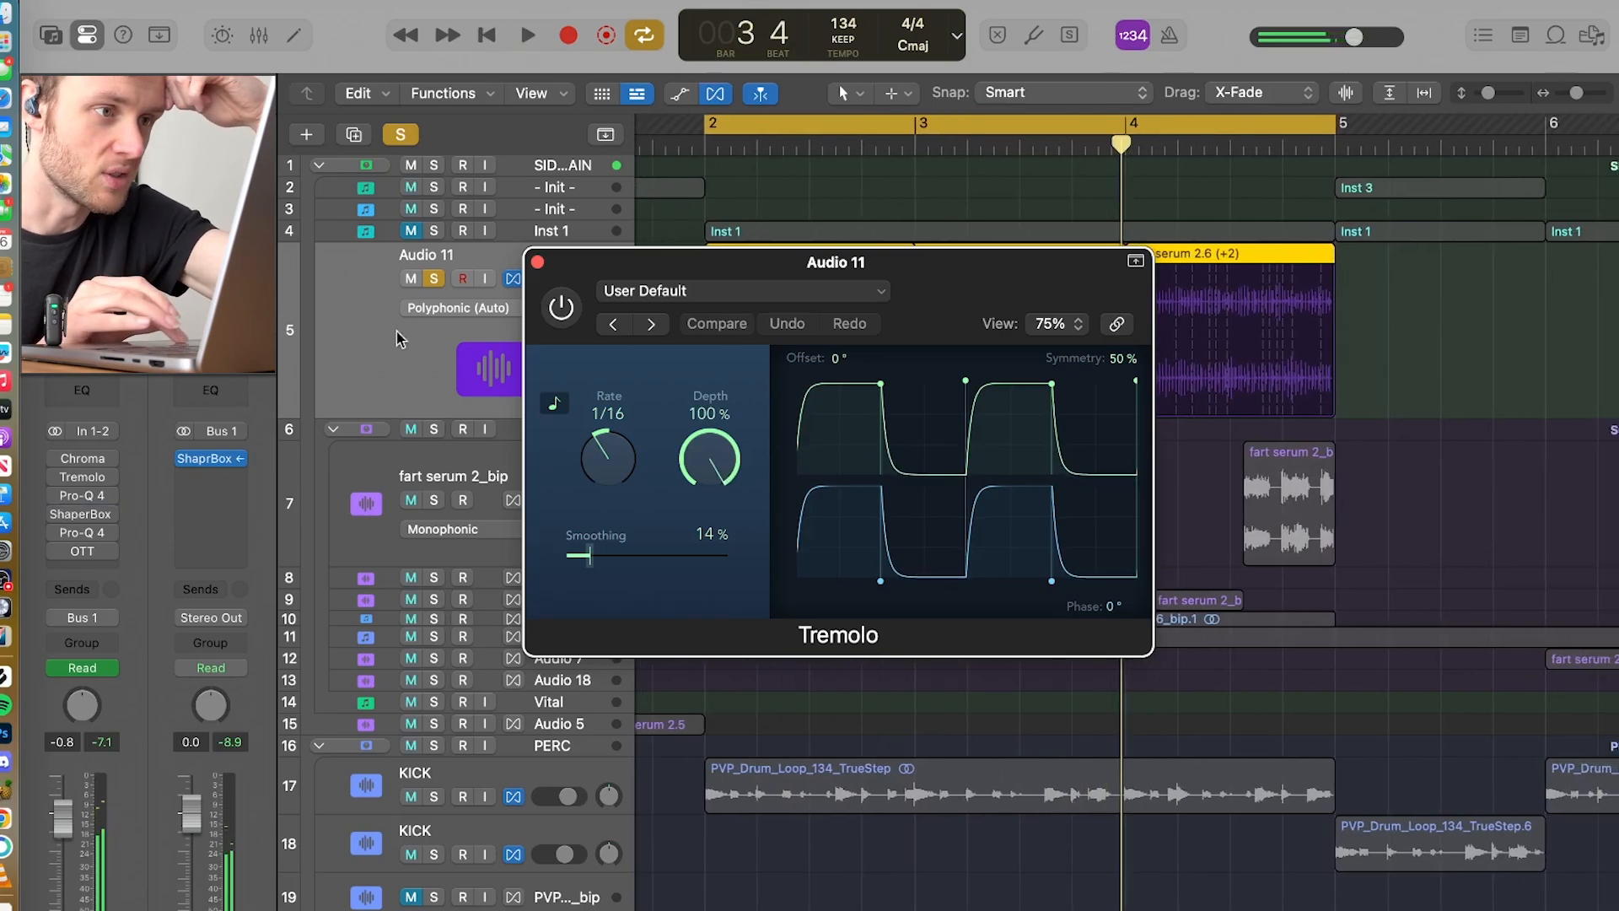
Step: Reposition Audio 11's Tremolo window, and enable the effect to hear it during loop playback
{"action": "left_click_drag", "start_coordinate": [644, 266], "coordinate": [620, 456]}
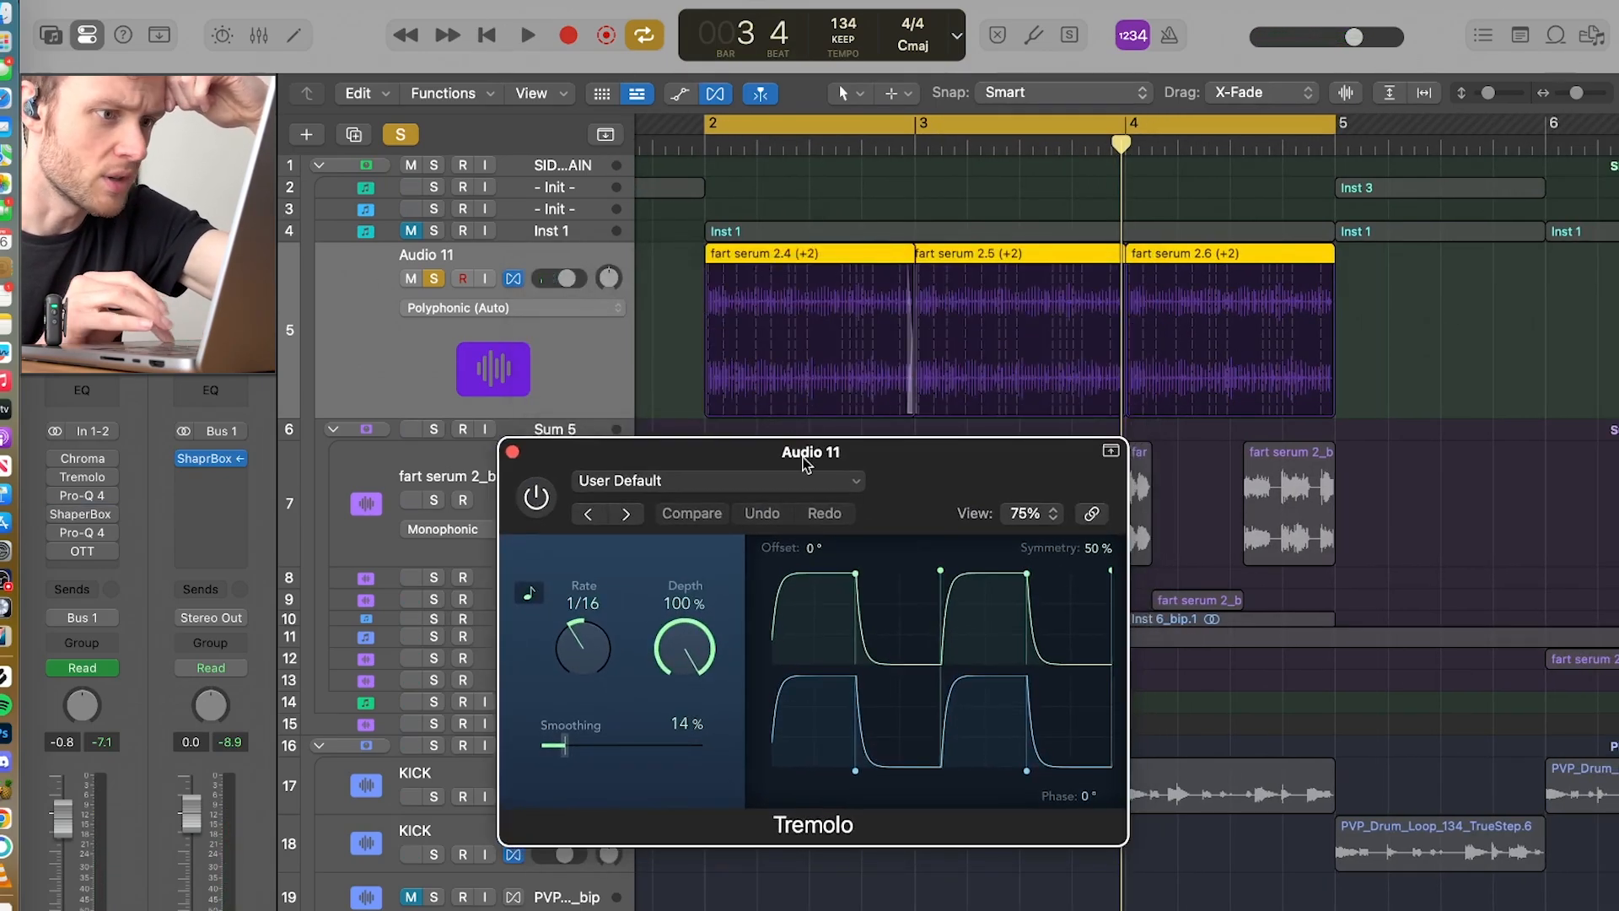
{"action": "left_click_drag", "start_coordinate": [855, 460], "coordinate": [778, 304]}
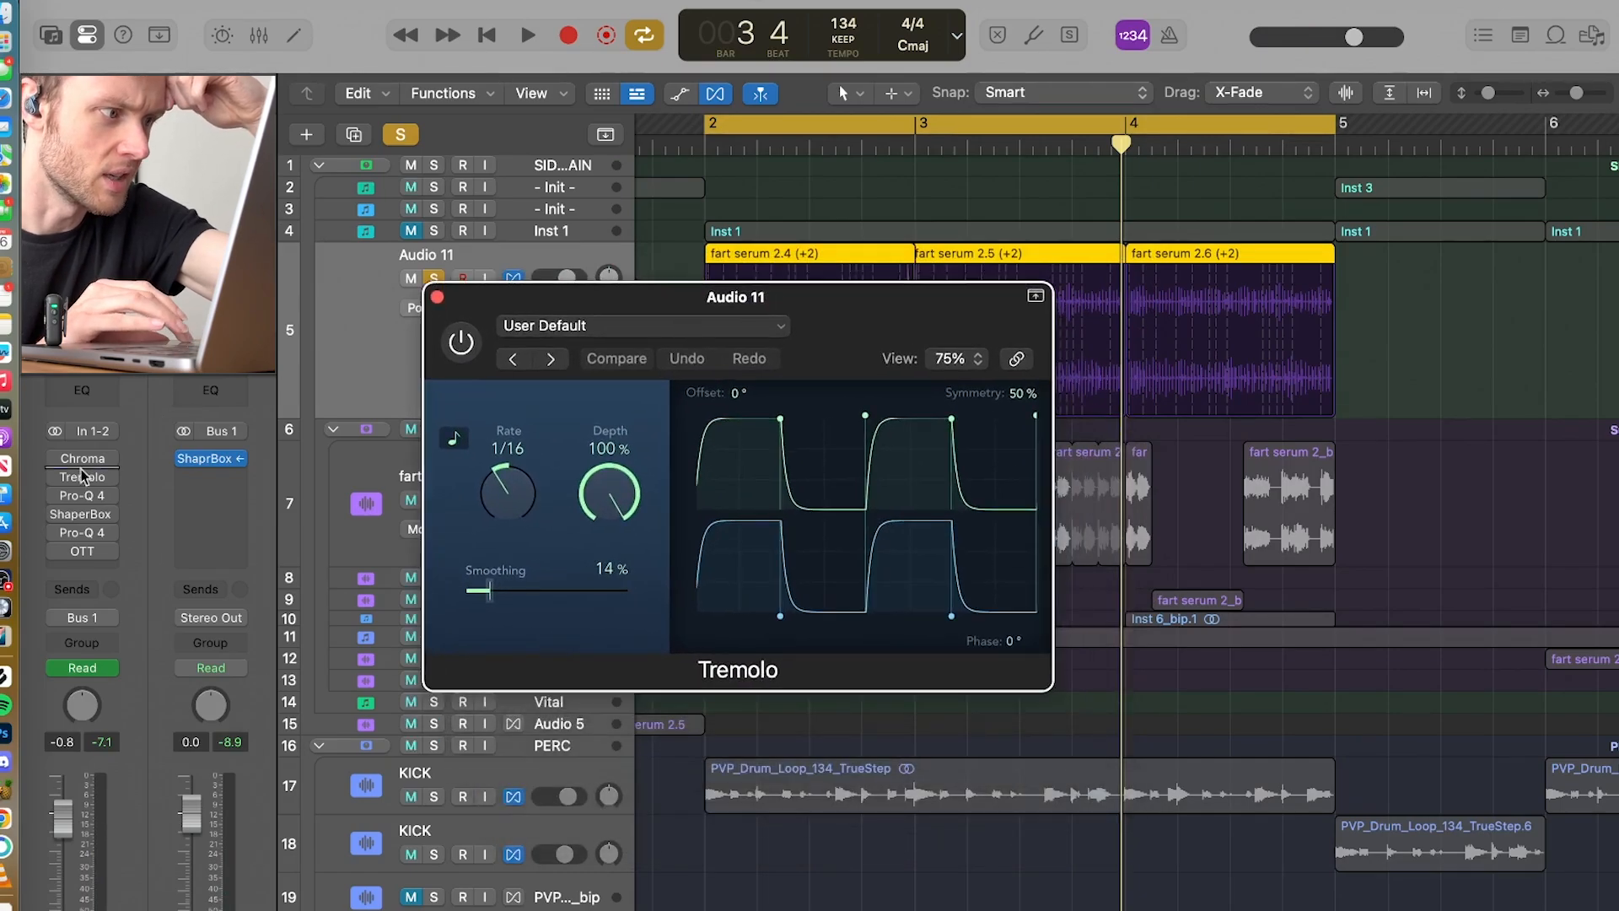
{"action": "key", "text": "space"}
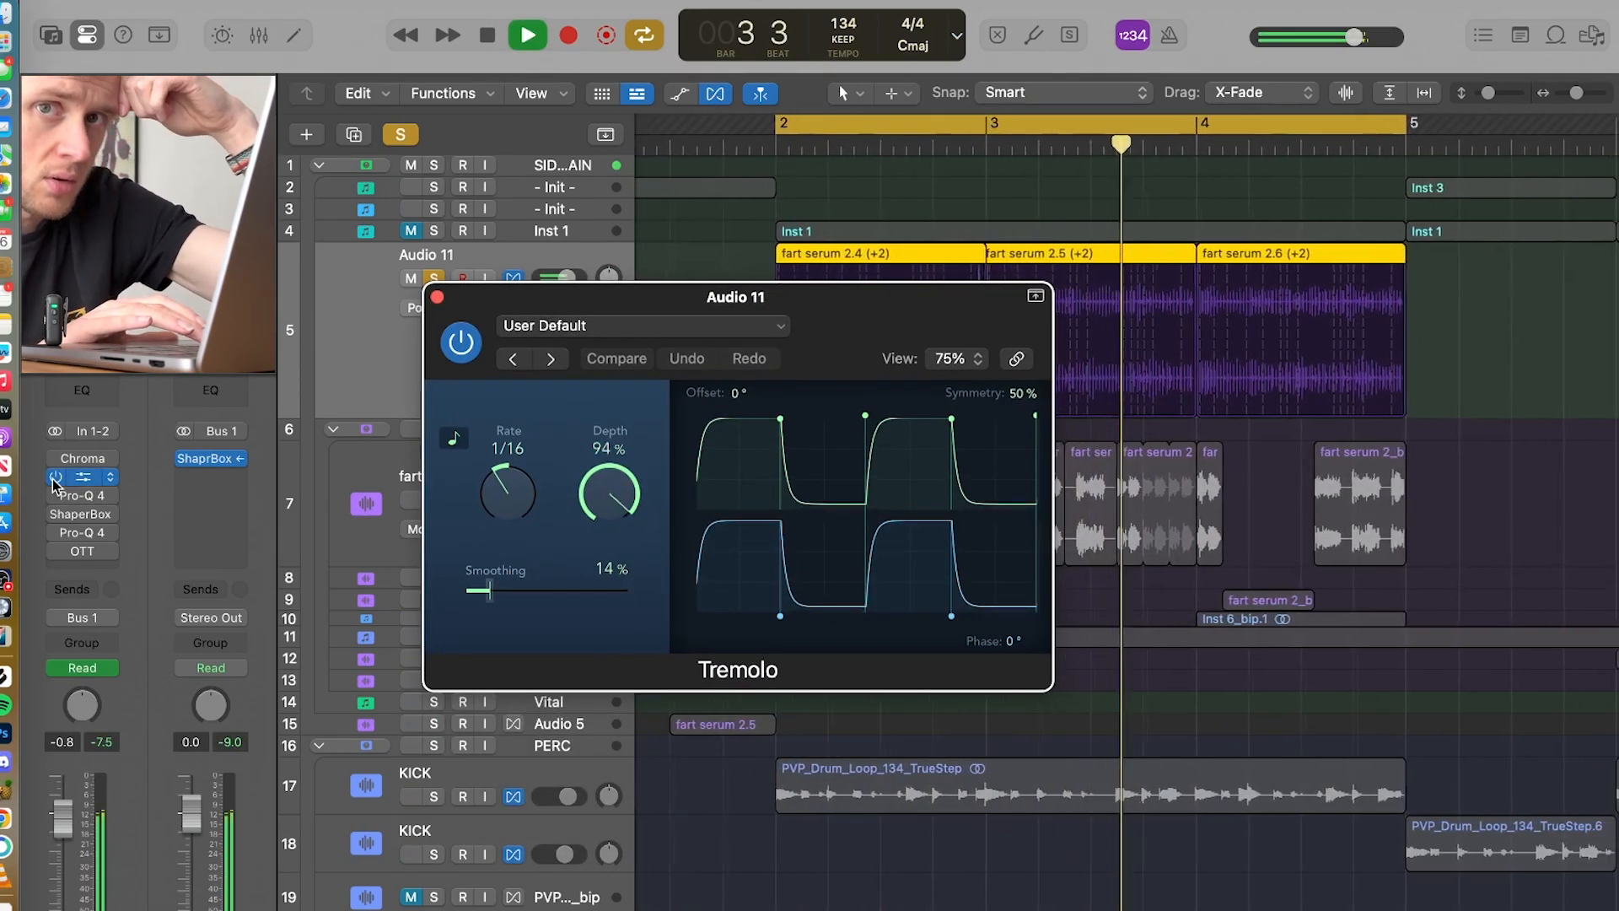
{"action": "key", "text": "space"}
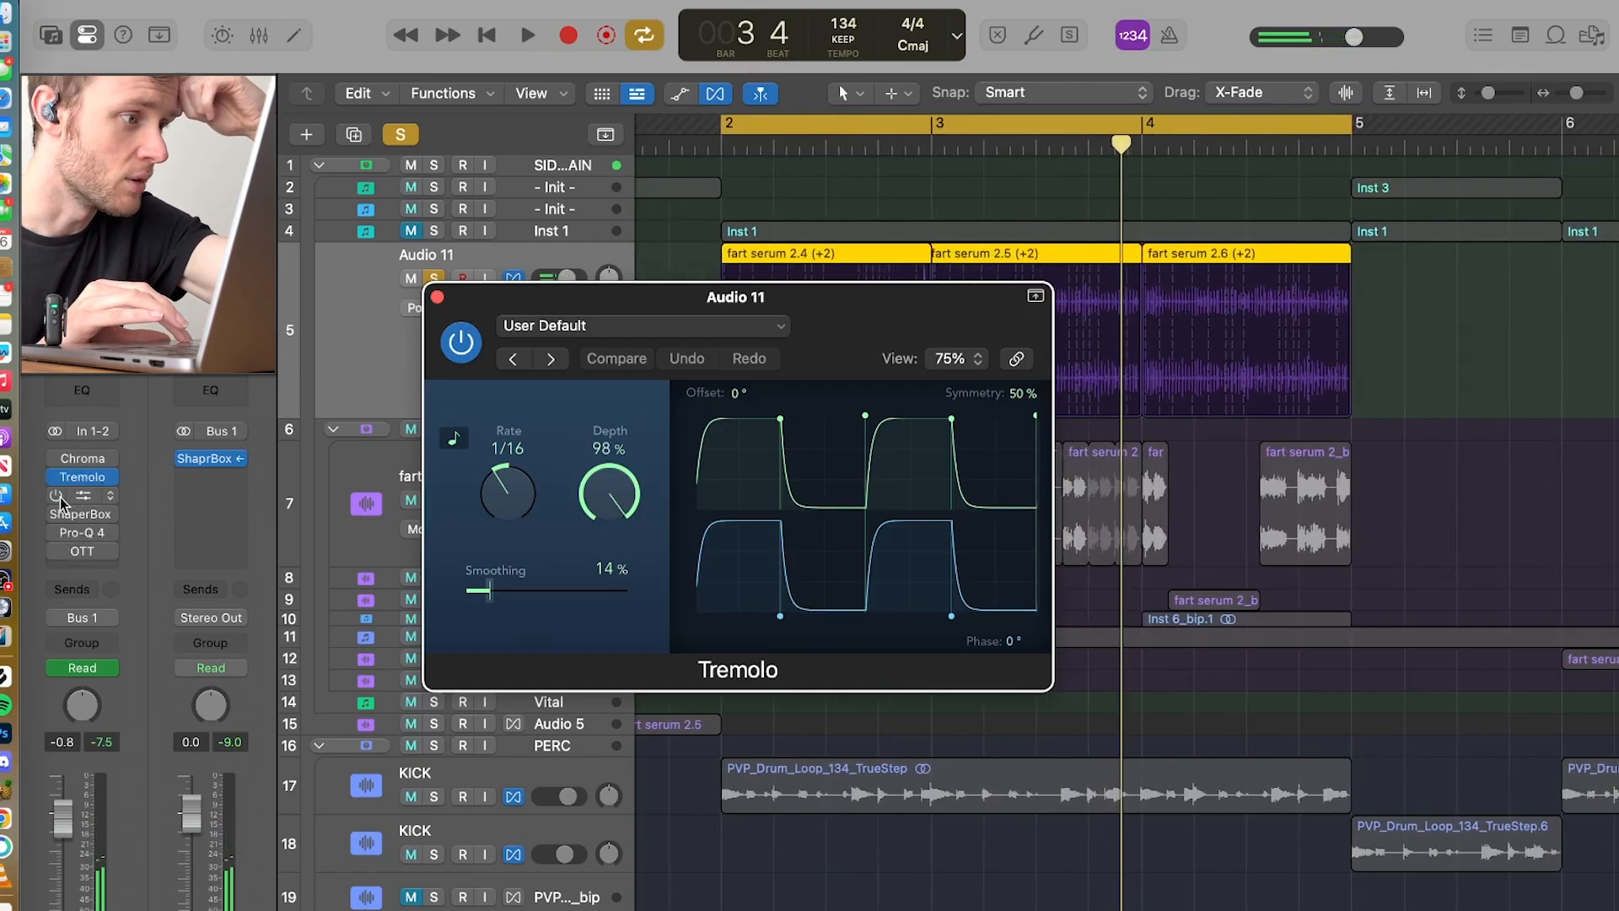
Step: Open Audio 11's ShaperBox, audition its Volume shaper in the loop, view its Drive section, and close the plug-in
{"action": "left_click", "coordinate": [78, 513]}
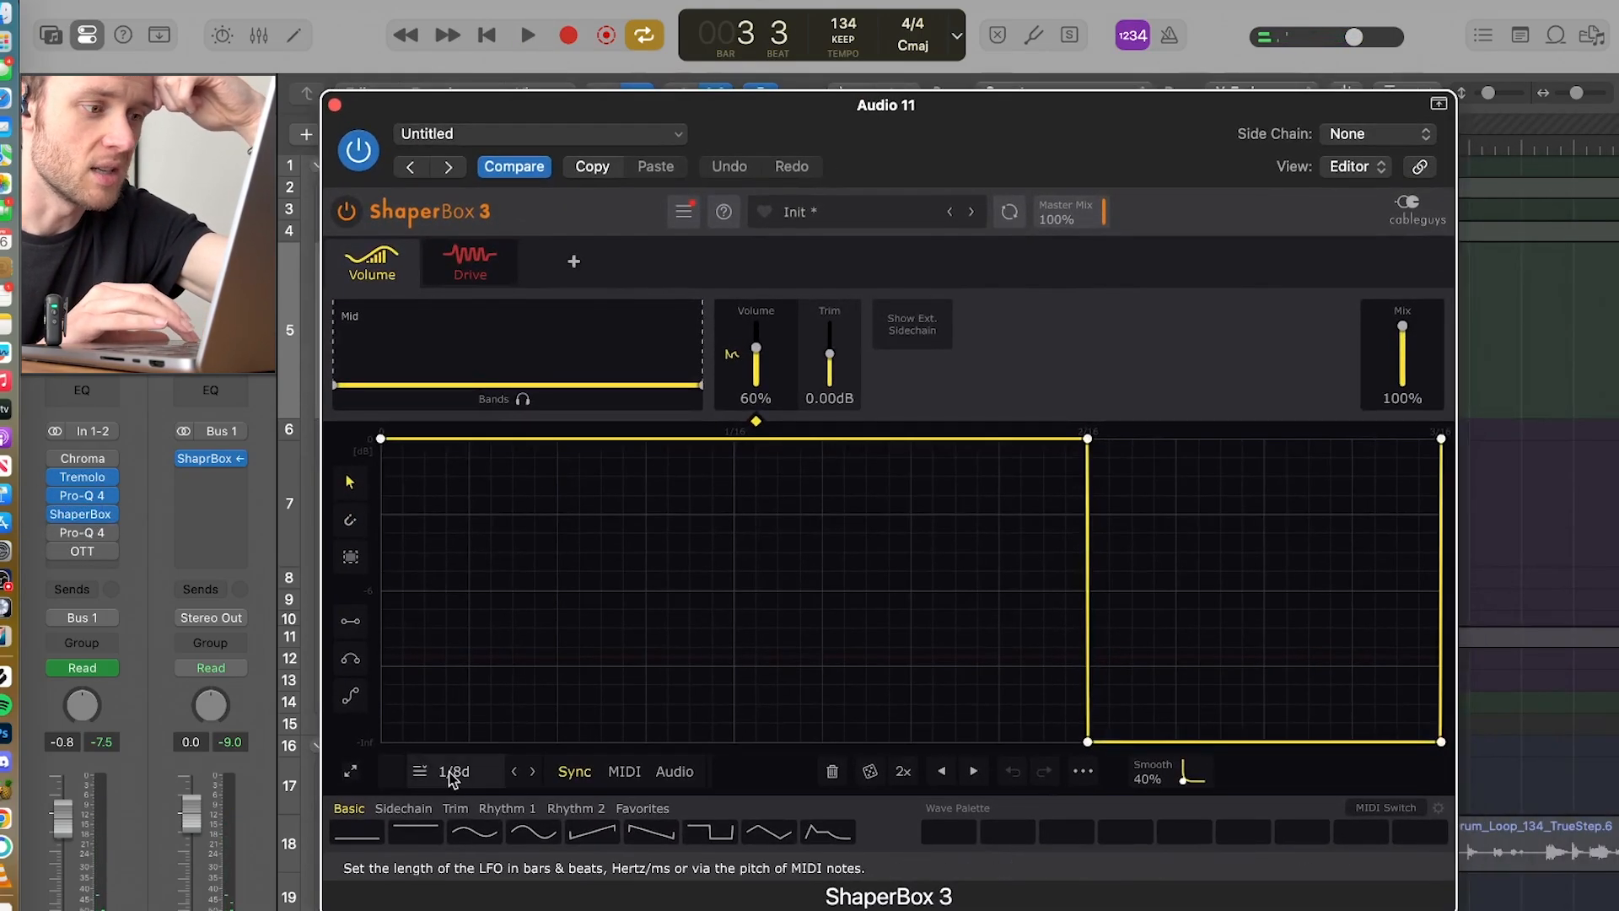
{"action": "key", "text": "space"}
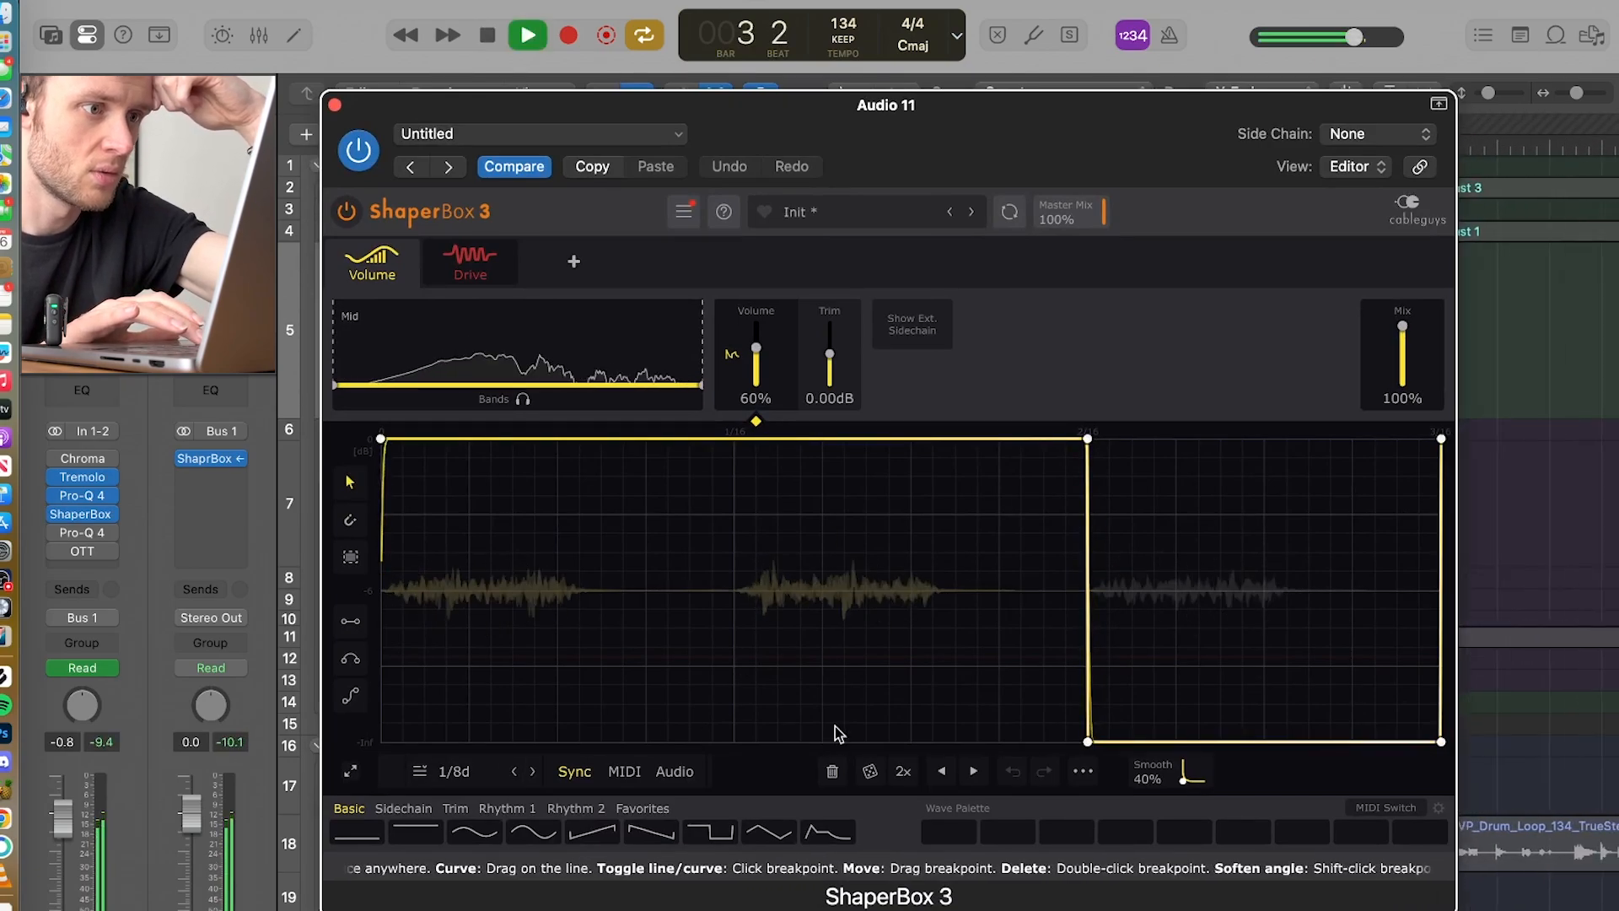
{"action": "key", "text": "space"}
{"action": "left_click", "coordinate": [470, 269]}
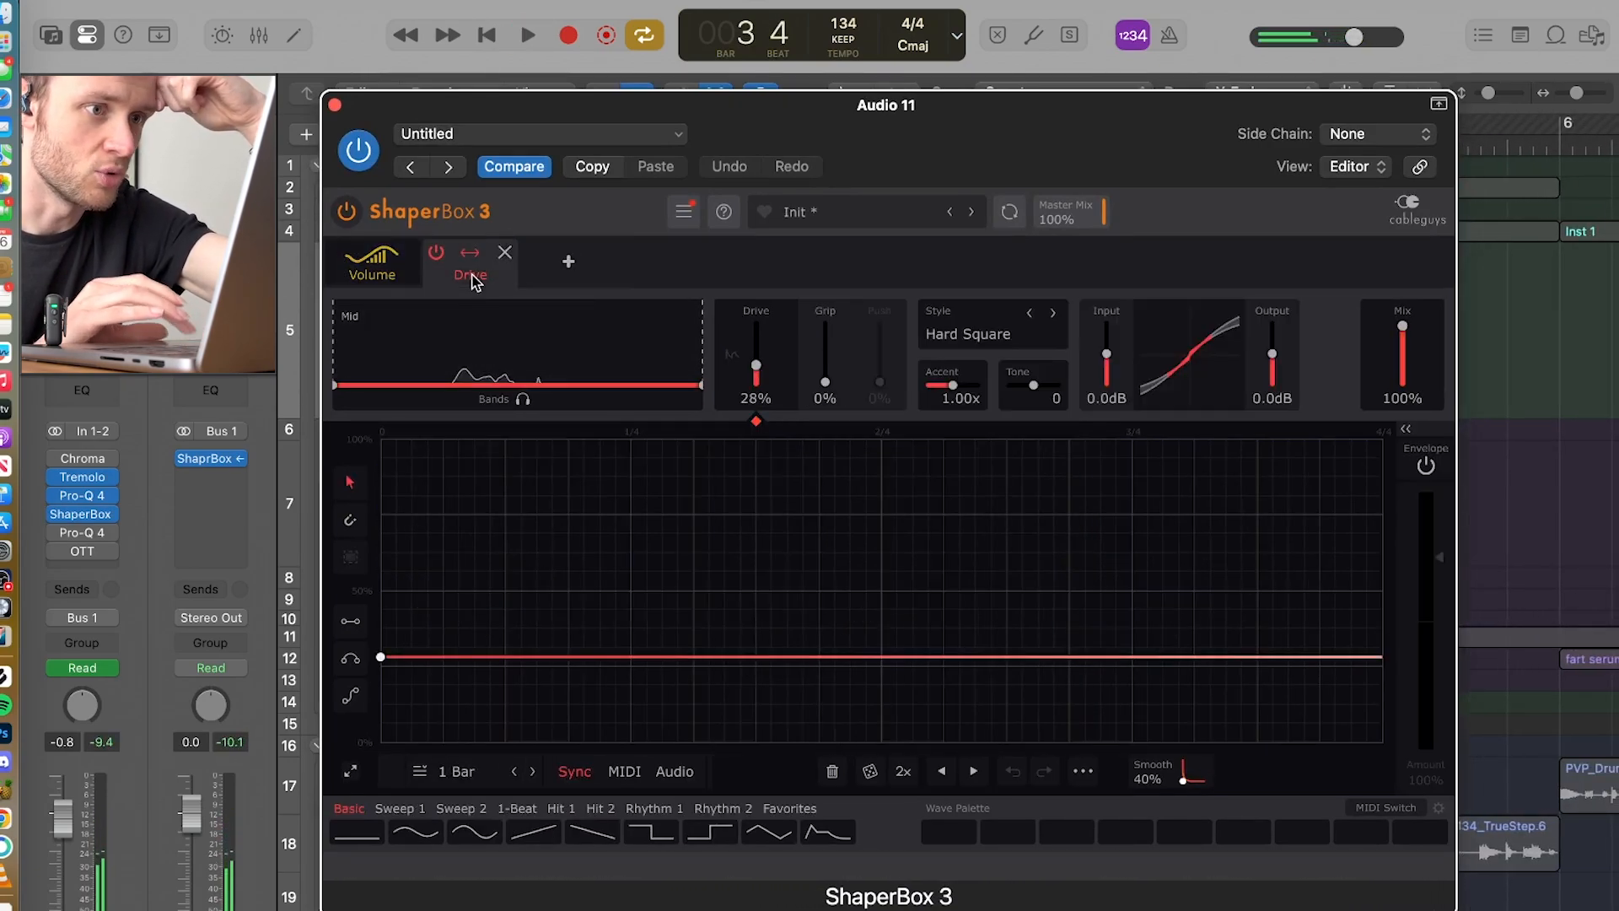
{"action": "left_click", "coordinate": [334, 105]}
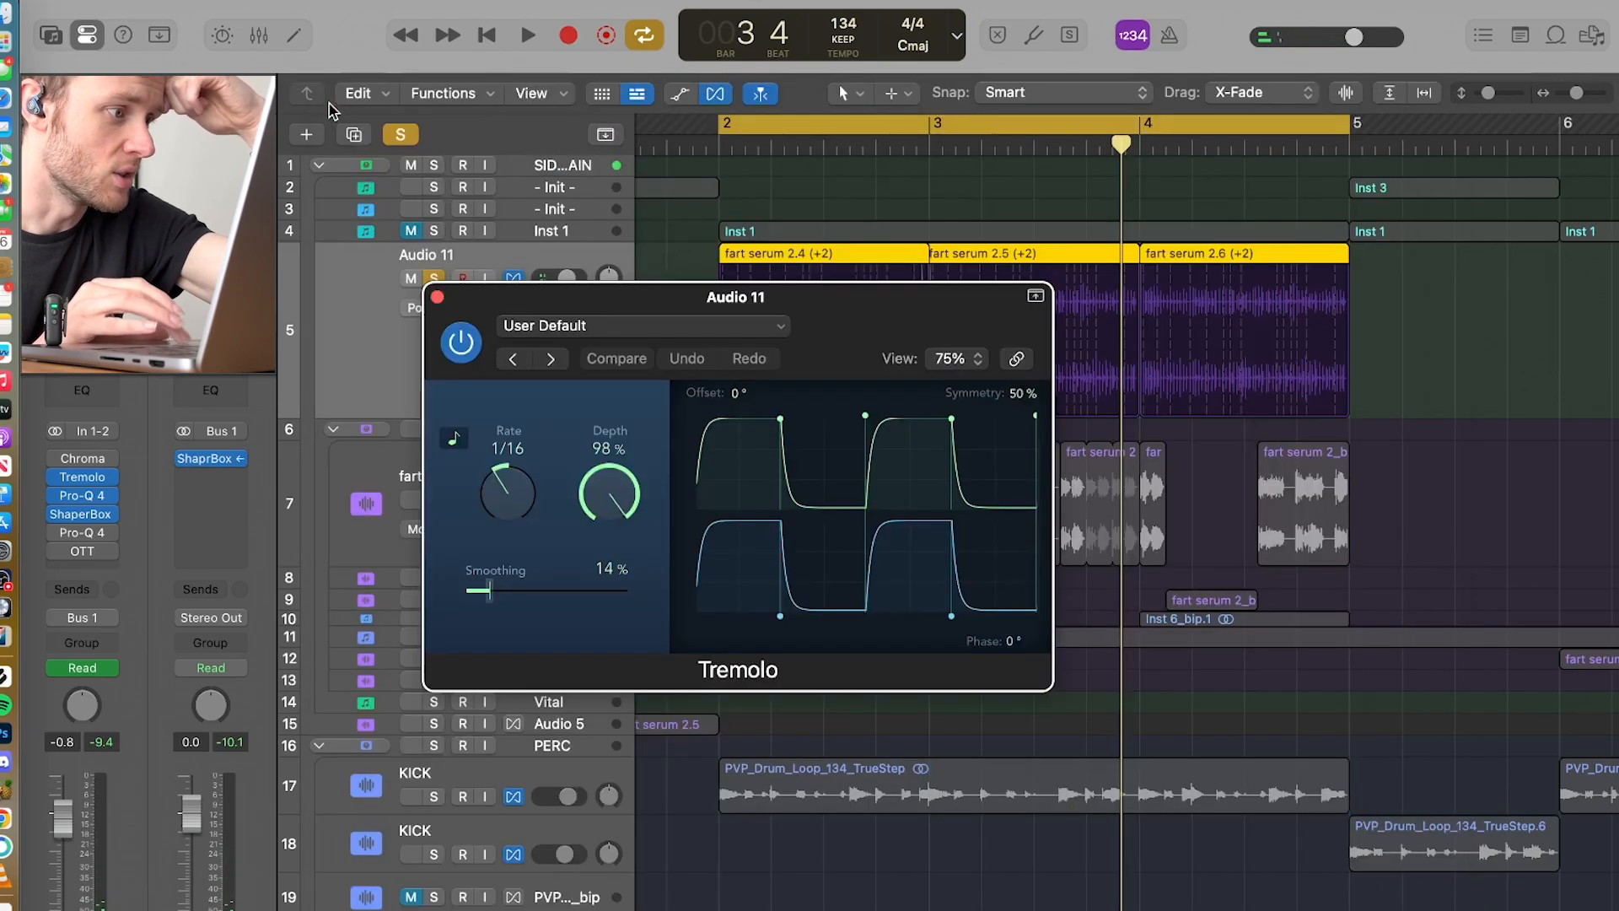
Step: Enable and open Audio 11's second Pro-Q 4, play the loop through it, and move its window fully into view
{"action": "left_click", "coordinate": [78, 534]}
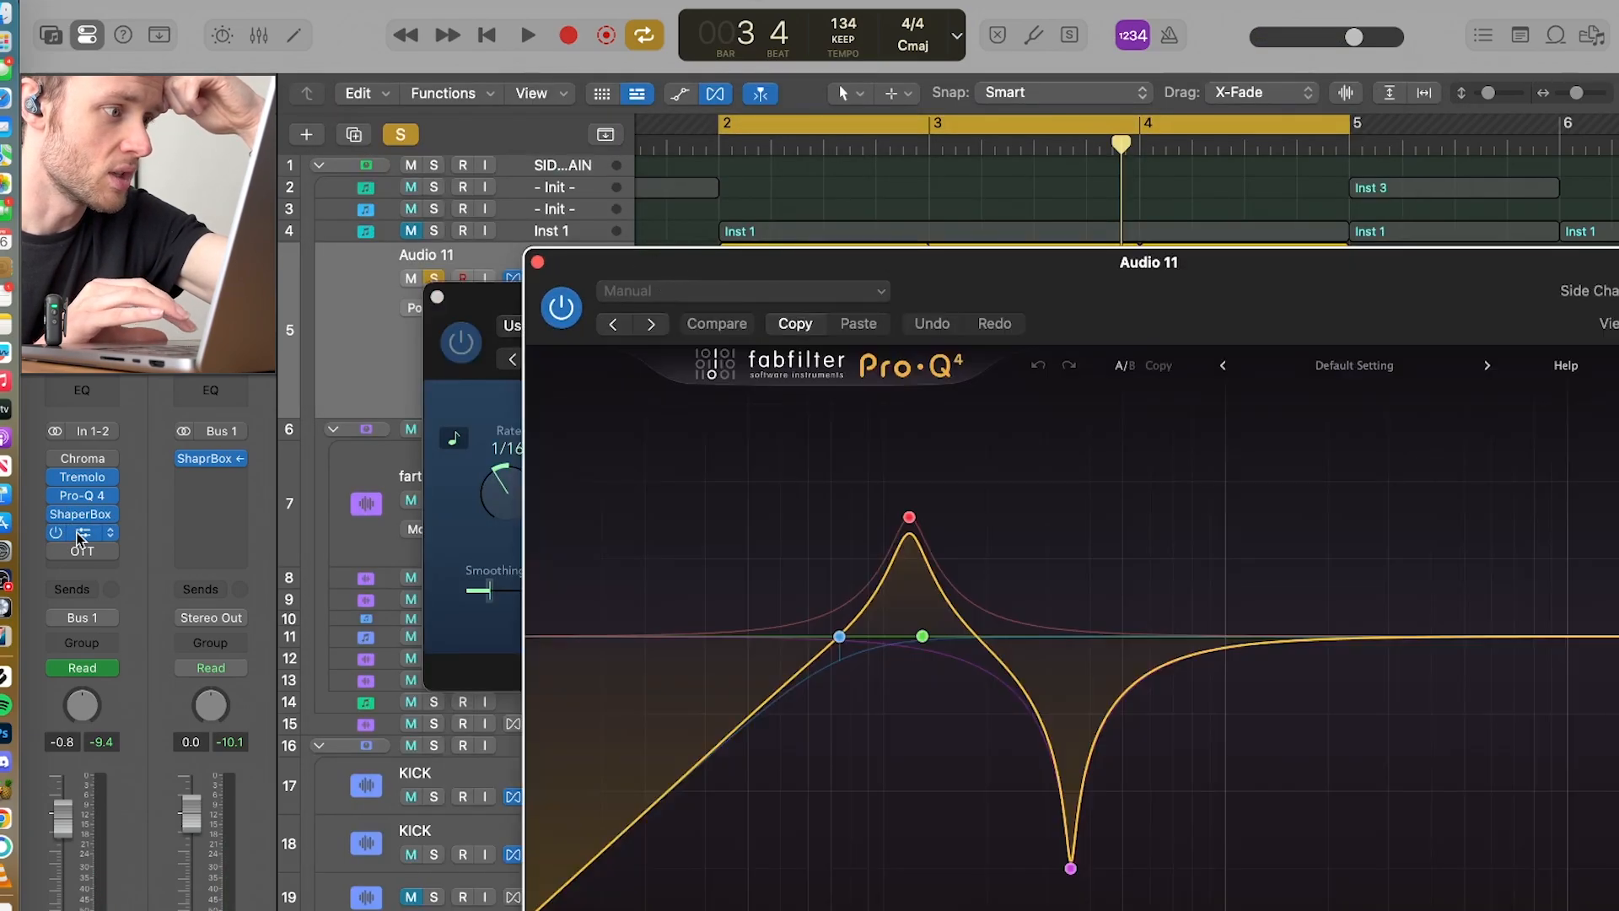
{"action": "key", "text": "space"}
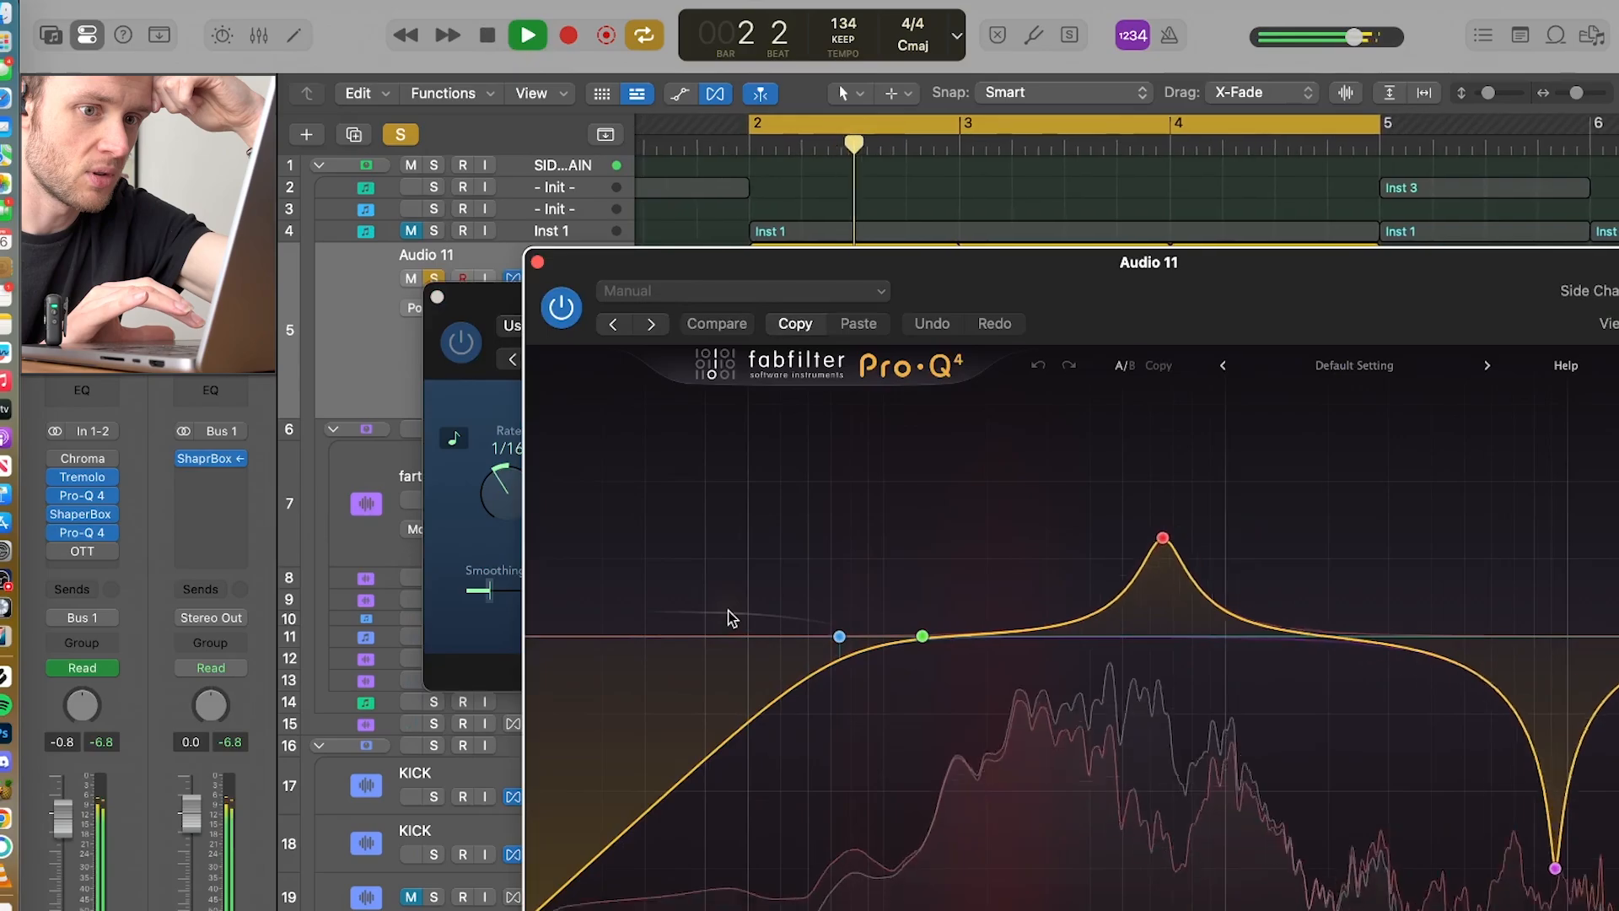
{"action": "left_click_drag", "start_coordinate": [1231, 329], "coordinate": [998, 210]}
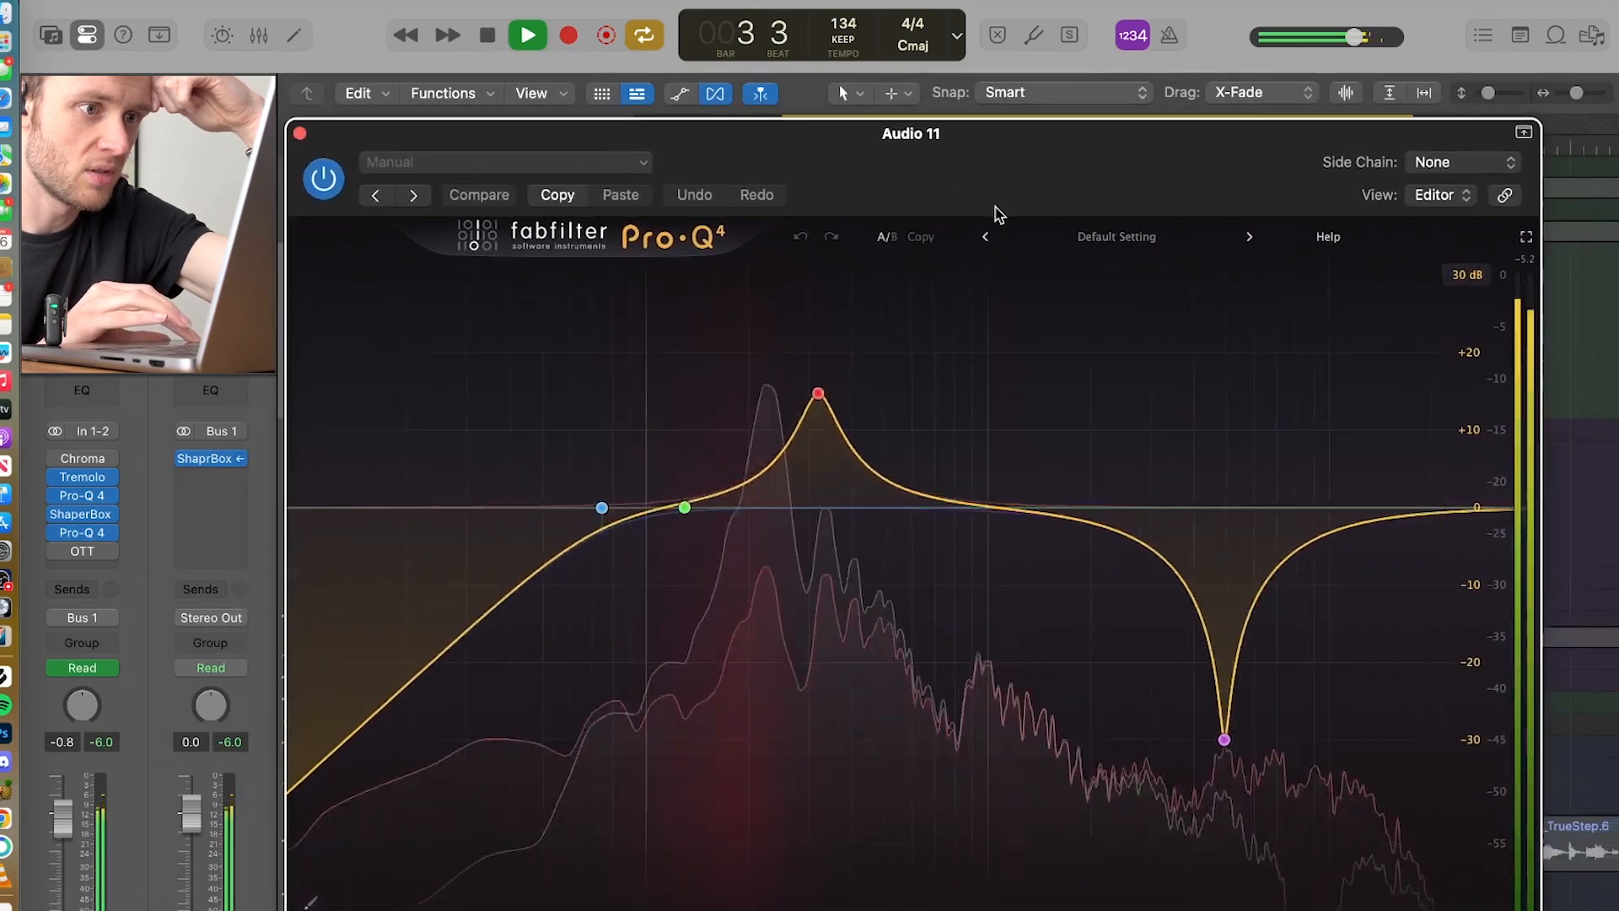
{"action": "key", "text": "space"}
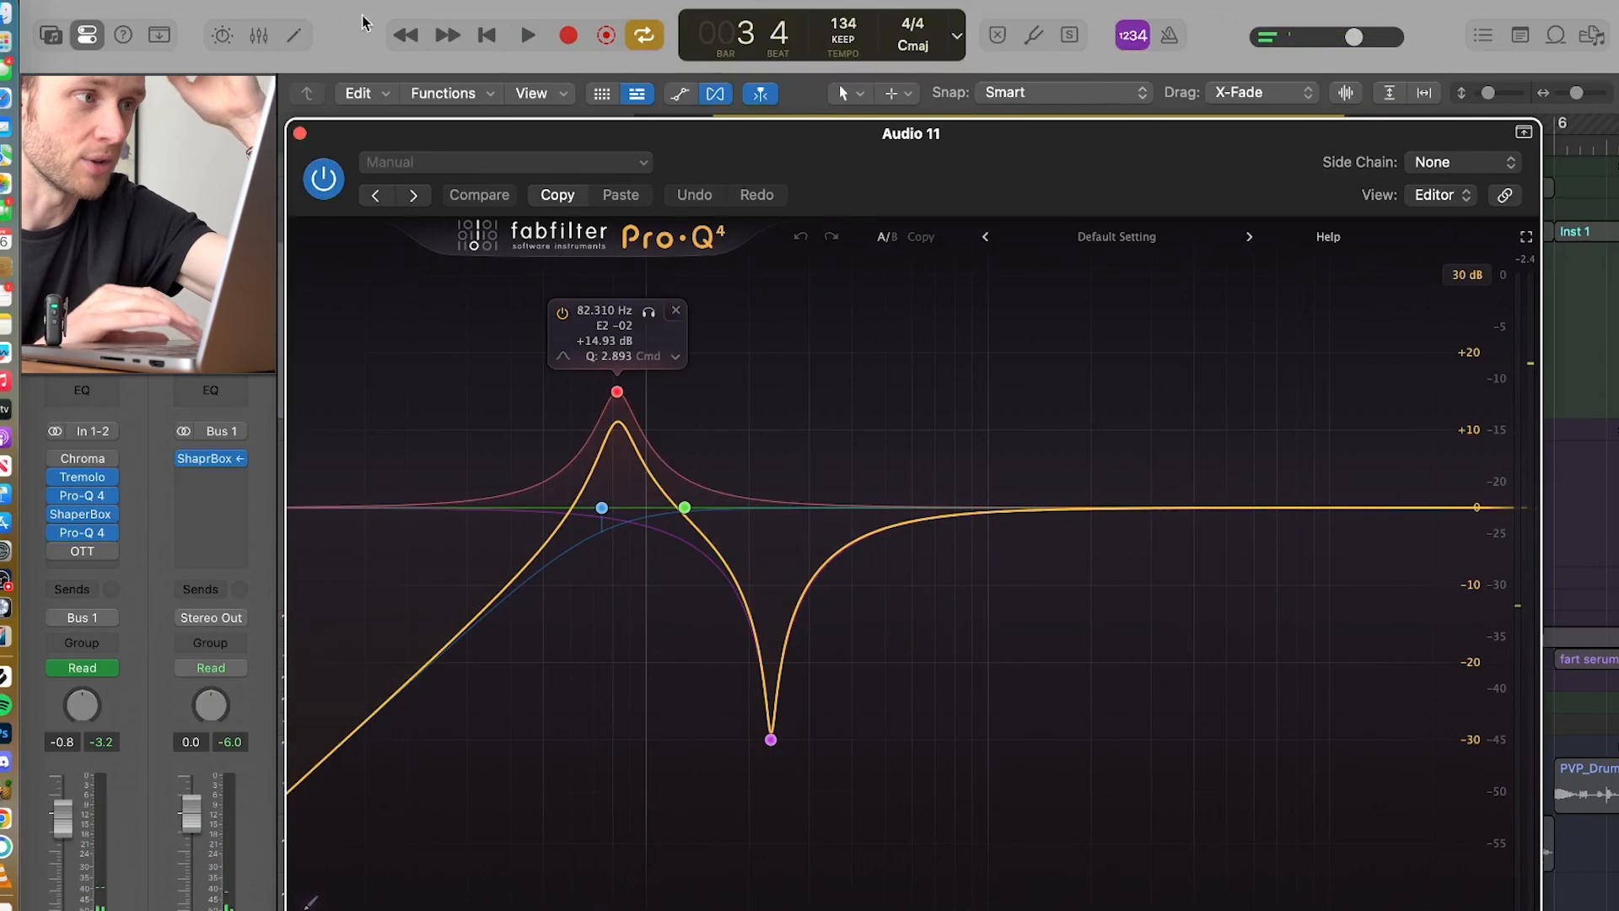
Step: Close Audio 11's Pro-Q 4, enable its OTT, play the loop through the full effects chain, and close the Tremolo window
{"action": "left_click", "coordinate": [300, 133]}
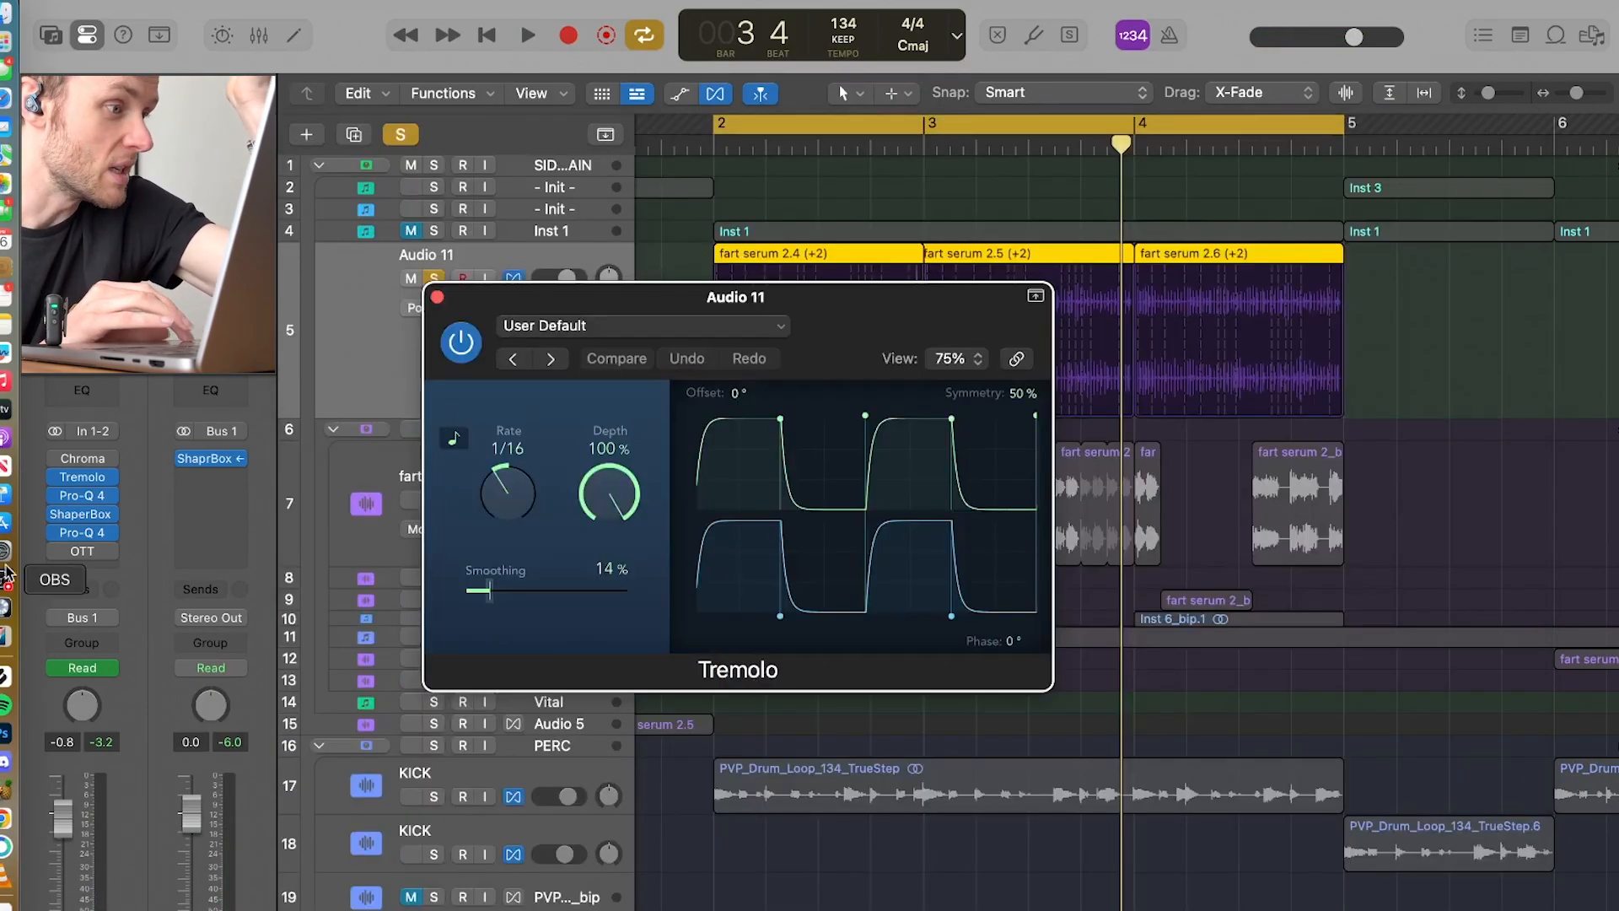
{"action": "left_click", "coordinate": [54, 551]}
{"action": "key", "text": "space"}
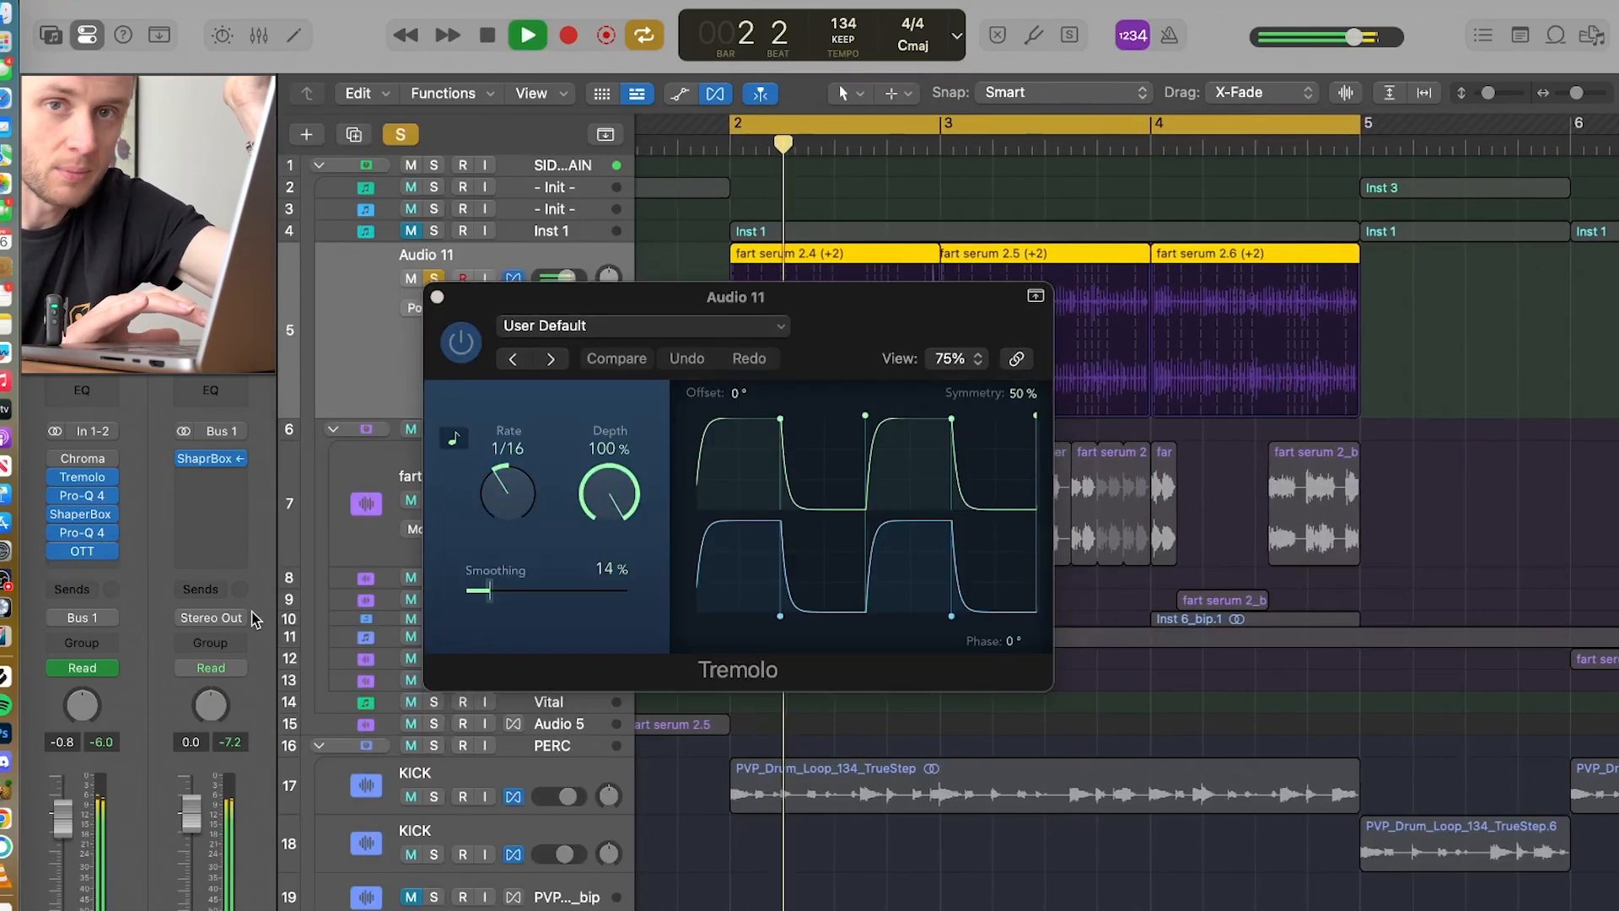
{"action": "left_click", "coordinate": [437, 296]}
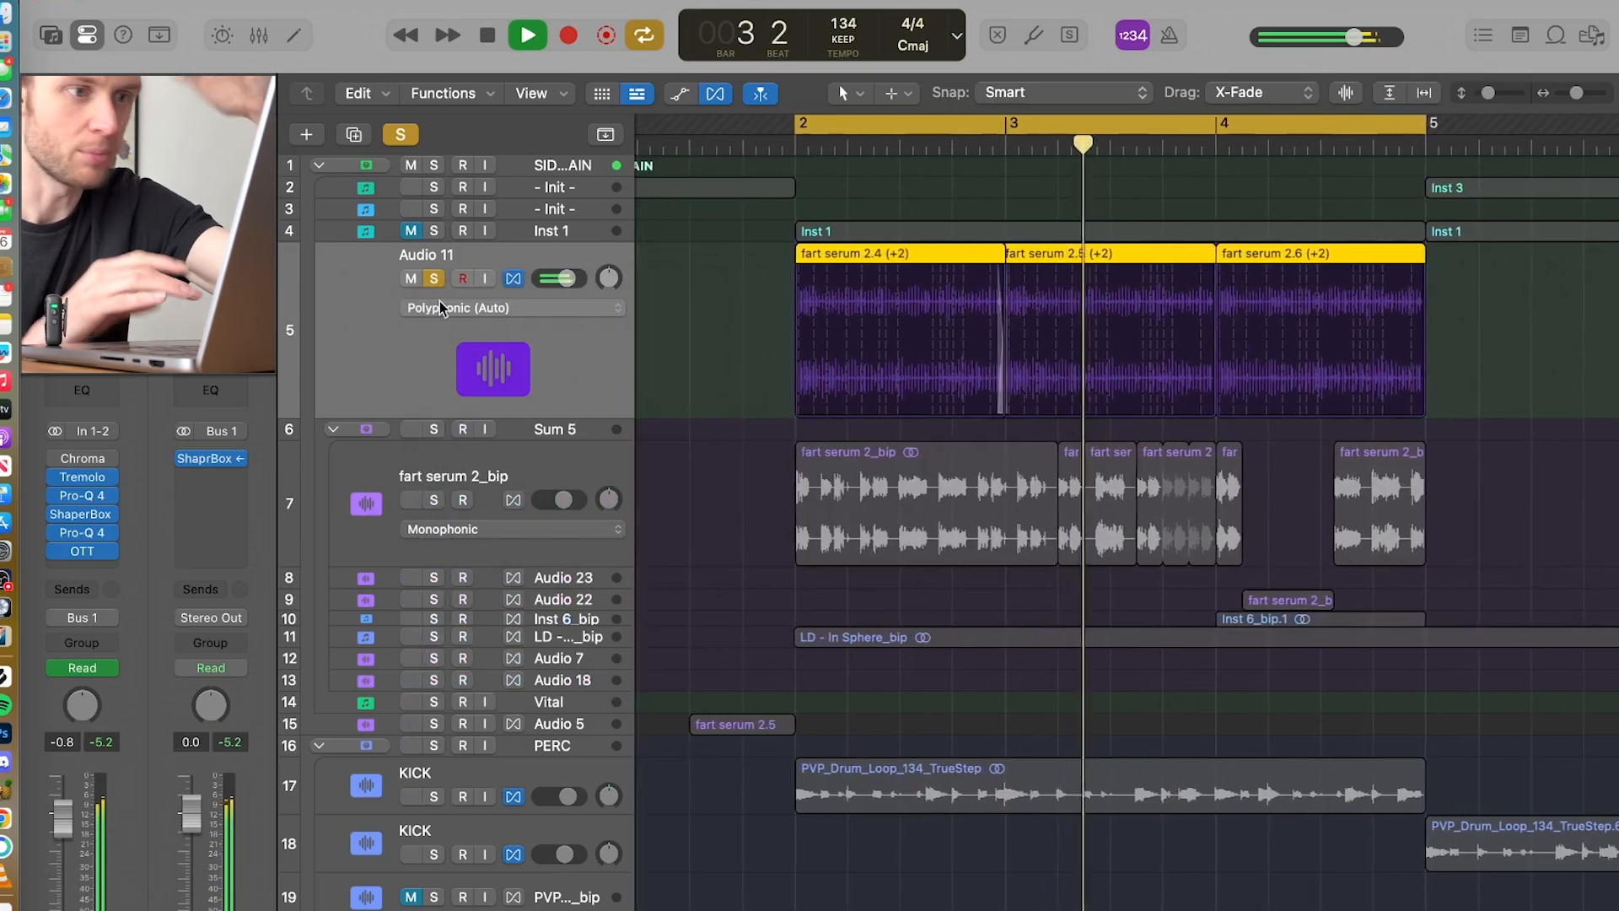
{"action": "key", "text": "space"}
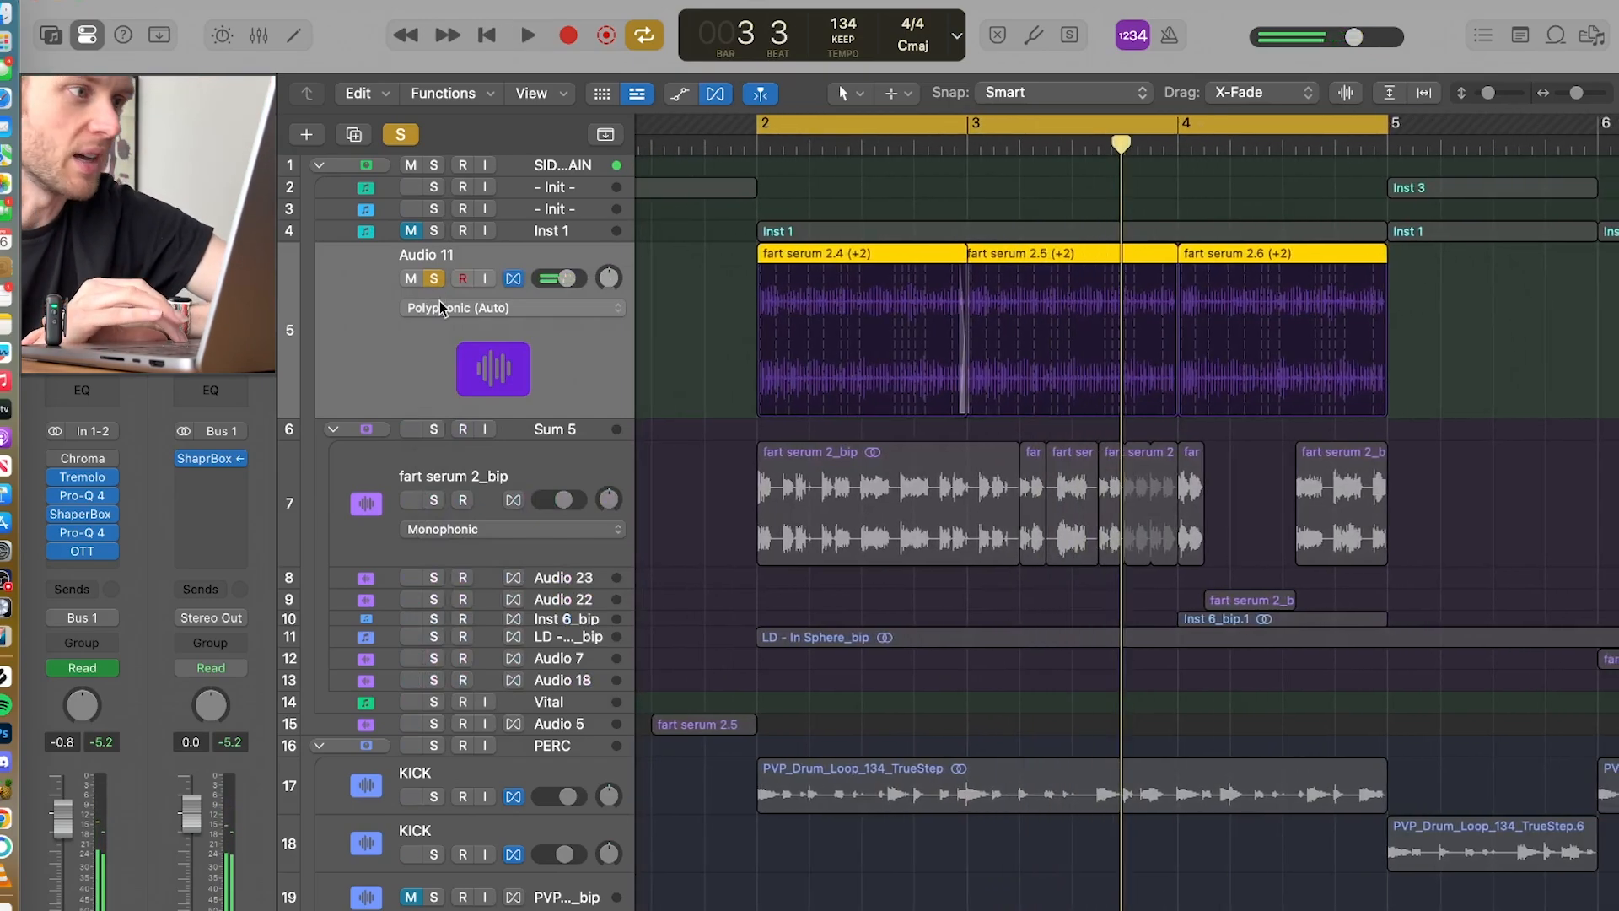
Step: Unsolo Audio 11, select the fart serum 2_bip track, audition it soloed in the loop, and unsolo it
{"action": "left_click", "coordinate": [434, 281]}
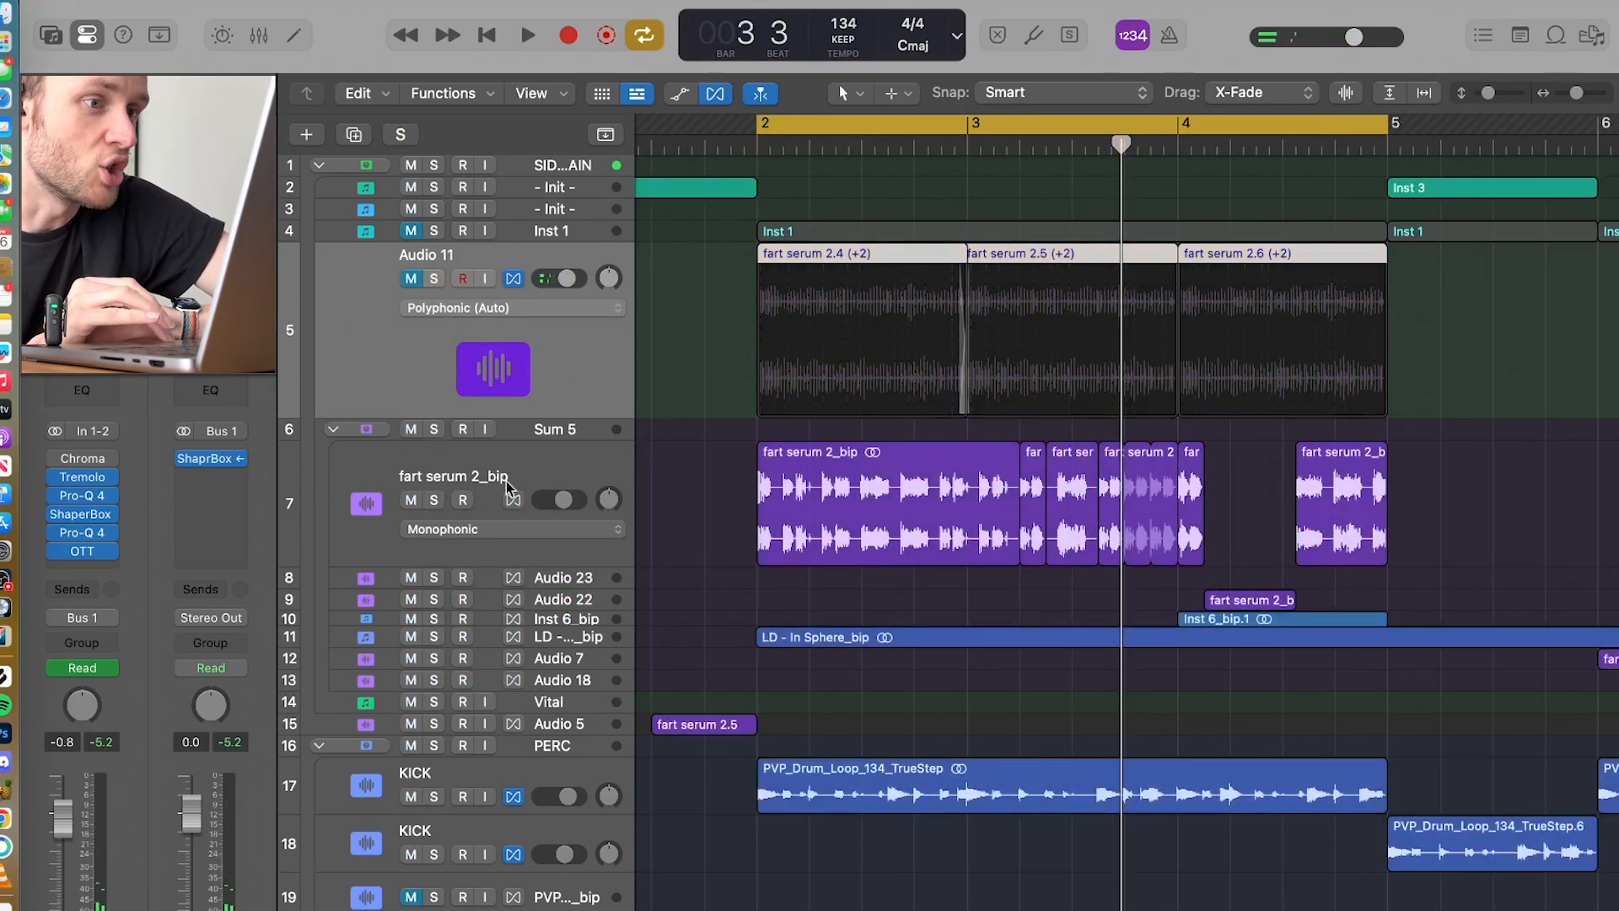
{"action": "left_click", "coordinate": [434, 500]}
{"action": "key", "text": "space"}
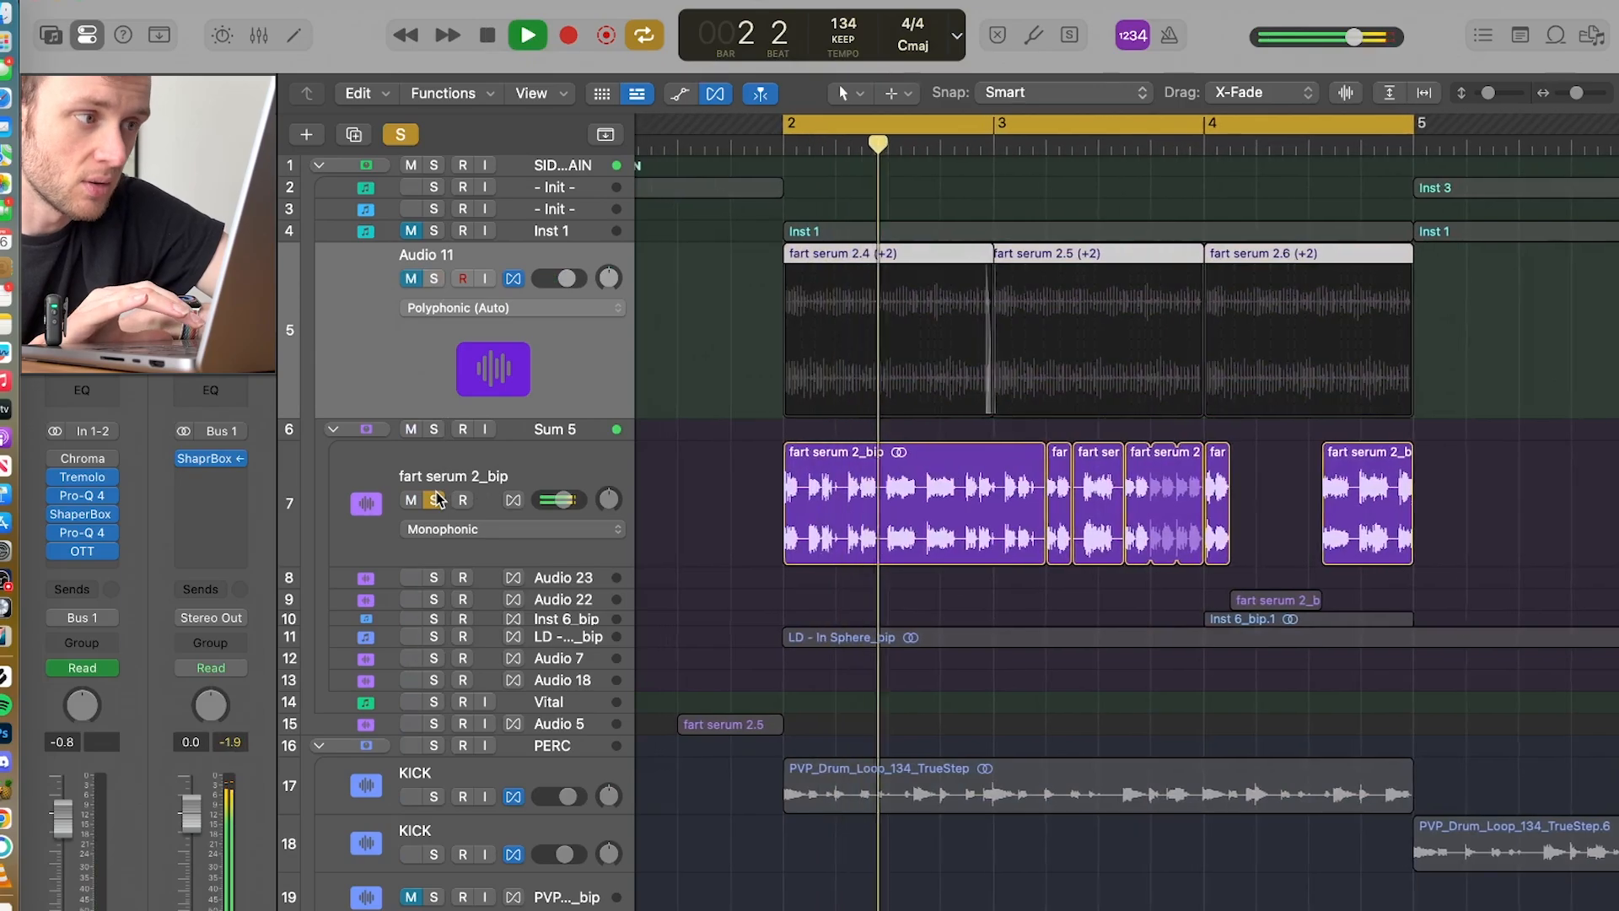
{"action": "left_click", "coordinate": [484, 469]}
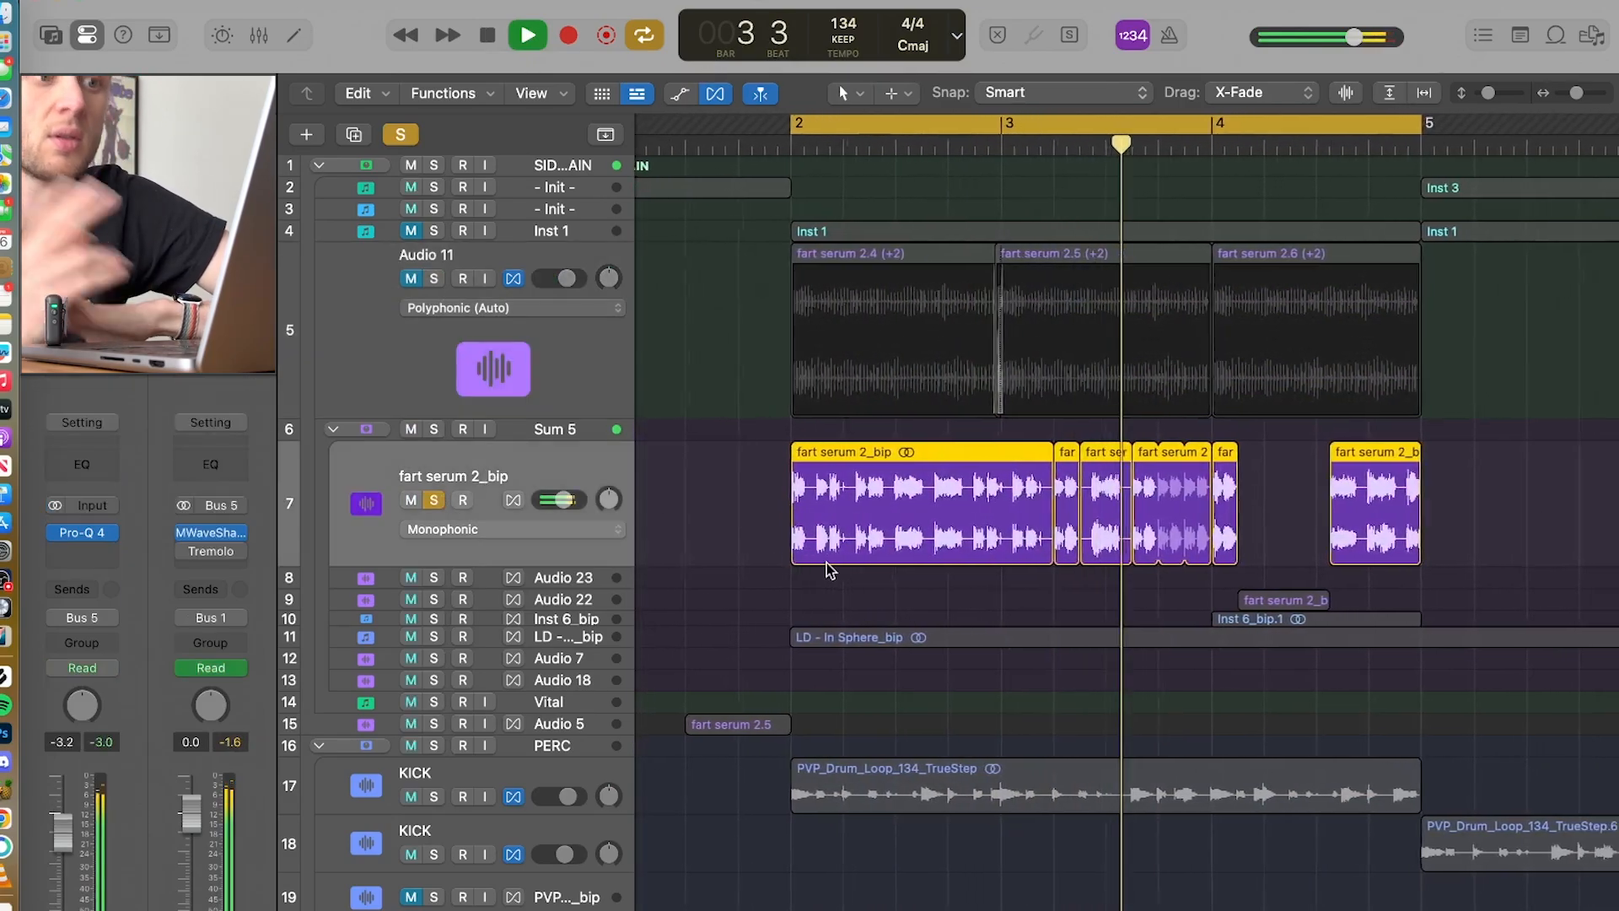
{"action": "key", "text": "space"}
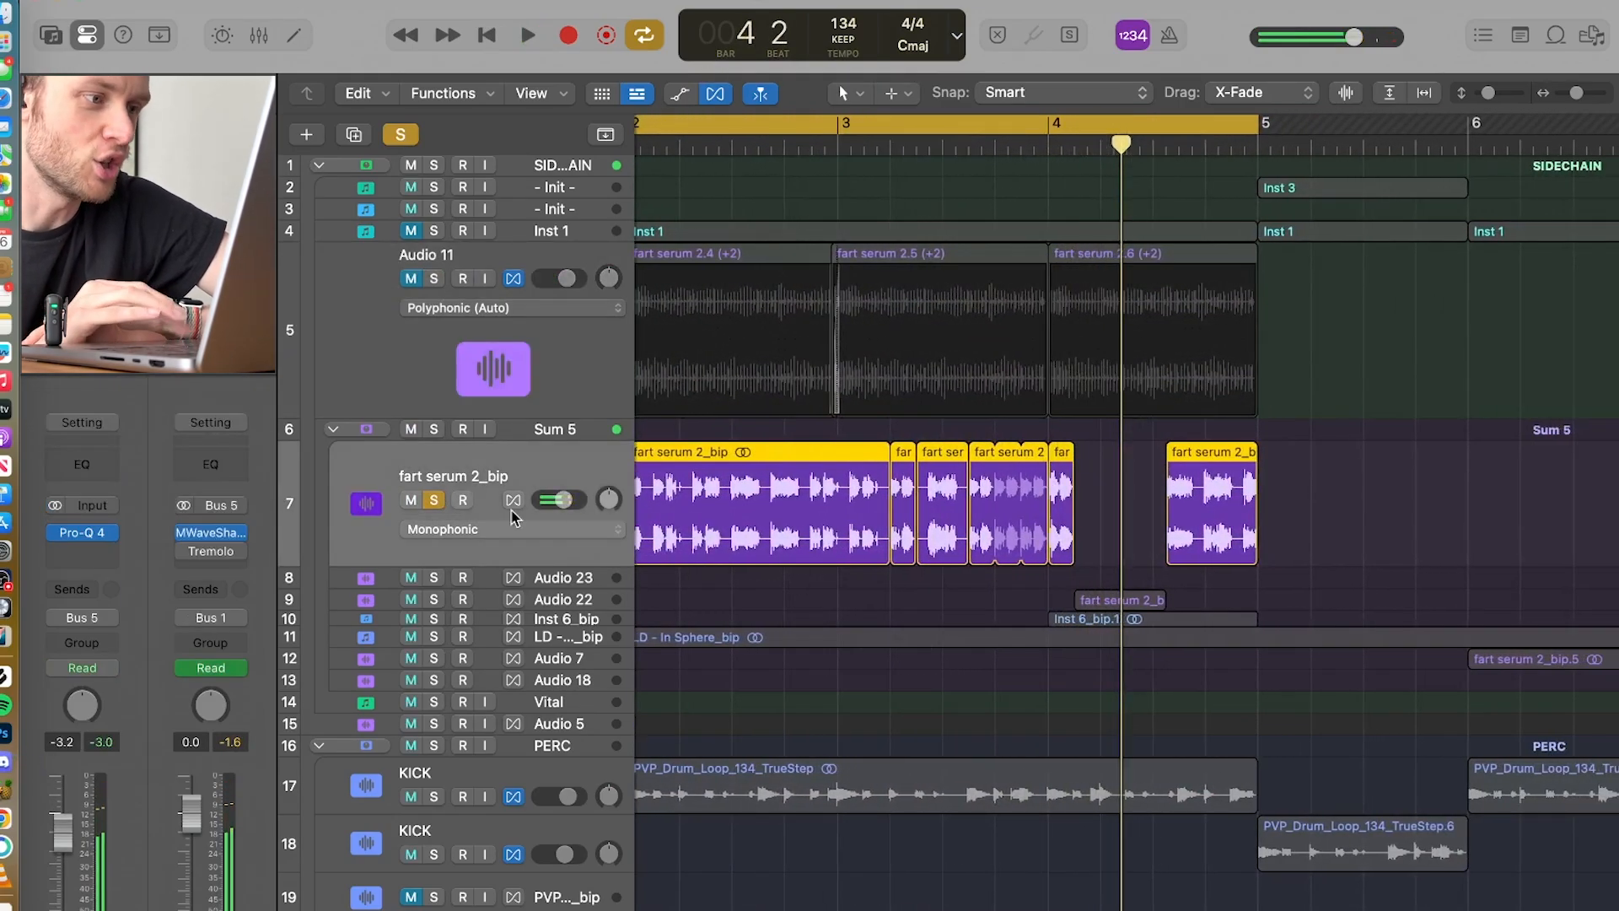
{"action": "left_click", "coordinate": [435, 503]}
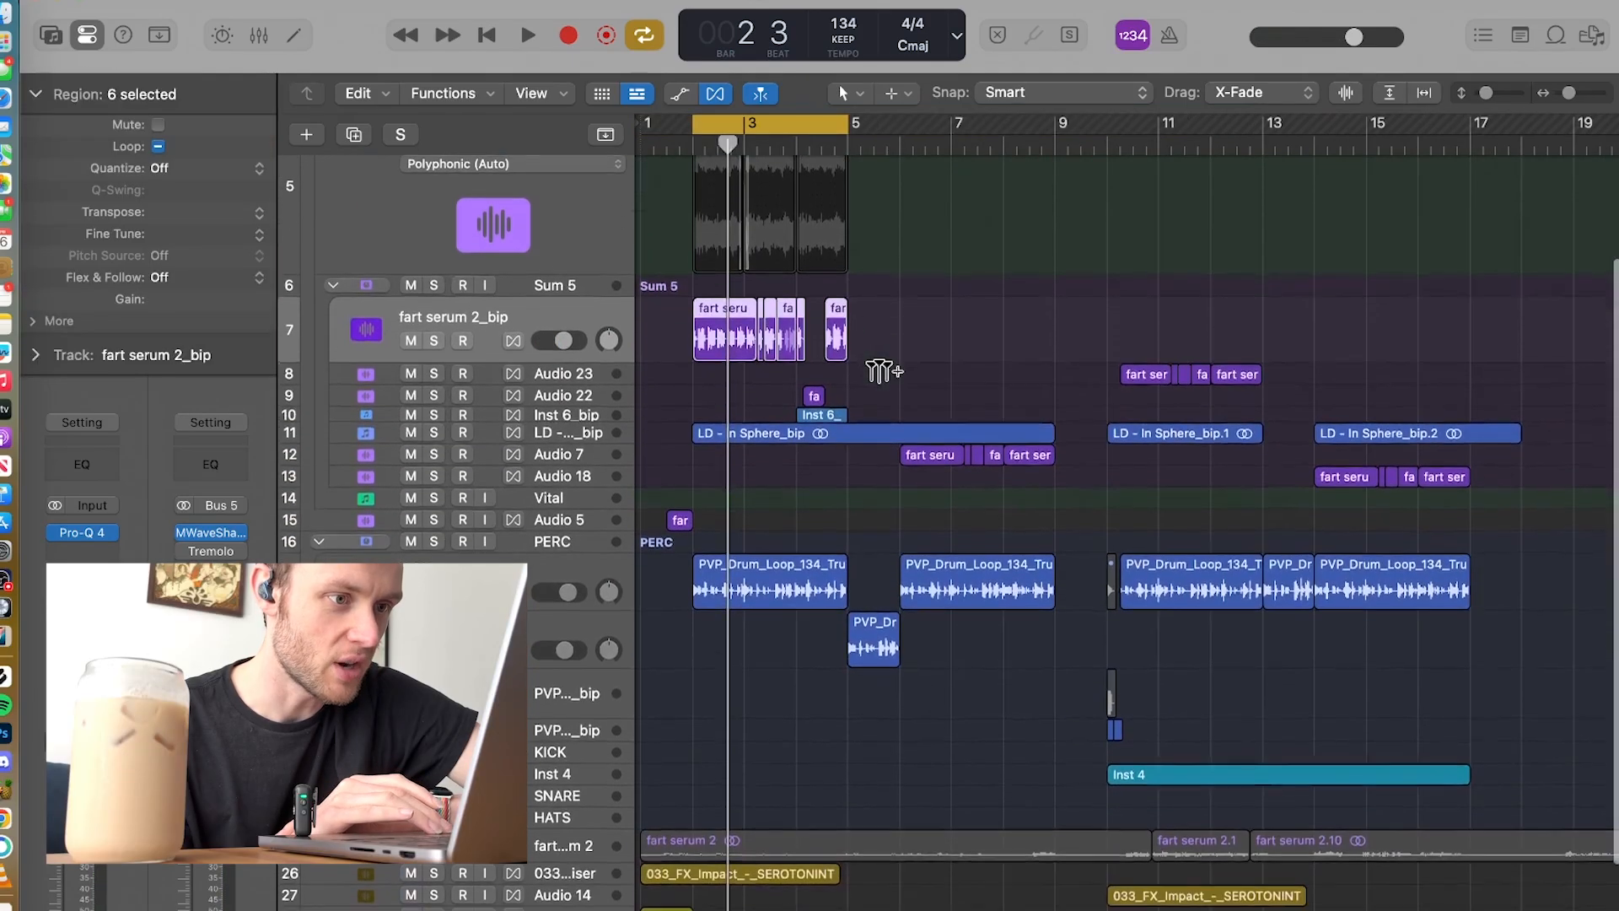
Step: Solo the LD - In Sphere_bip track and play it with the cycle range spanning bars 1 to 17
{"action": "scroll", "coordinate": [883, 371], "scroll_direction": "down", "scroll_amount": 3}
{"action": "scroll", "coordinate": [883, 371], "scroll_direction": "up", "scroll_amount": 5}
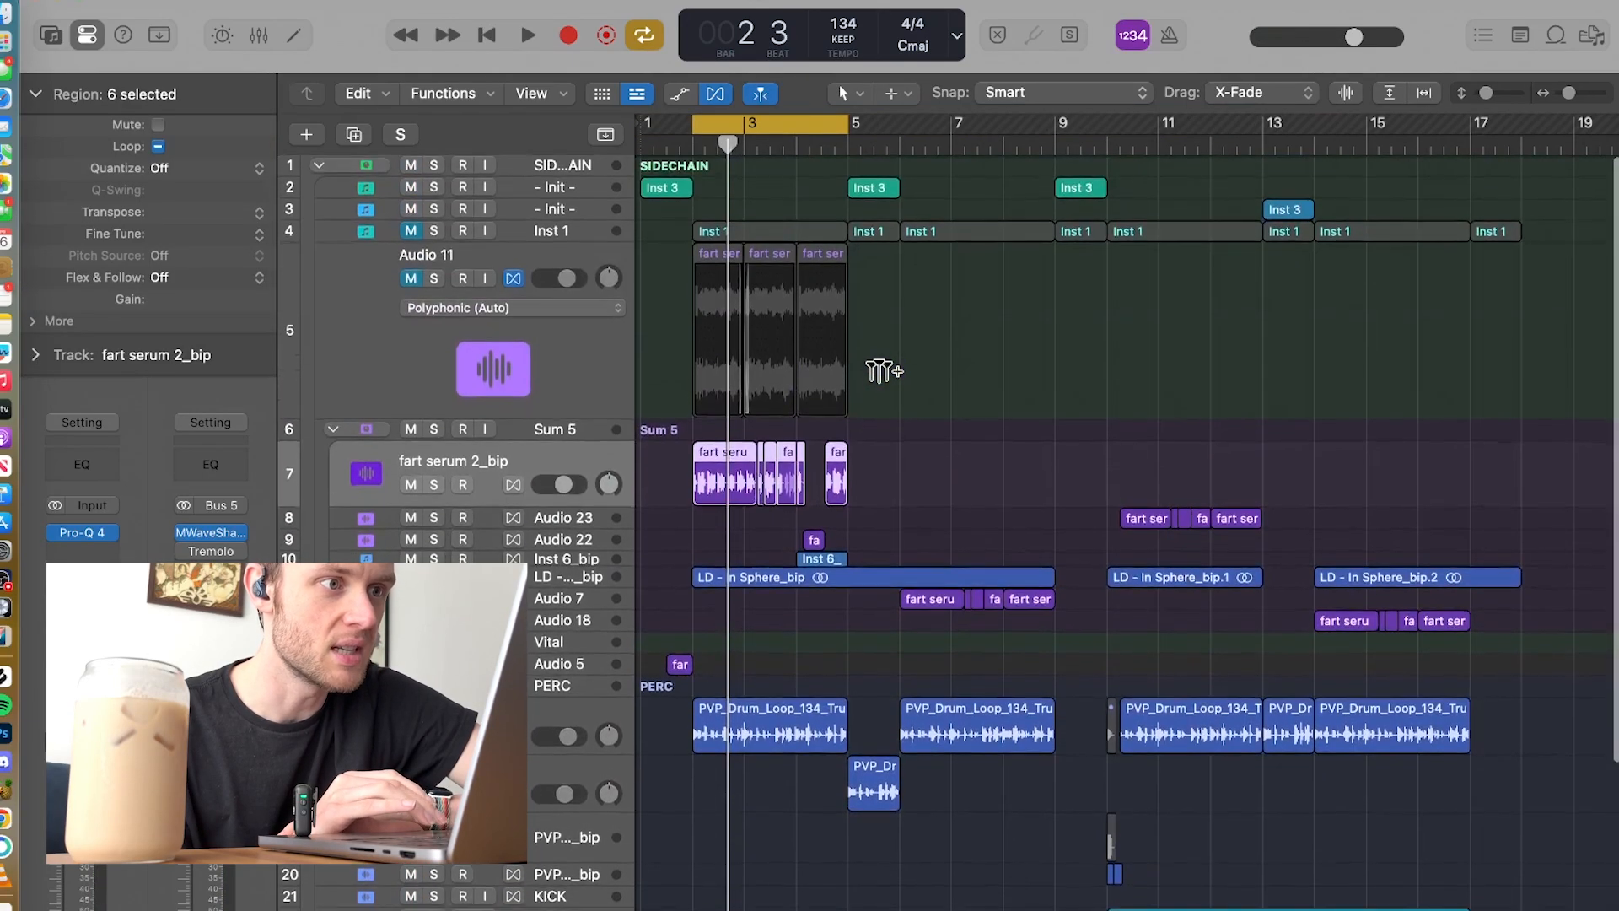
{"action": "scroll", "coordinate": [883, 371], "scroll_direction": "down", "scroll_amount": 5}
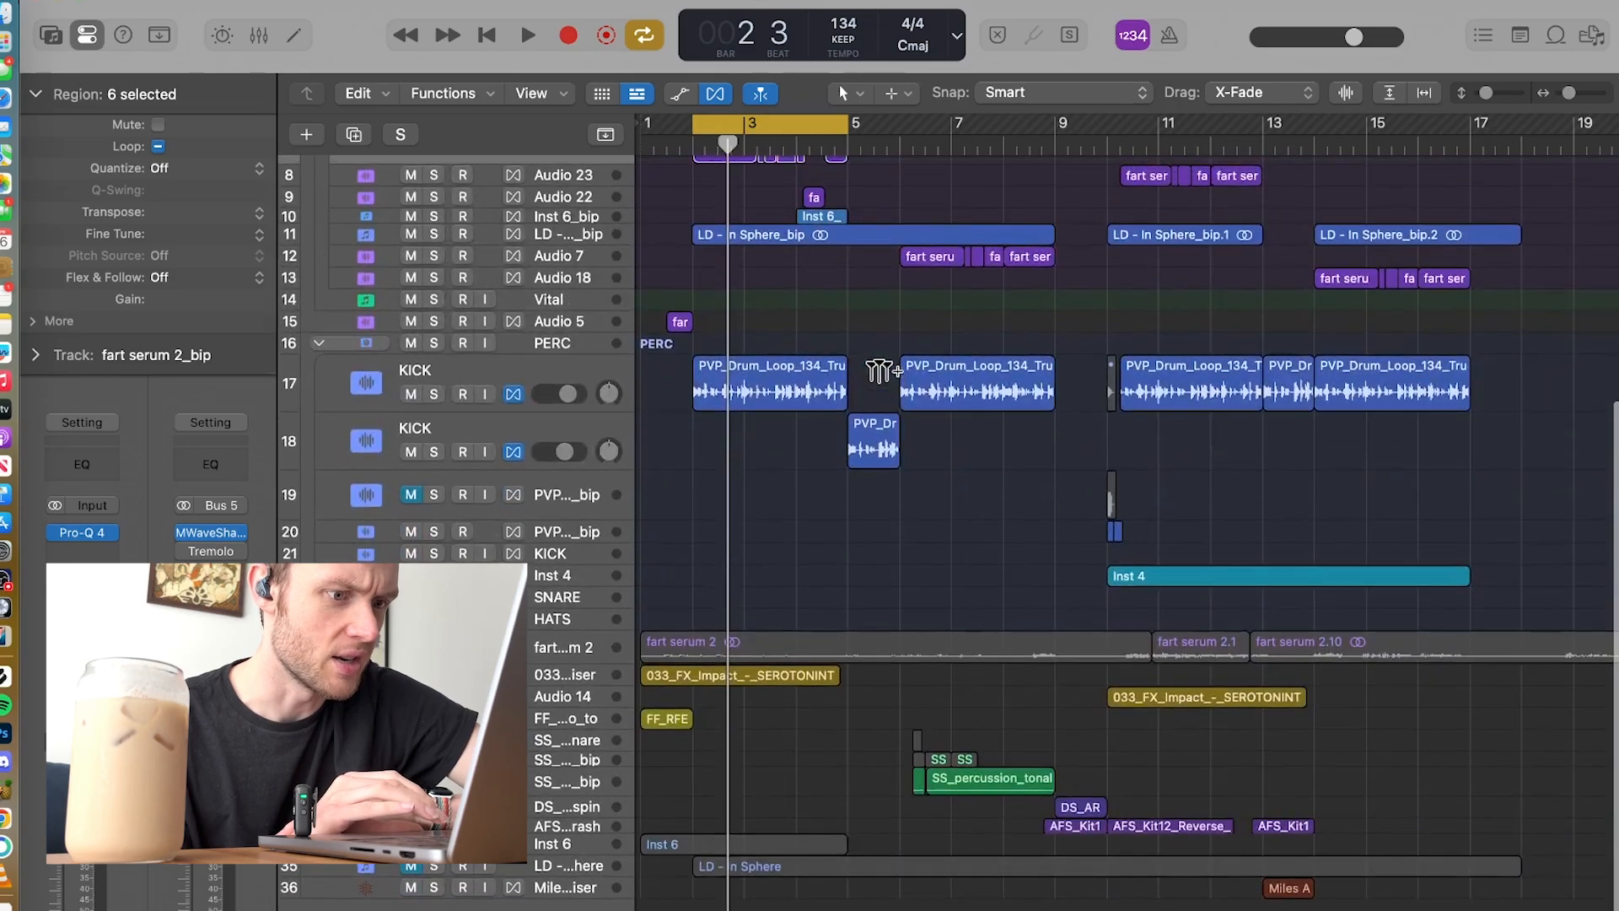
{"action": "scroll", "coordinate": [883, 371], "scroll_direction": "up", "scroll_amount": 6}
{"action": "key", "text": "space"}
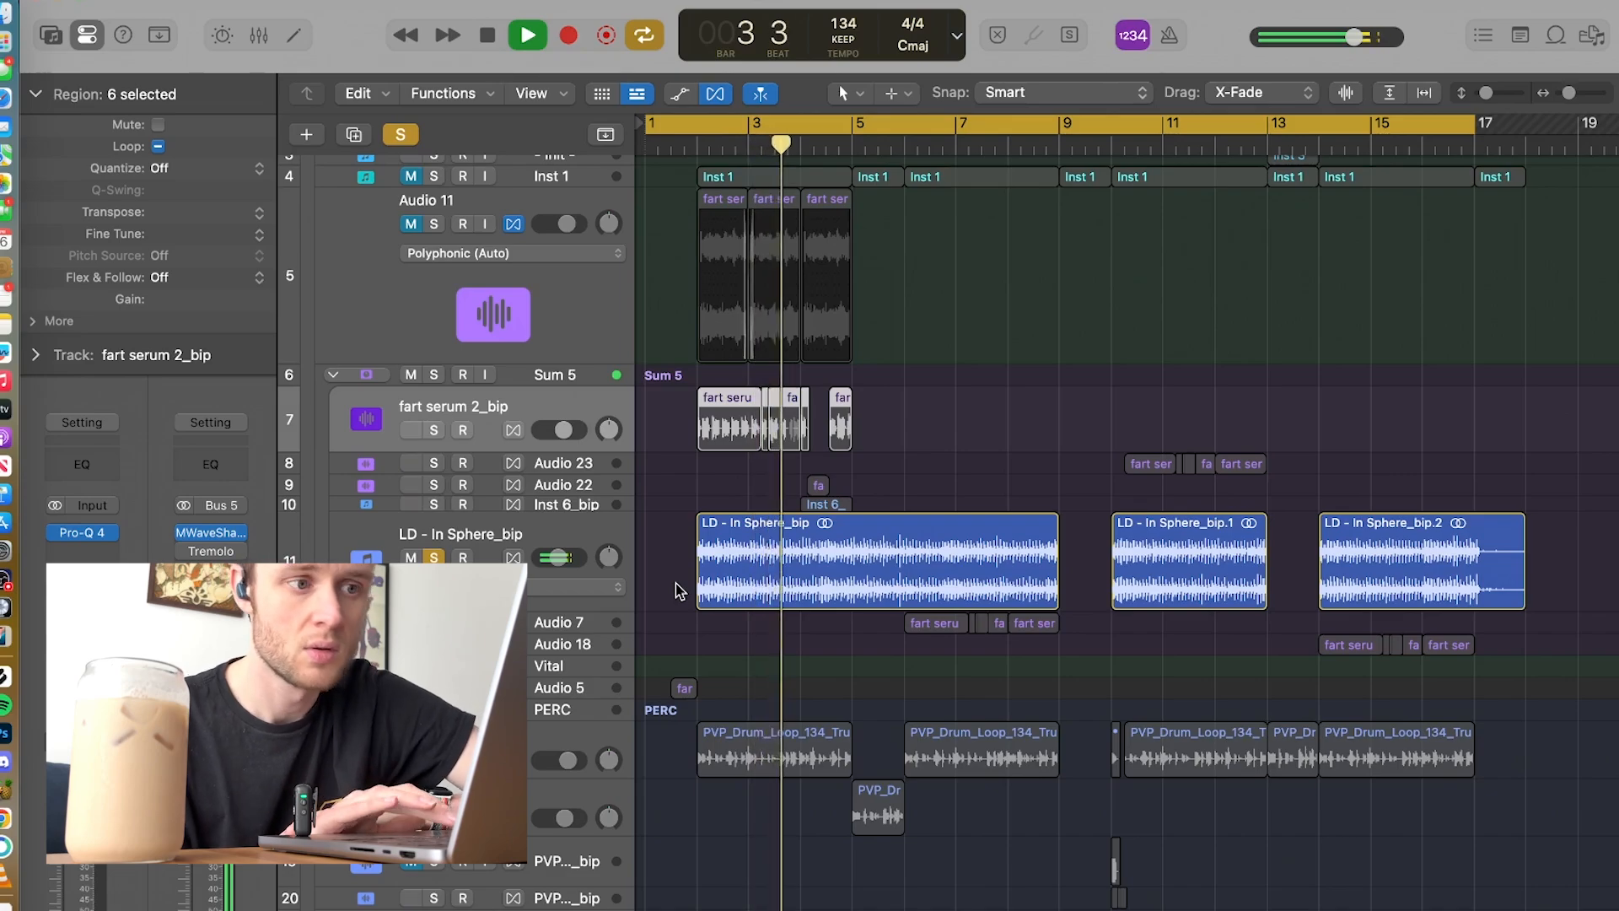
{"action": "key", "text": "space"}
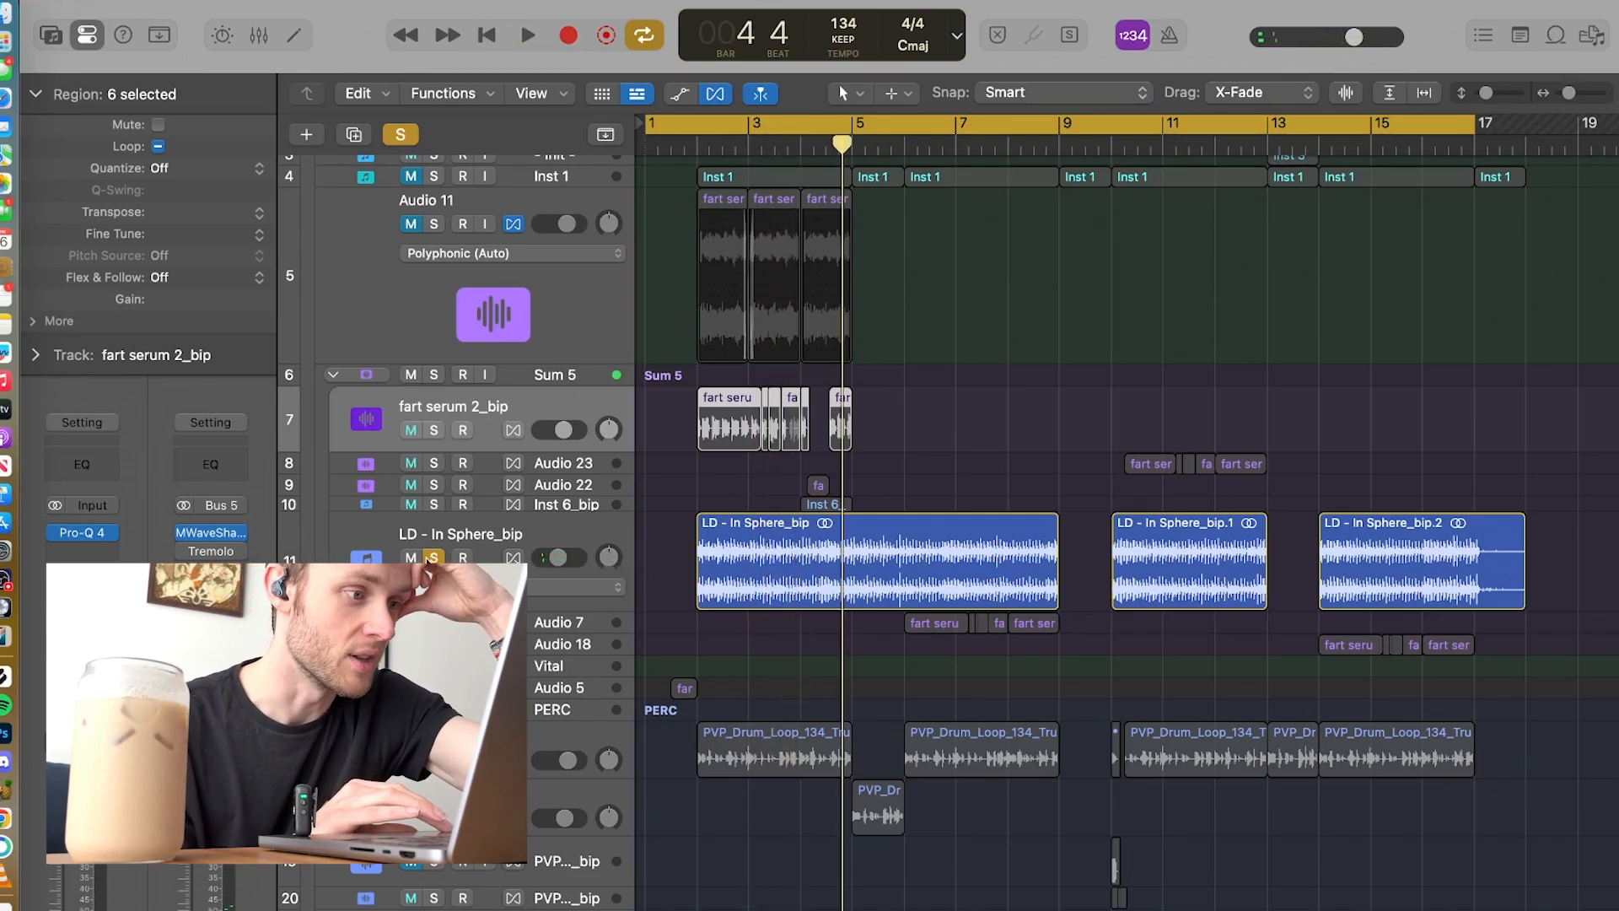
Step: Unsolo and mute LD - In Sphere_bip, and play the arrangement from the beginning without it
{"action": "left_click", "coordinate": [431, 558]}
{"action": "left_click", "coordinate": [411, 558]}
{"action": "key", "text": "Return"}
{"action": "key", "text": "space"}
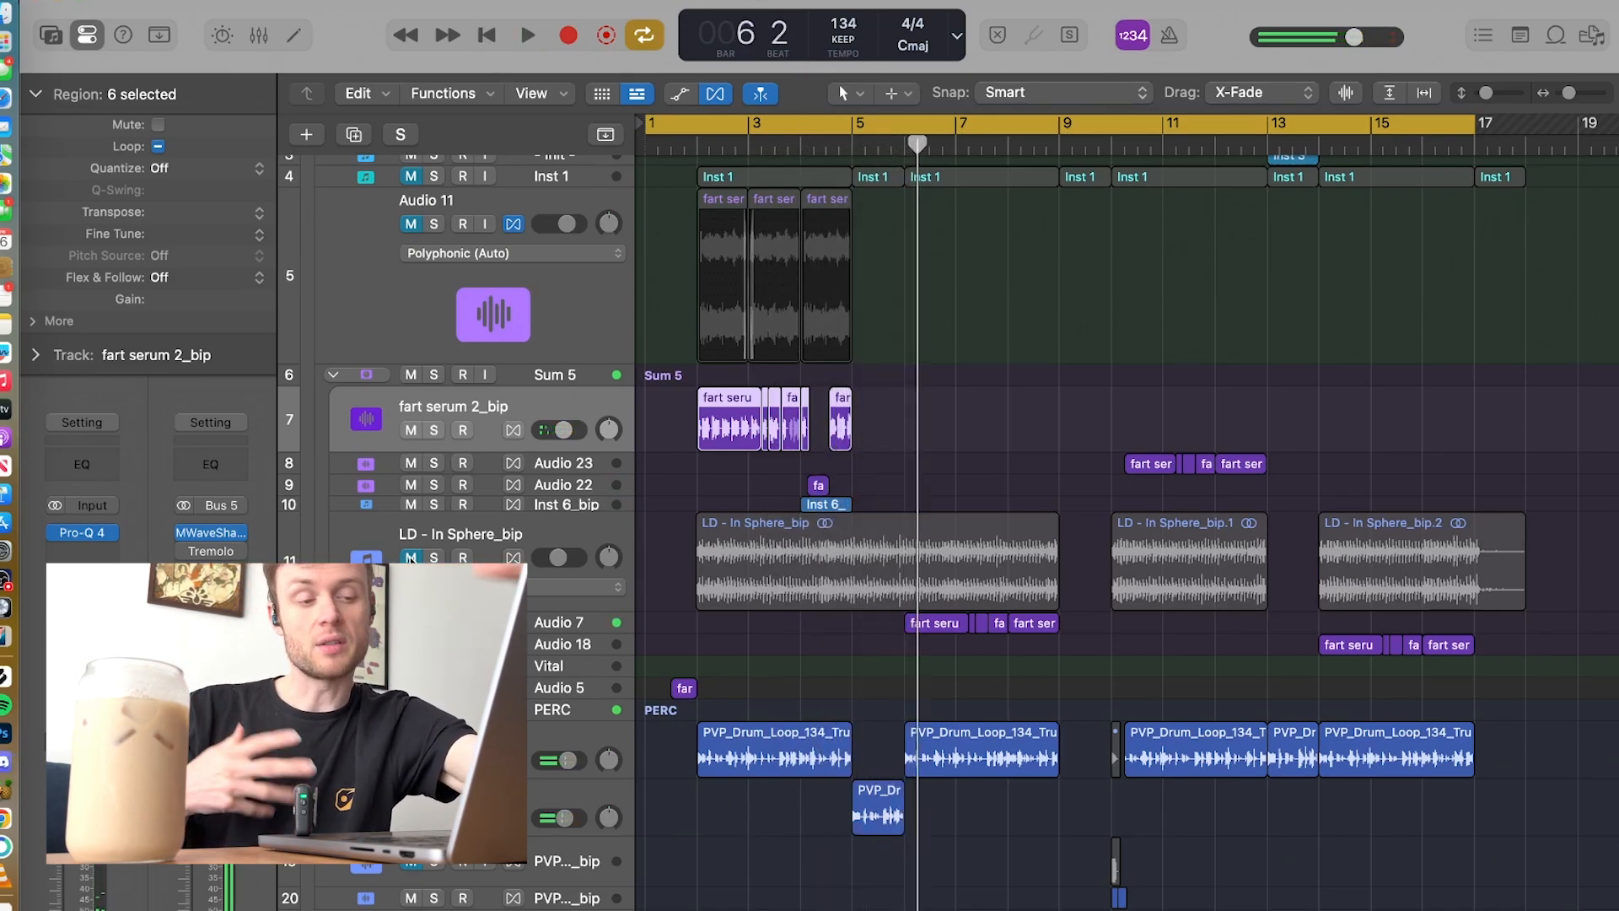
Step: Unmute LD - In Sphere_bip, turn off cycle mode, and play the arrangement with it from bar 2
{"action": "left_click", "coordinate": [410, 557]}
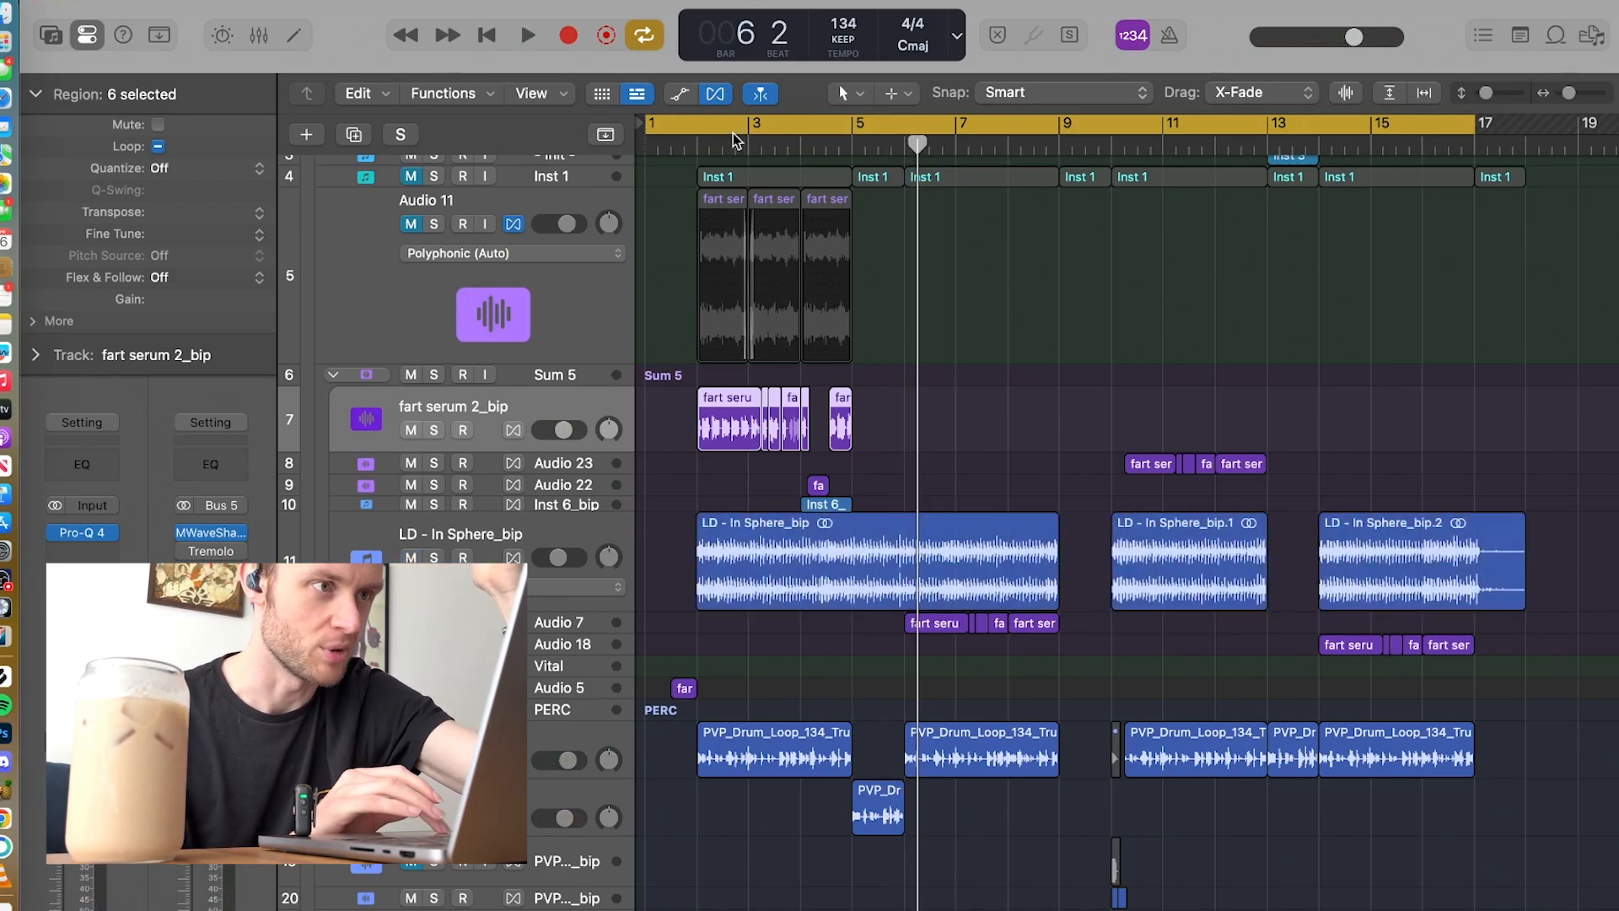
{"action": "left_click", "coordinate": [702, 126]}
{"action": "left_click", "coordinate": [698, 142]}
{"action": "key", "text": "space"}
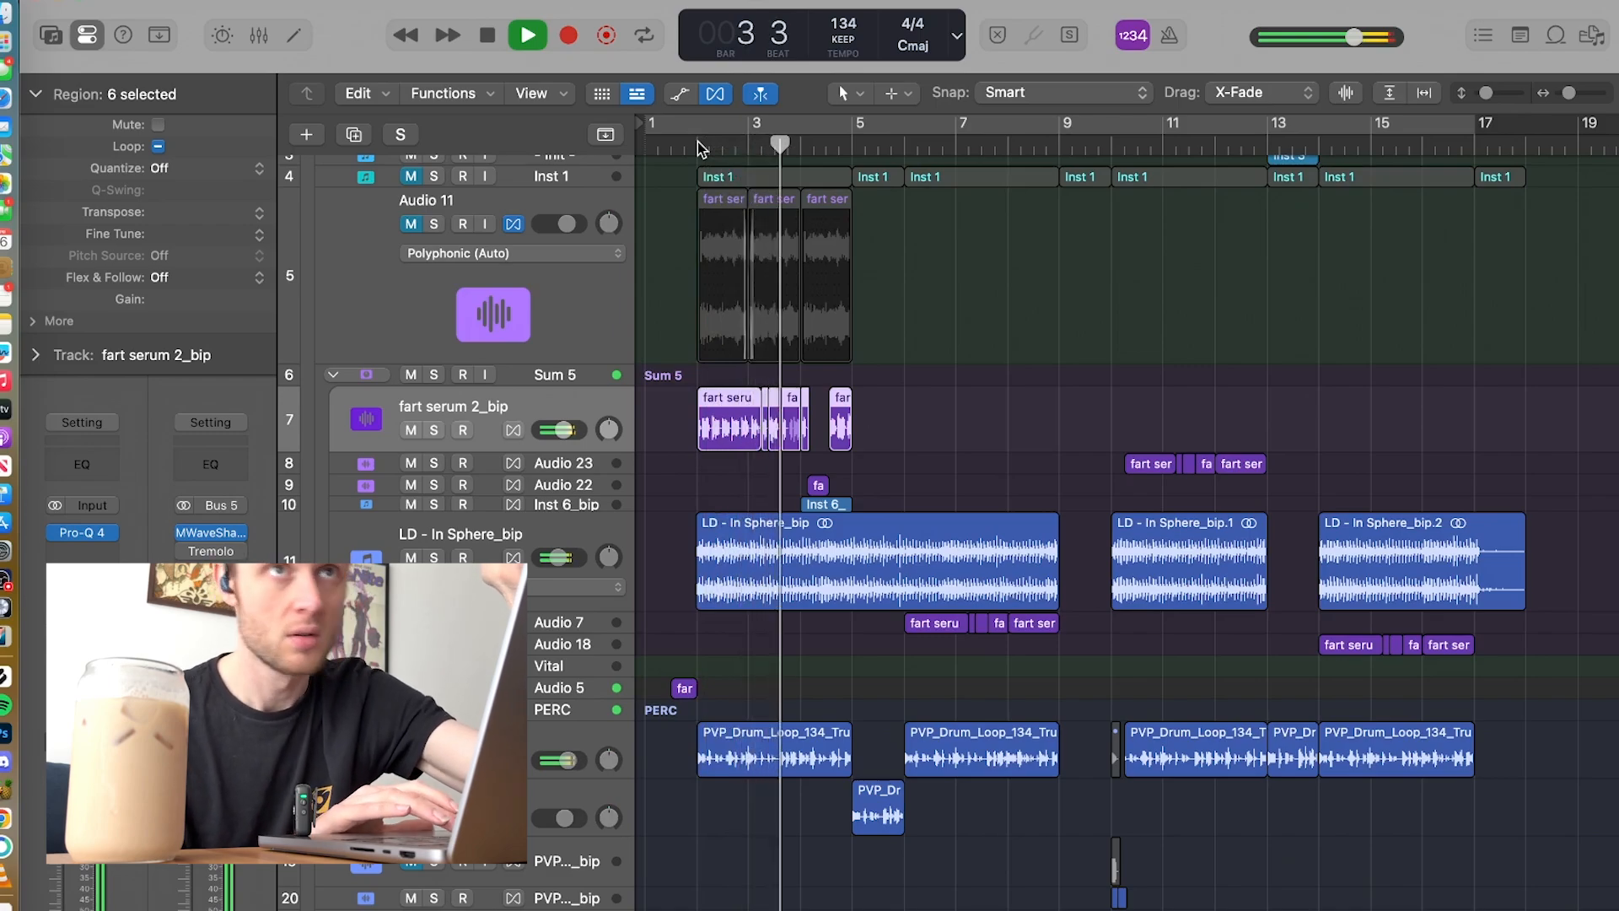
{"action": "key", "text": "space"}
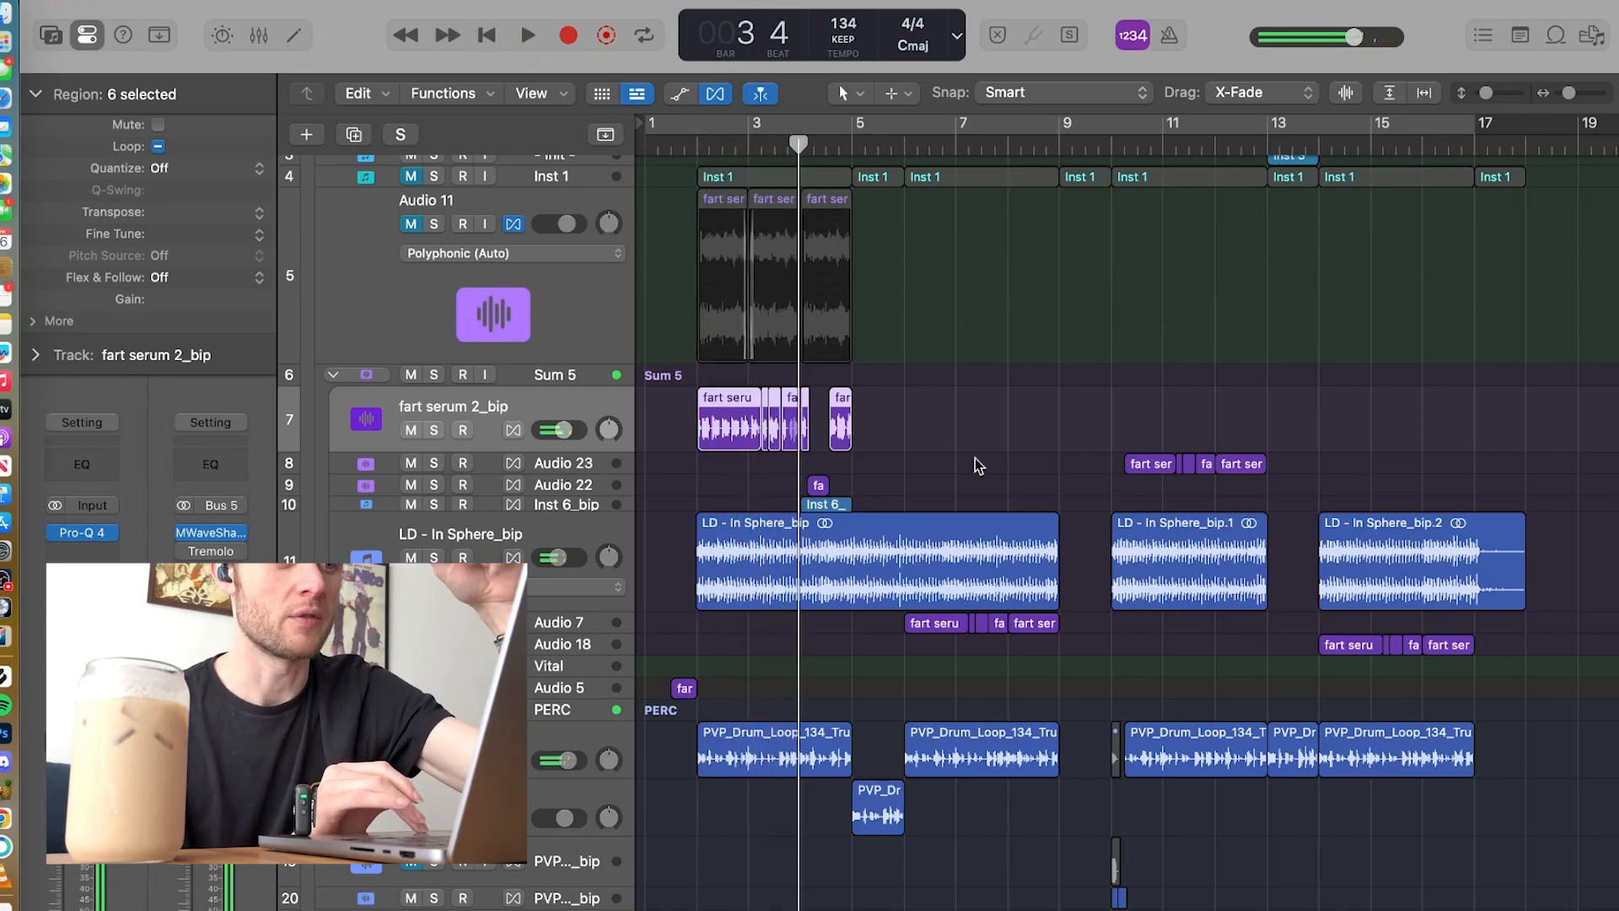
Step: Solo LD - In Sphere_bip and audition short passages of it starting from bar 2 and from bar 10
{"action": "left_click", "coordinate": [433, 558]}
{"action": "left_click", "coordinate": [695, 150]}
{"action": "key", "text": "space"}
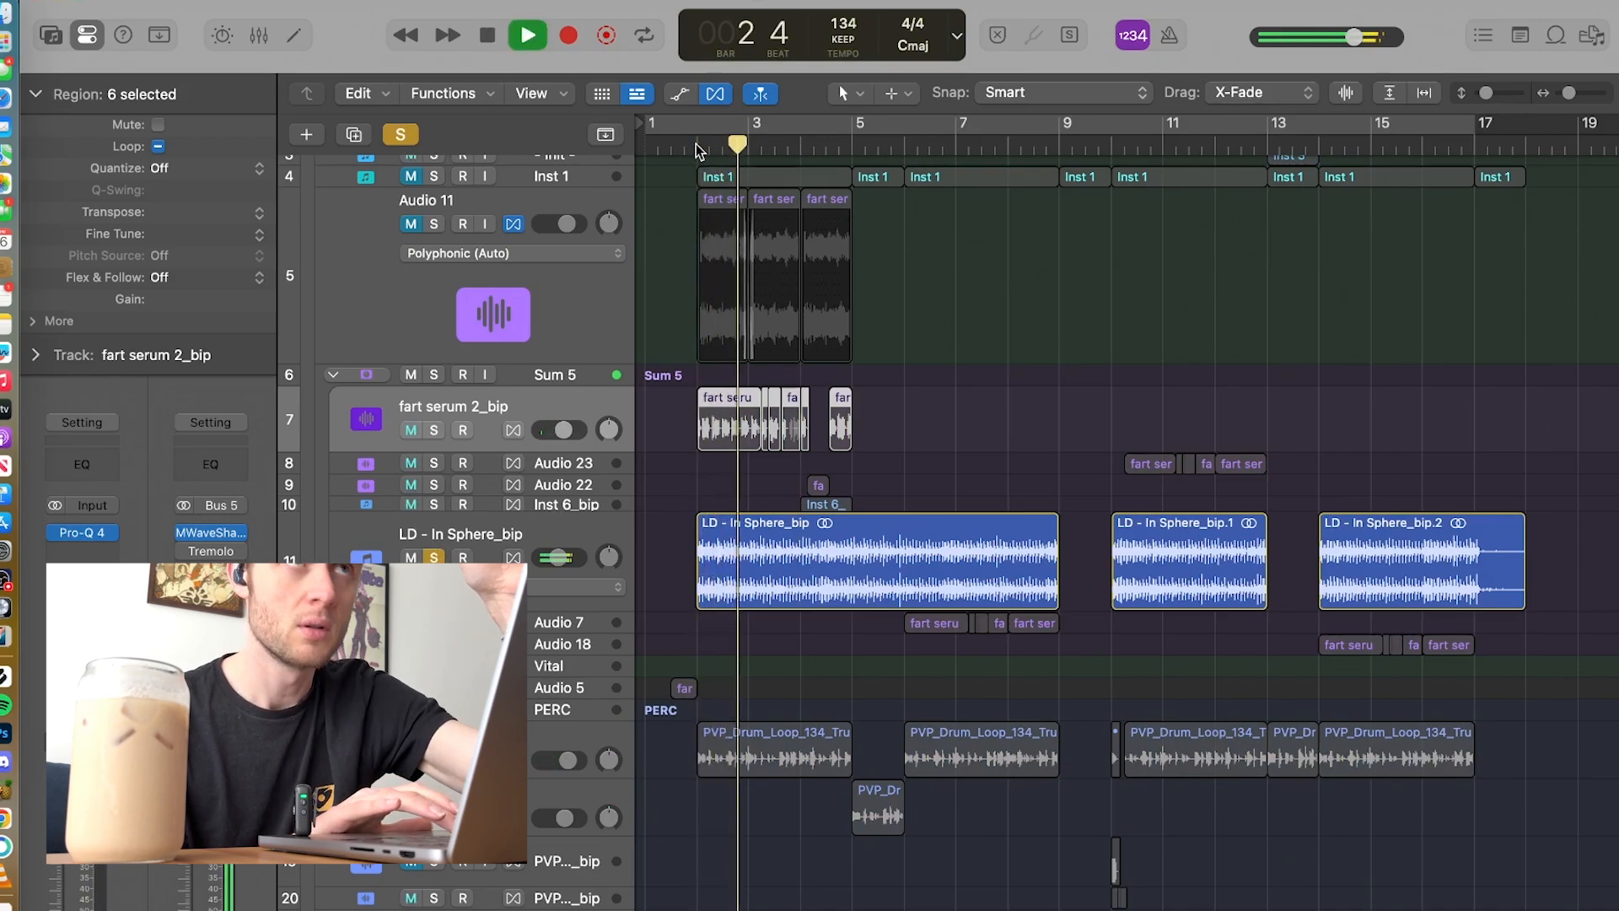
{"action": "key", "text": "space"}
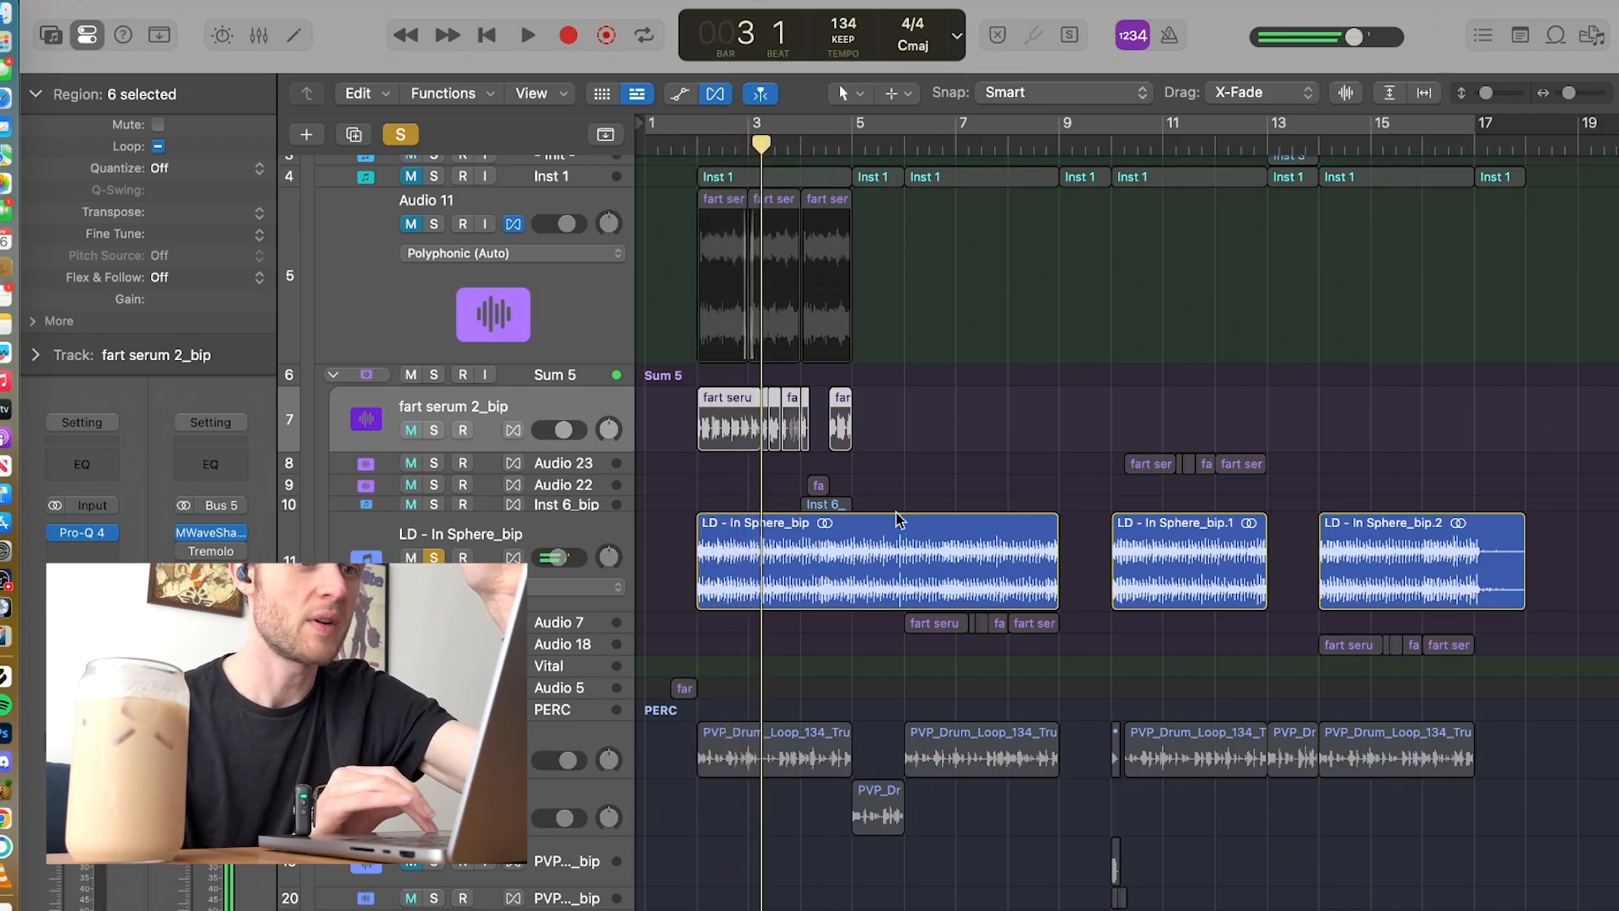
{"action": "left_click", "coordinate": [1111, 145]}
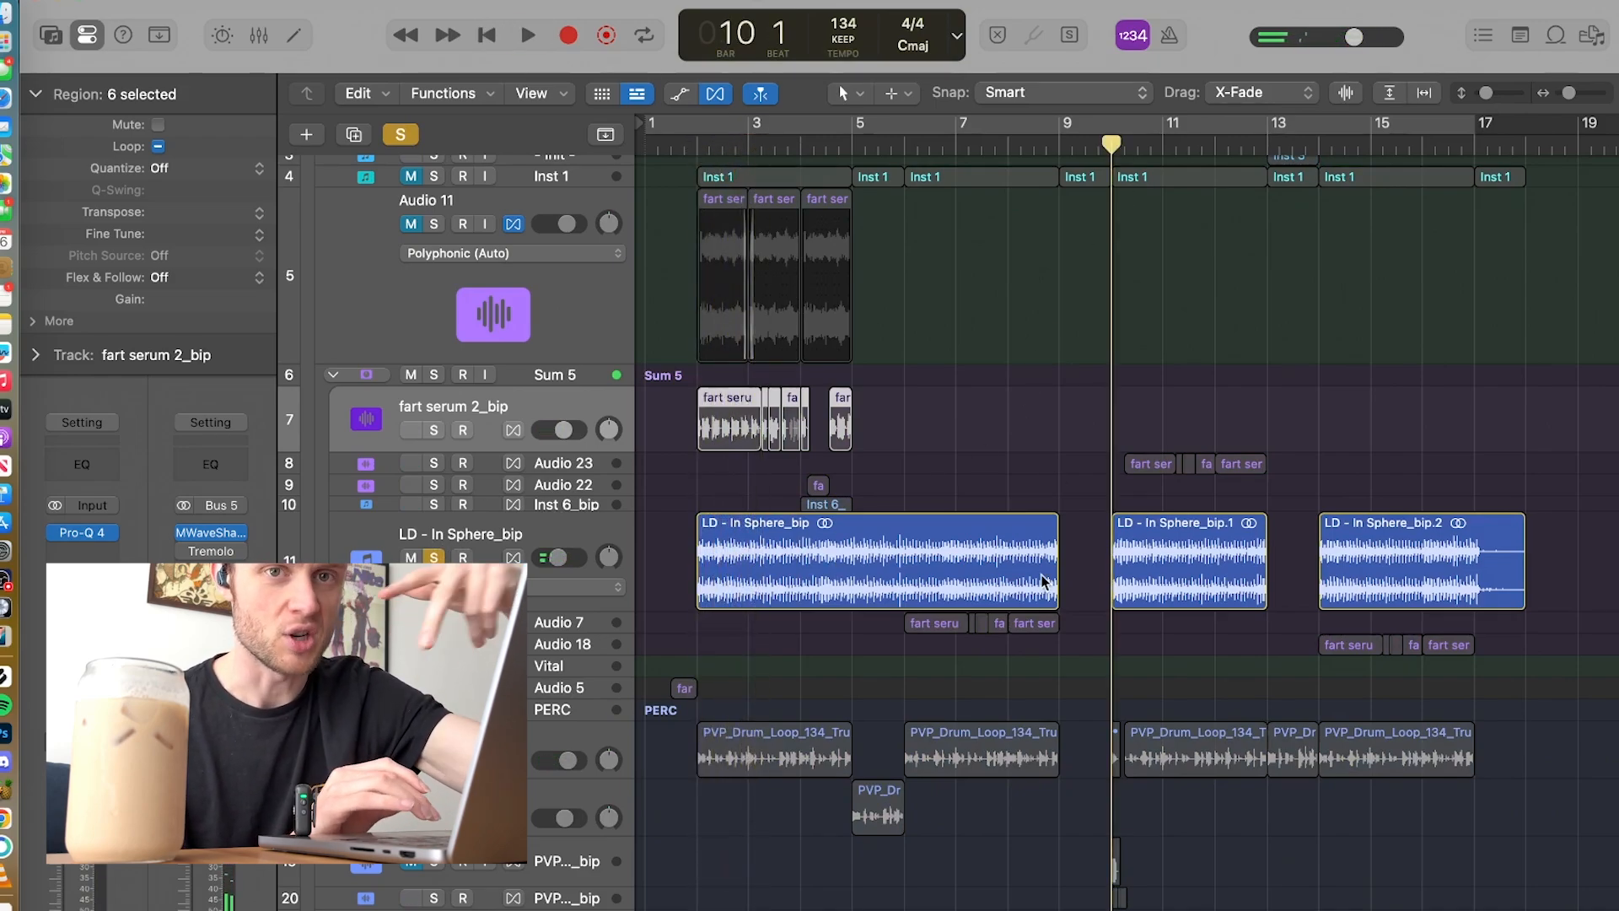
{"action": "key", "text": "space"}
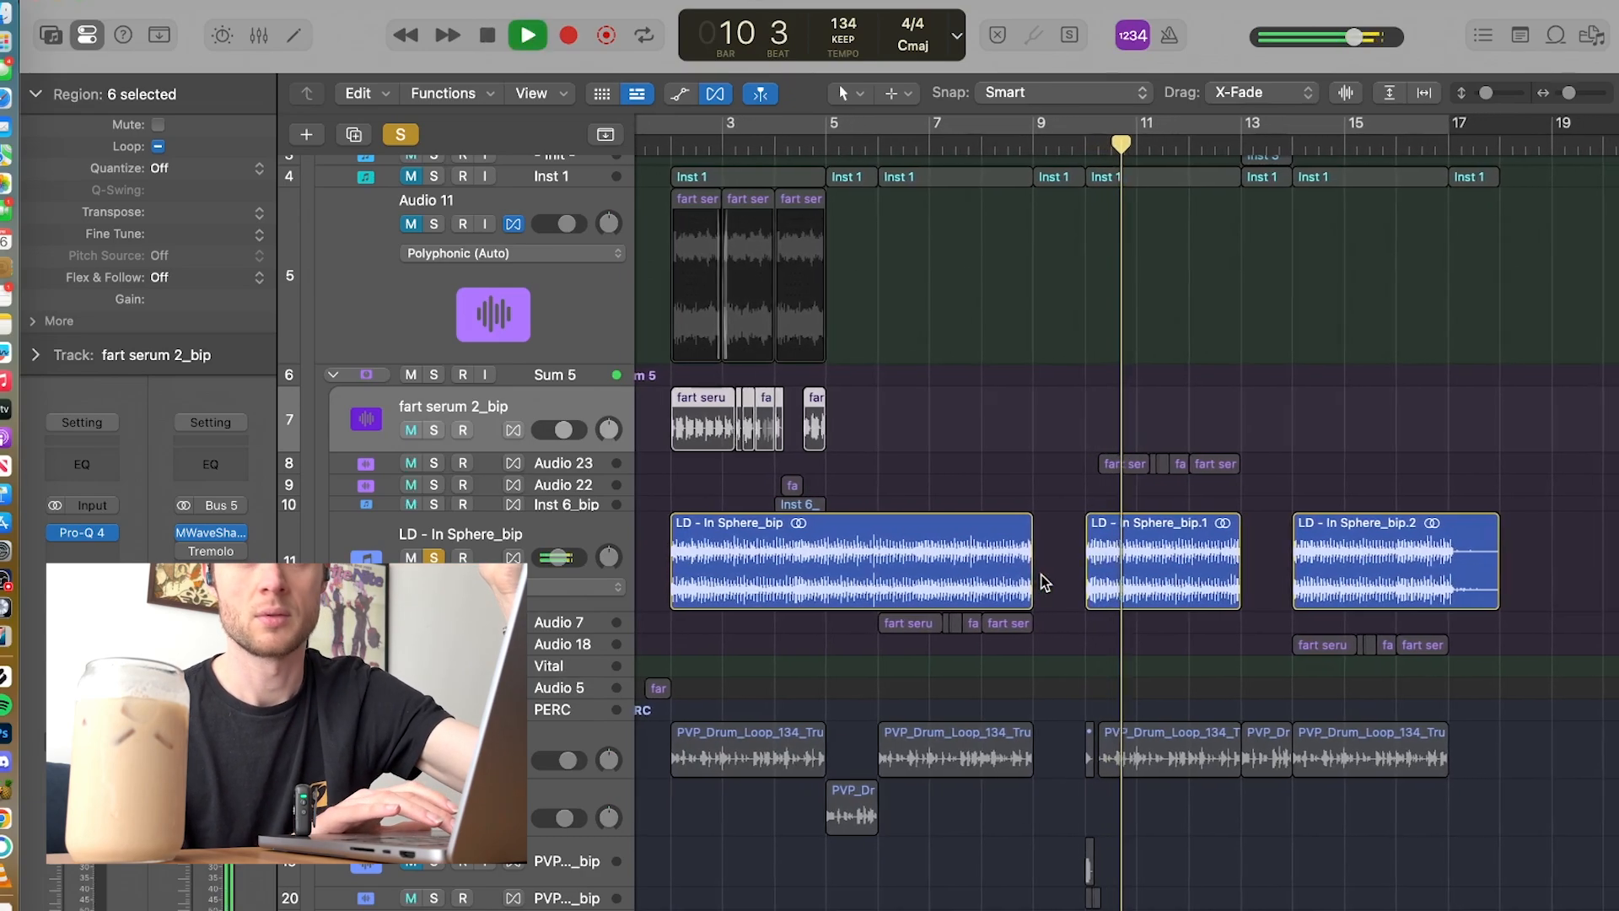
{"action": "key", "text": "space"}
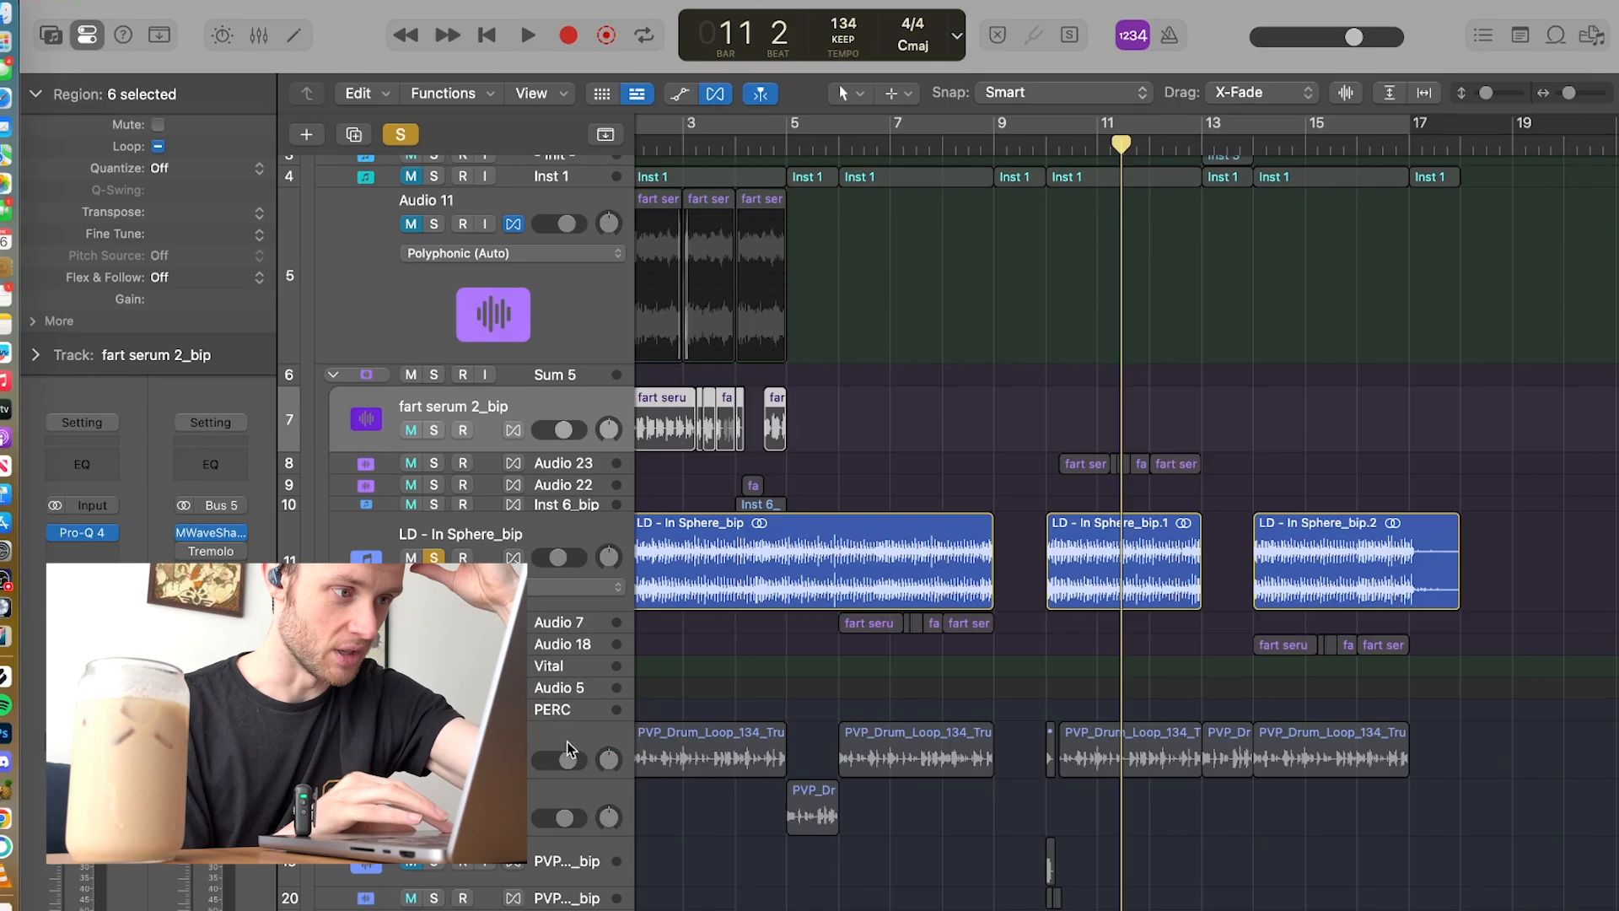
Step: Unsolo LD - In Sphere_bip, play the arrangement from bar 10, and unmute the Inst 1 track during playback
{"action": "left_click", "coordinate": [434, 558]}
{"action": "left_click", "coordinate": [1045, 150]}
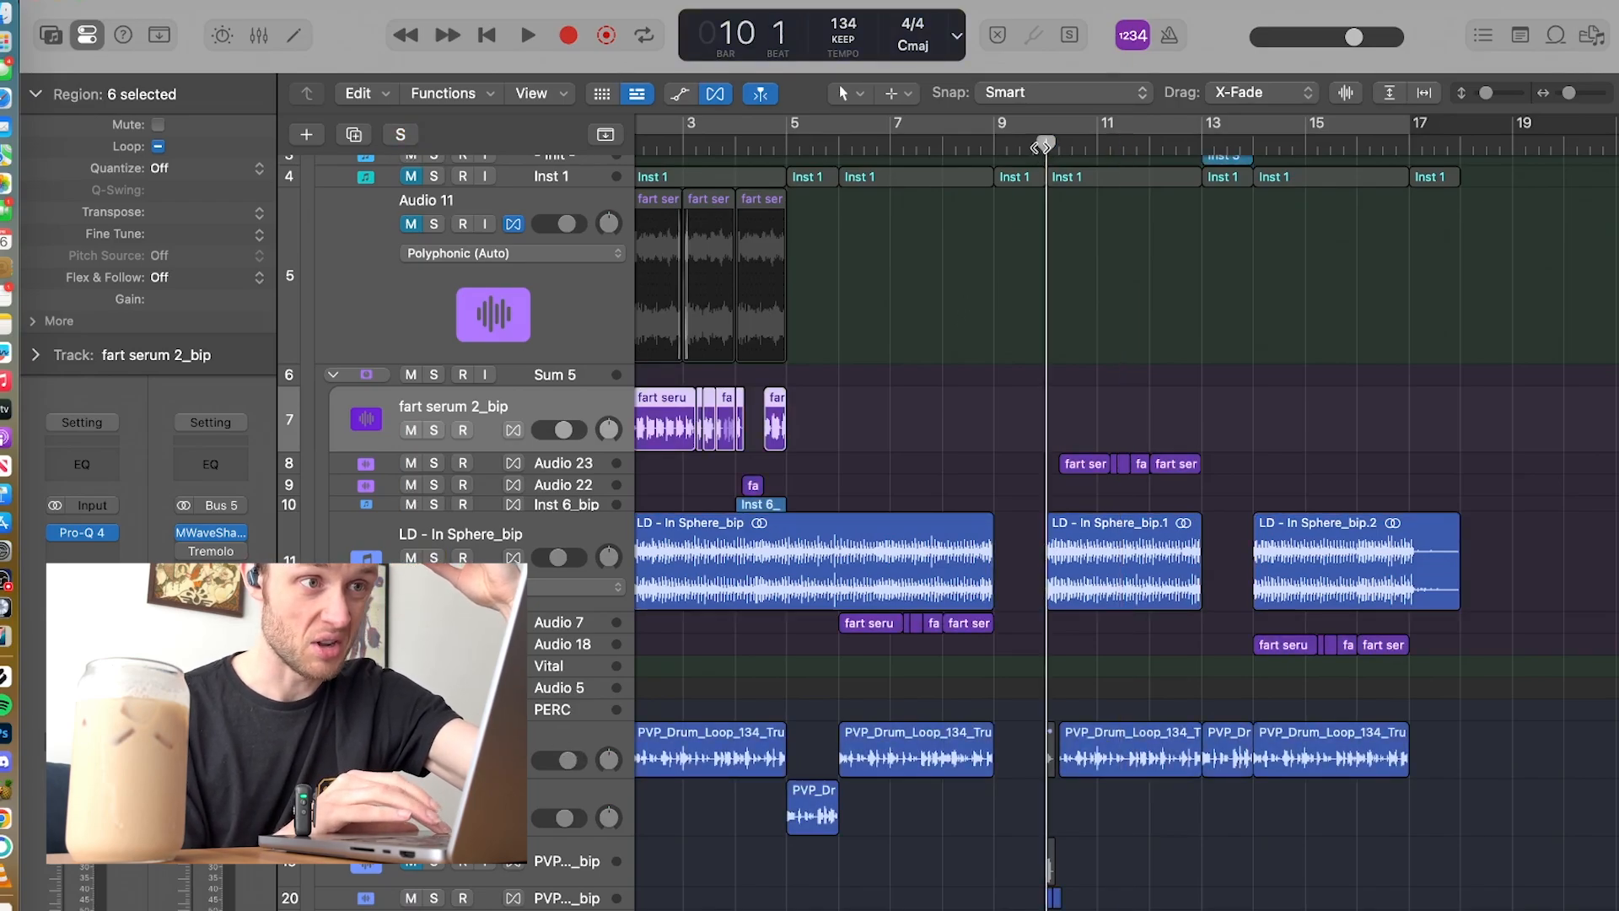
{"action": "key", "text": "space"}
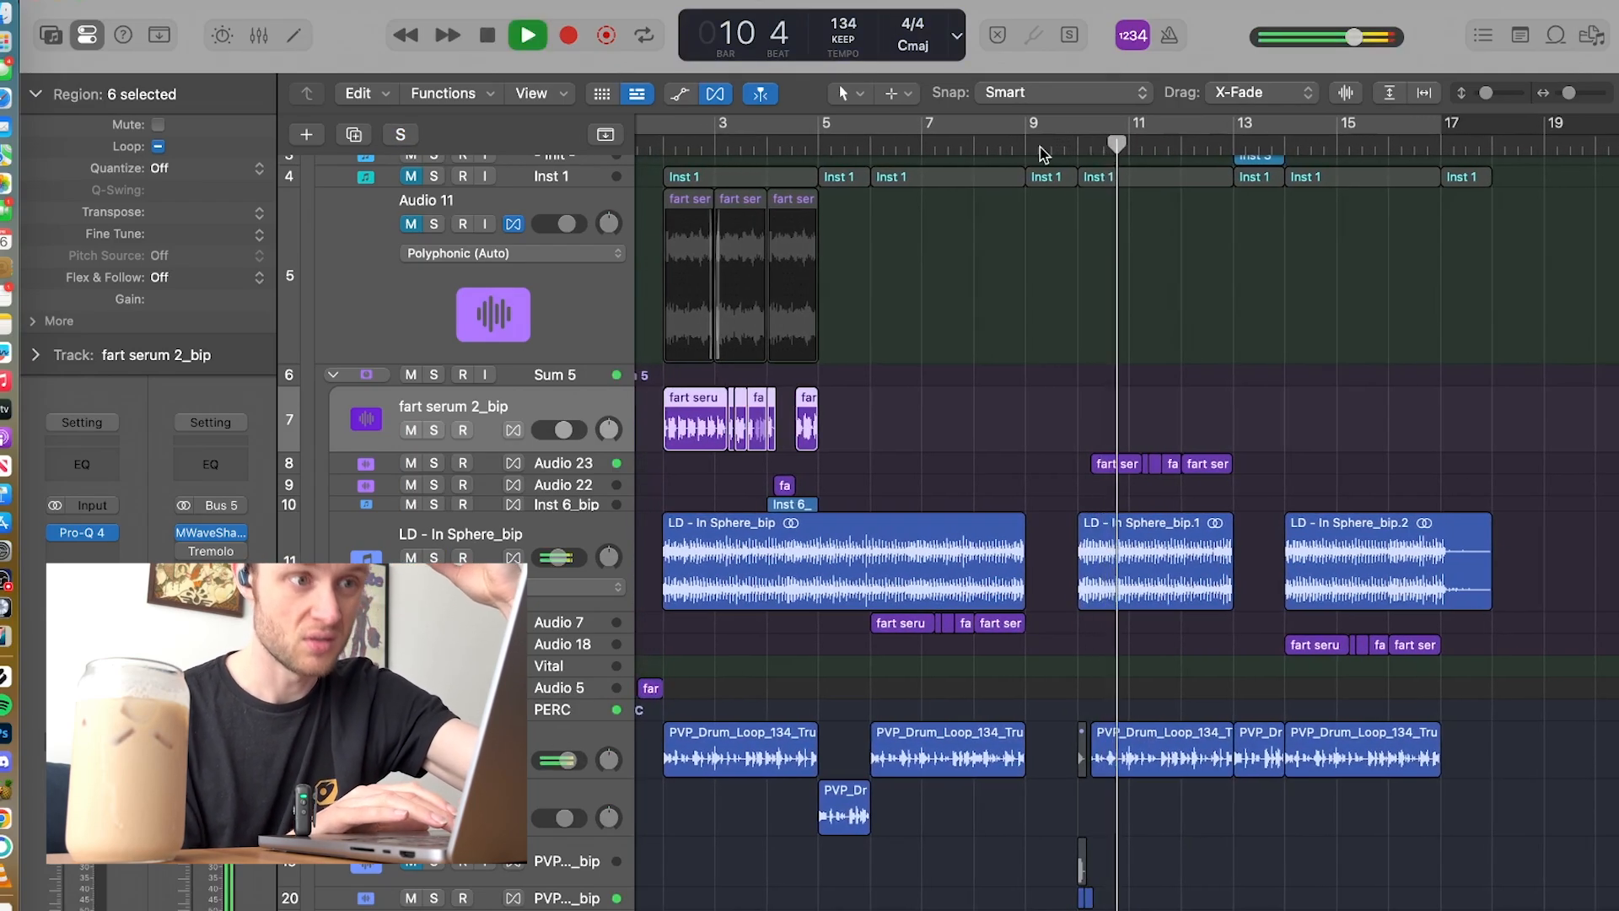
{"action": "scroll", "coordinate": [1004, 264], "scroll_direction": "up", "scroll_amount": 2}
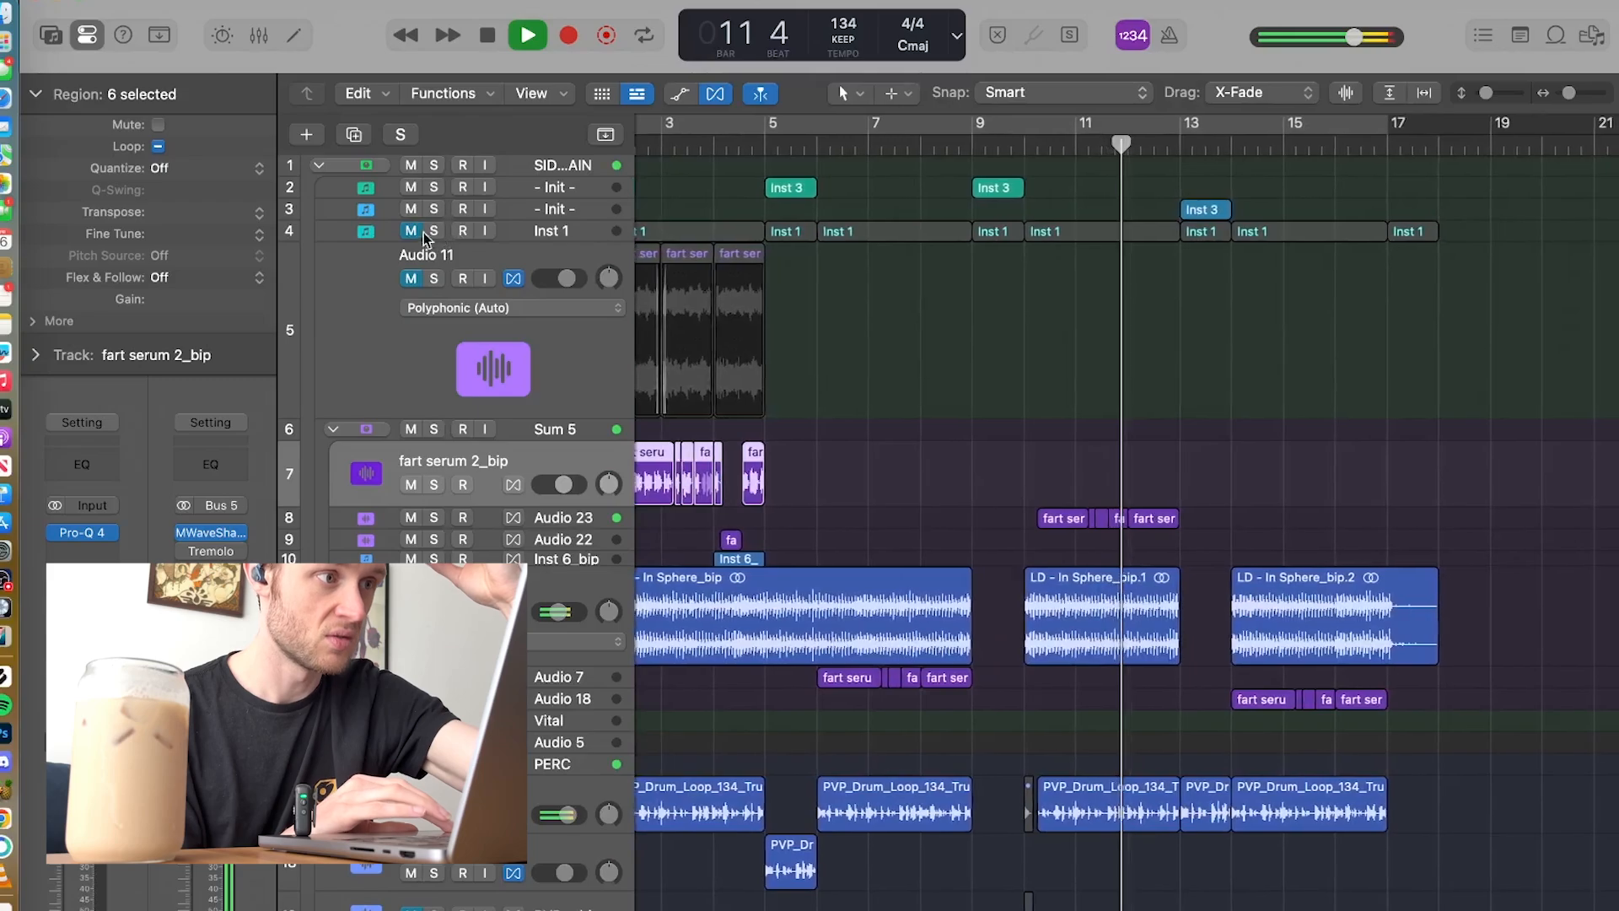
{"action": "key", "text": "space"}
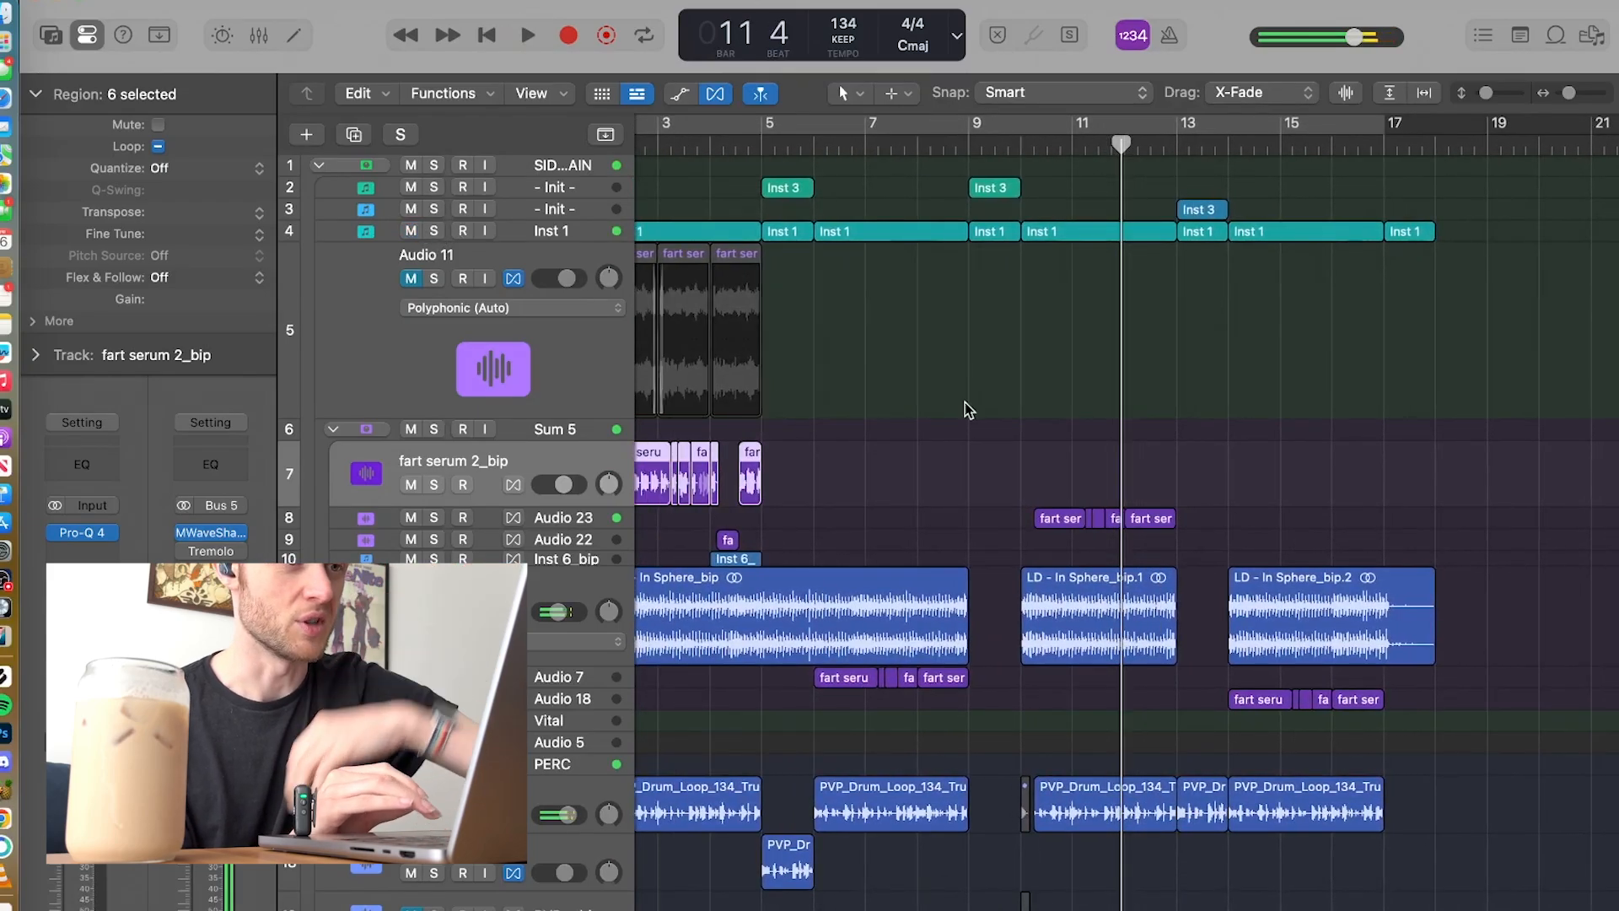
{"action": "scroll", "coordinate": [1049, 381], "scroll_direction": "right", "scroll_amount": 3}
{"action": "scroll", "coordinate": [1049, 381], "scroll_direction": "right", "scroll_amount": 2}
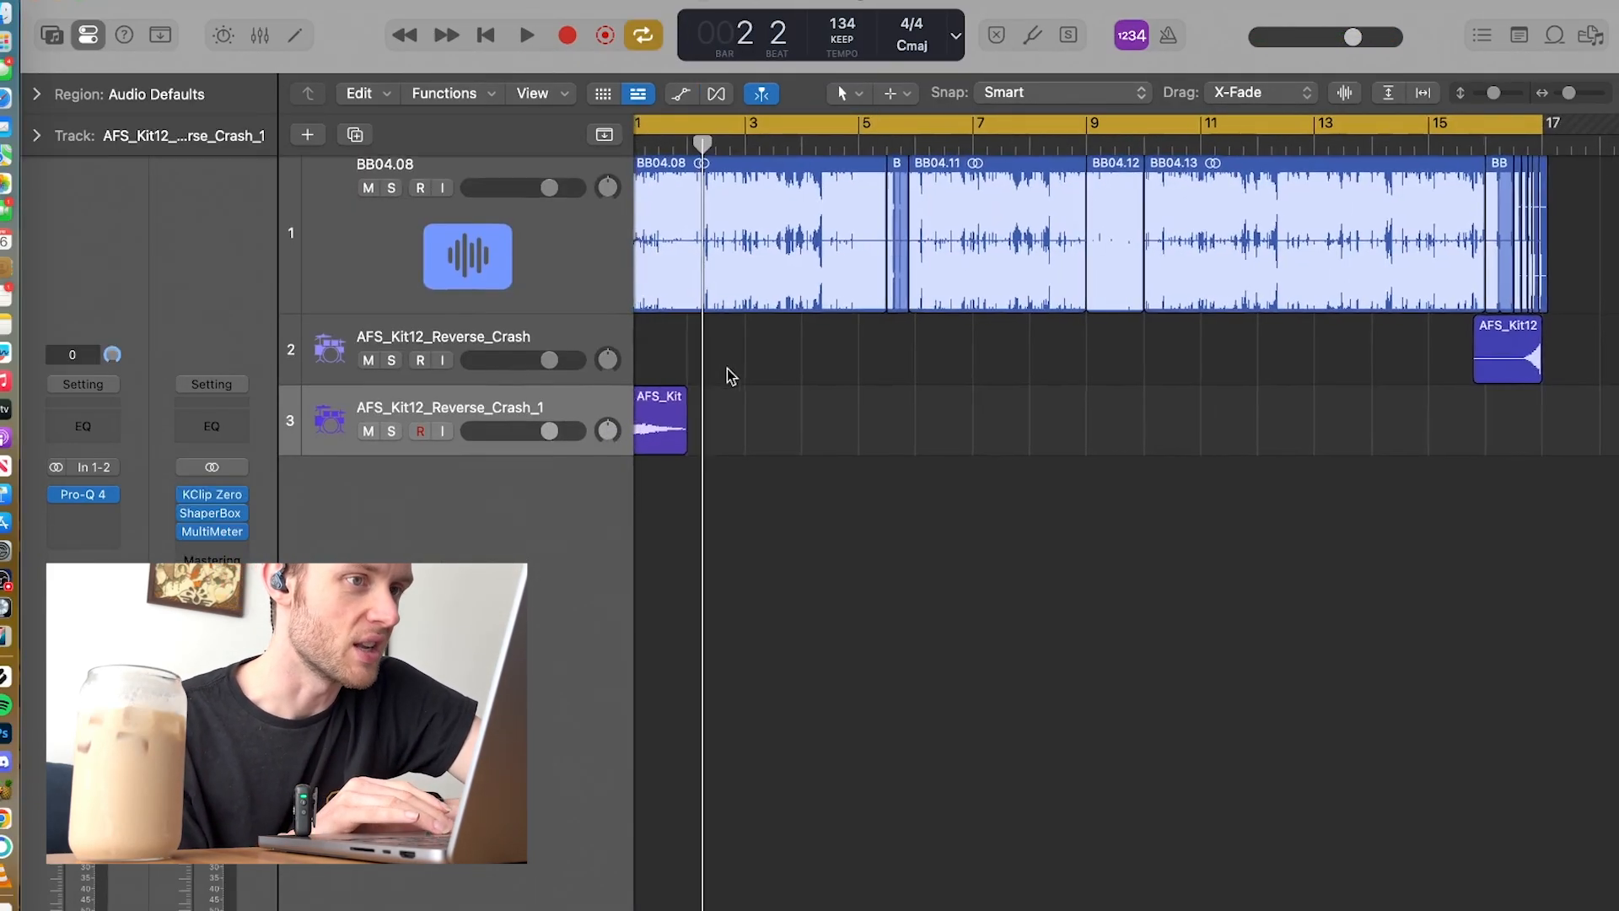
{"action": "scroll", "coordinate": [727, 368], "scroll_direction": "left", "scroll_amount": 1}
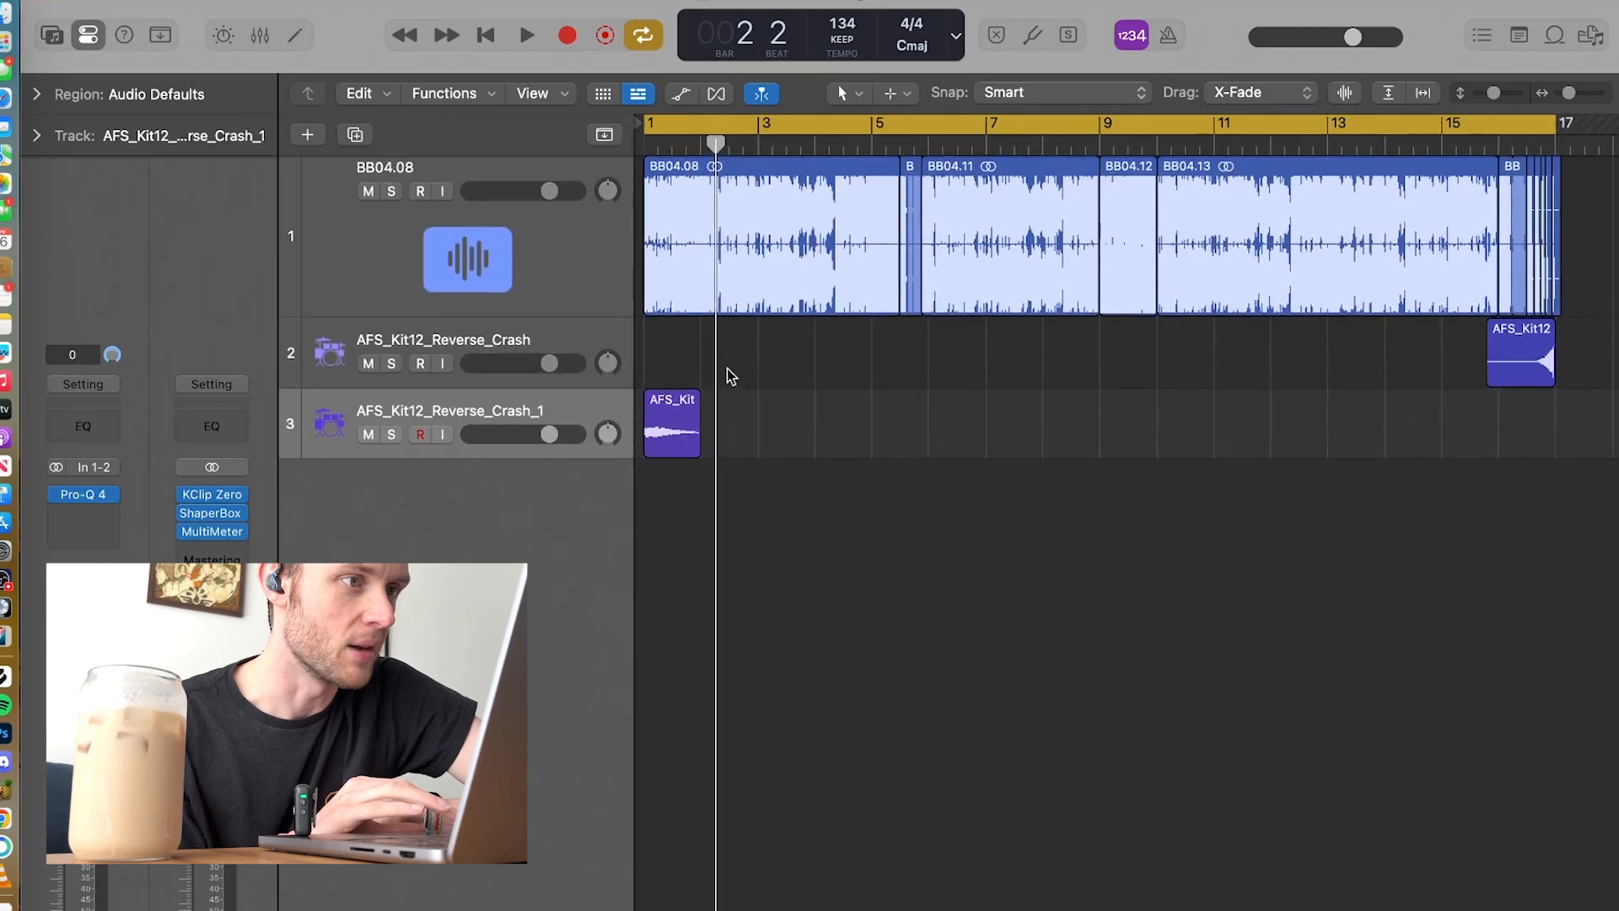
Step: Look over the BB04.08 track's regions across the timeline, and play the project from bar 2 while following the playback
{"action": "scroll", "coordinate": [1478, 285], "scroll_direction": "up", "scroll_amount": 5}
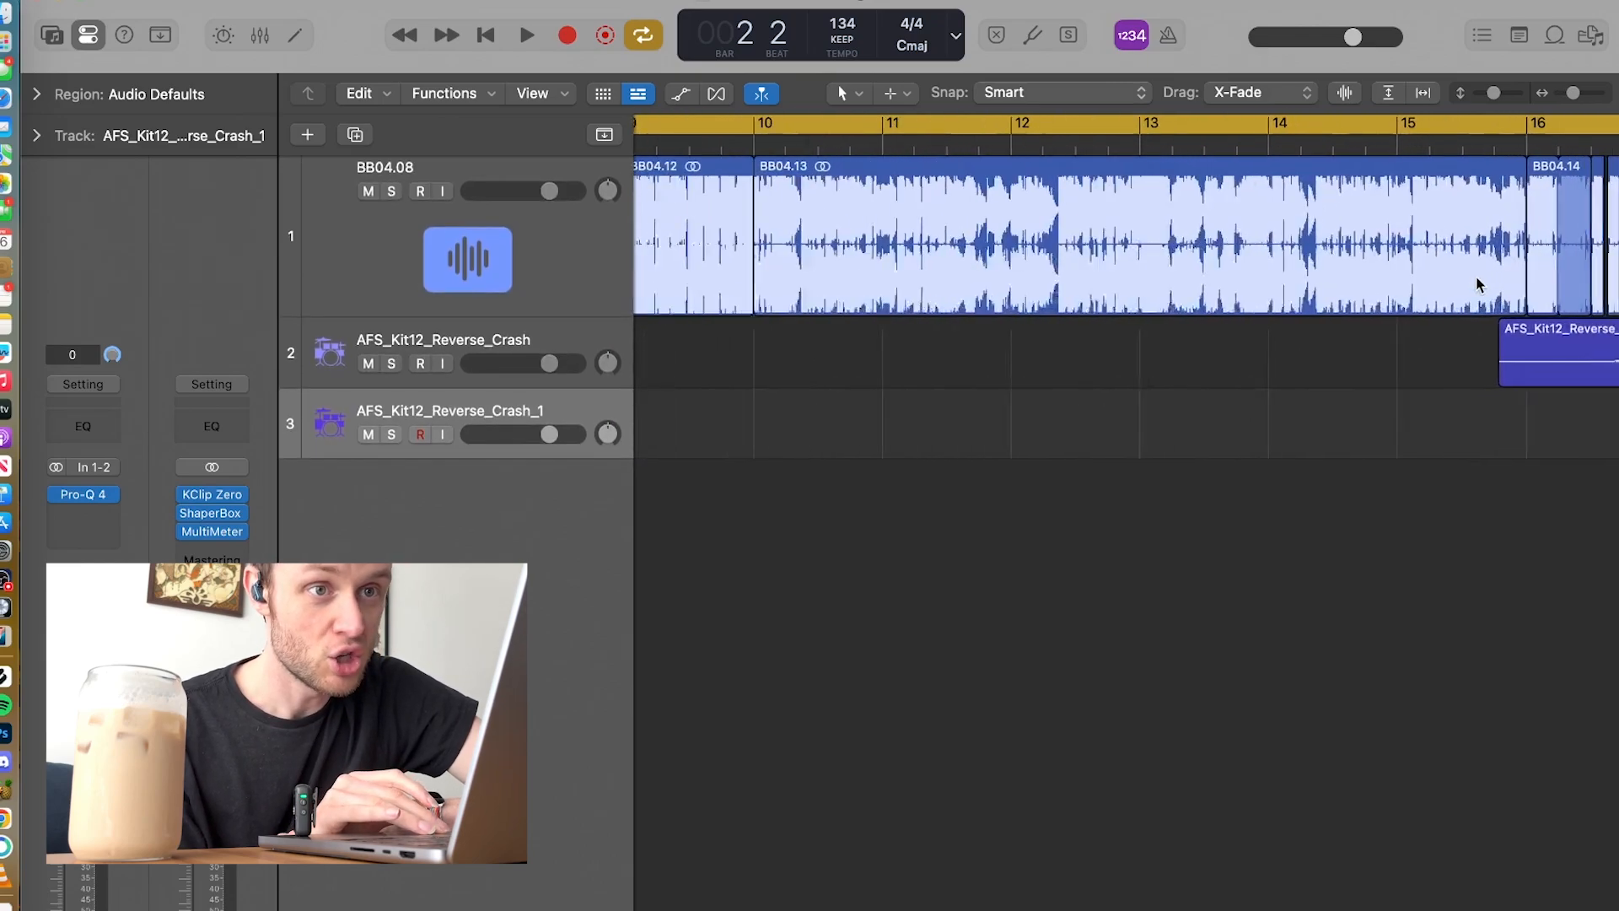
{"action": "scroll", "coordinate": [880, 210], "scroll_direction": "left", "scroll_amount": 3}
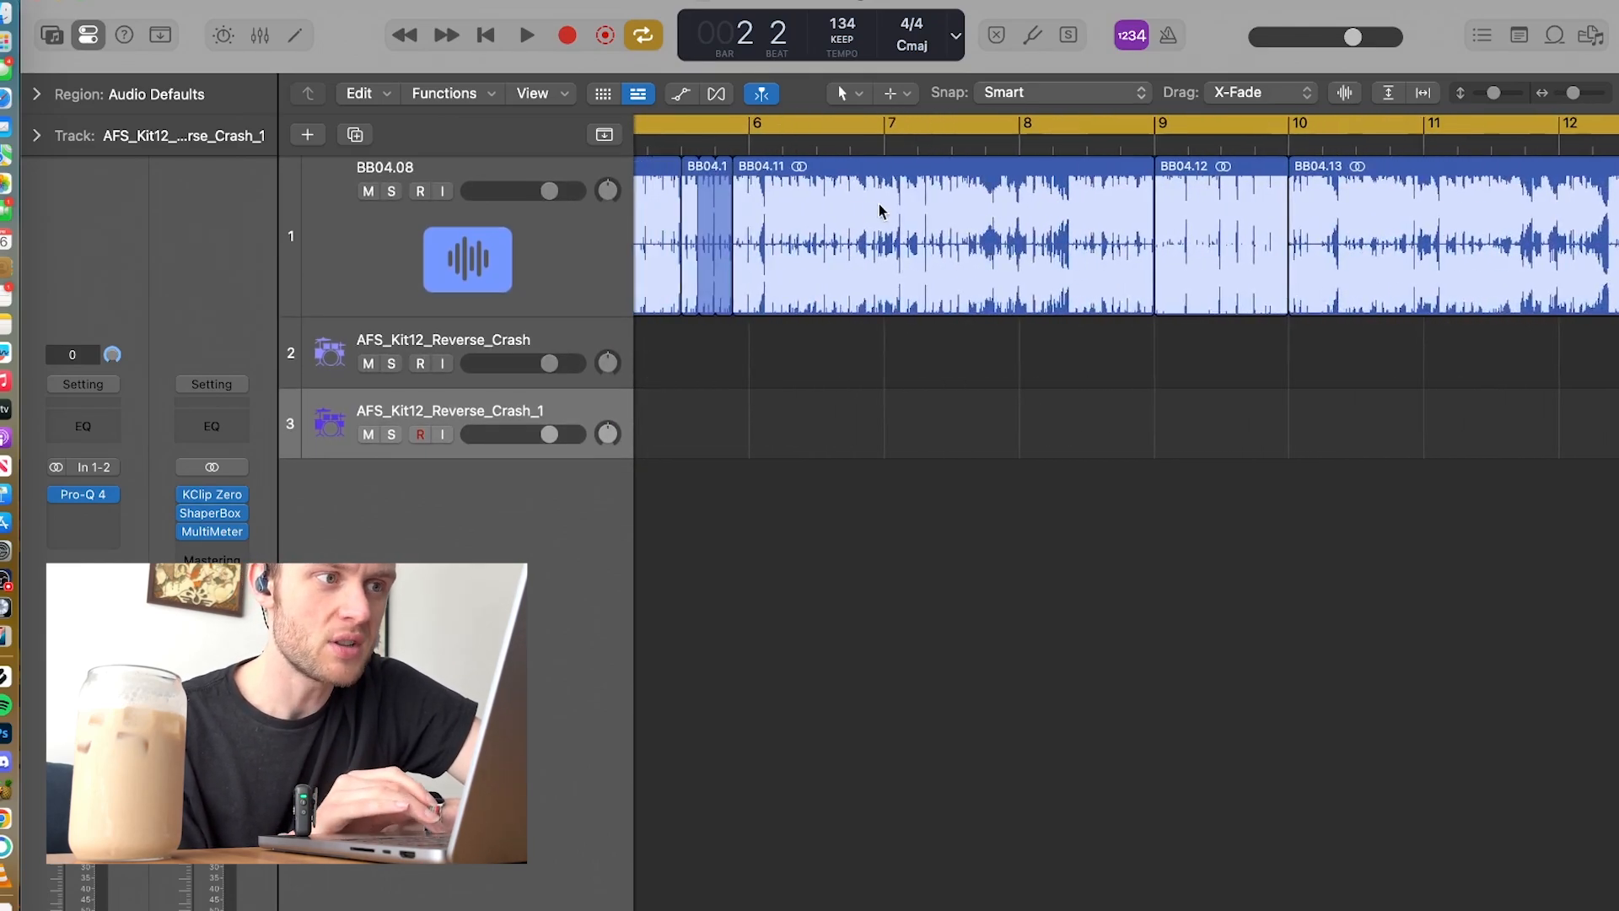
{"action": "scroll", "coordinate": [724, 208], "scroll_direction": "left", "scroll_amount": 5}
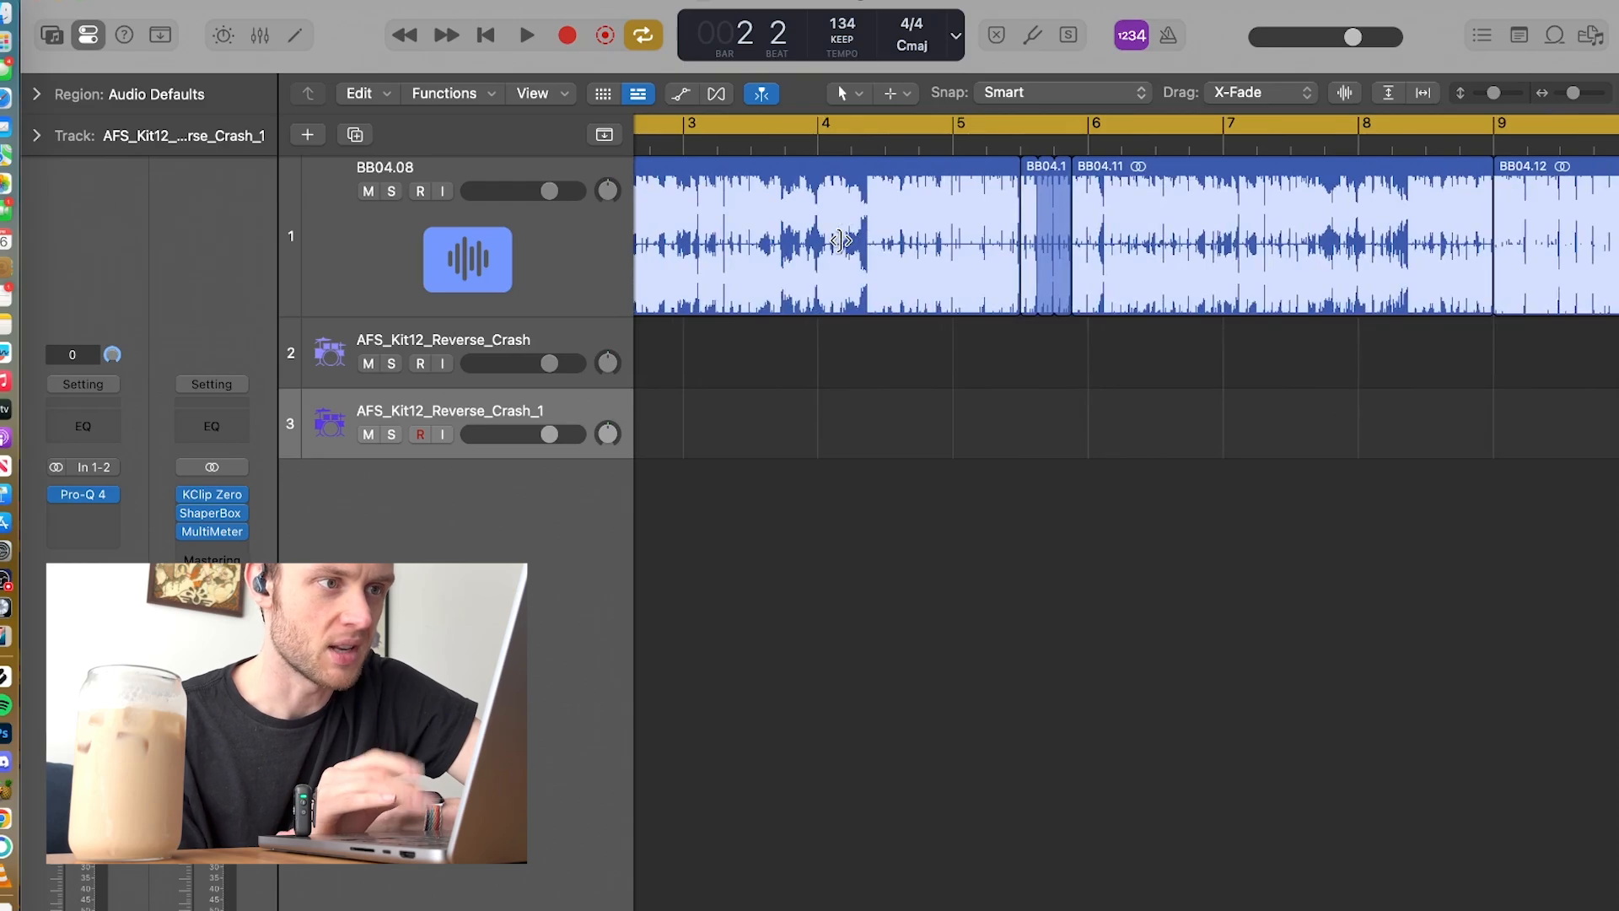
{"action": "scroll", "coordinate": [842, 246], "scroll_direction": "left", "scroll_amount": 4}
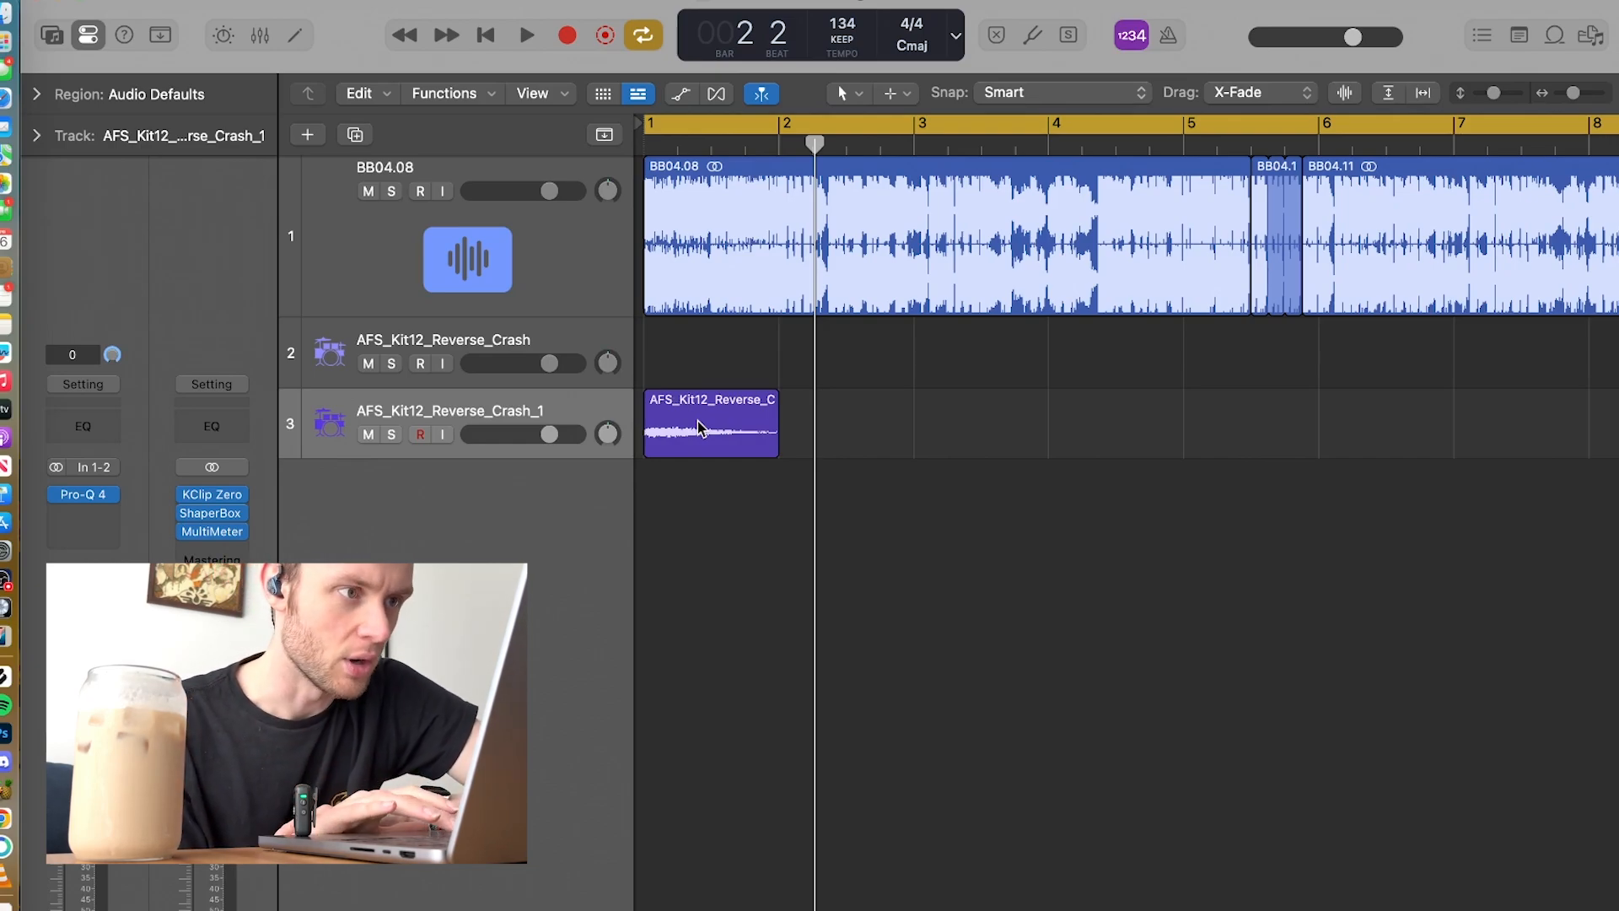
{"action": "key", "text": "space"}
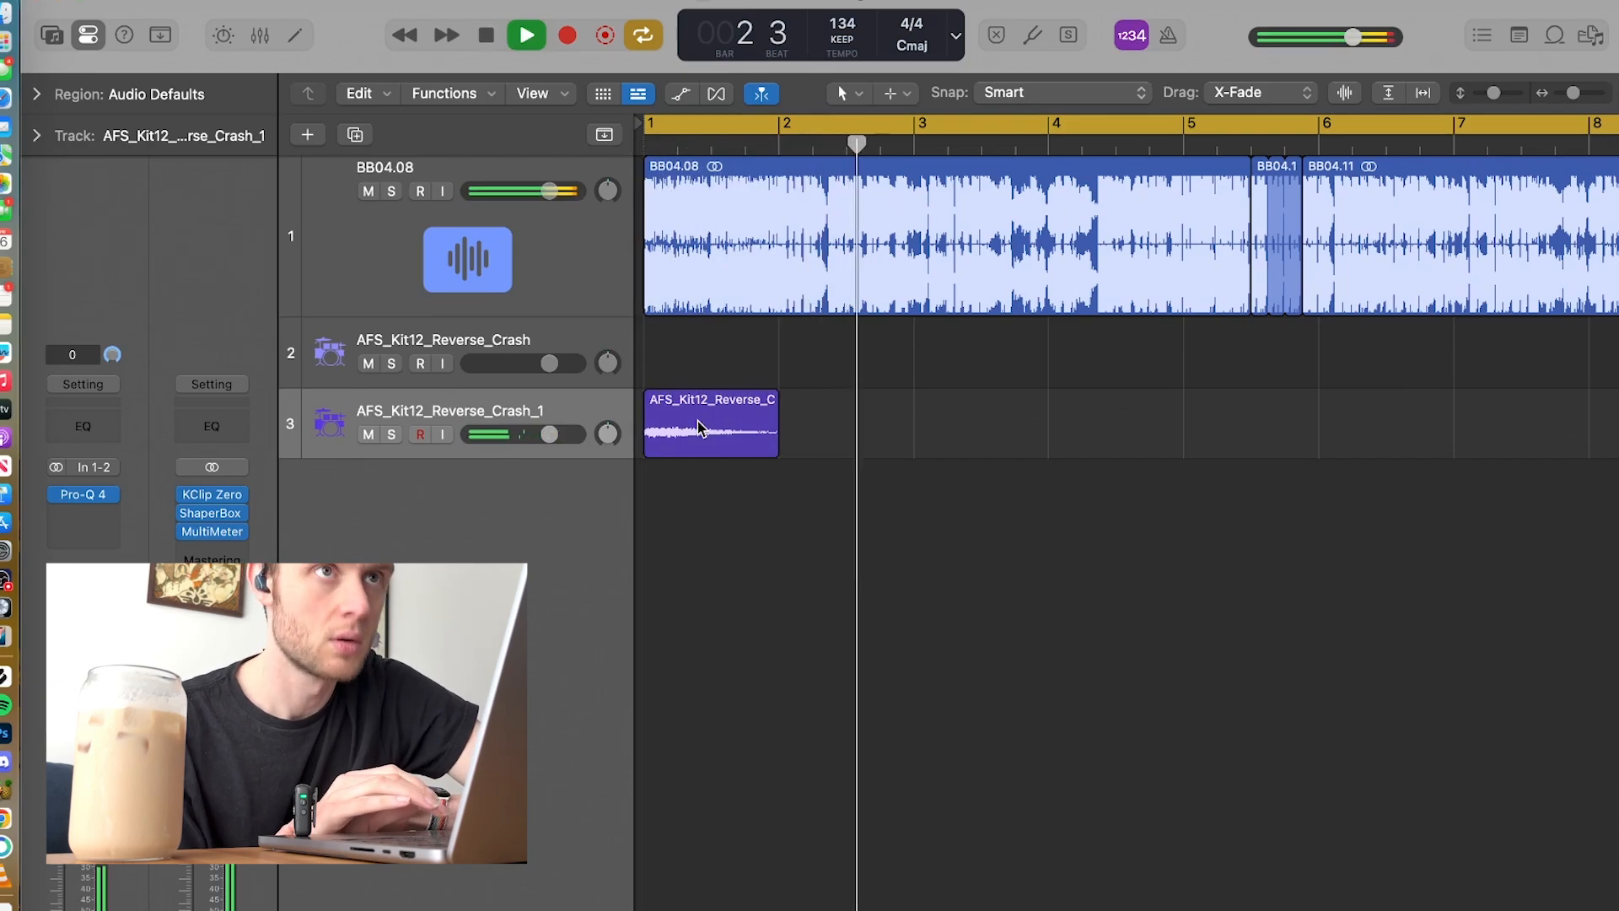
{"action": "scroll", "coordinate": [1013, 403], "scroll_direction": "right", "scroll_amount": 3}
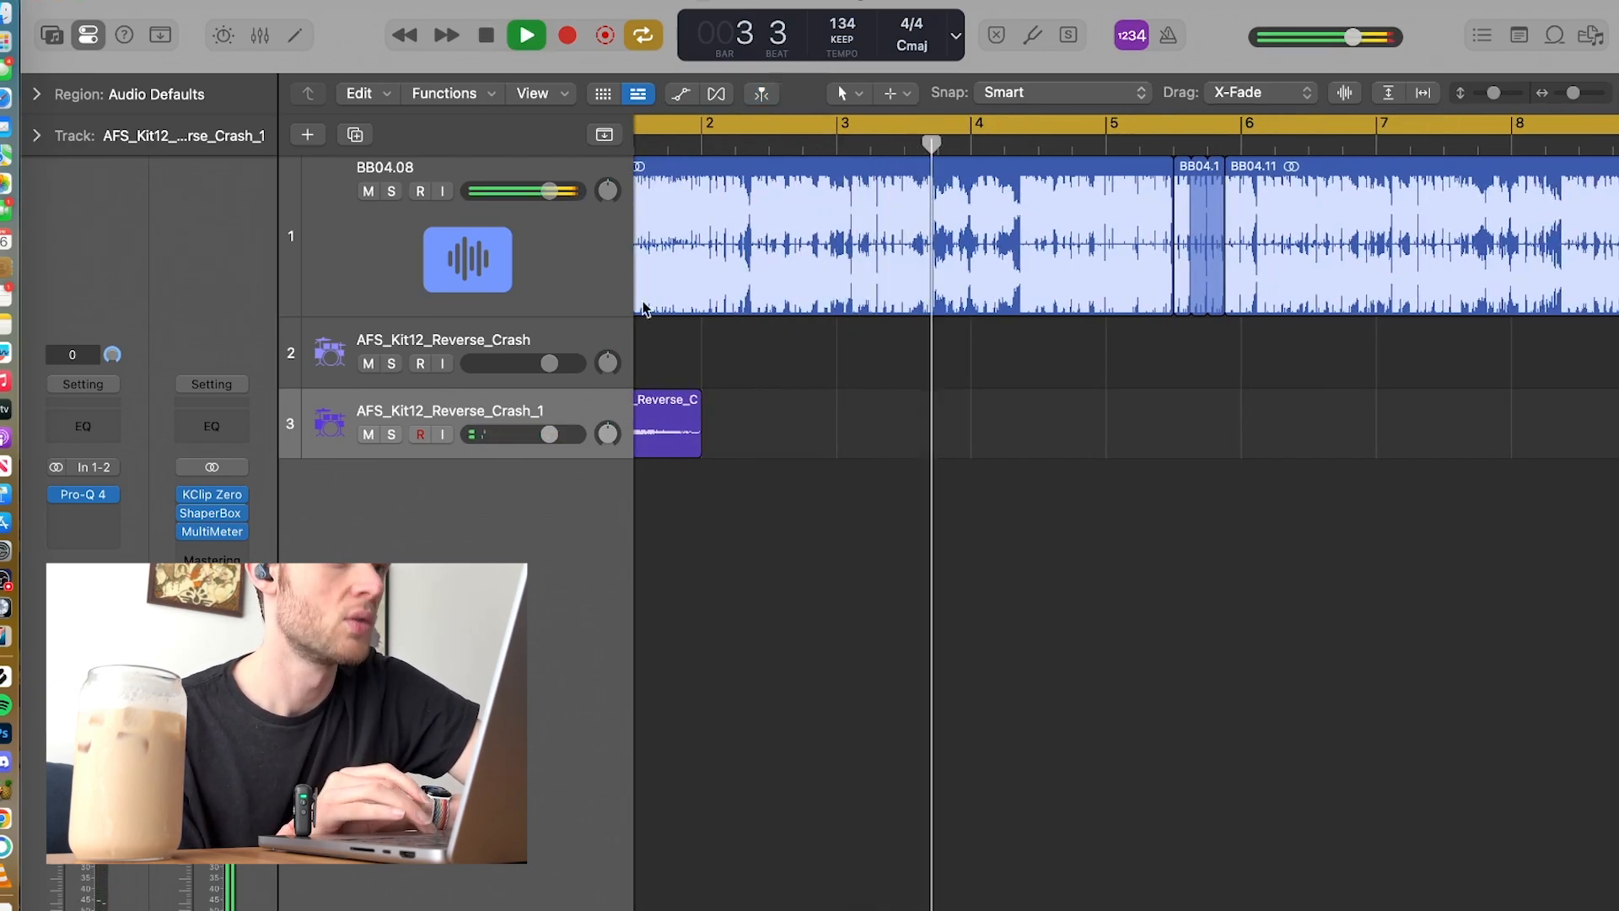
{"action": "scroll", "coordinate": [875, 368], "scroll_direction": "right", "scroll_amount": 8}
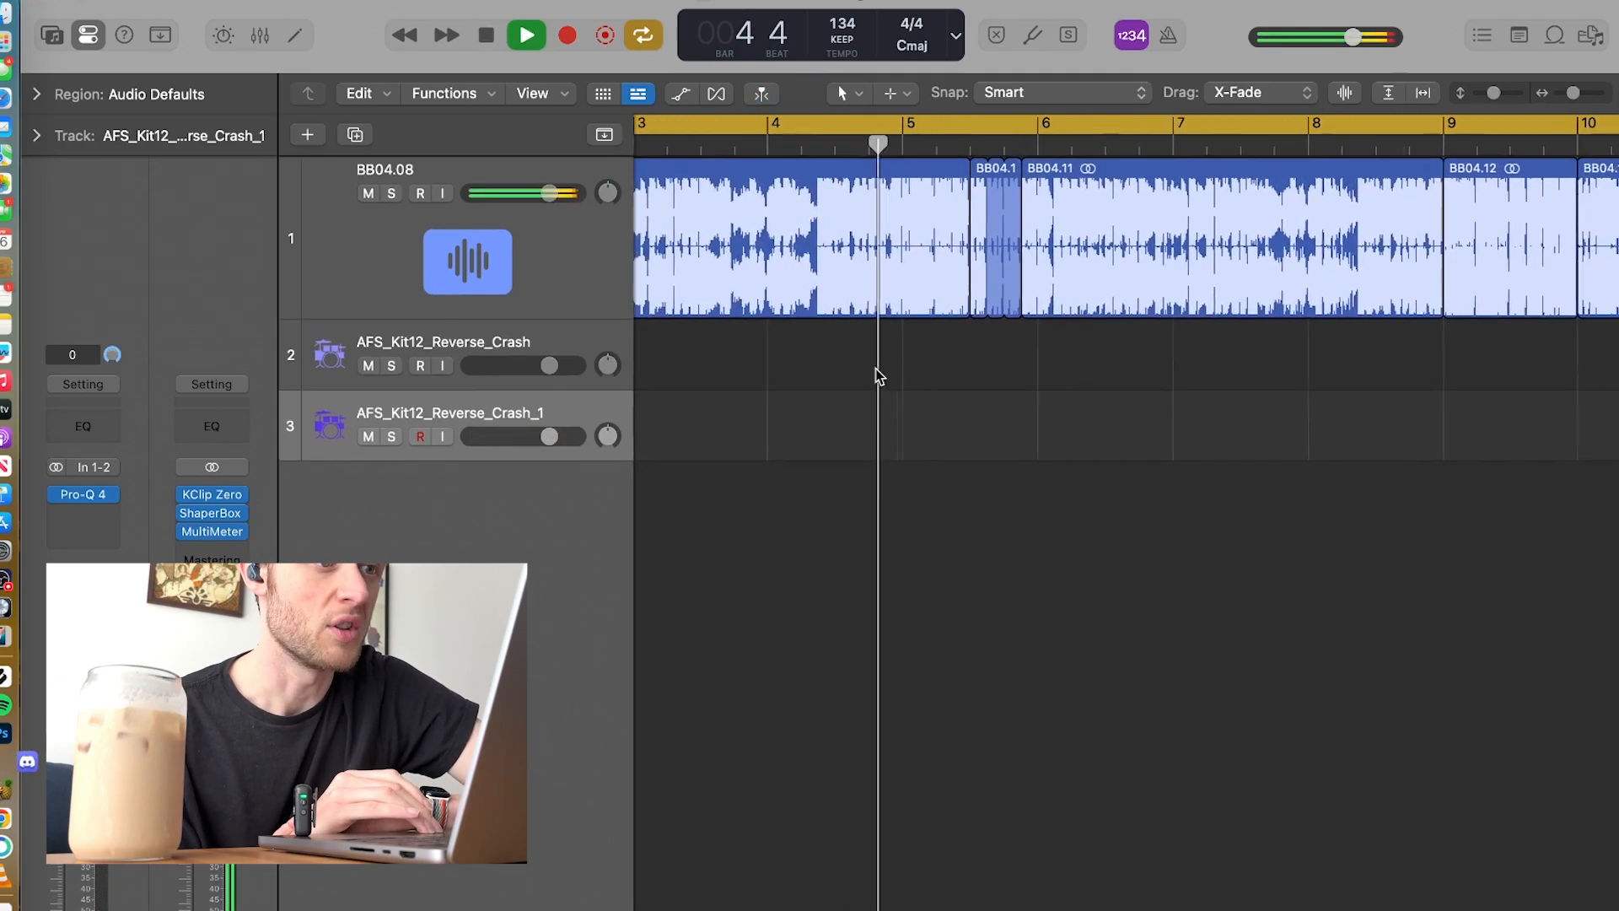
Step: Follow the playback across the BB04.10 and BB04.11 regions and stop it around bar 6
{"action": "scroll", "coordinate": [875, 368], "scroll_direction": "up", "scroll_amount": 5}
{"action": "scroll", "coordinate": [876, 368], "scroll_direction": "down", "scroll_amount": 2}
{"action": "scroll", "coordinate": [875, 368], "scroll_direction": "right", "scroll_amount": 5}
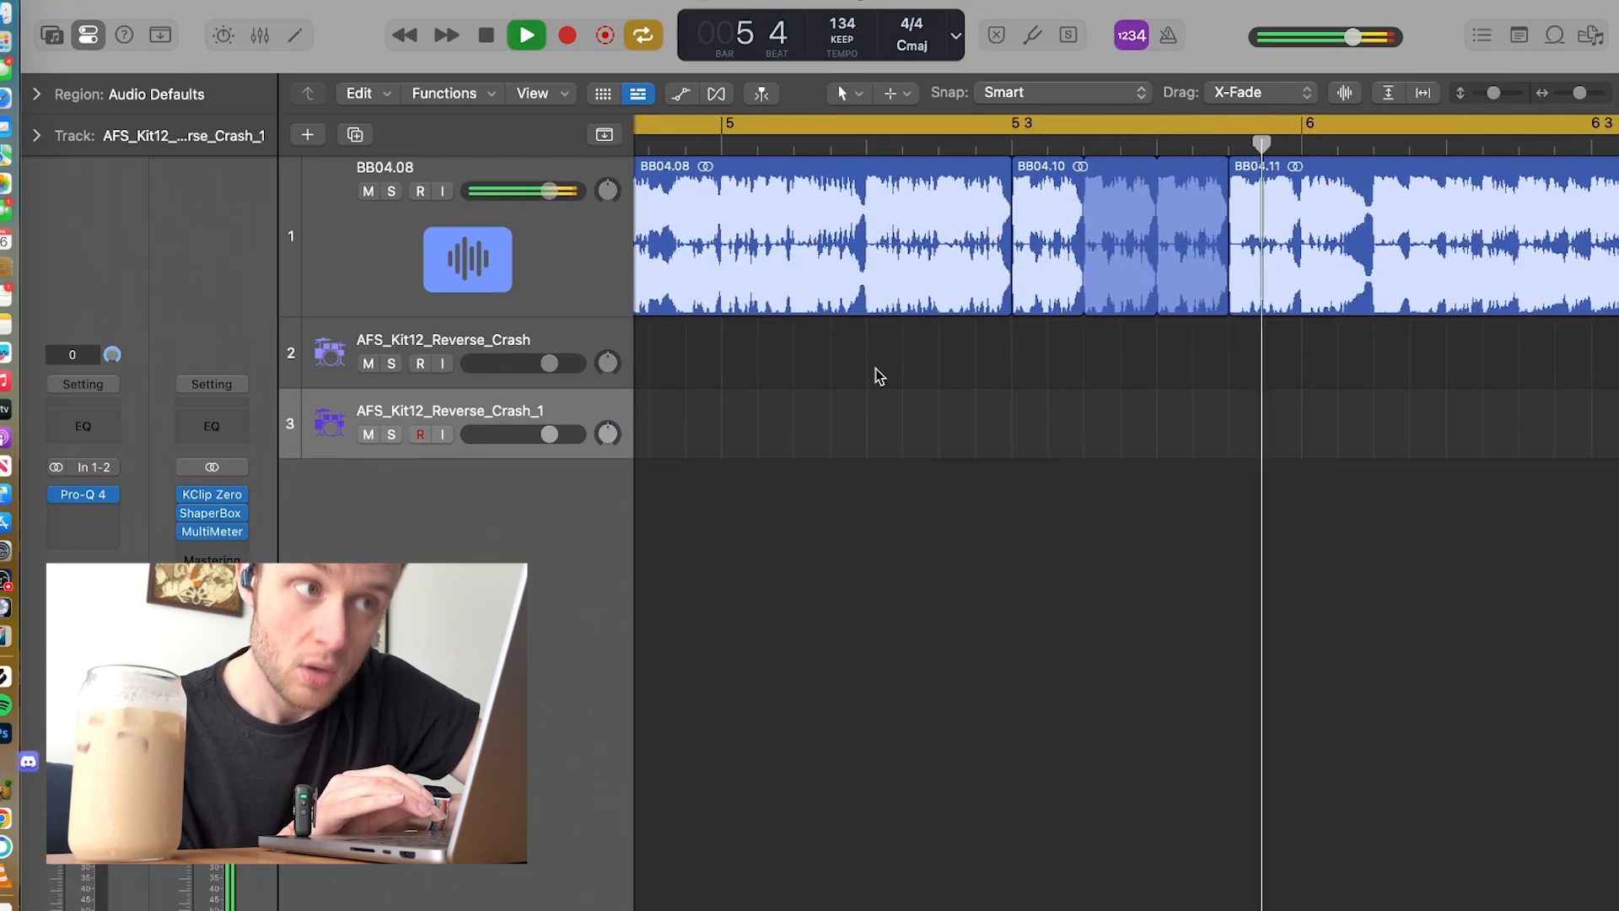
{"action": "key", "text": "space"}
{"action": "scroll", "coordinate": [1101, 341], "scroll_direction": "right", "scroll_amount": 20}
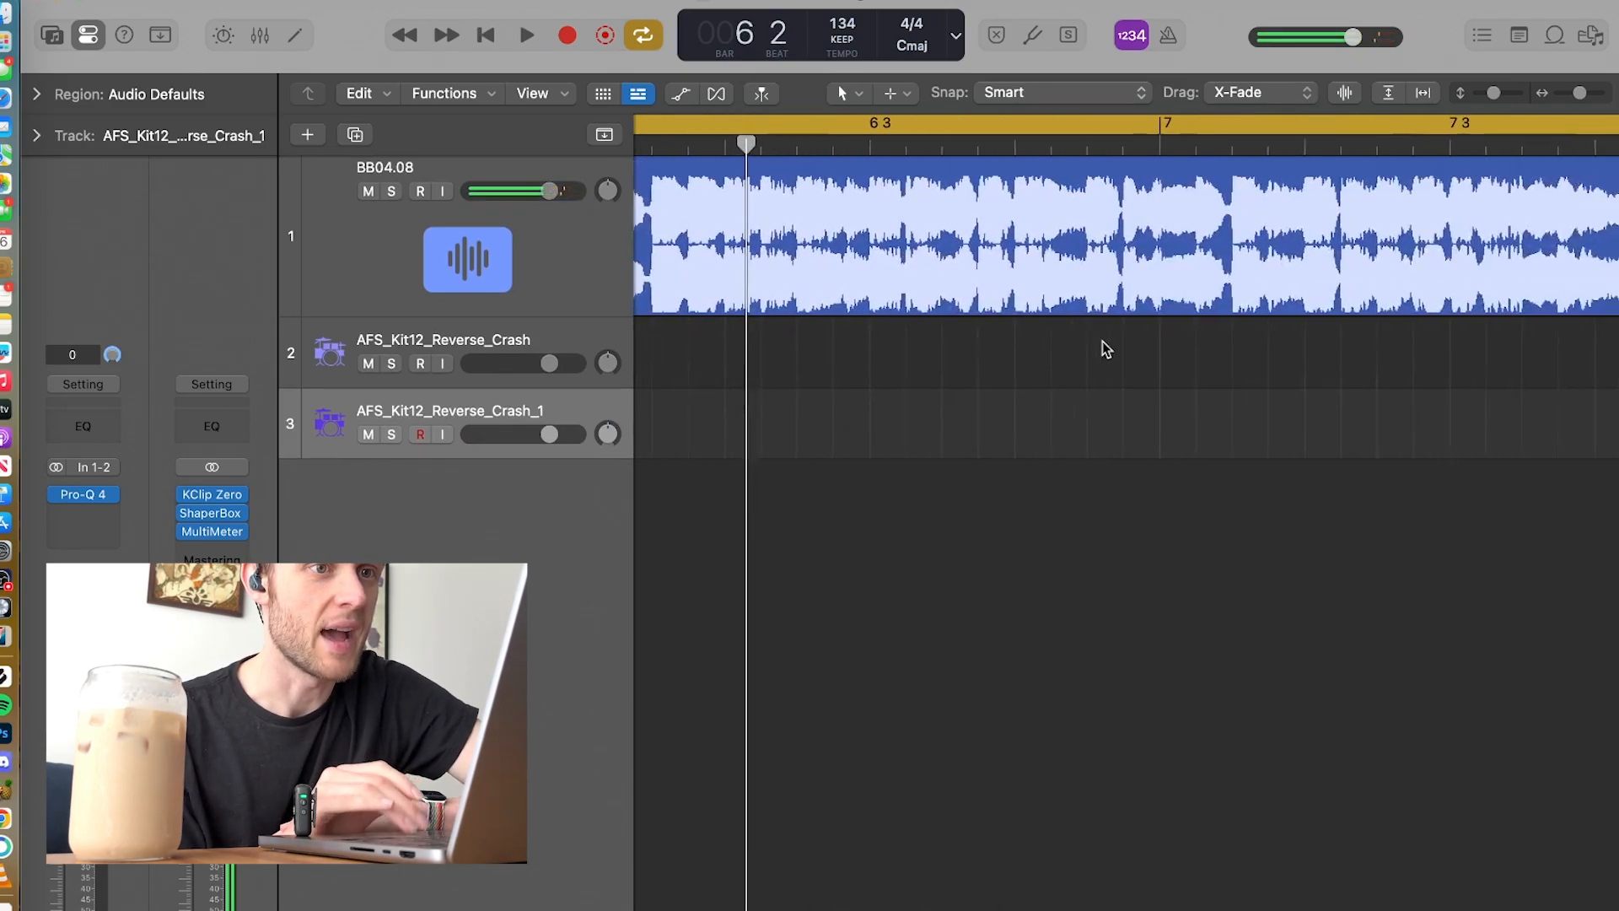
{"action": "scroll", "coordinate": [1101, 340], "scroll_direction": "down", "scroll_amount": 10}
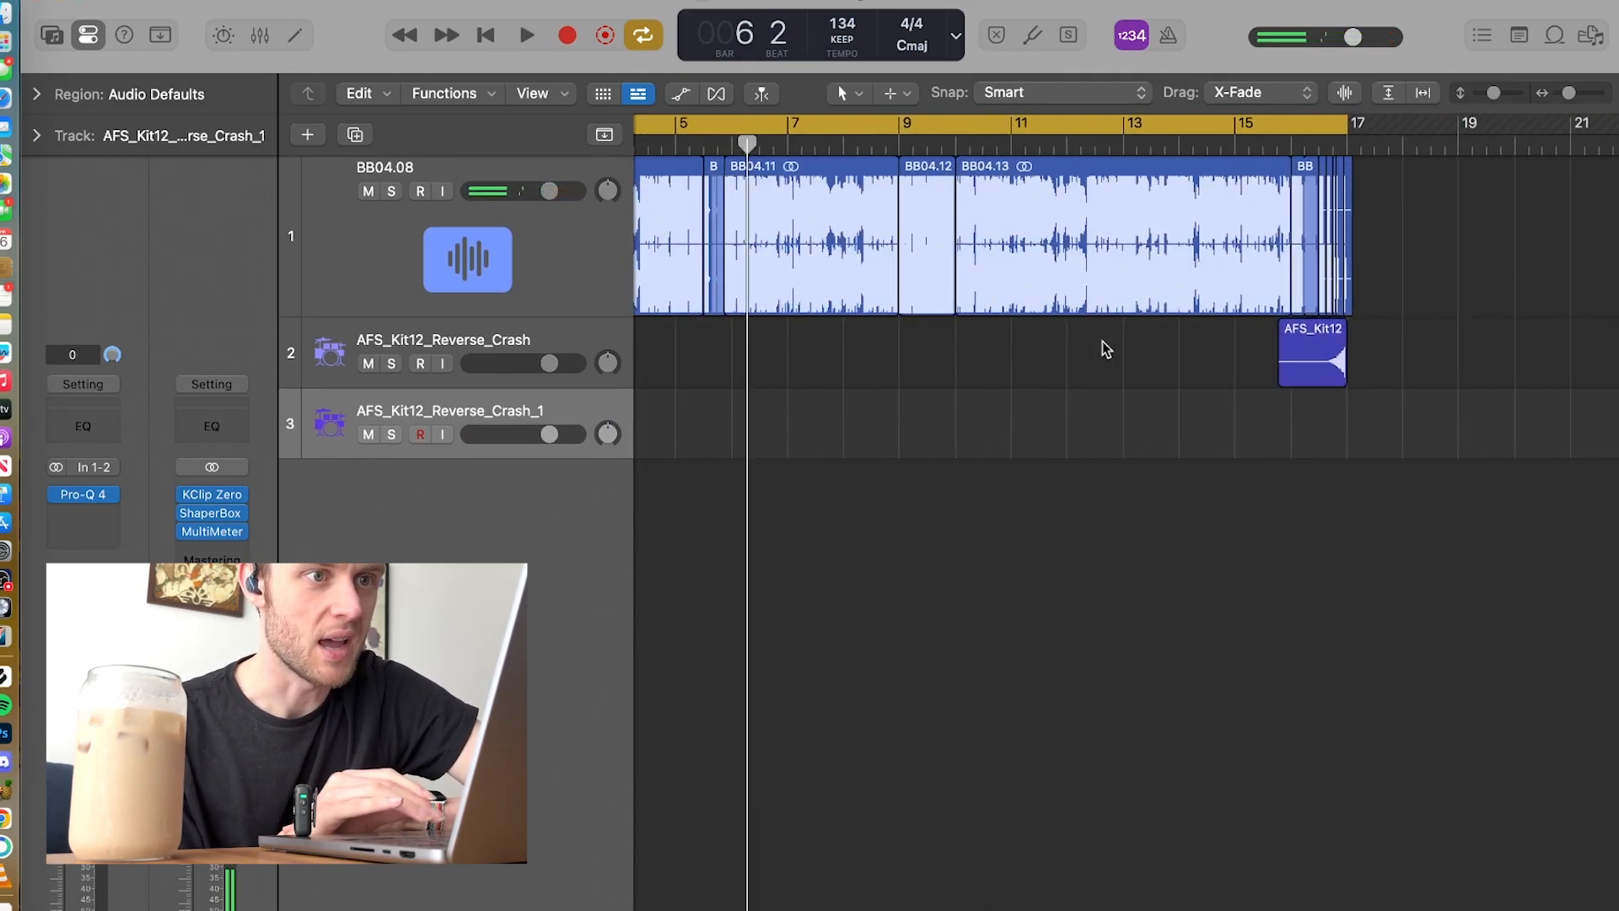
Step: Turn off cycle mode and play the ending from about bar 15 through the chopped regions and reverse crash, stopping at bar 17
{"action": "left_click", "coordinate": [1242, 128]}
{"action": "left_click", "coordinate": [1253, 149]}
{"action": "key", "text": "space"}
{"action": "scroll", "coordinate": [1232, 197], "scroll_direction": "up", "scroll_amount": 5}
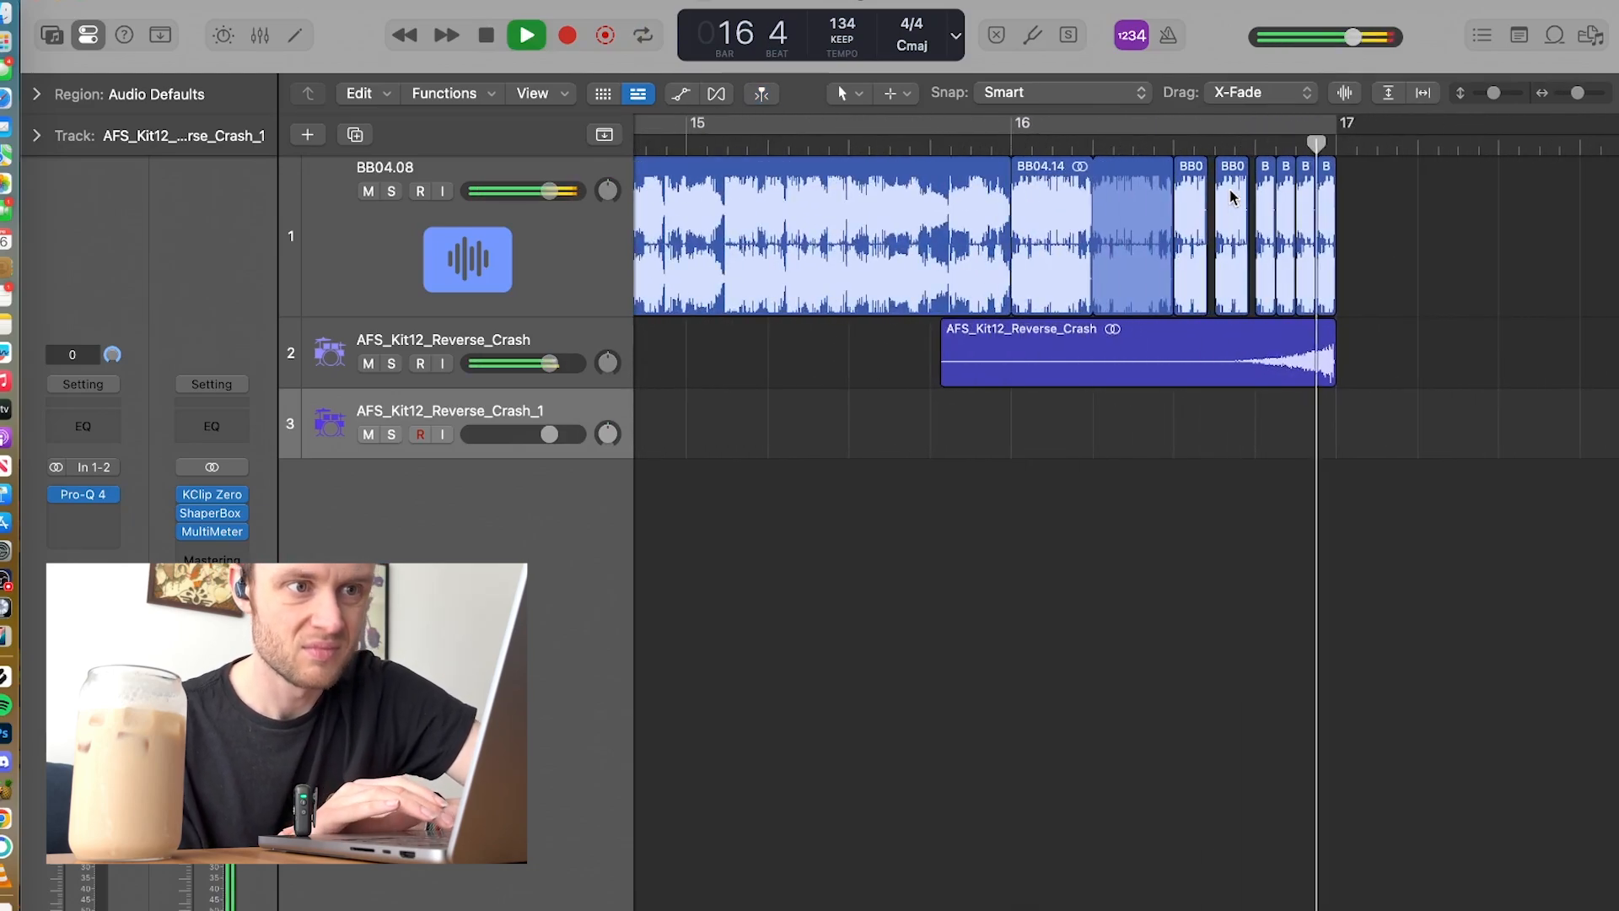
{"action": "key", "text": "space"}
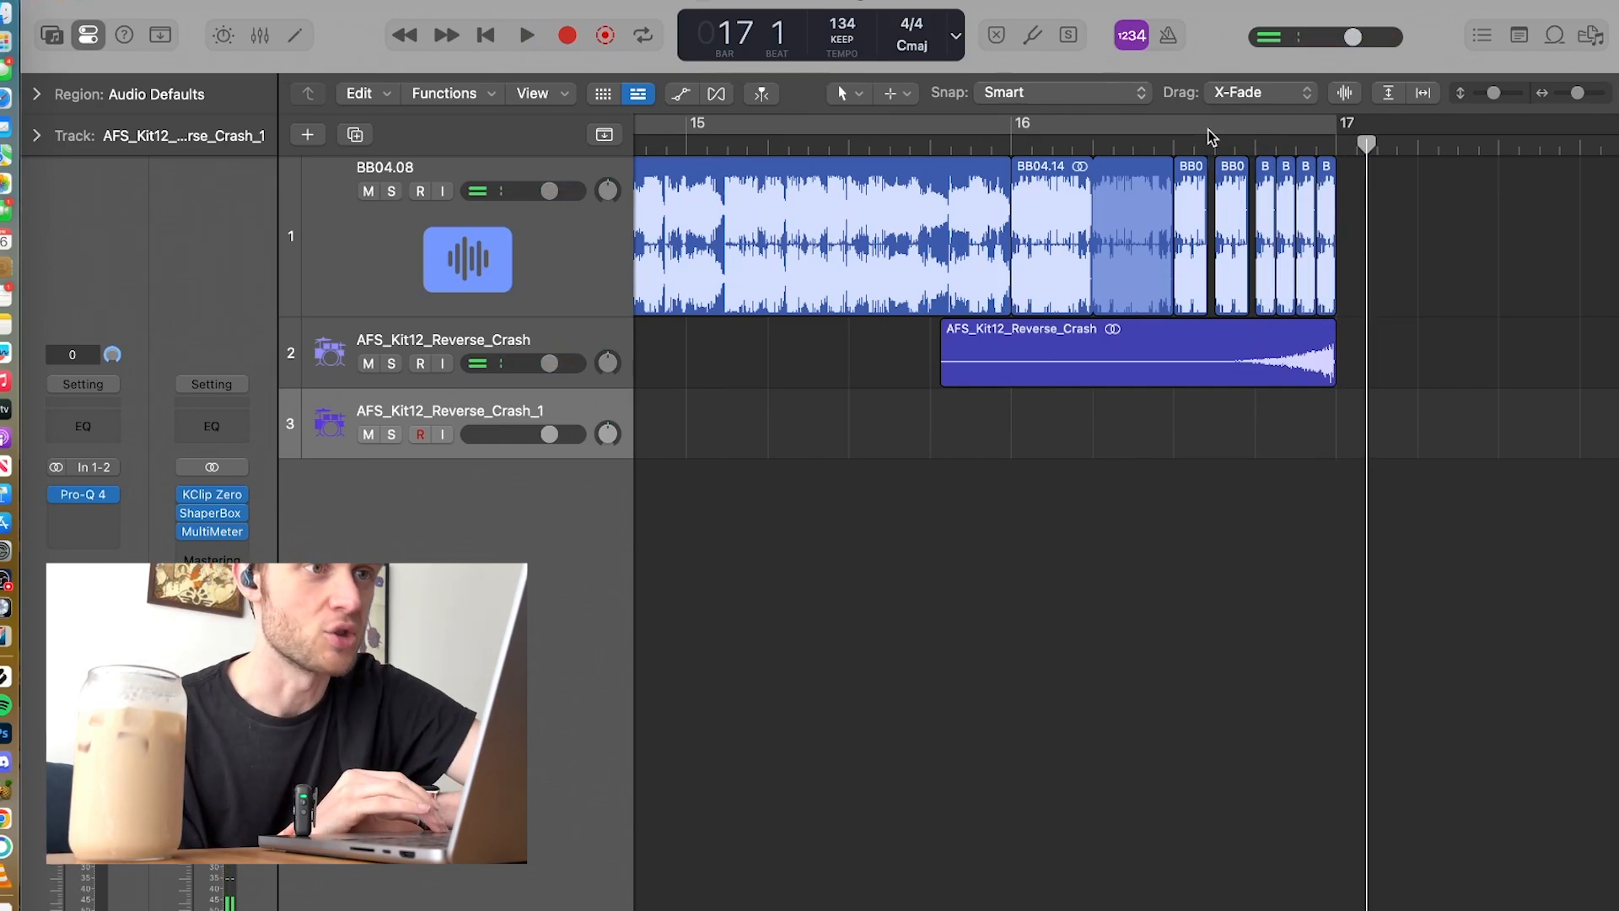
Step: Turn cycle mode back on and look over the BB04.11, BB04.12 and BB04.13 regions
{"action": "left_click", "coordinate": [1208, 130]}
{"action": "scroll", "coordinate": [972, 259], "scroll_direction": "down", "scroll_amount": 5}
{"action": "scroll", "coordinate": [972, 268], "scroll_direction": "left", "scroll_amount": 5}
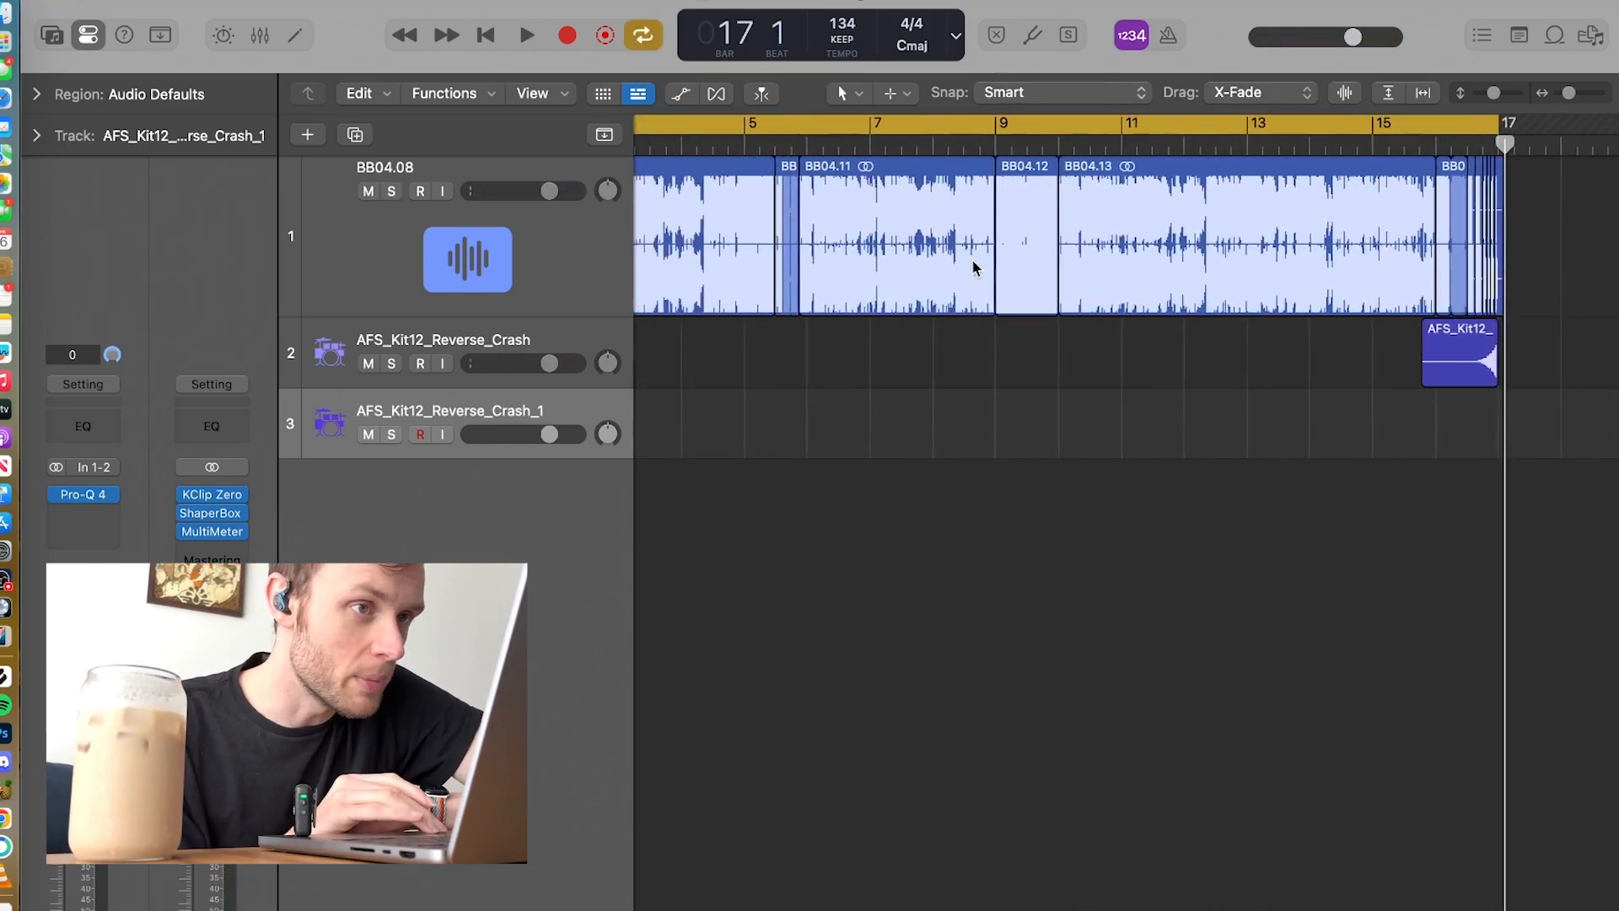
{"action": "scroll", "coordinate": [971, 268], "scroll_direction": "up", "scroll_amount": 5}
{"action": "scroll", "coordinate": [972, 268], "scroll_direction": "down", "scroll_amount": 5}
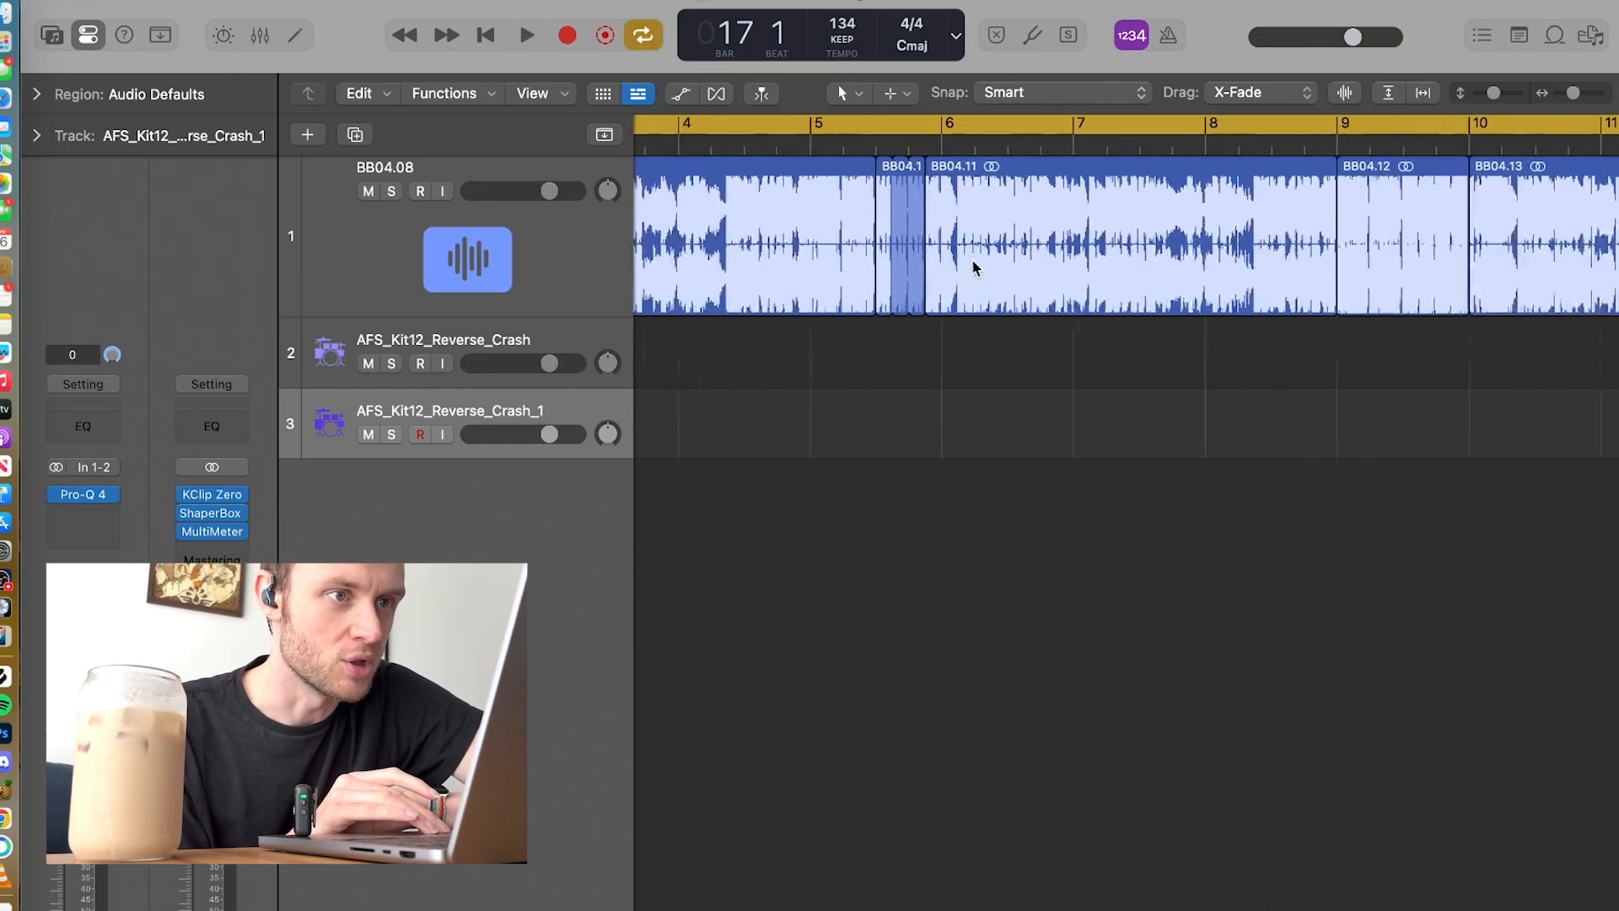
Step: Turn off cycle mode, place the playhead at bar 9, and check the gain parameter of regions BB04.11 and BB04.12
{"action": "left_click", "coordinate": [1120, 125]}
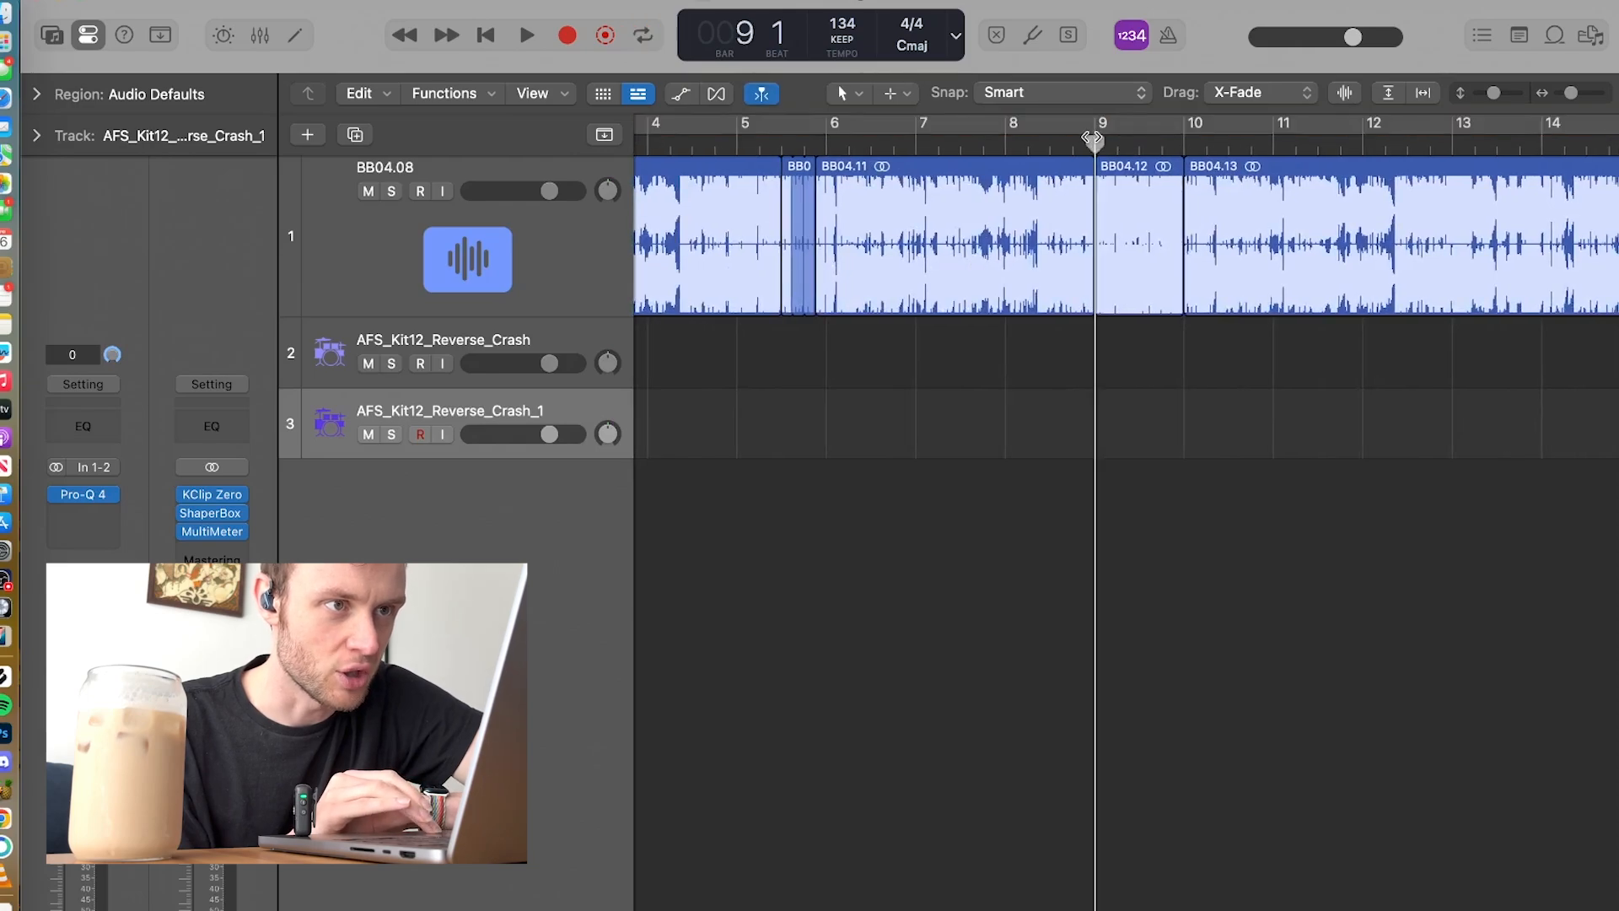
{"action": "scroll", "coordinate": [1095, 195], "scroll_direction": "up", "scroll_amount": 5}
{"action": "left_click", "coordinate": [1034, 228]}
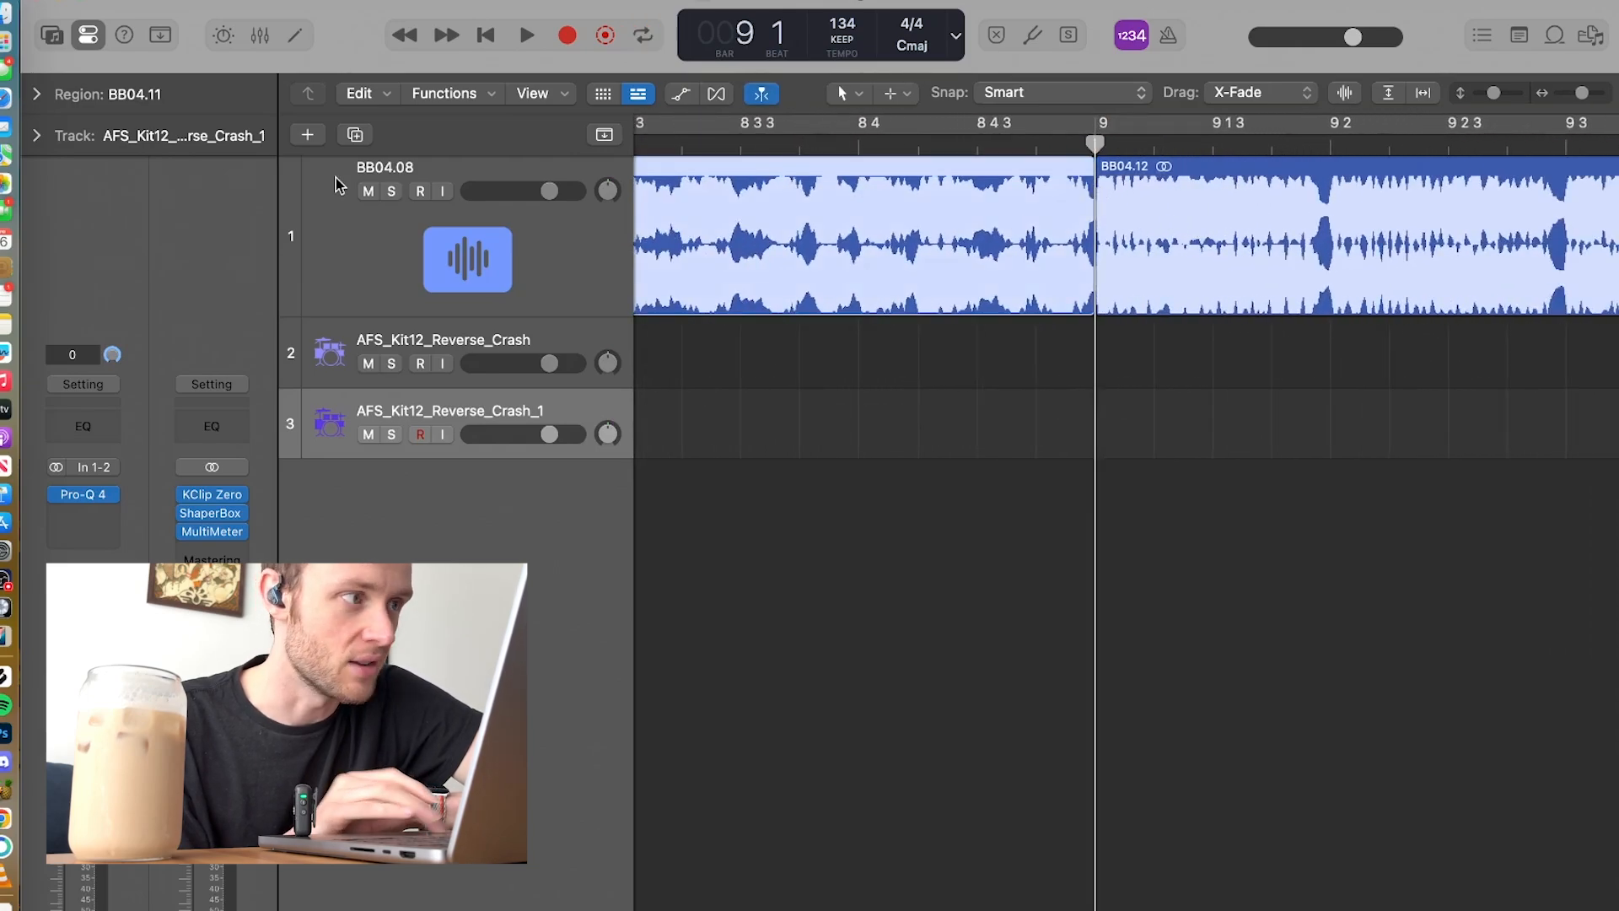
{"action": "left_click", "coordinate": [59, 99]}
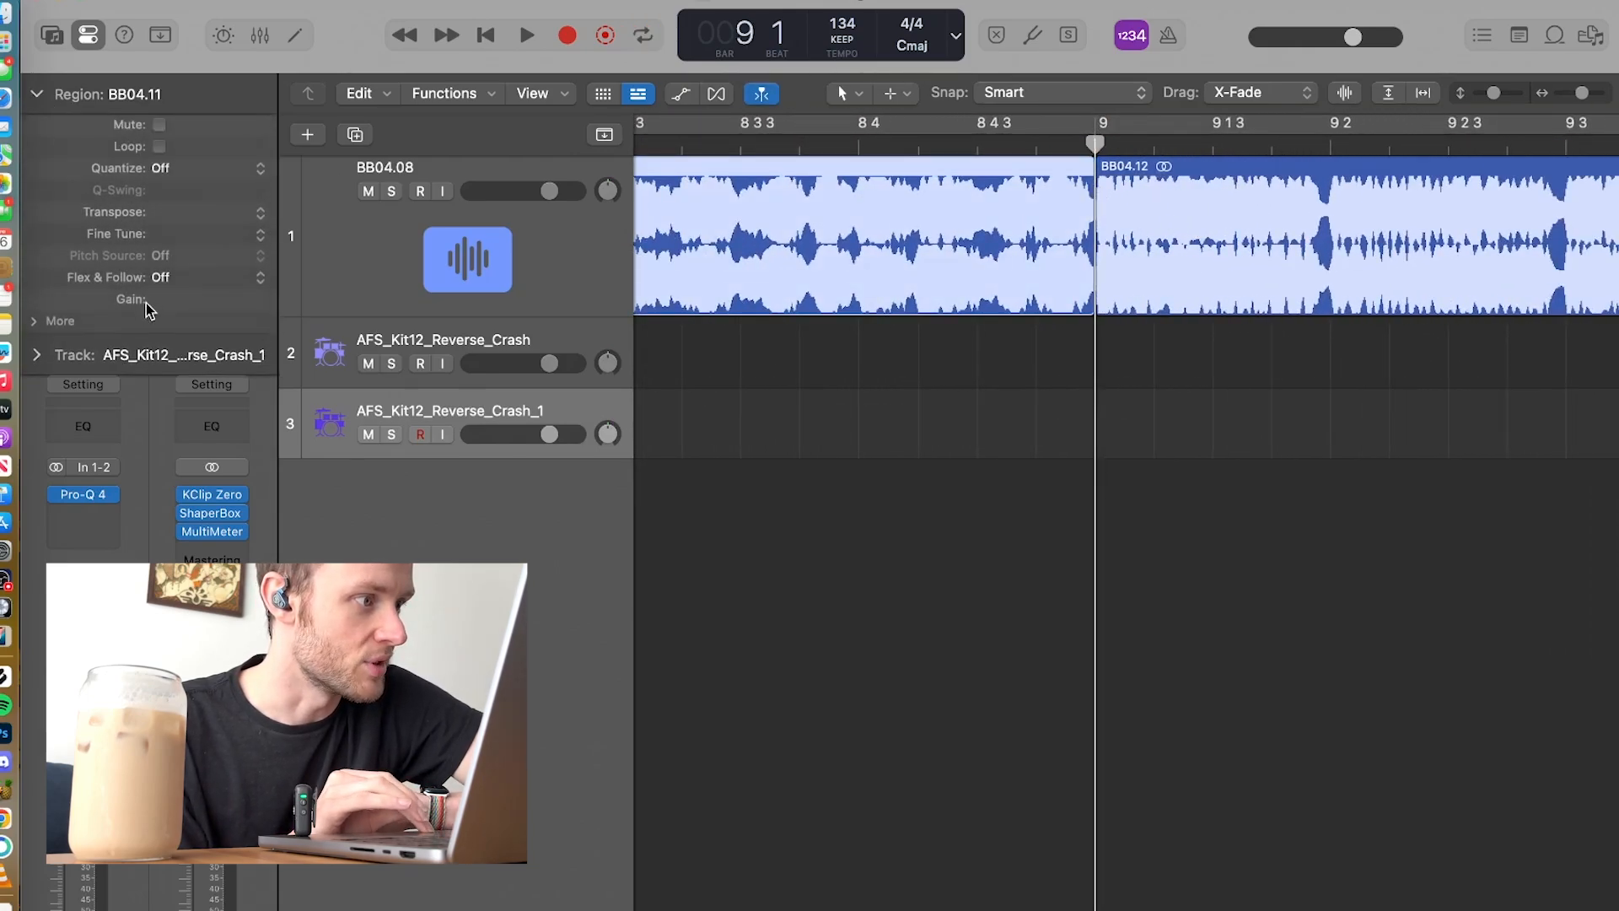
{"action": "left_click", "coordinate": [1229, 311]}
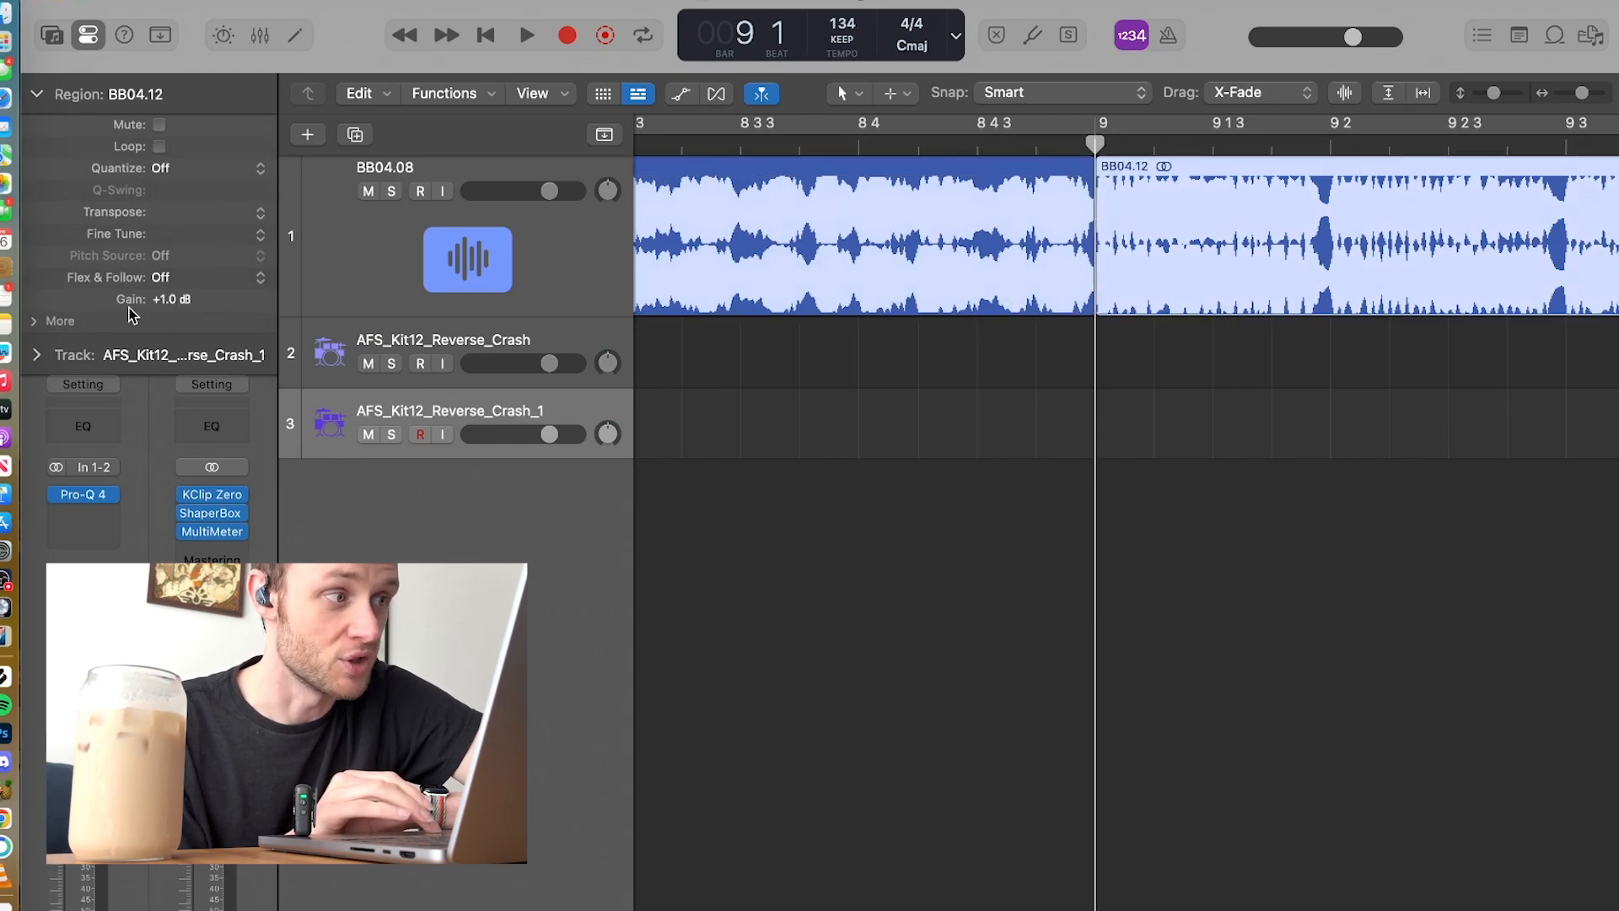
Step: Play the transition through BB04.12 into BB04.13, and stop in bar 10
{"action": "scroll", "coordinate": [1107, 356], "scroll_direction": "down", "scroll_amount": 5}
{"action": "key", "text": "space"}
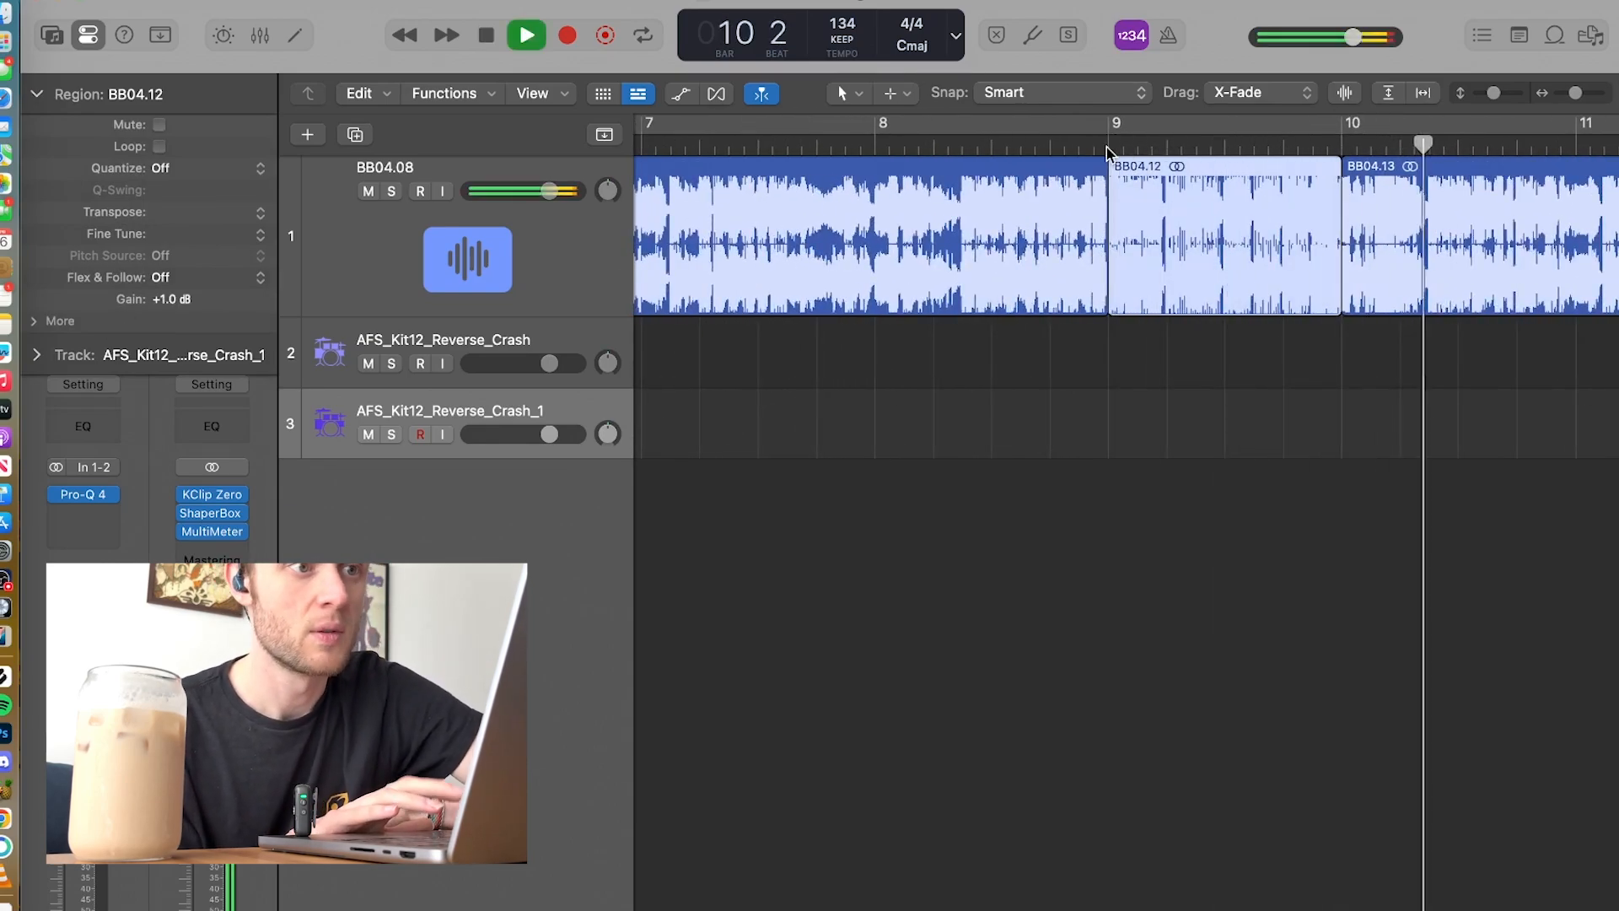
{"action": "key", "text": "space"}
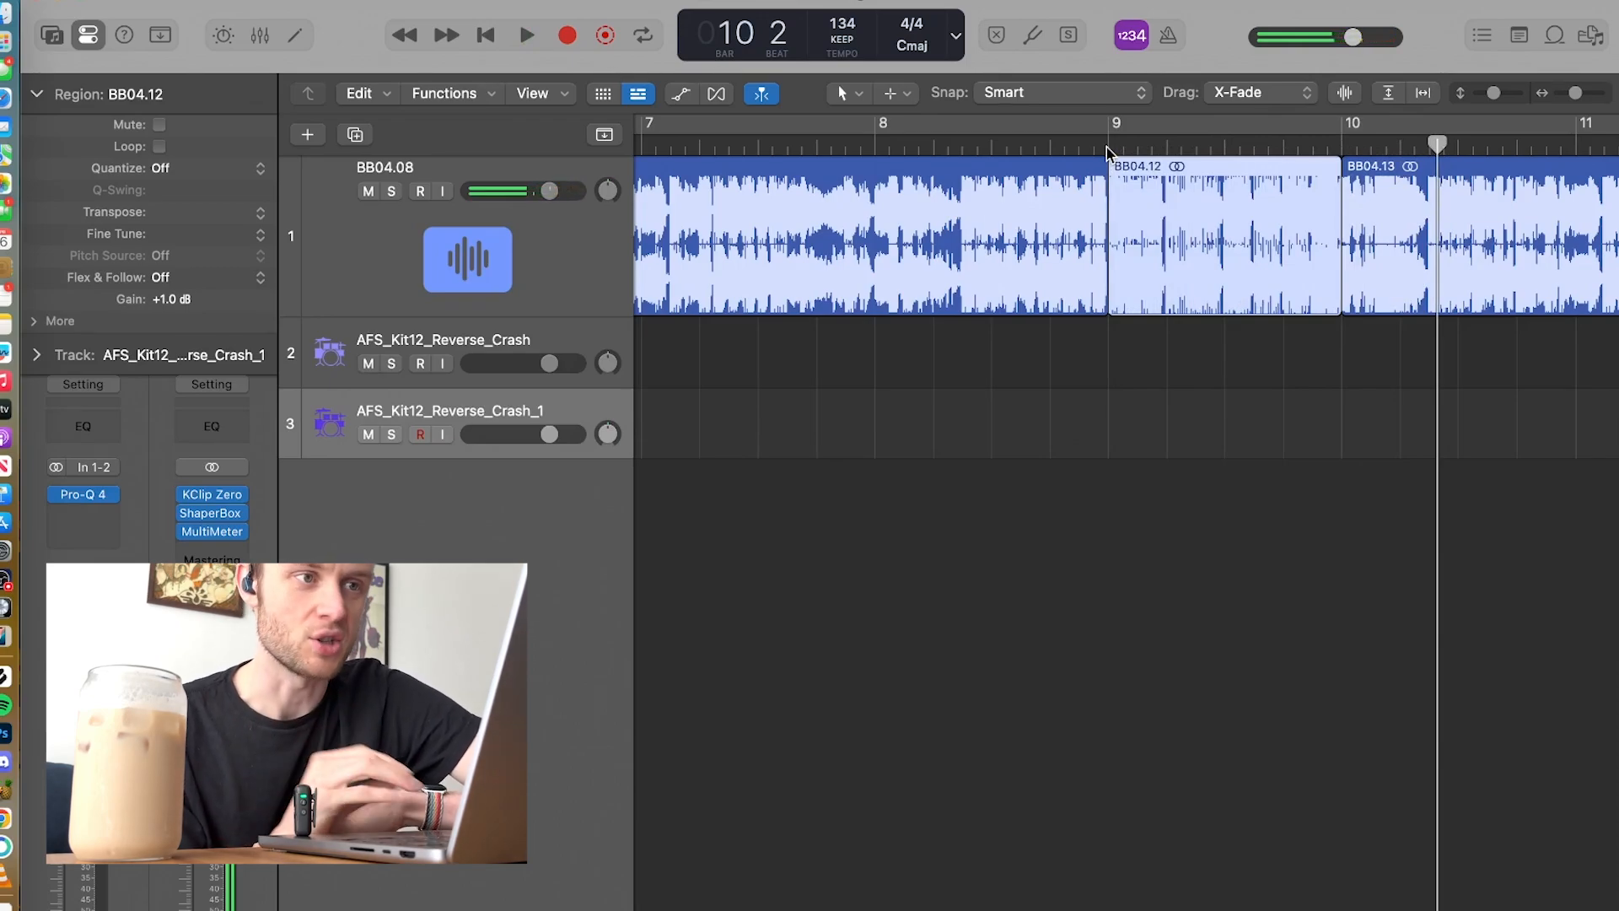
{"action": "scroll", "coordinate": [1042, 263], "scroll_direction": "down", "scroll_amount": 6}
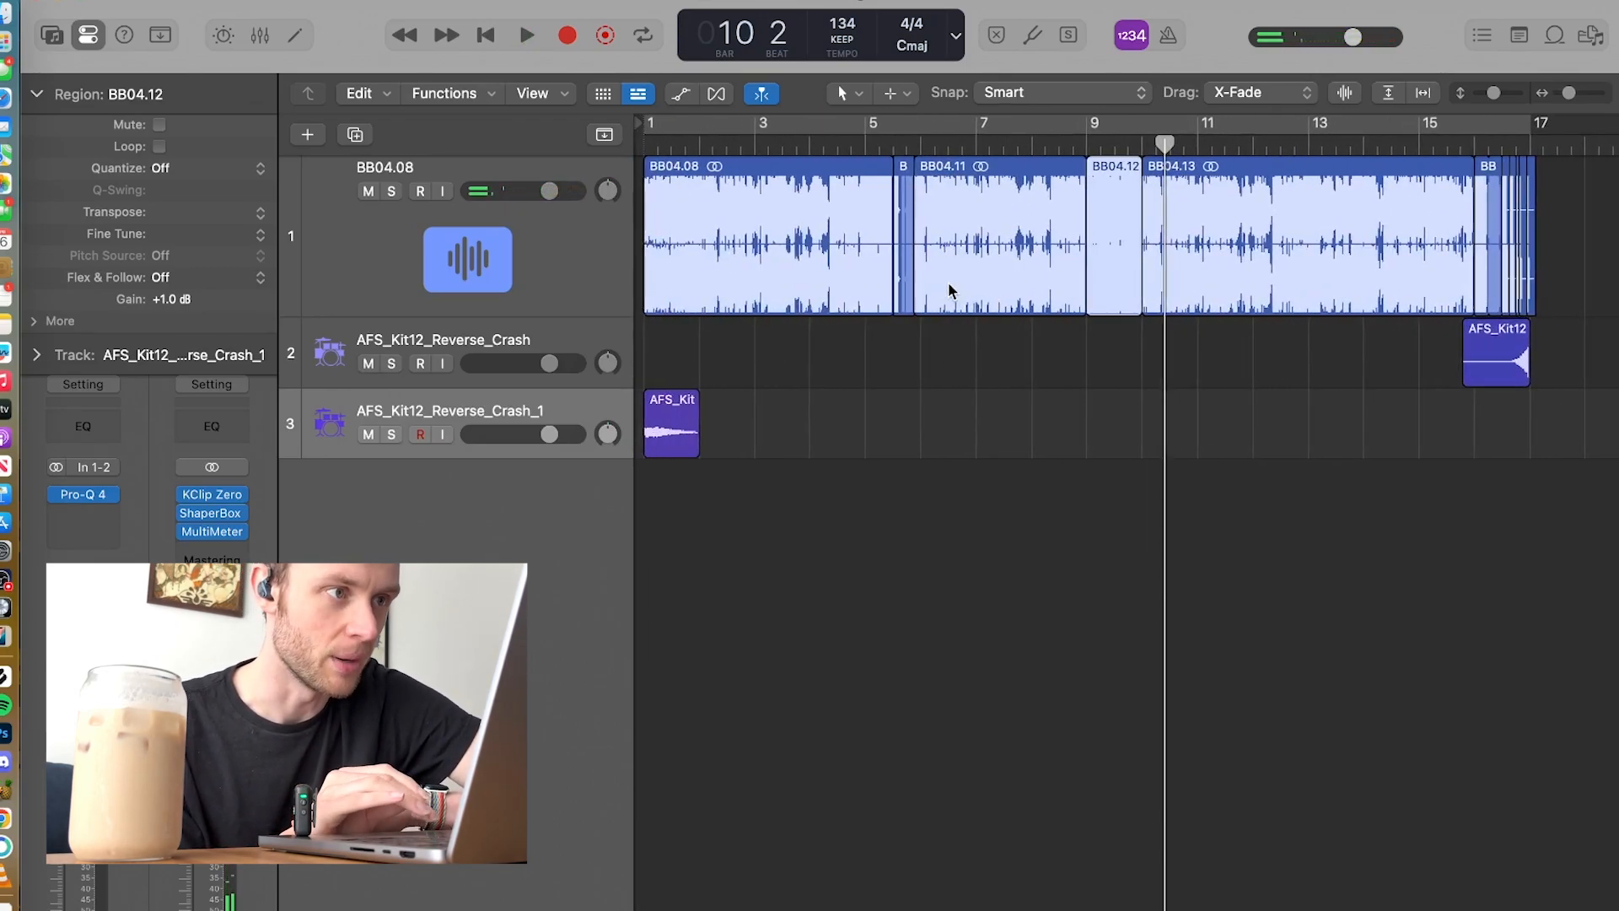
Step: Select the BB04.08 track and open the KClip Zero plug-in on the Stereo Out channel
{"action": "left_click", "coordinate": [567, 270]}
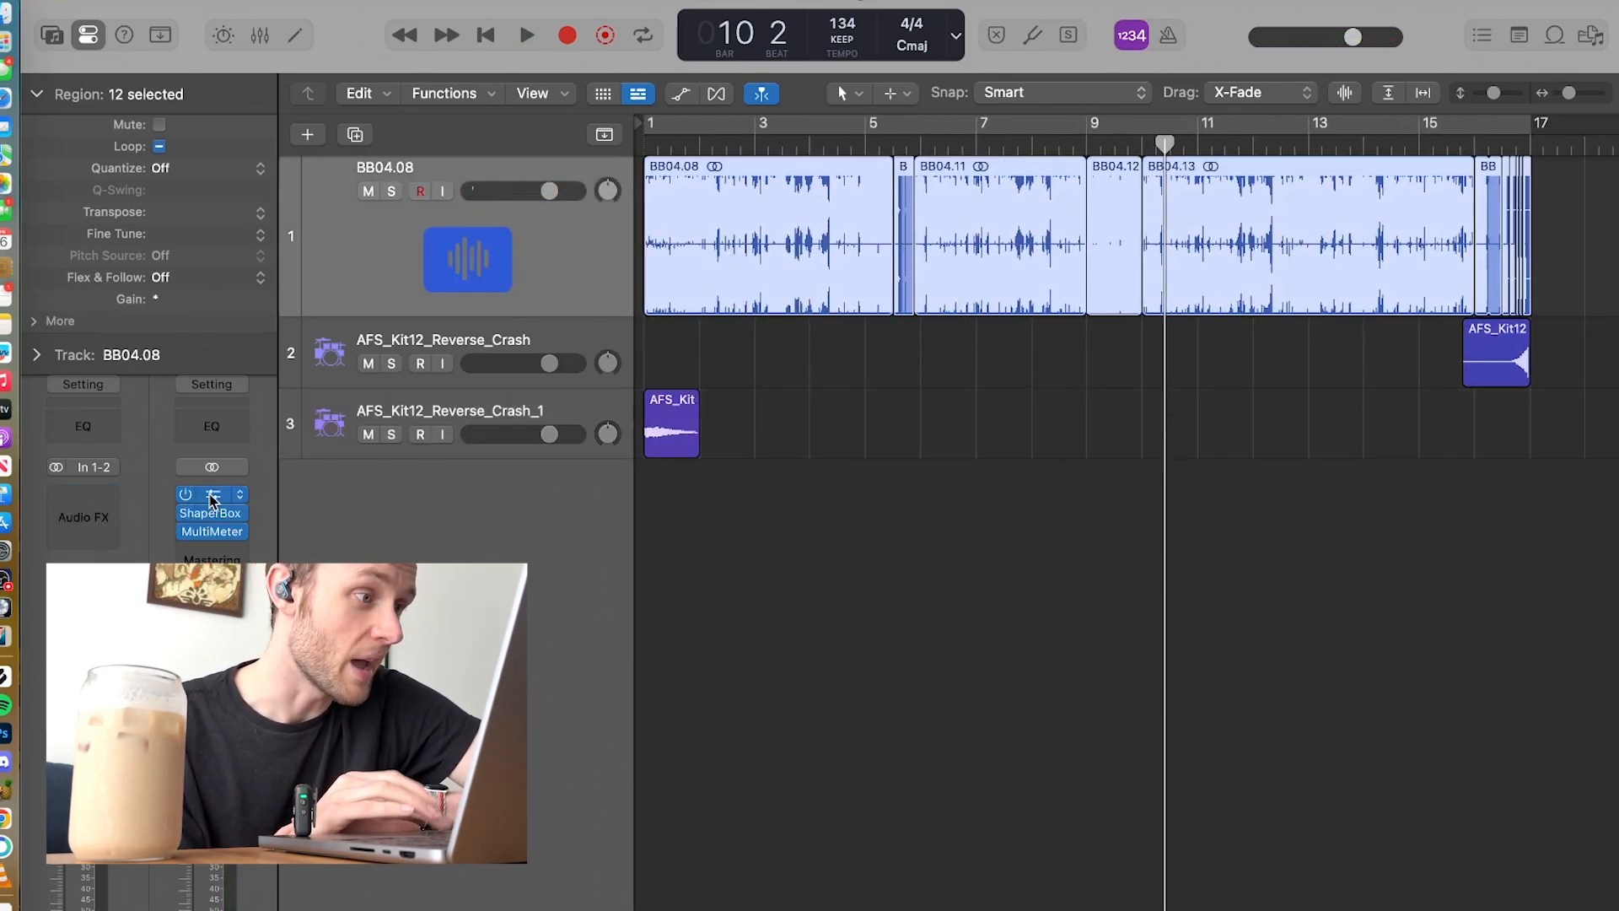
{"action": "left_click", "coordinate": [212, 500]}
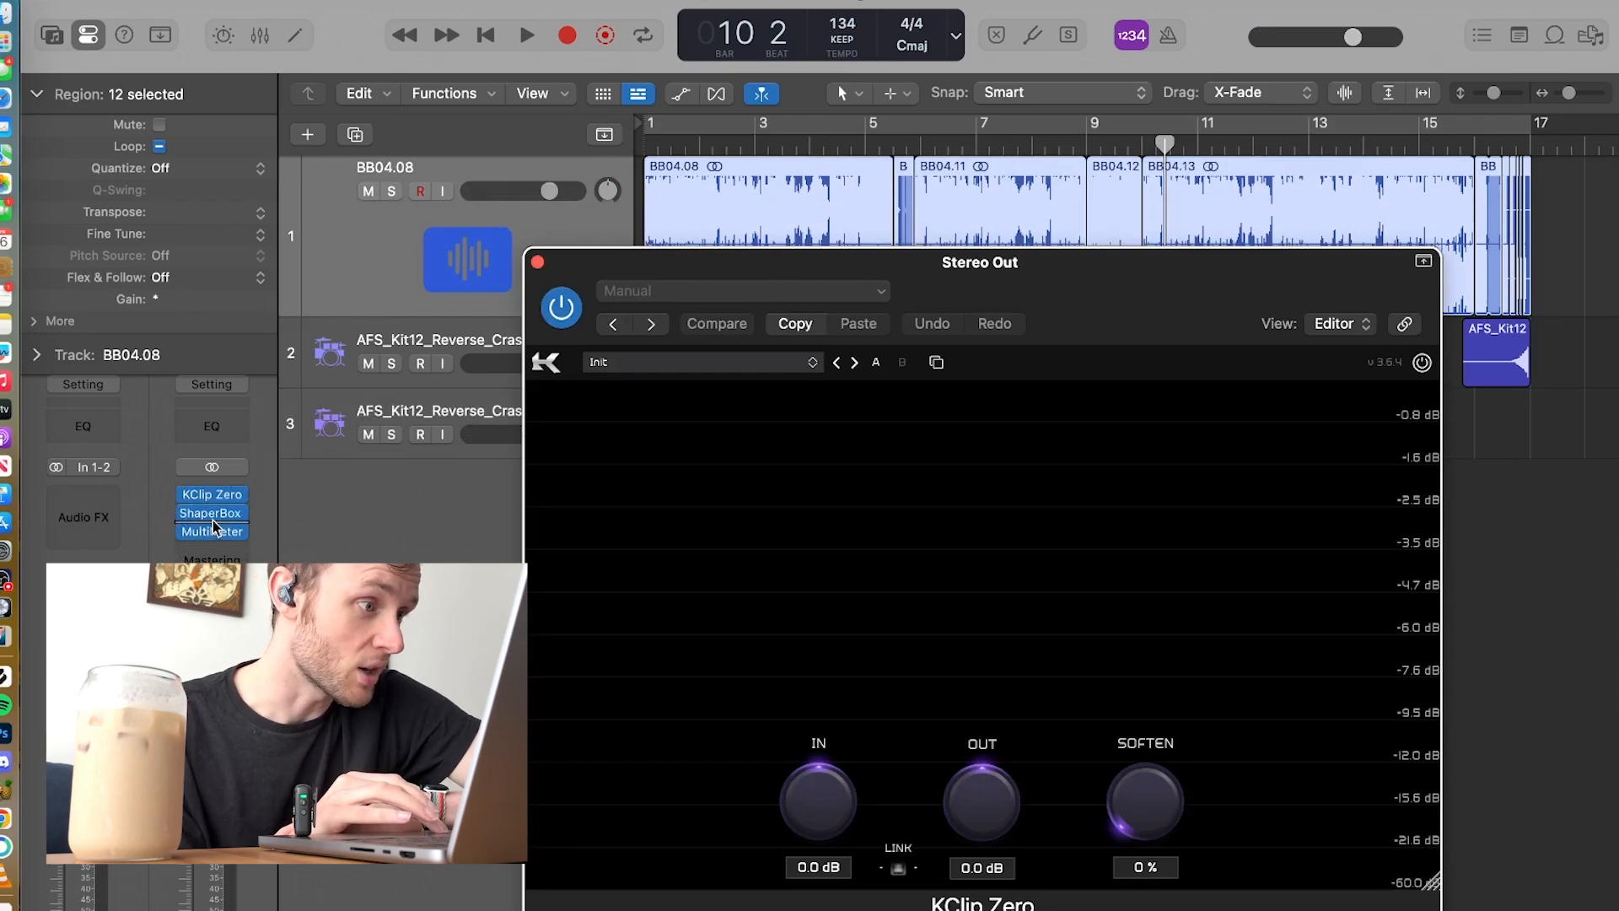
{"action": "left_click", "coordinate": [215, 515]}
{"action": "left_click", "coordinate": [560, 283]}
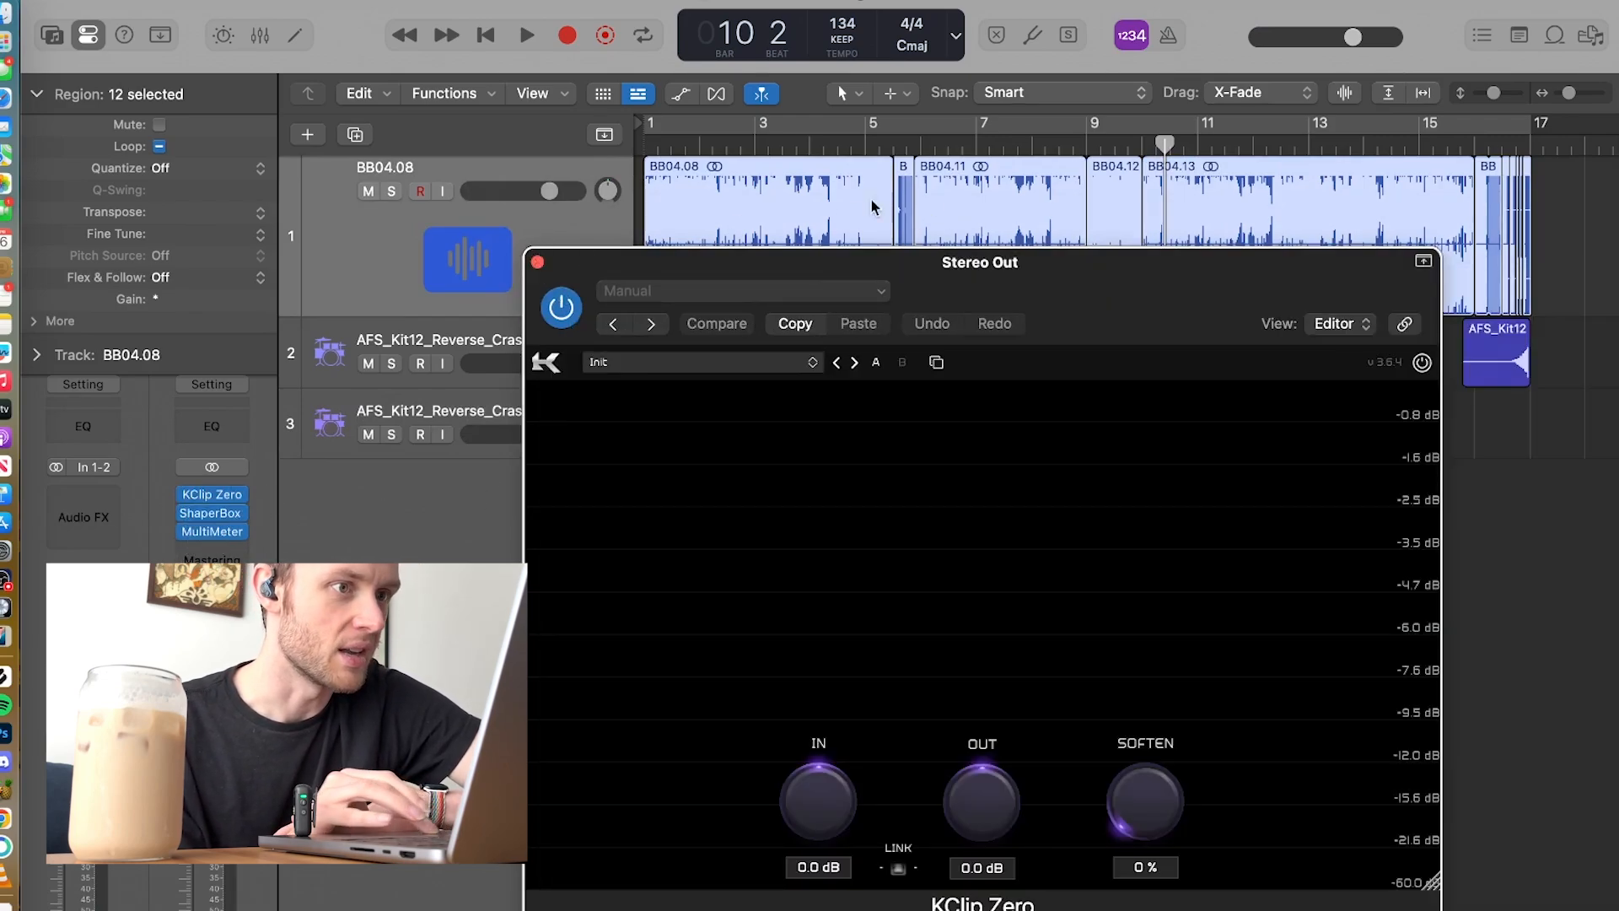
Step: Play from about bar 7 while watching KClip Zero's clipping display, stop in bar 8, and close the plug-in
{"action": "left_click", "coordinate": [967, 151]}
{"action": "key", "text": "space"}
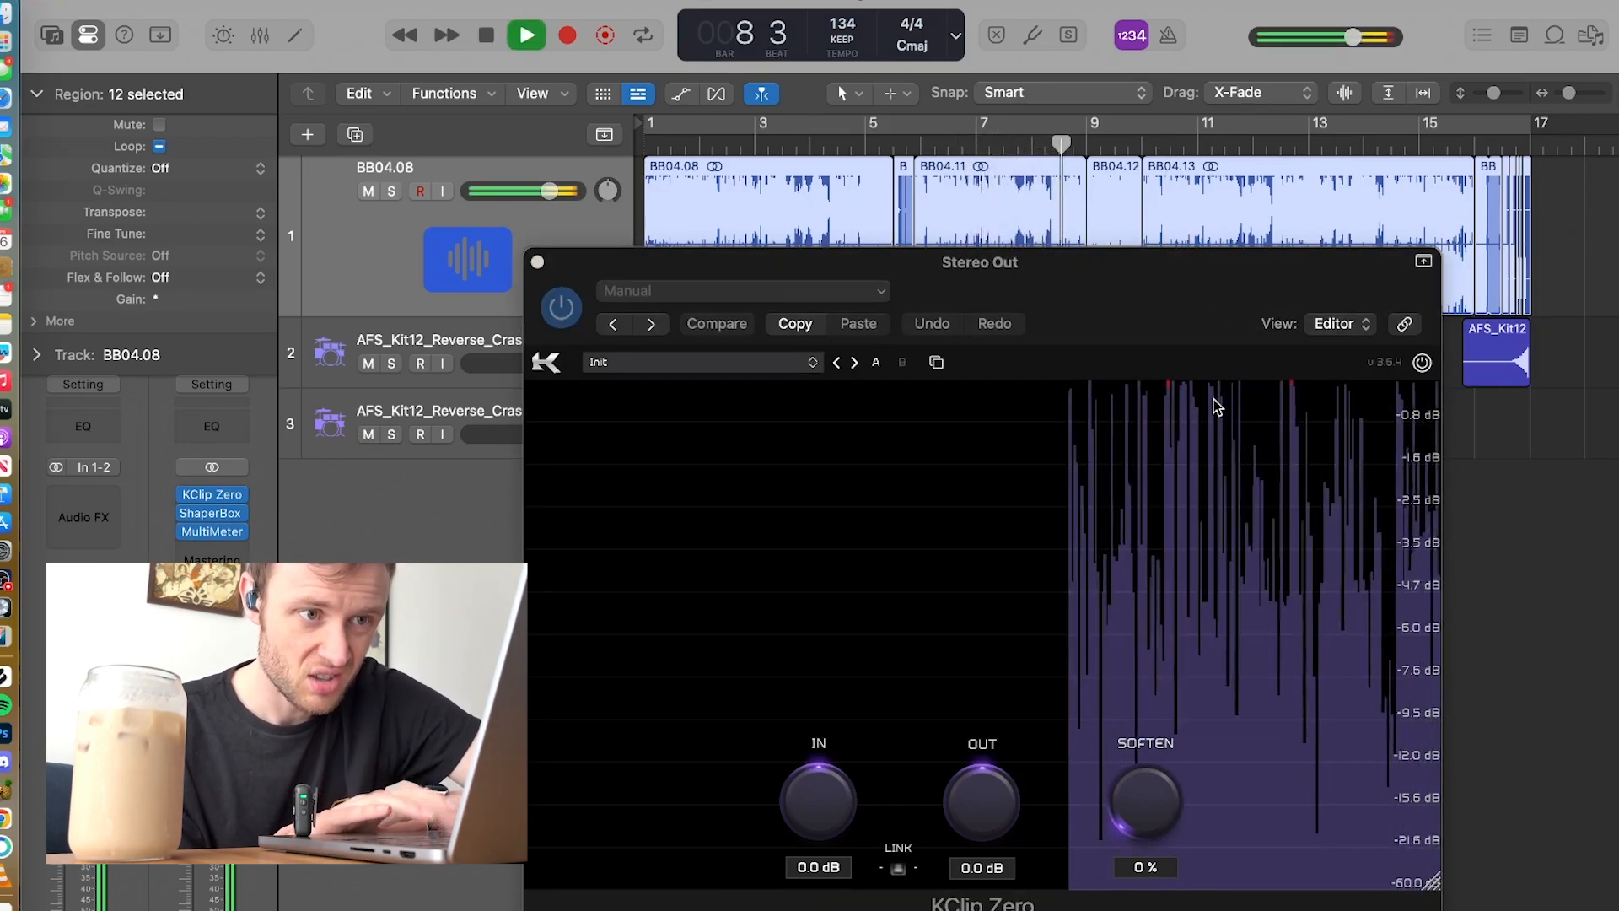
{"action": "key", "text": "space"}
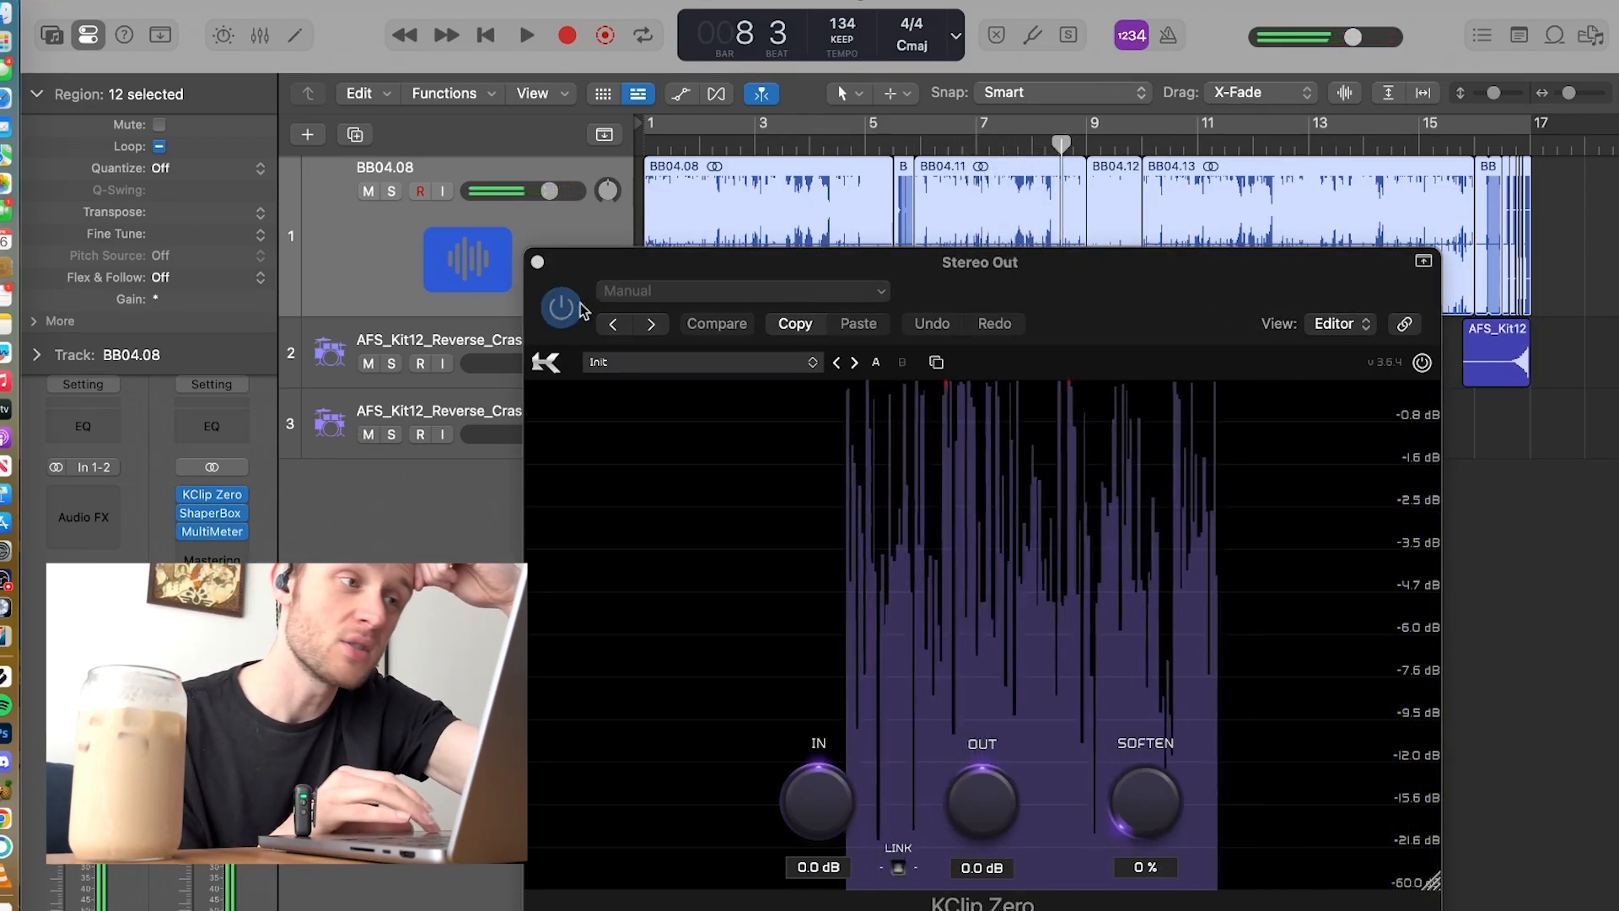
{"action": "left_click", "coordinate": [538, 264]}
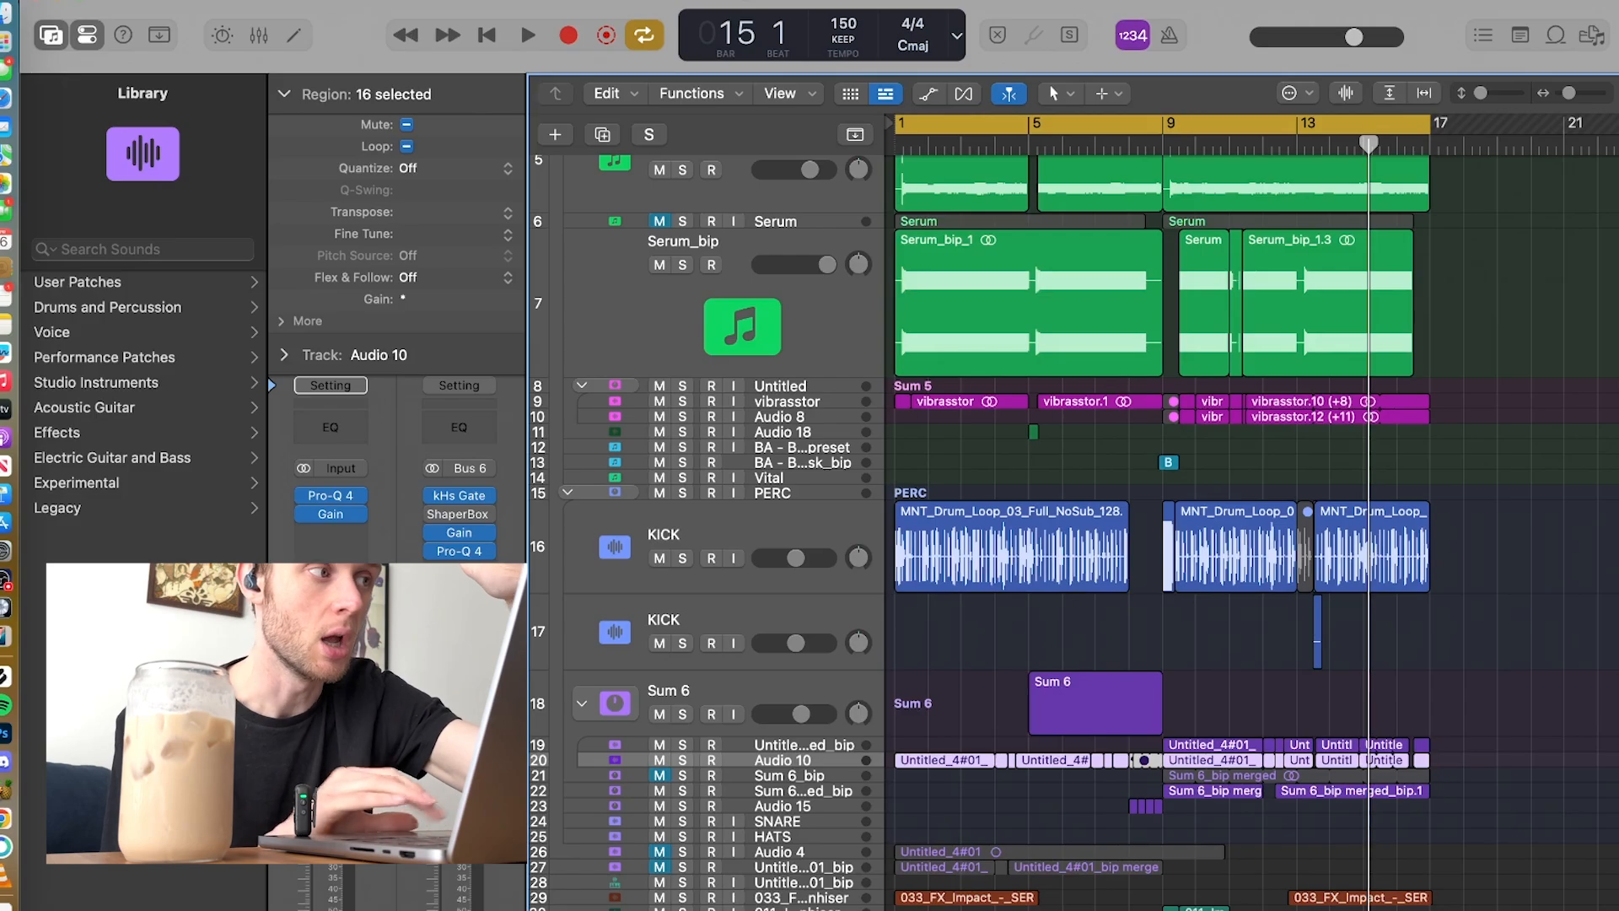
Step: Hide the sound library in the 150 BPM project, and briefly view the SPAN analyzer on Stereo Out
{"action": "left_click", "coordinate": [51, 35]}
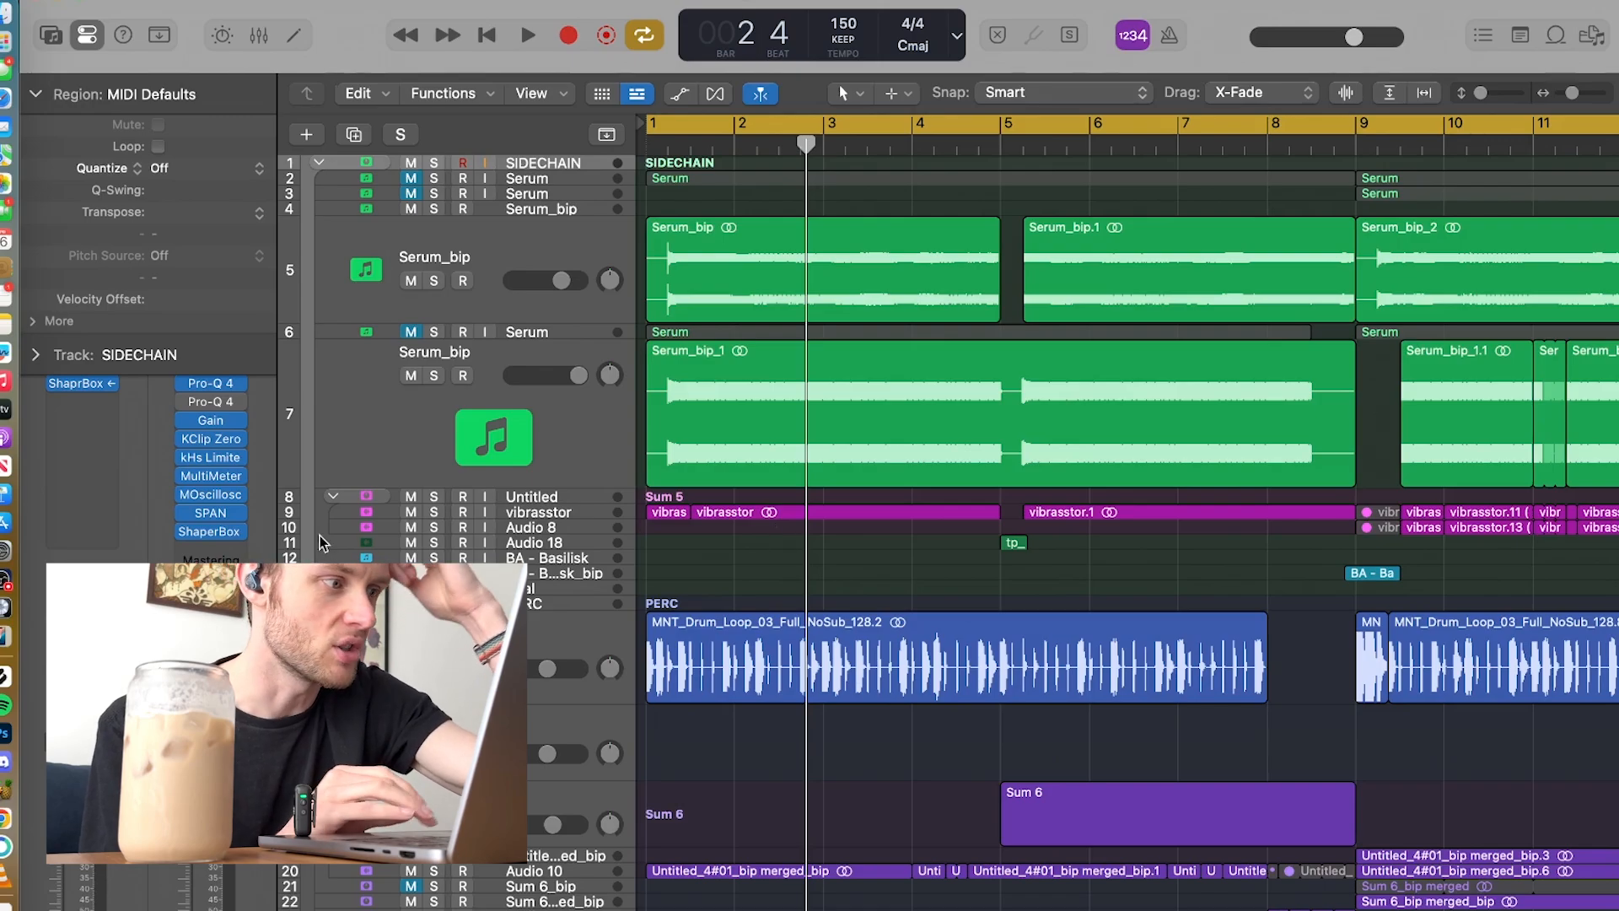
{"action": "left_click", "coordinate": [208, 513]}
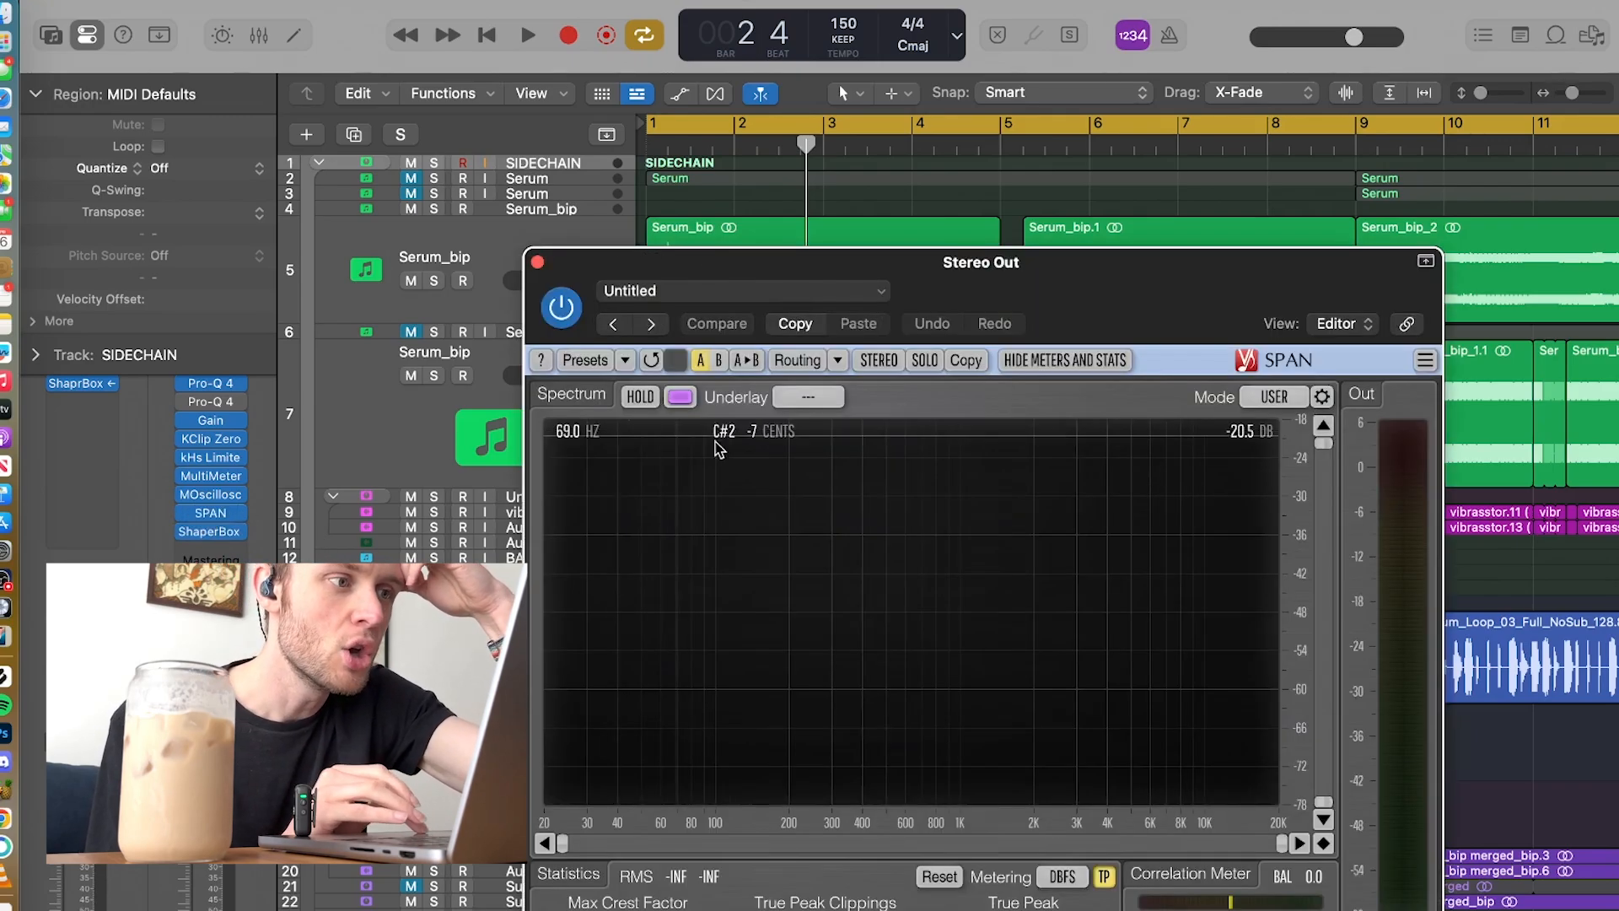
{"action": "left_click", "coordinate": [537, 262]}
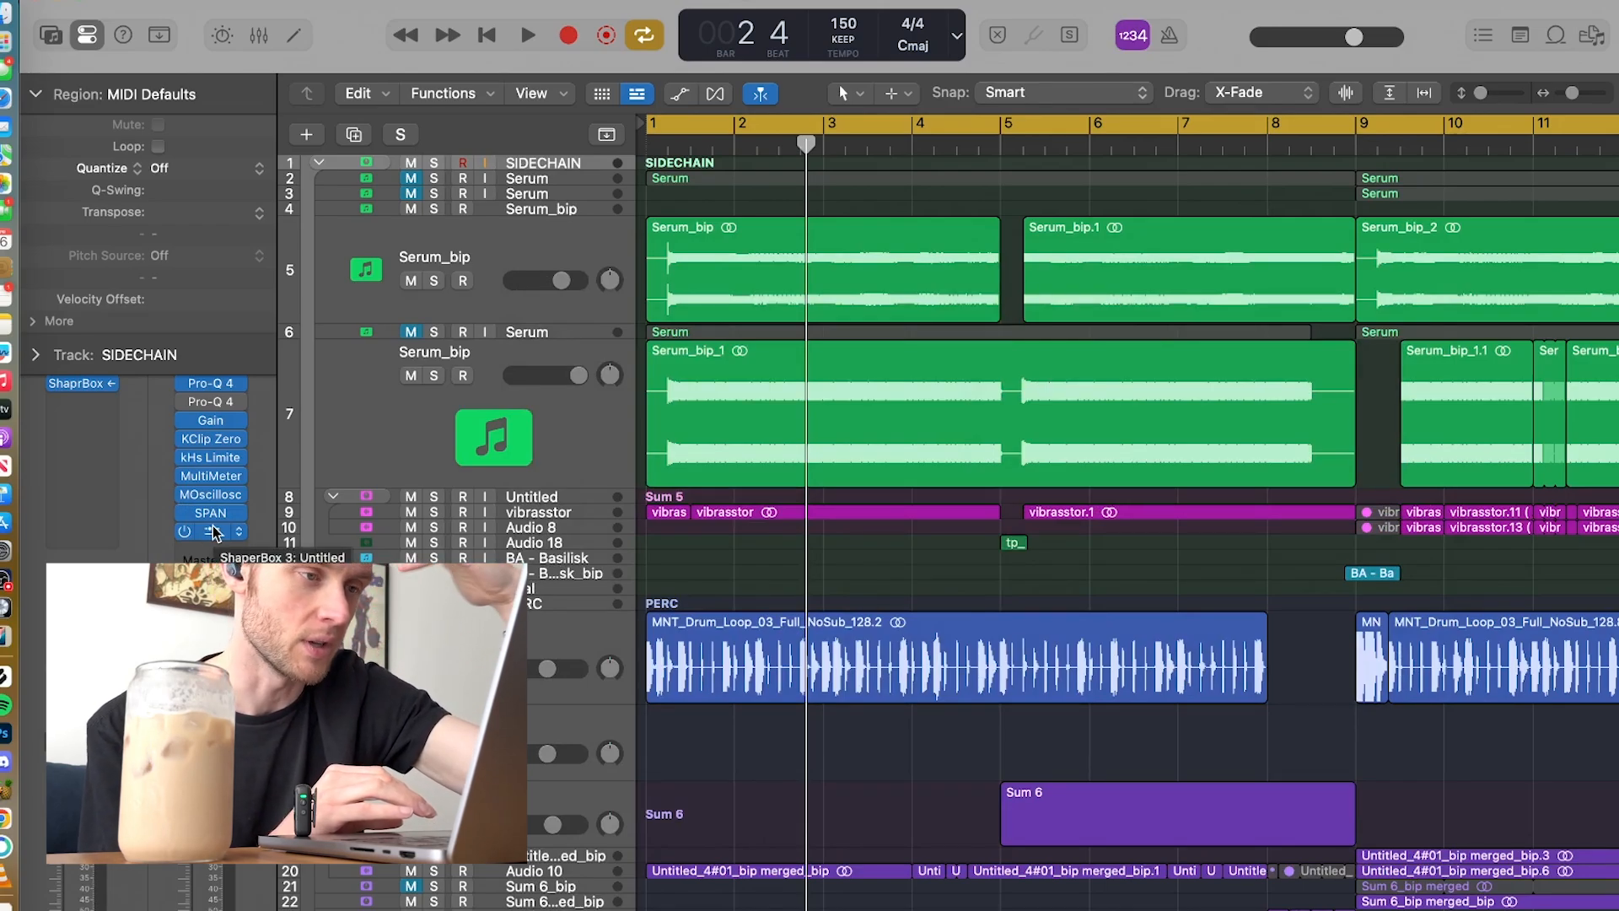
Step: Open KClip Zero on Stereo Out, watch its clipping display while playing up to bar 4, and close it
{"action": "left_click", "coordinate": [214, 439]}
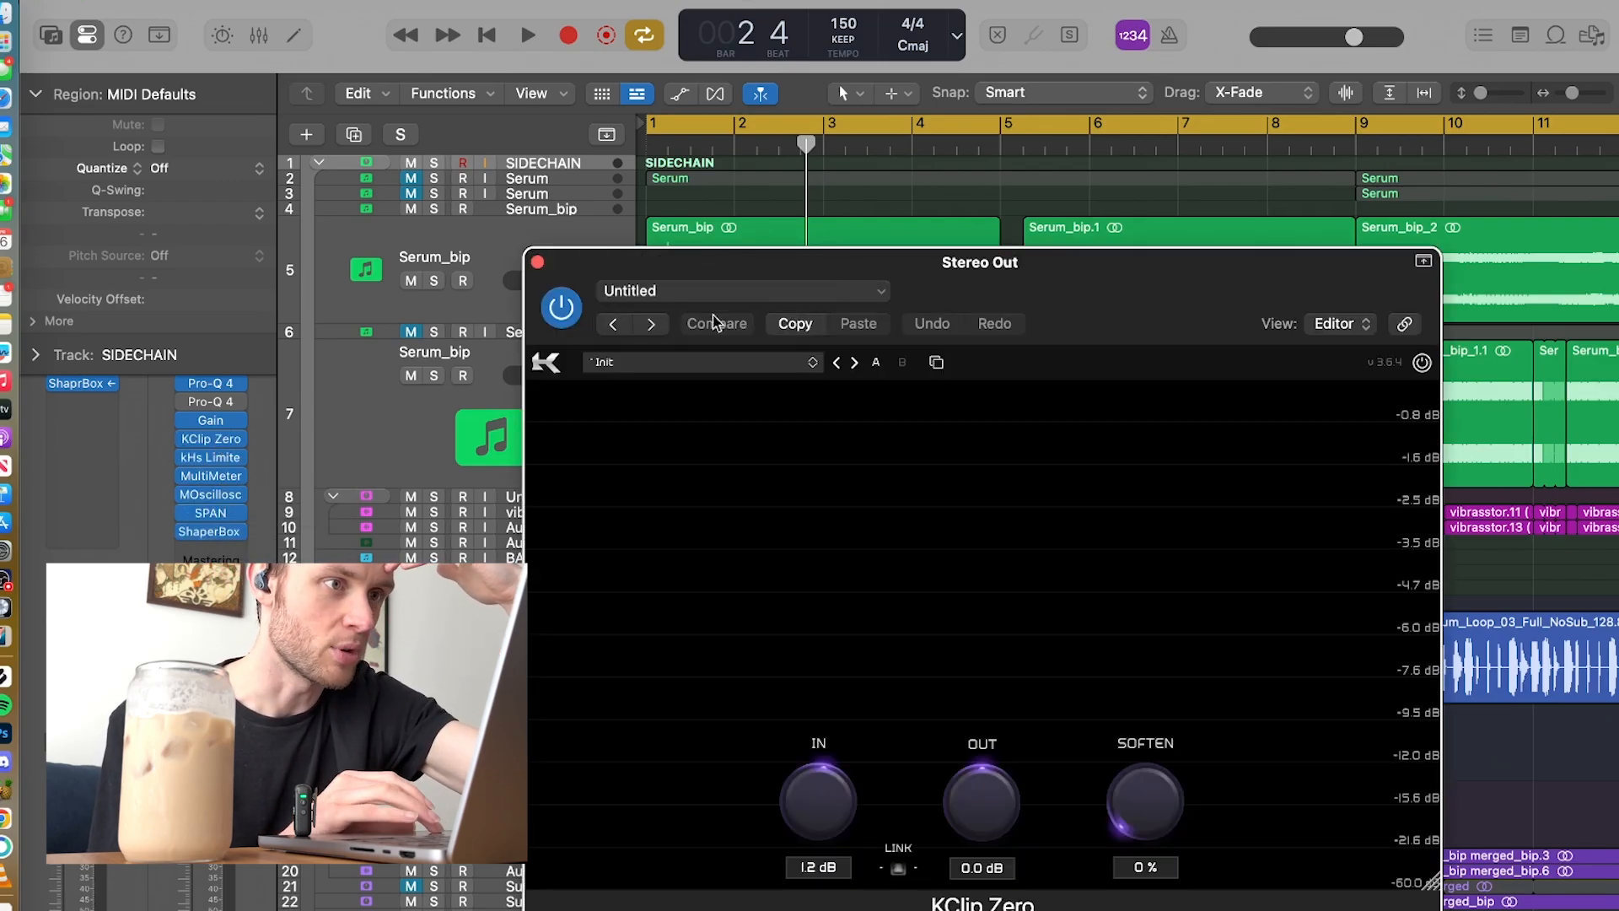
{"action": "key", "text": "space"}
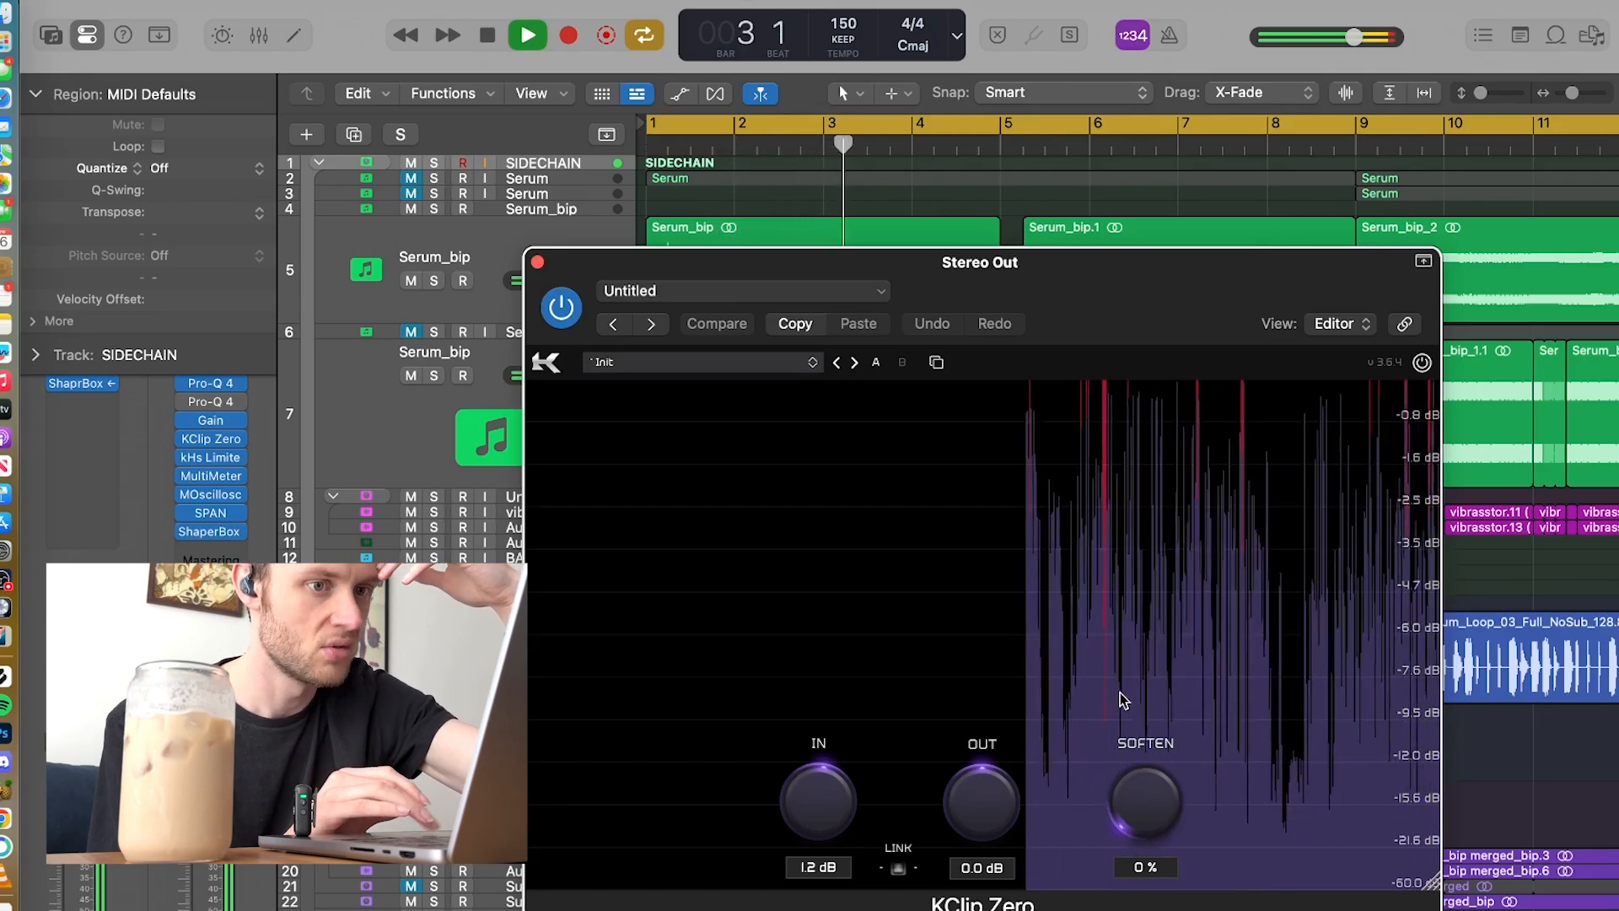
{"action": "key", "text": "space"}
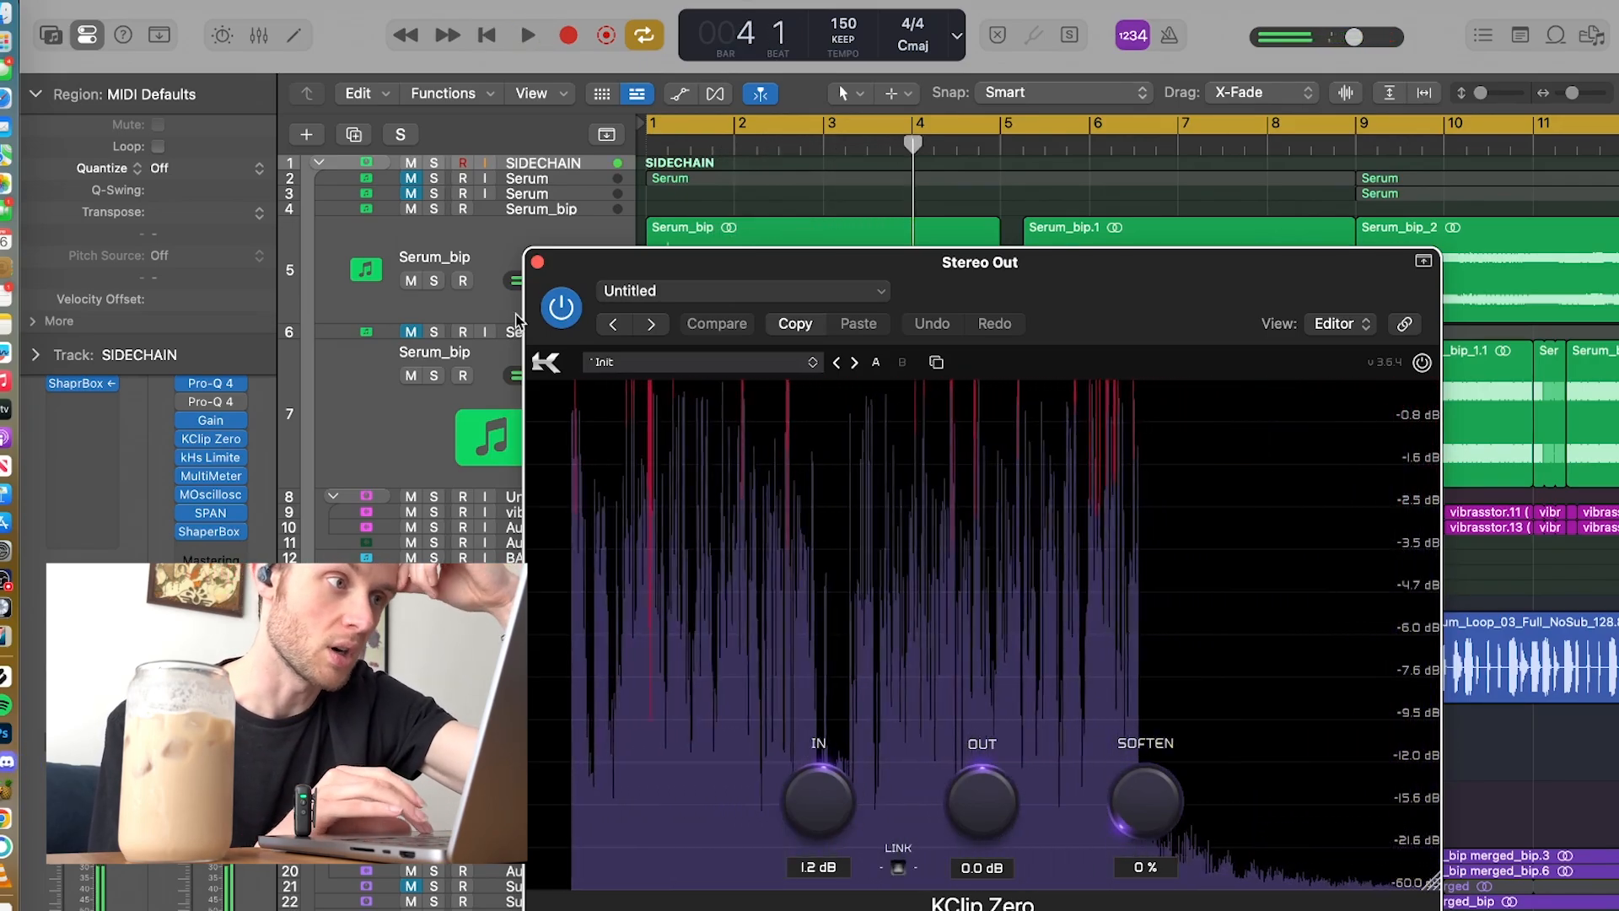
{"action": "left_click", "coordinate": [537, 262]}
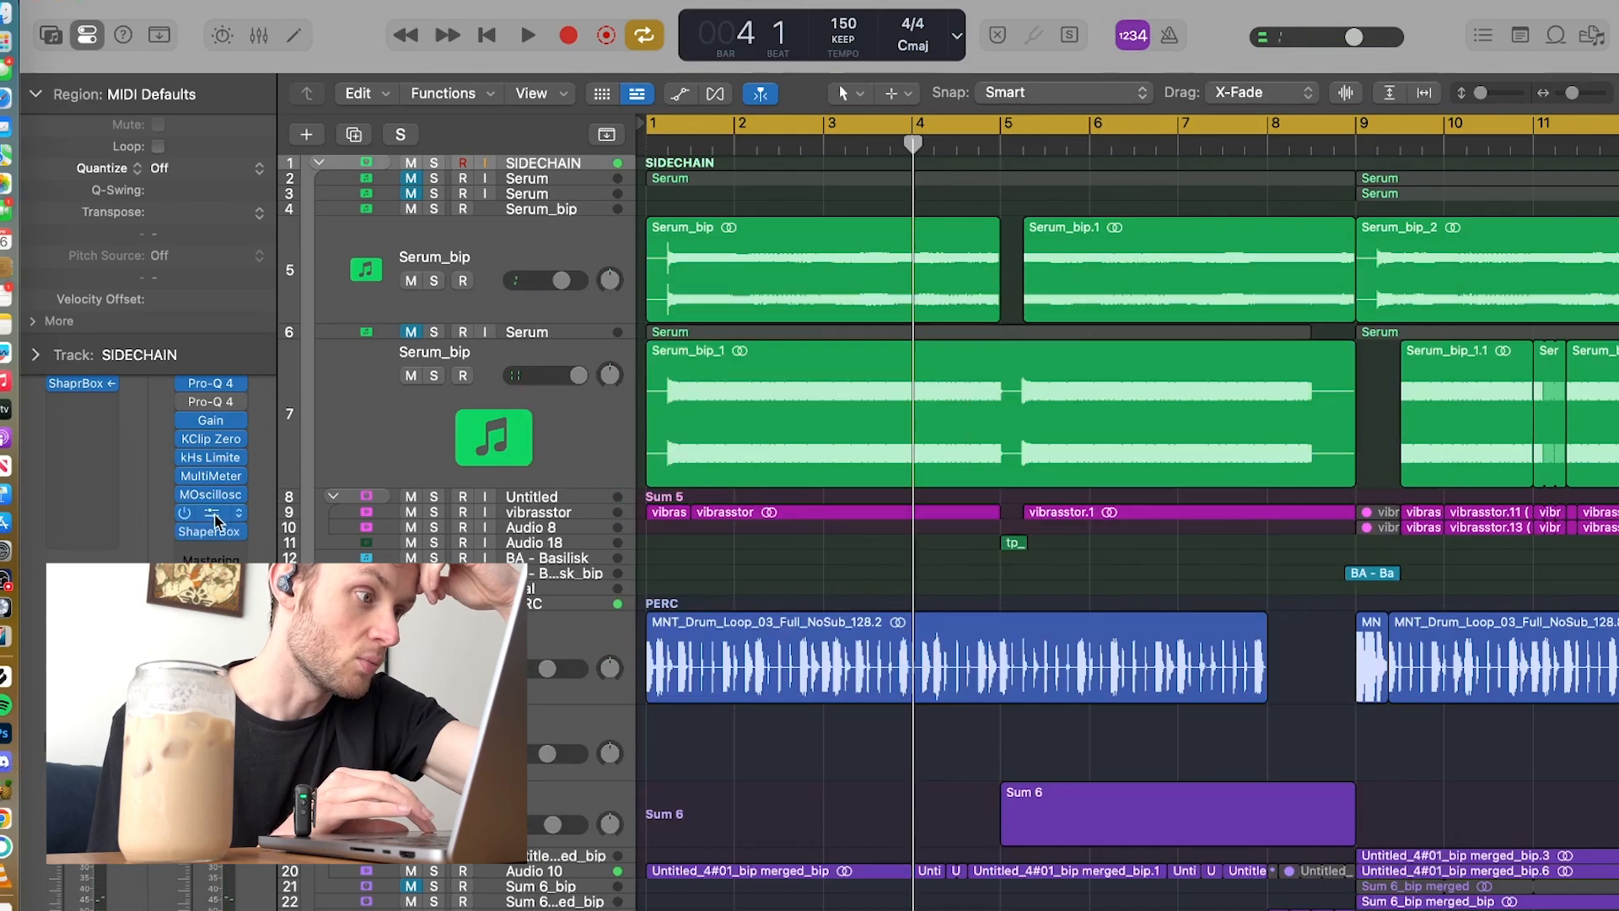
Step: Open SPAN on Stereo Out, play short passages of the opening bars to examine the mix's frequency spectrum, and close the analyzer
{"action": "left_click", "coordinate": [216, 500]}
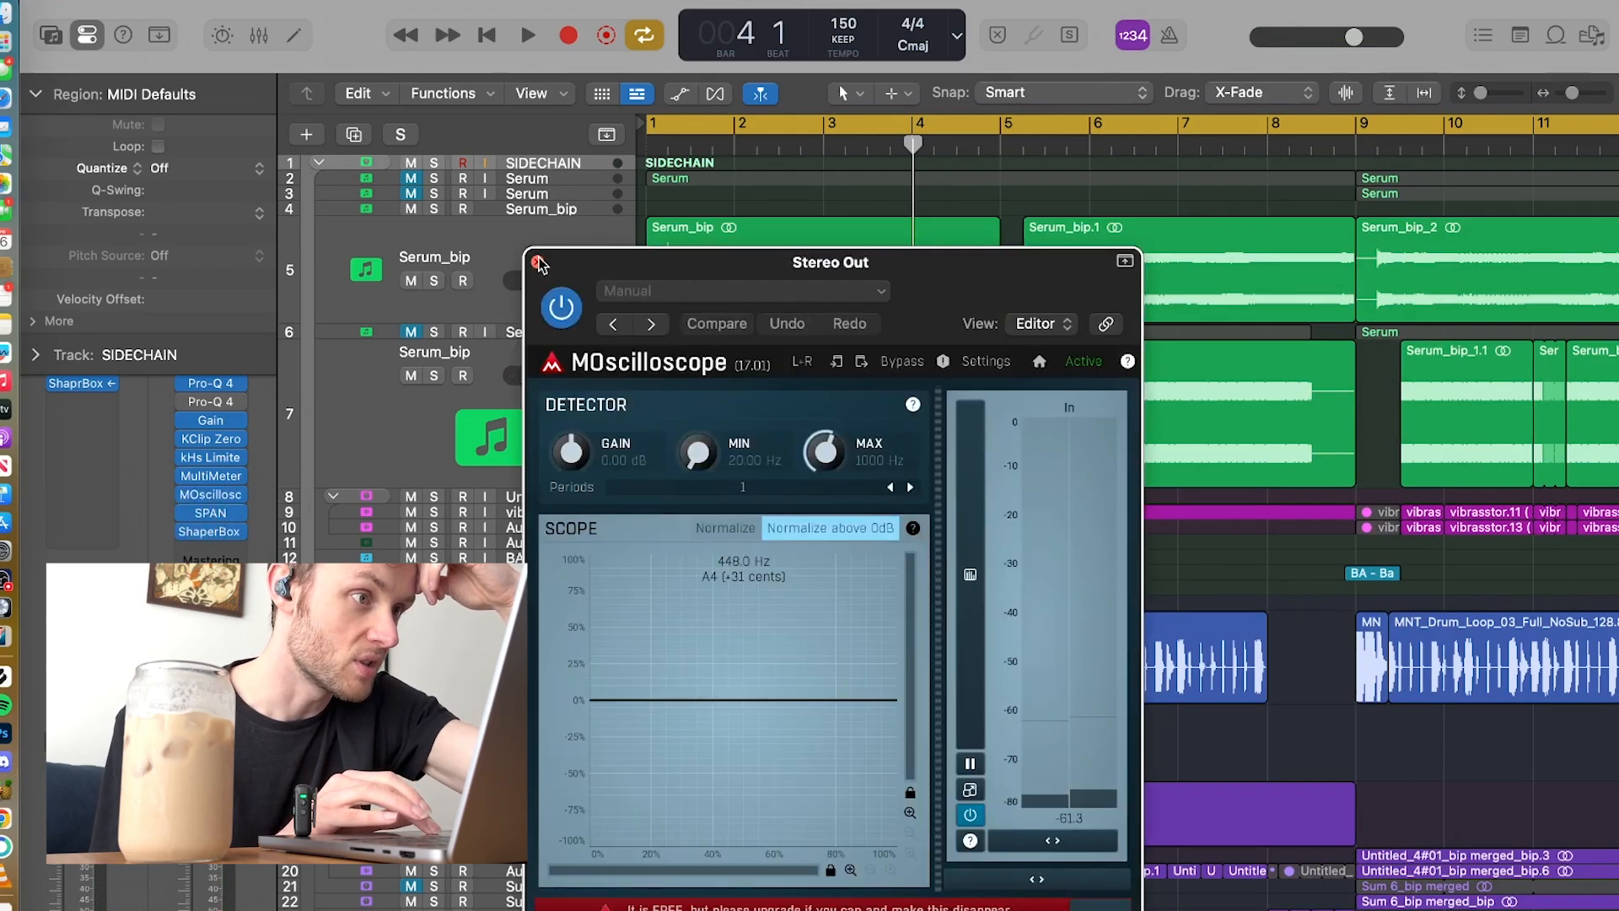
{"action": "left_click", "coordinate": [538, 264]}
{"action": "left_click", "coordinate": [211, 513]}
{"action": "key", "text": "space"}
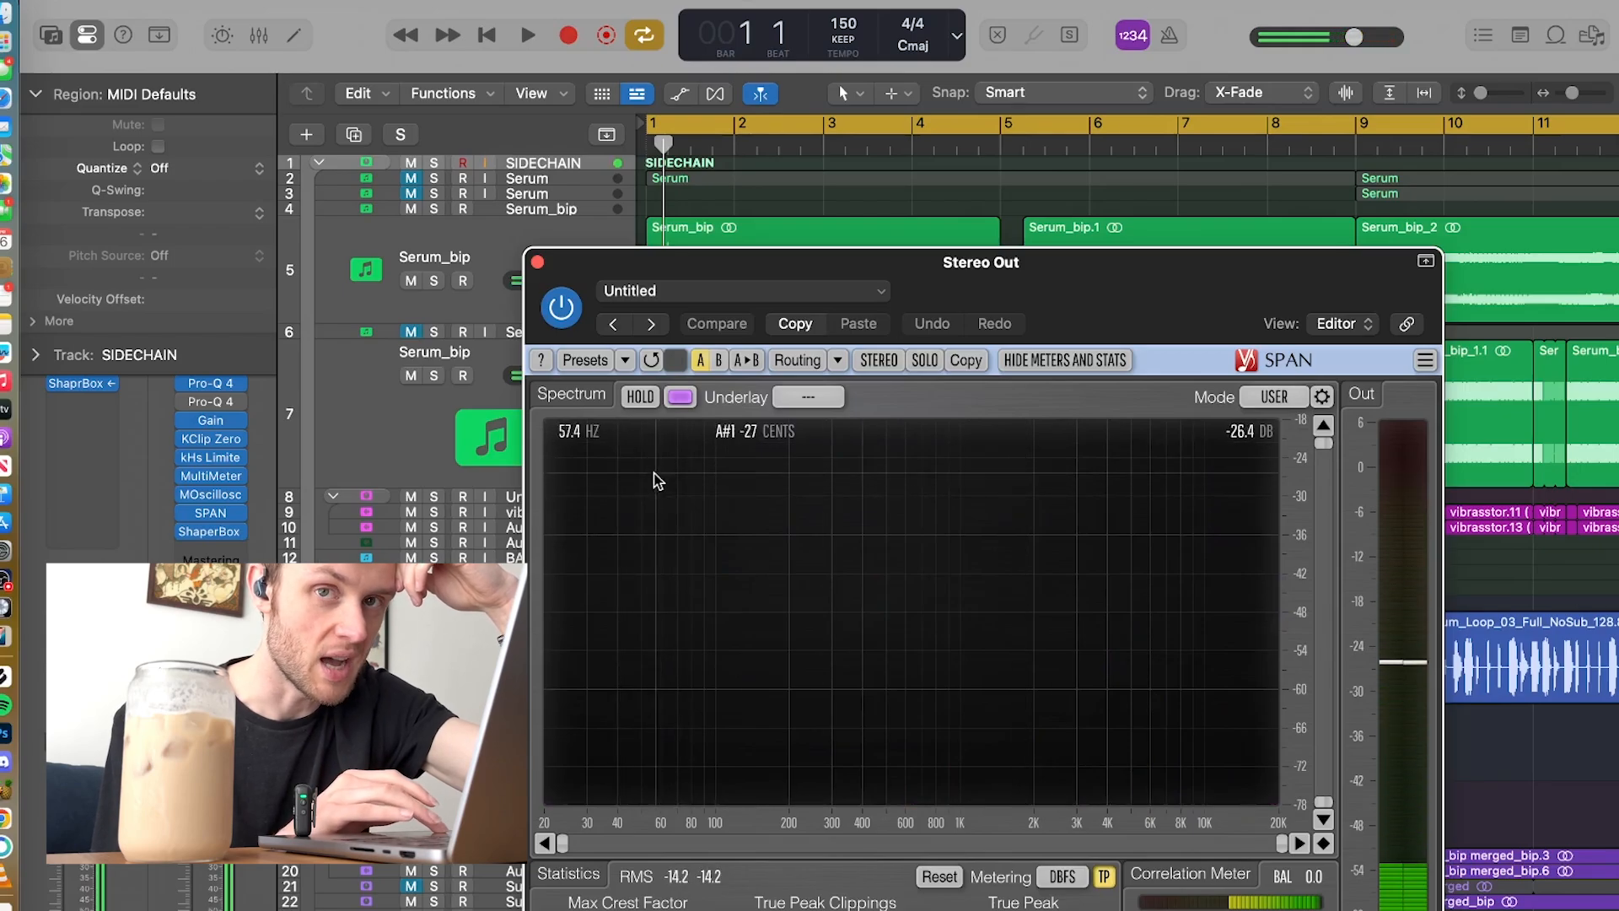
{"action": "key", "text": "space"}
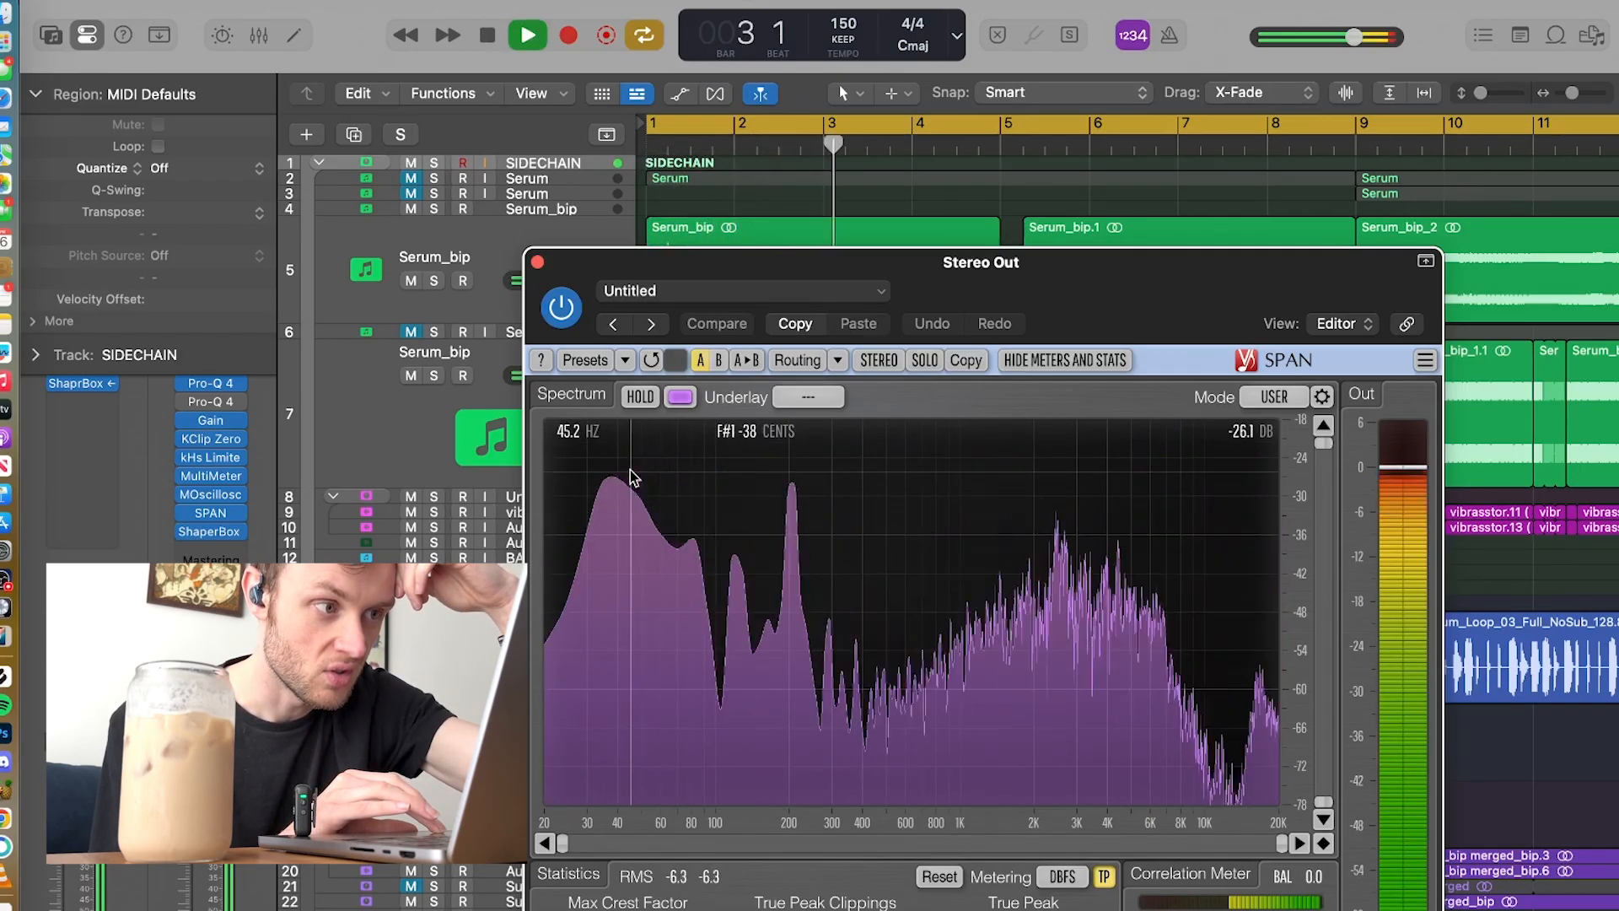
{"action": "key", "text": "space"}
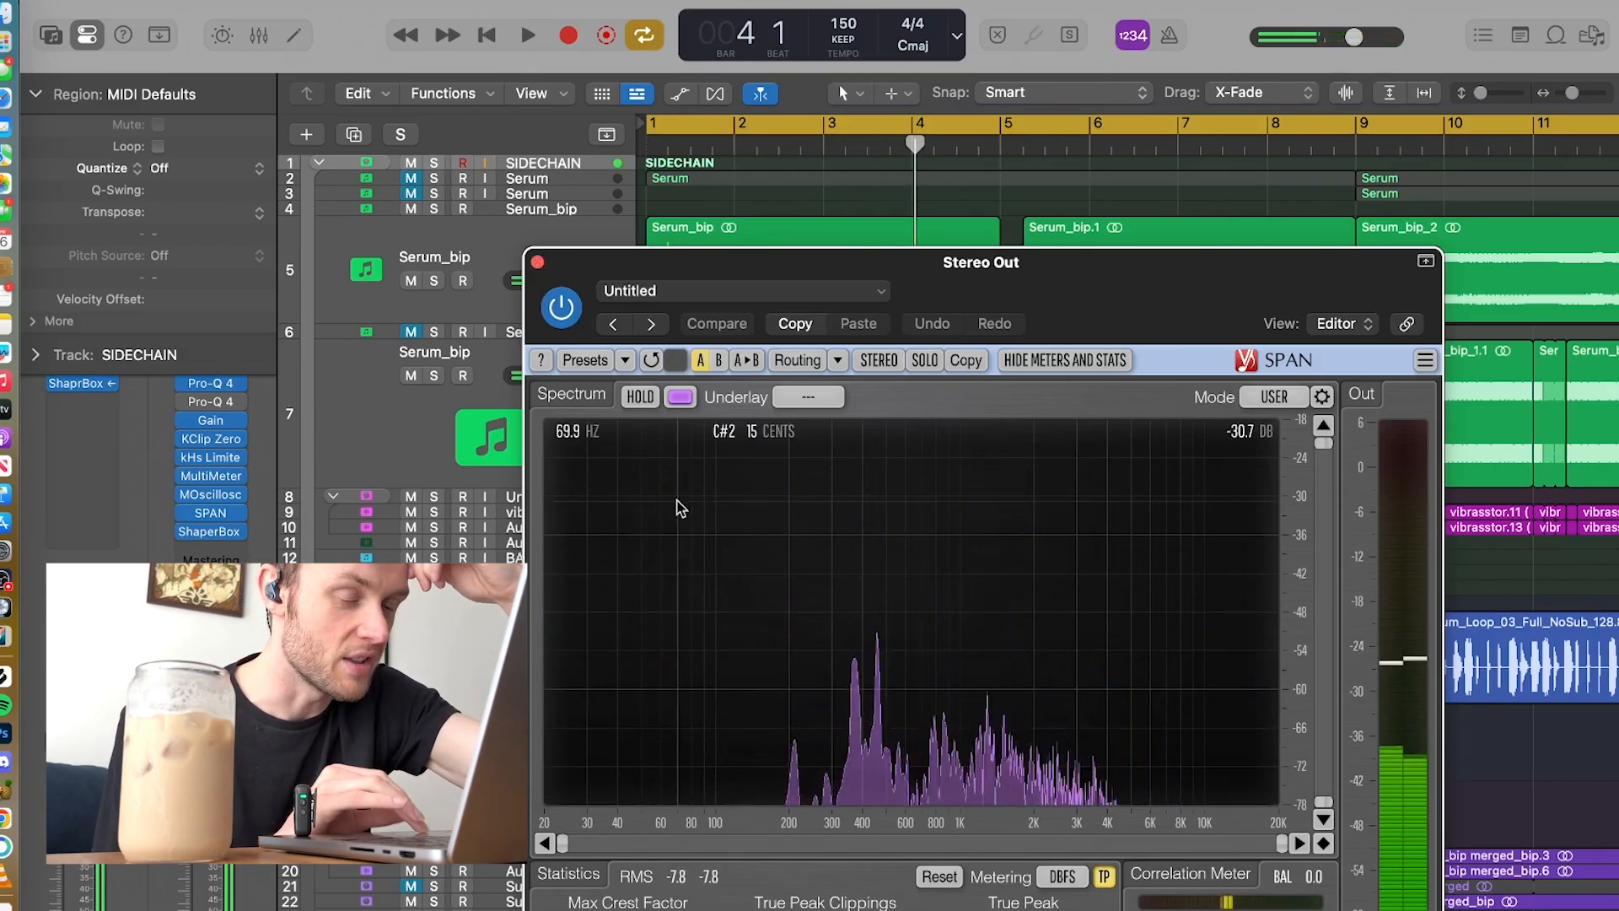
{"action": "key", "text": "space"}
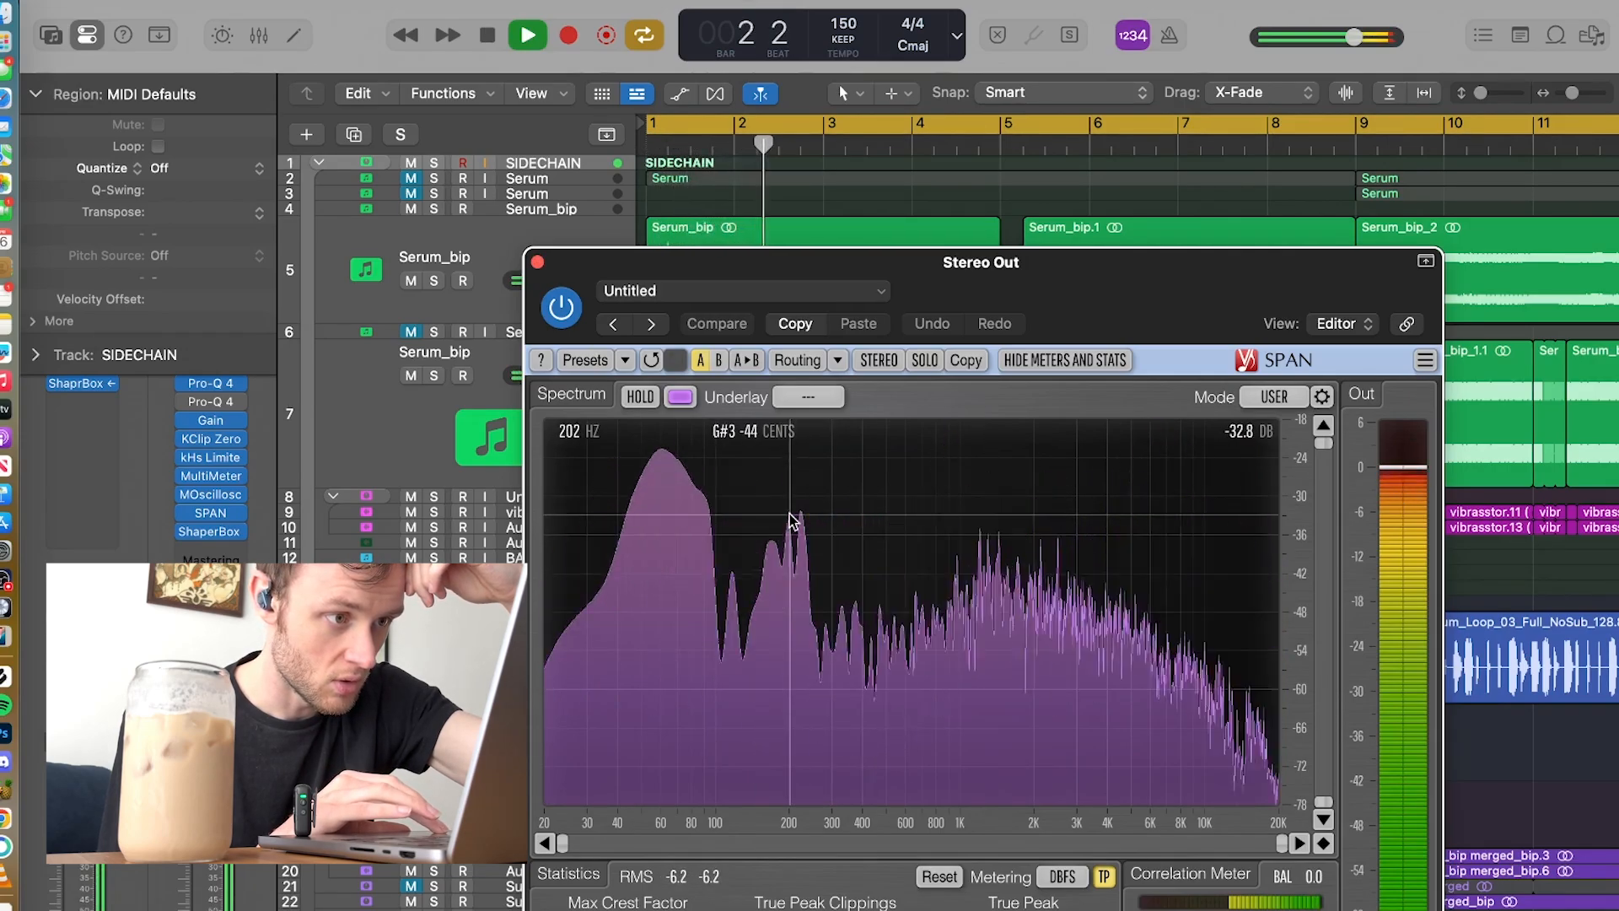
{"action": "key", "text": "space"}
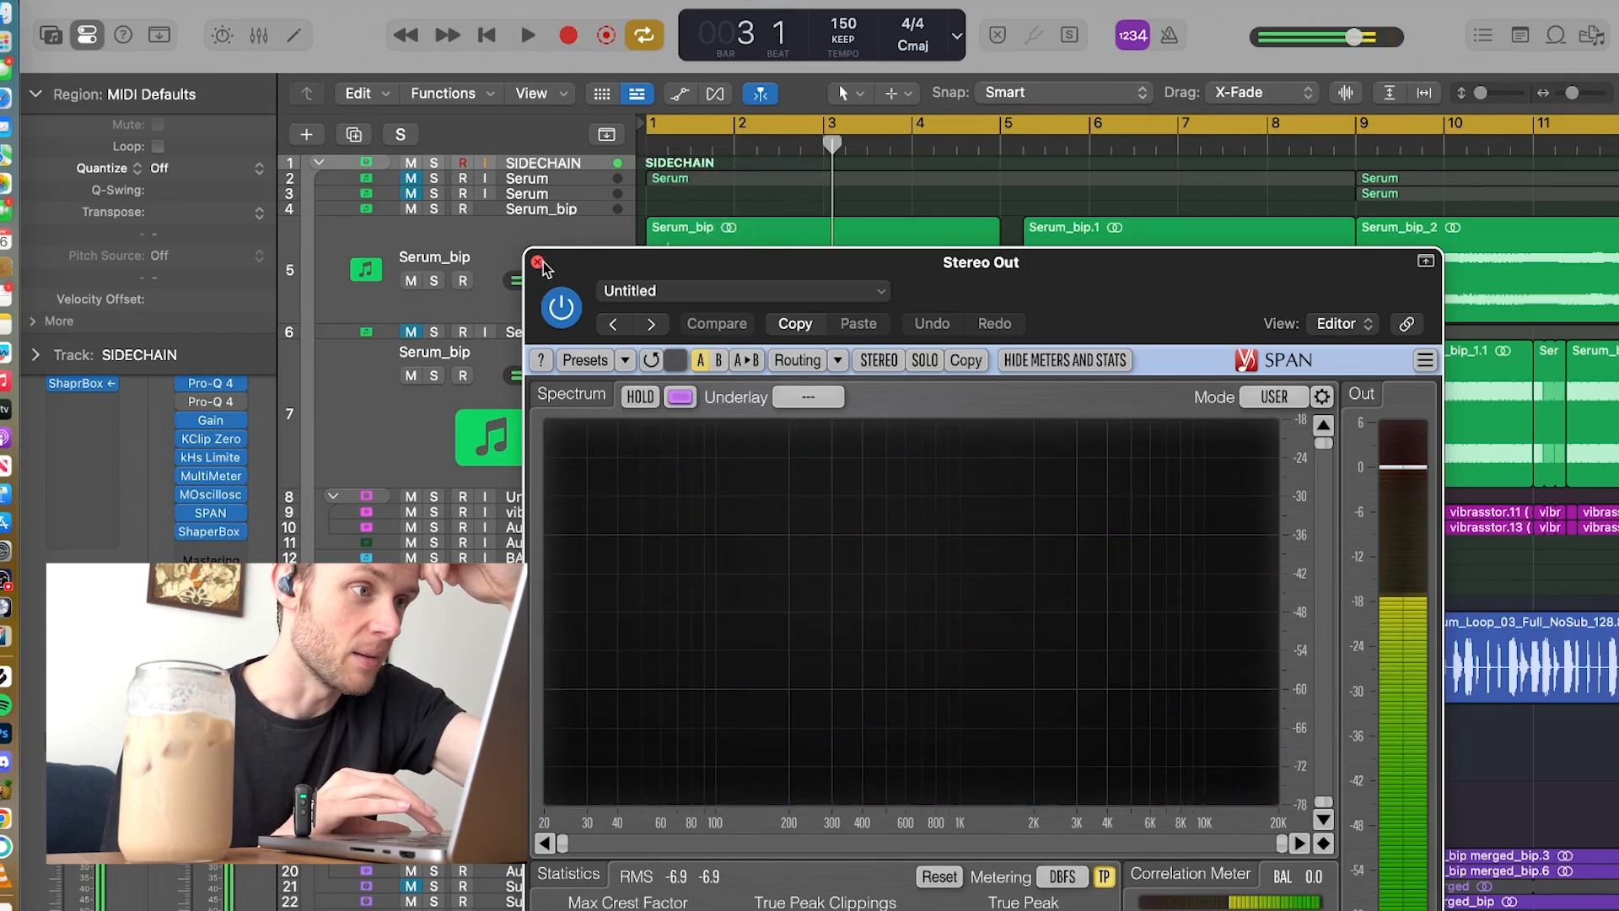
{"action": "left_click", "coordinate": [538, 263]}
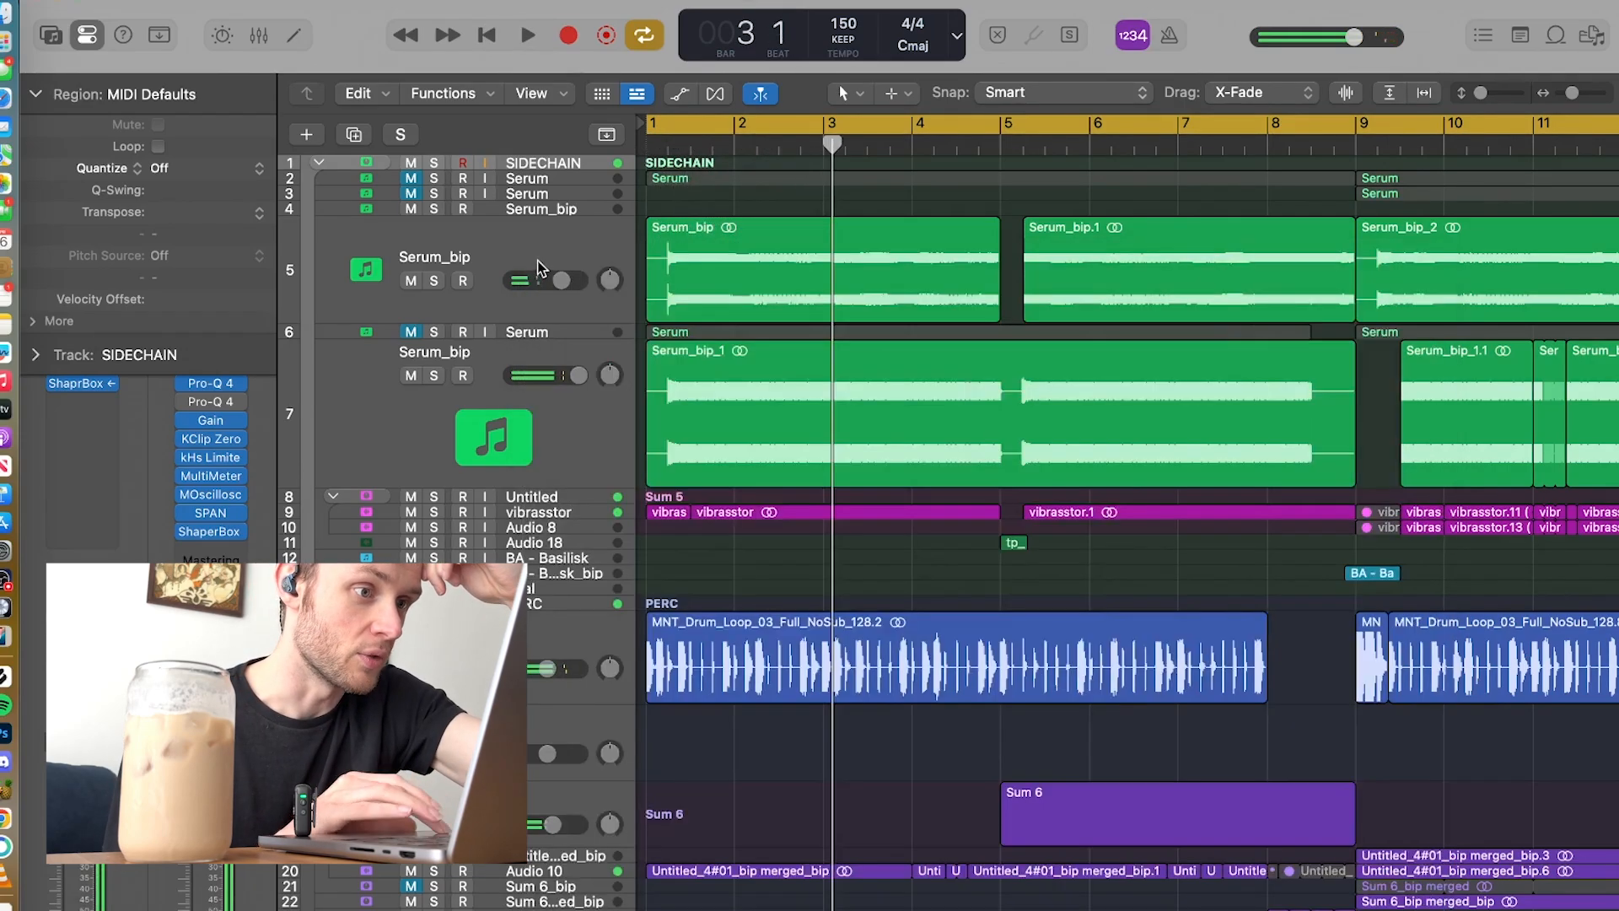
Step: Solo the vibrasstor track and play it from the start of the project
{"action": "left_click", "coordinate": [434, 513]}
{"action": "key", "text": "Return"}
{"action": "key", "text": "space"}
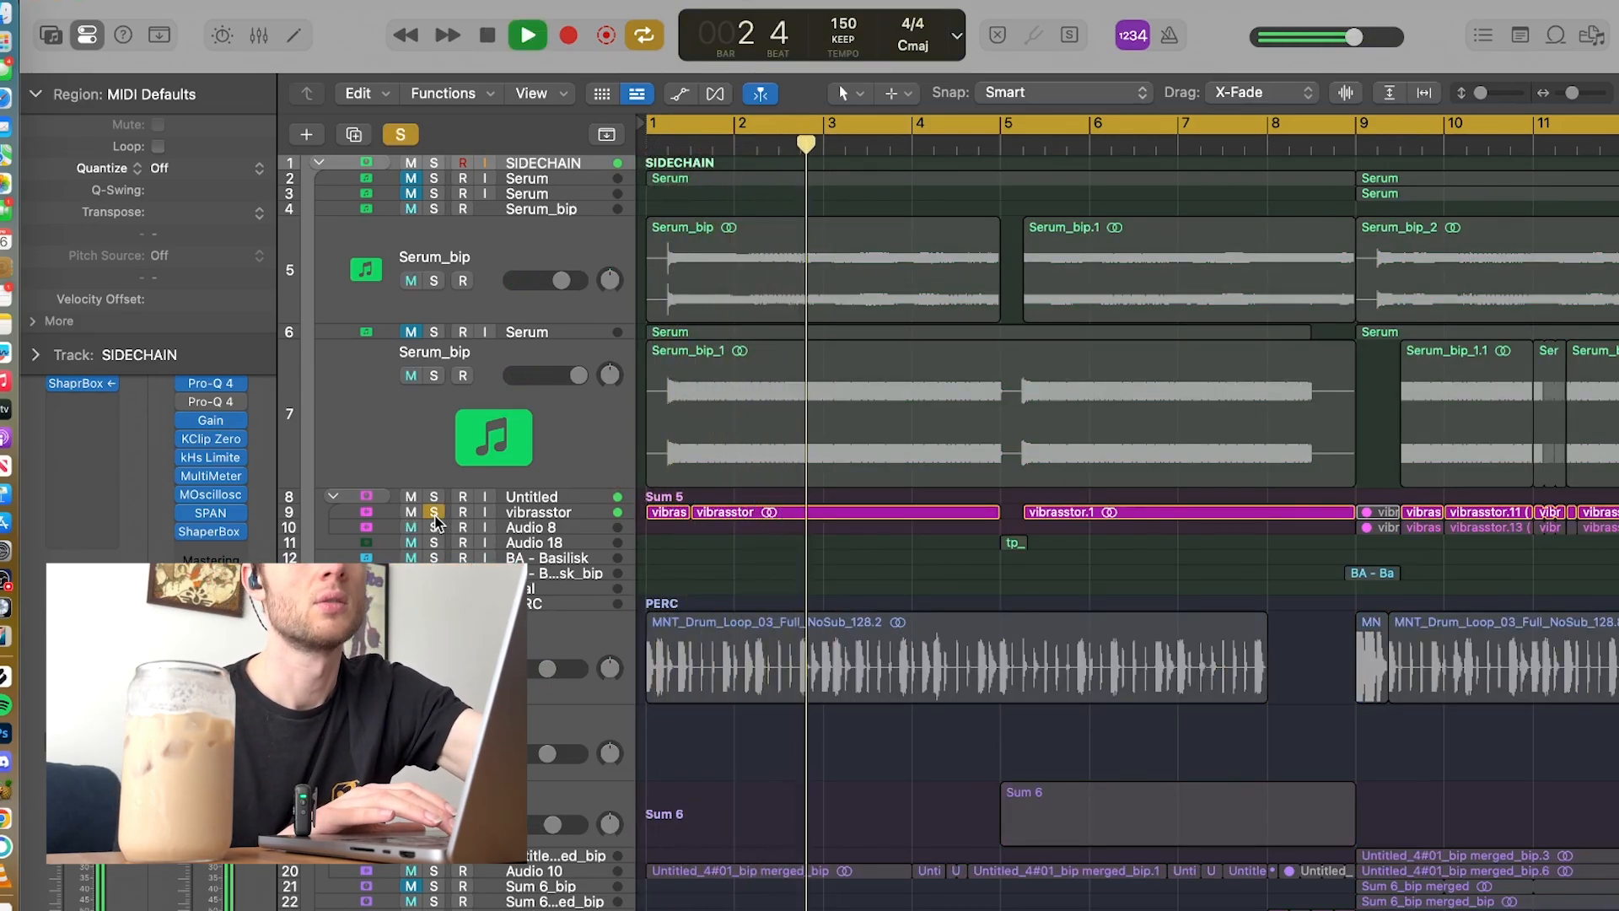
Step: Stop playback, unsolo the vibrasstor track and look over the opening section of the arrangement
{"action": "key", "text": "space"}
{"action": "left_click", "coordinate": [434, 513]}
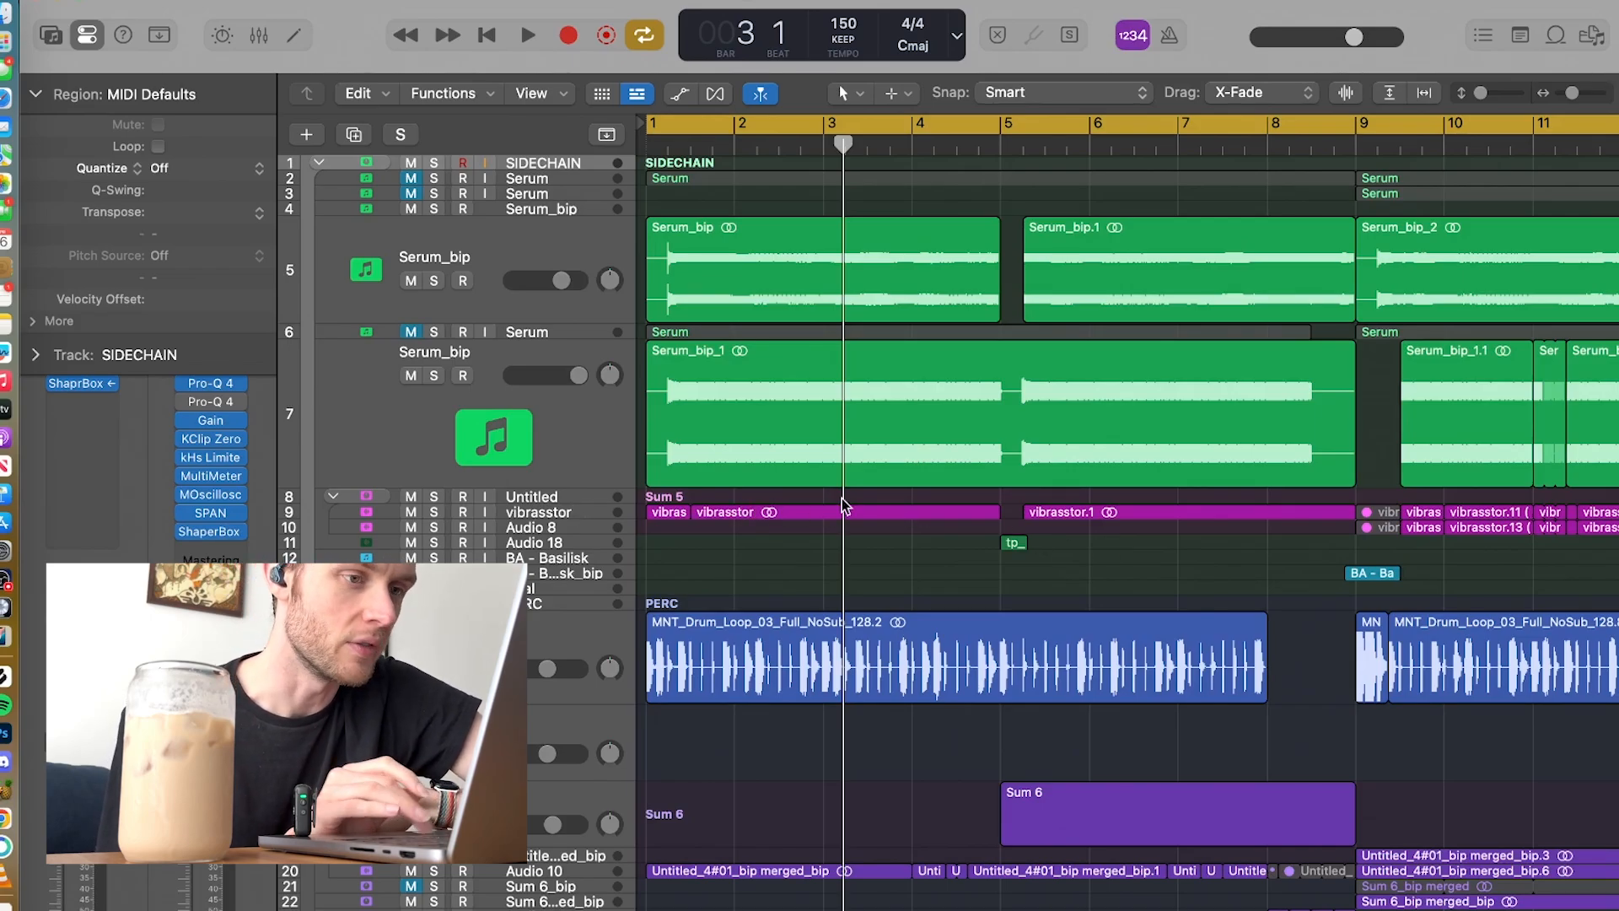
{"action": "scroll", "coordinate": [842, 499], "scroll_direction": "down", "scroll_amount": 5}
{"action": "scroll", "coordinate": [842, 503], "scroll_direction": "up", "scroll_amount": 5}
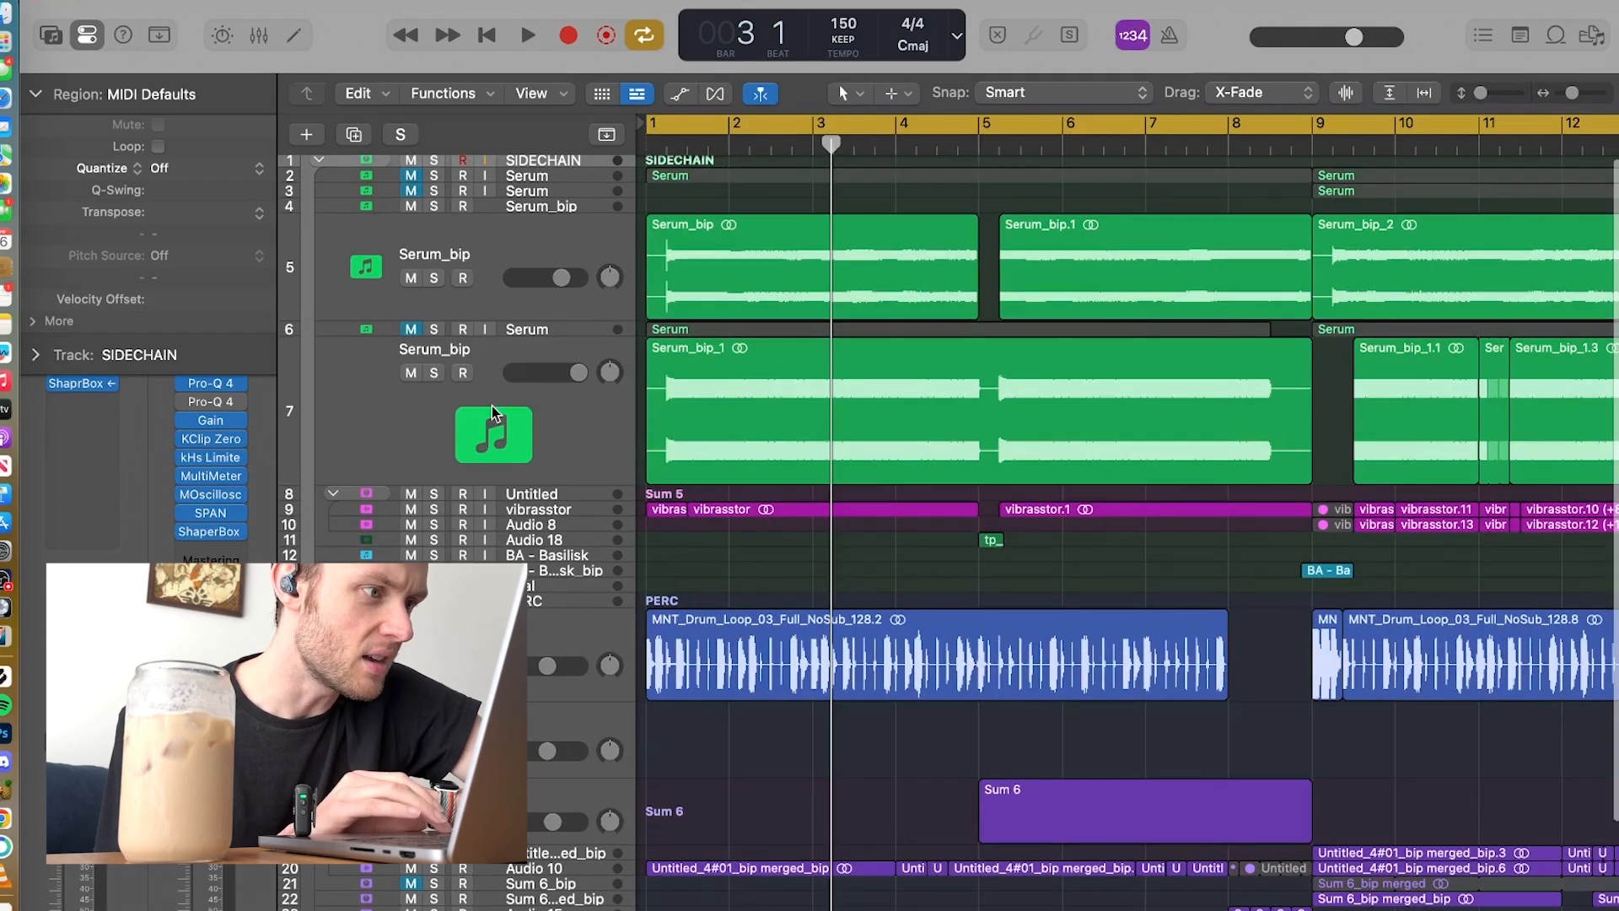
Step: Solo both large Serum_bip tracks together with vibrasstor and play the combined layers up to bar 5
{"action": "left_click", "coordinate": [435, 277]}
{"action": "left_click", "coordinate": [434, 372]}
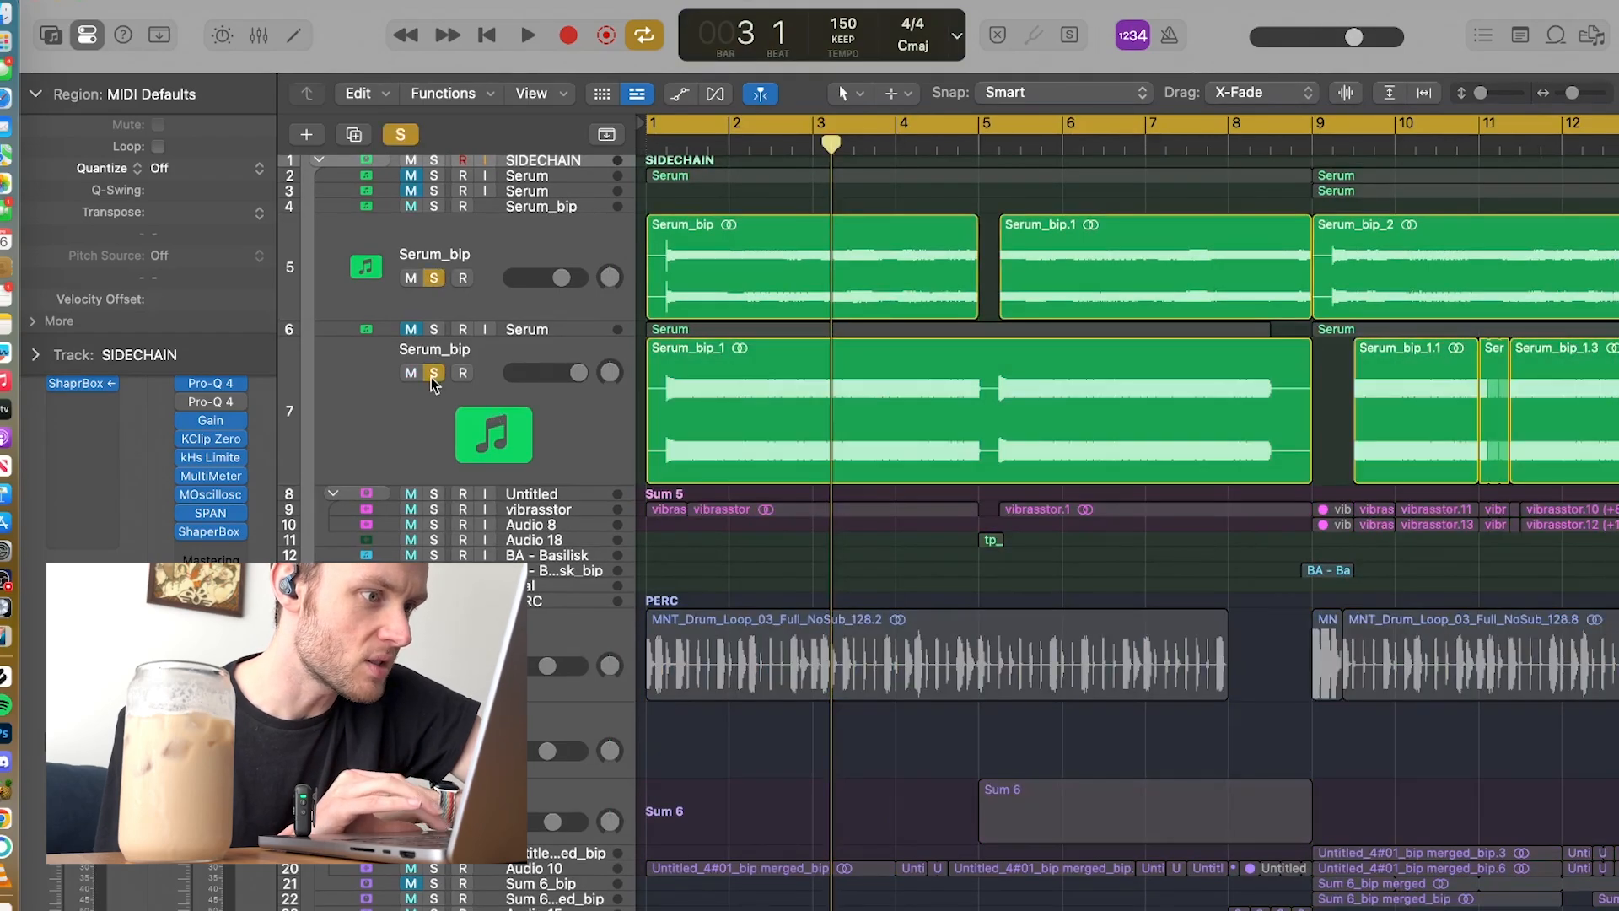
{"action": "left_click", "coordinate": [431, 511]}
{"action": "key", "text": "space"}
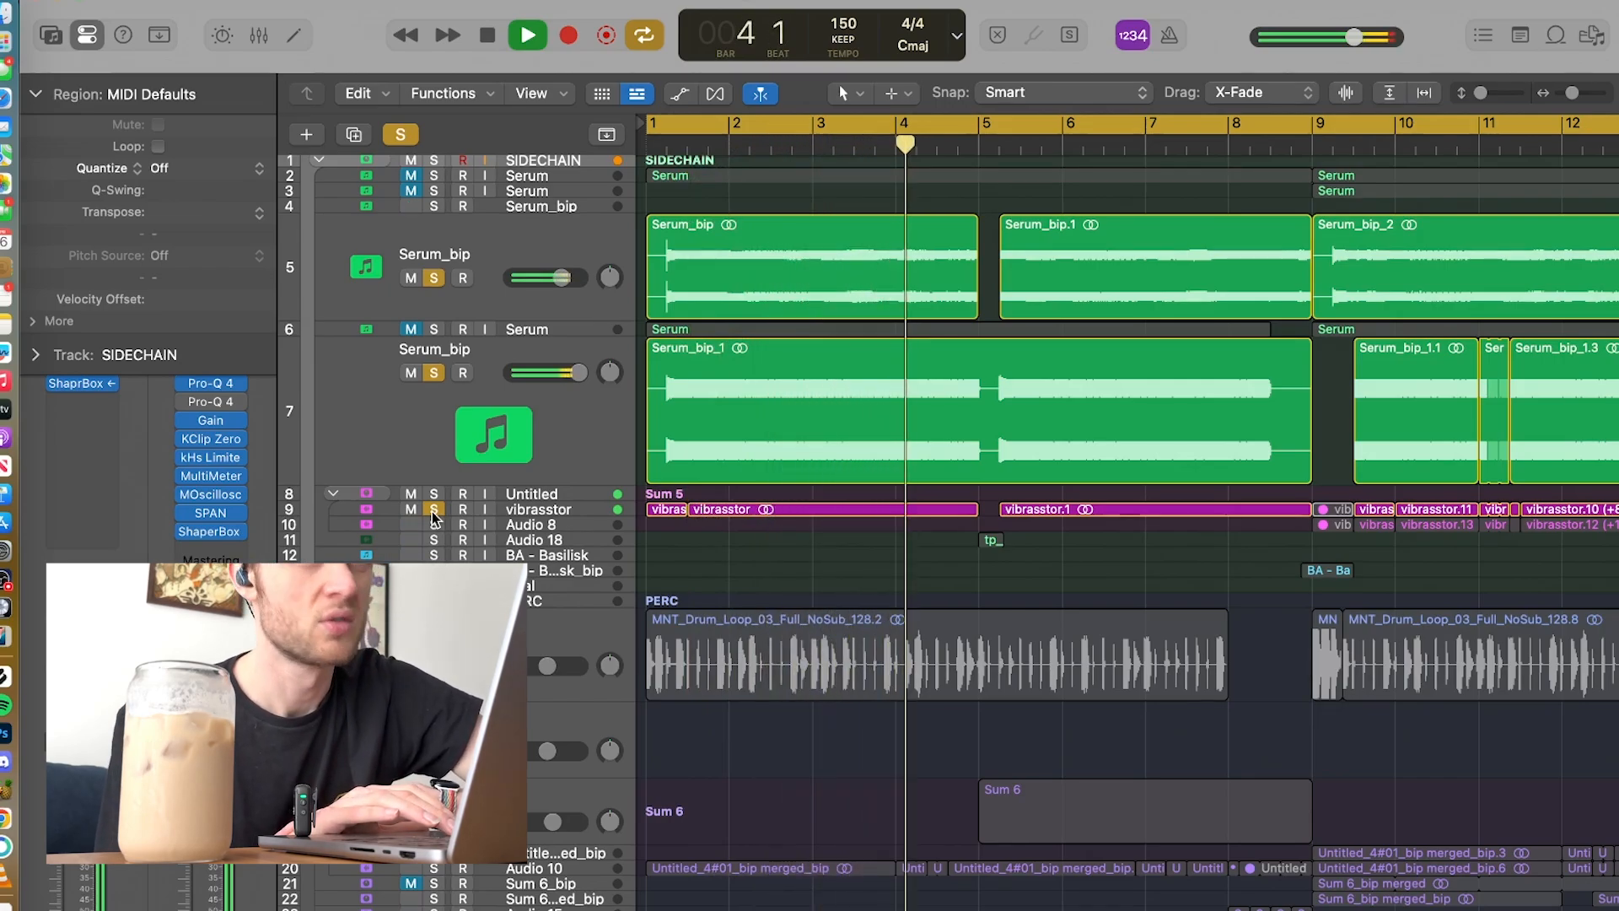
{"action": "key", "text": "space"}
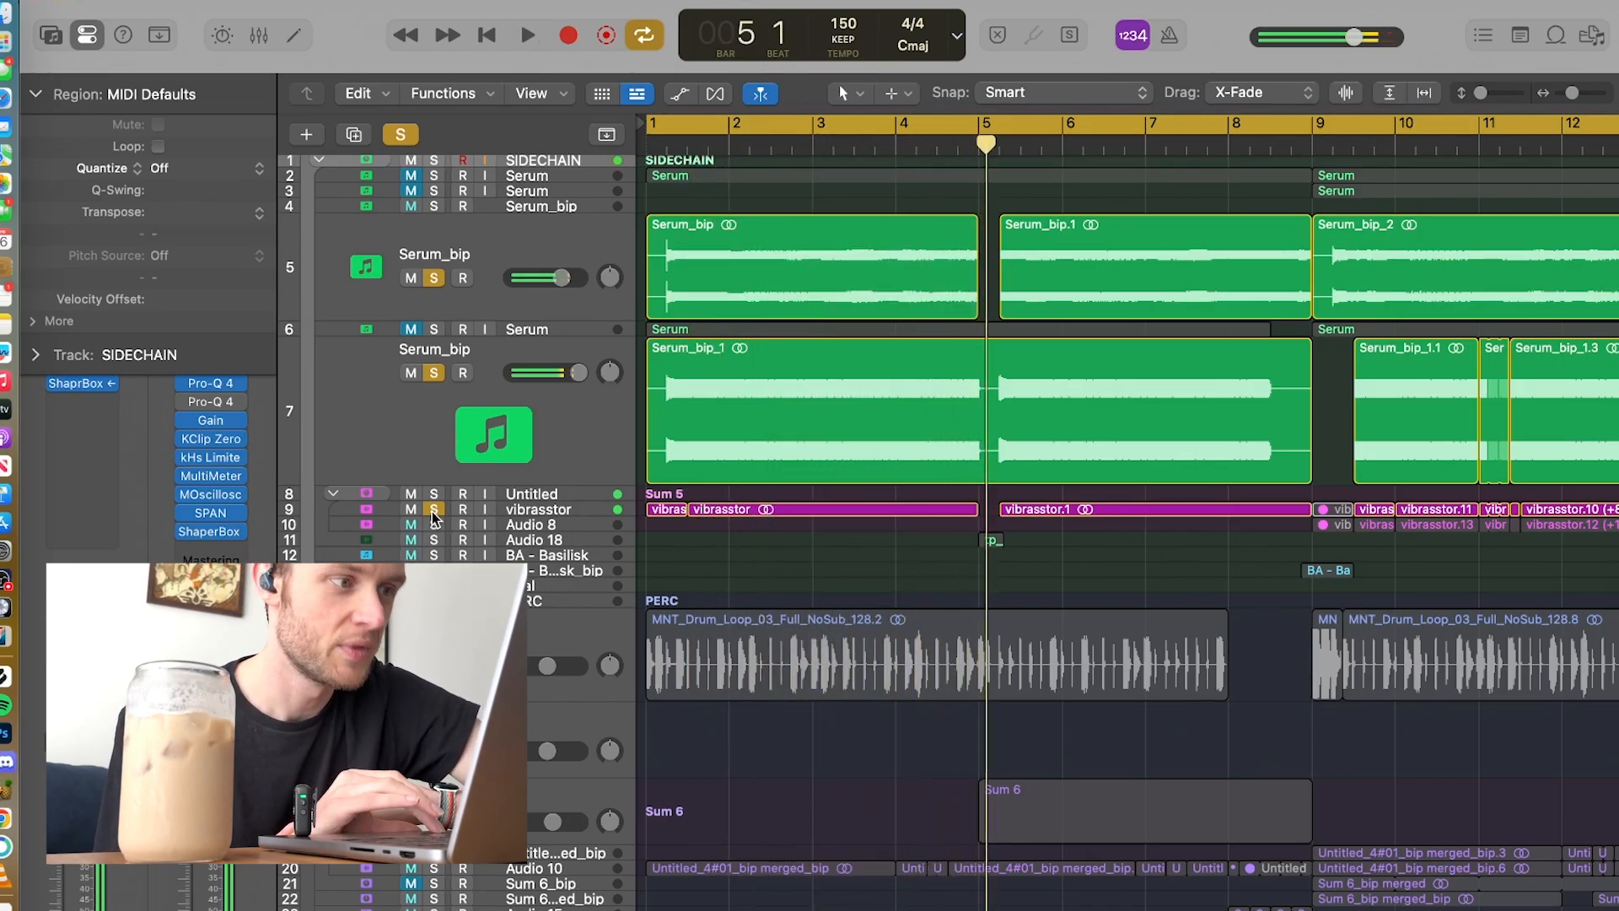
Step: Unsolo vibrasstor and the lower Serum_bip track, then play the upper Serum_bip track alone from the start
{"action": "left_click", "coordinate": [435, 509]}
{"action": "left_click", "coordinate": [434, 372]}
{"action": "key", "text": "space"}
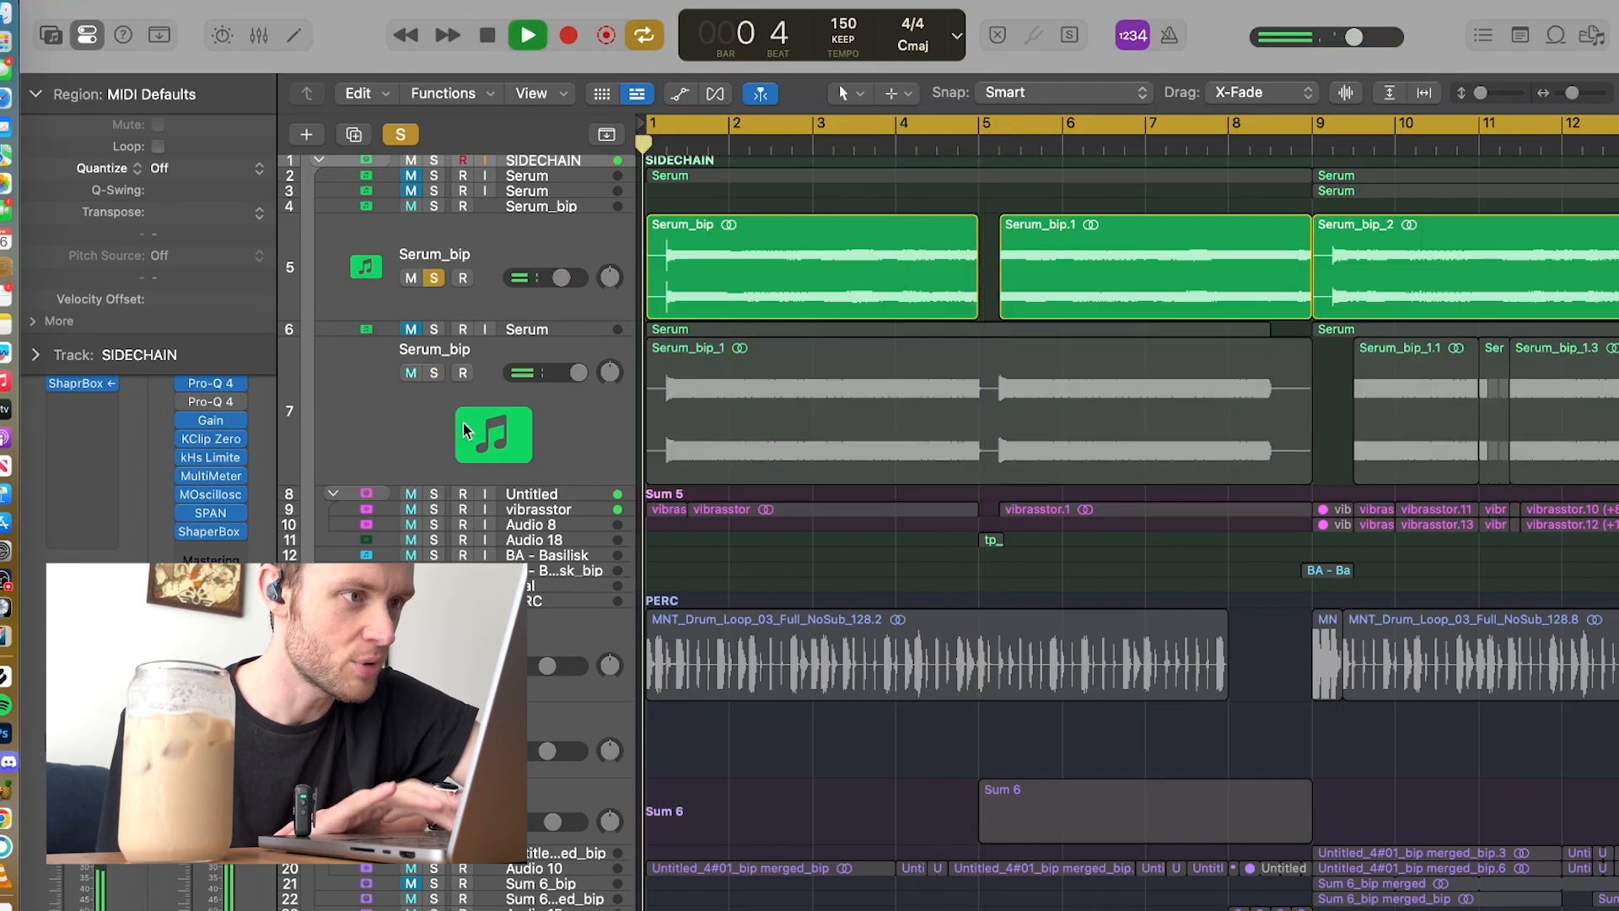
Step: Examine the bass patch's oscillators, effects chain and LFO 2 curve in Serum 2 during playback
{"action": "left_click", "coordinate": [542, 251]}
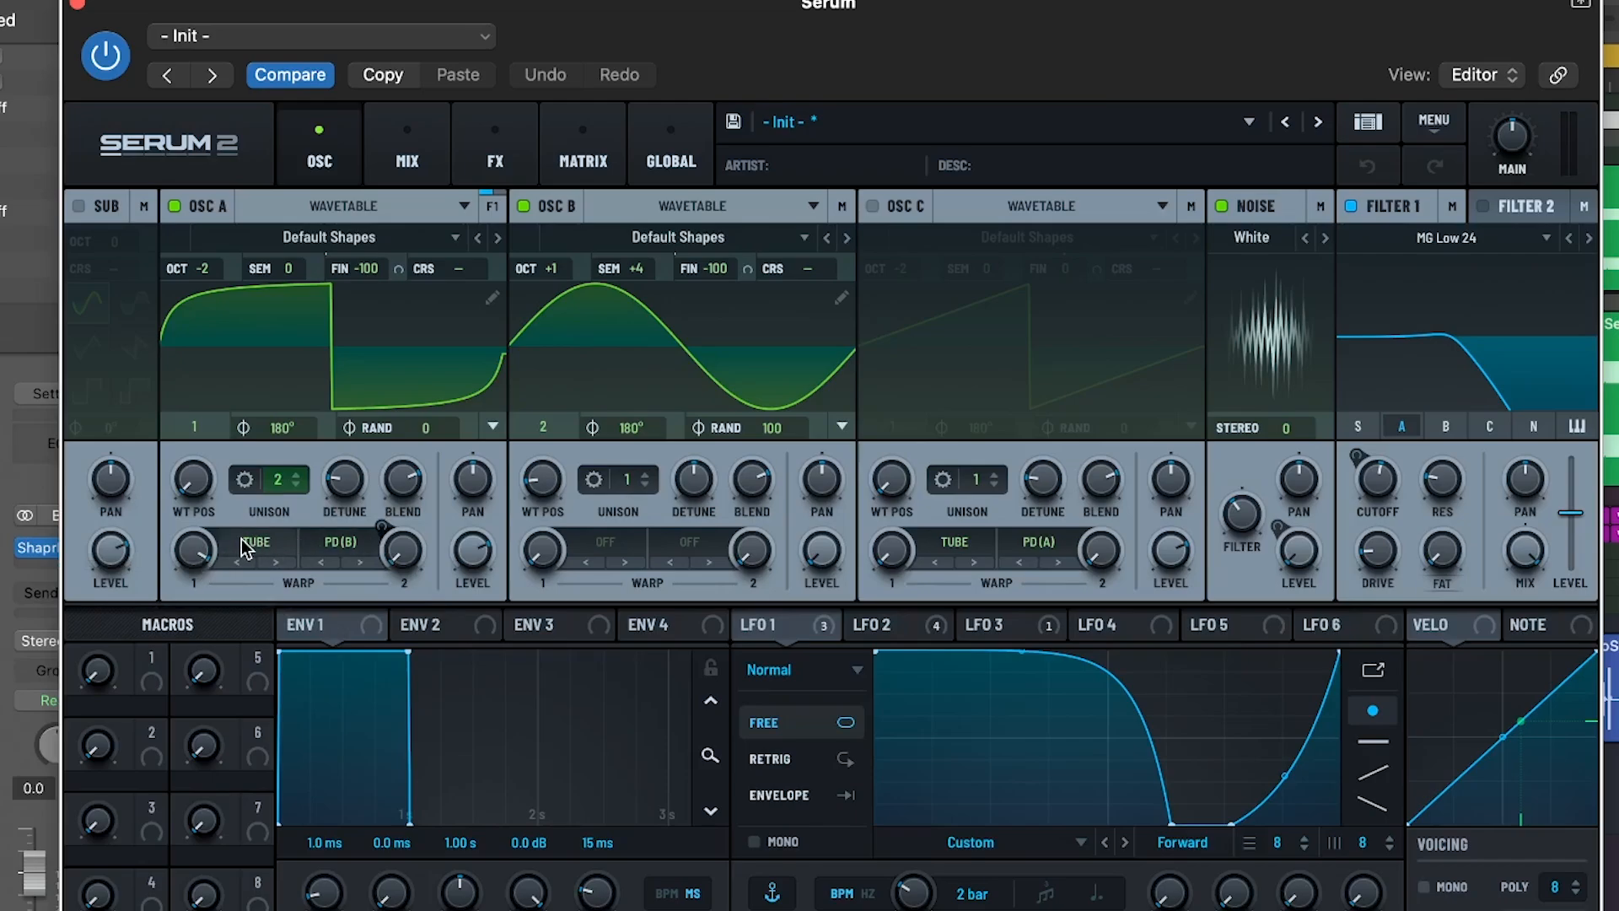
{"action": "mouse_move", "coordinate": [402, 563]}
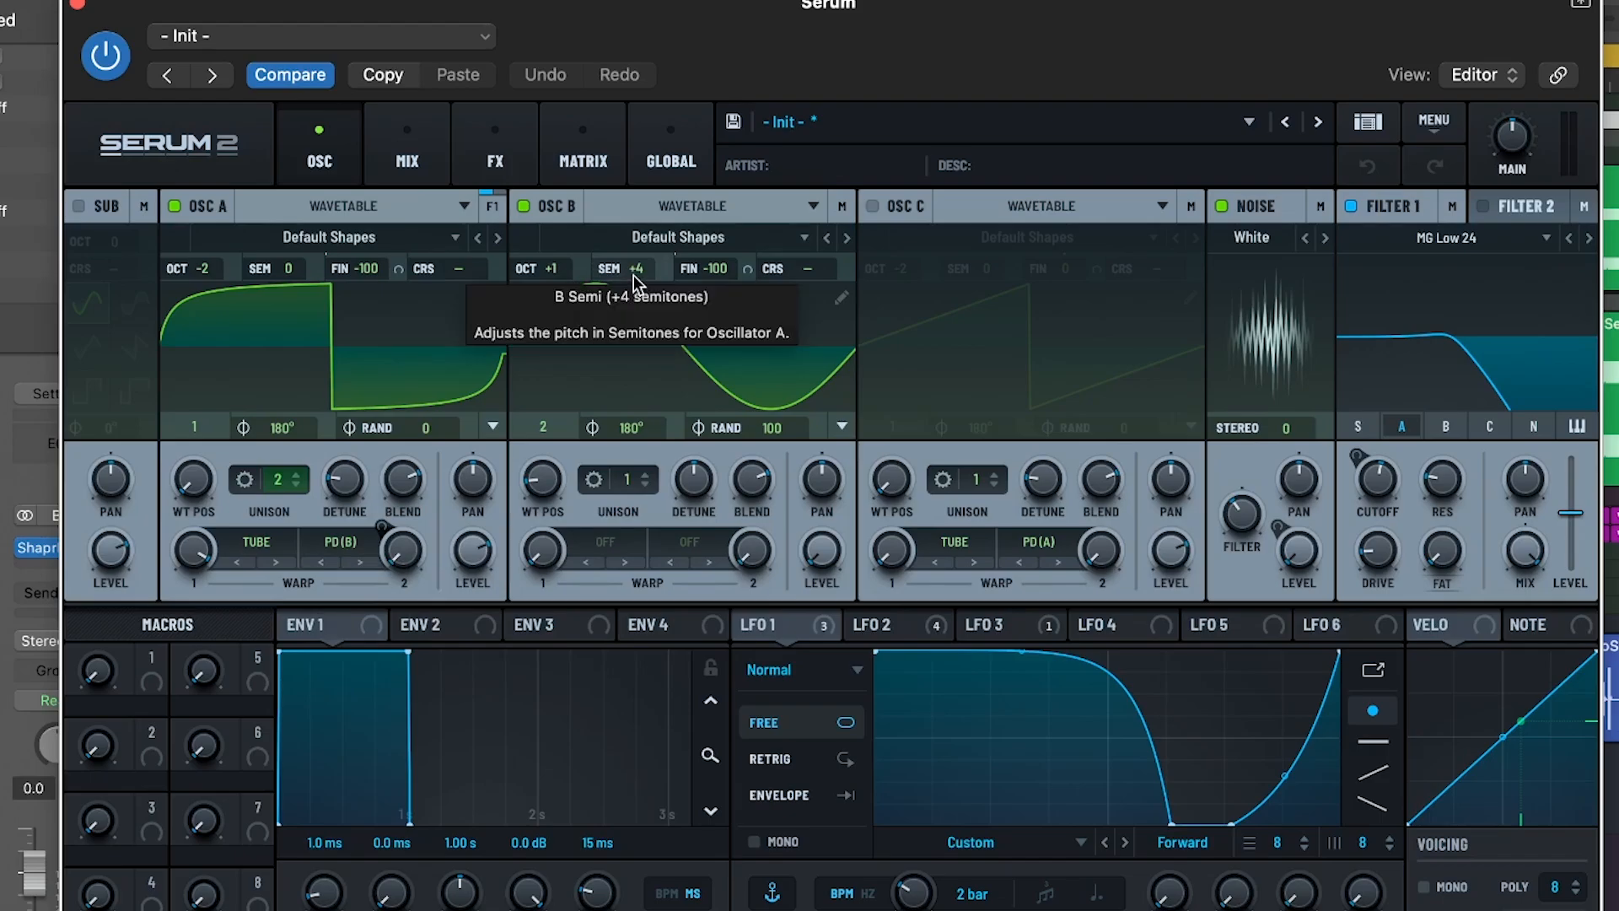
{"action": "left_click", "coordinate": [494, 147]}
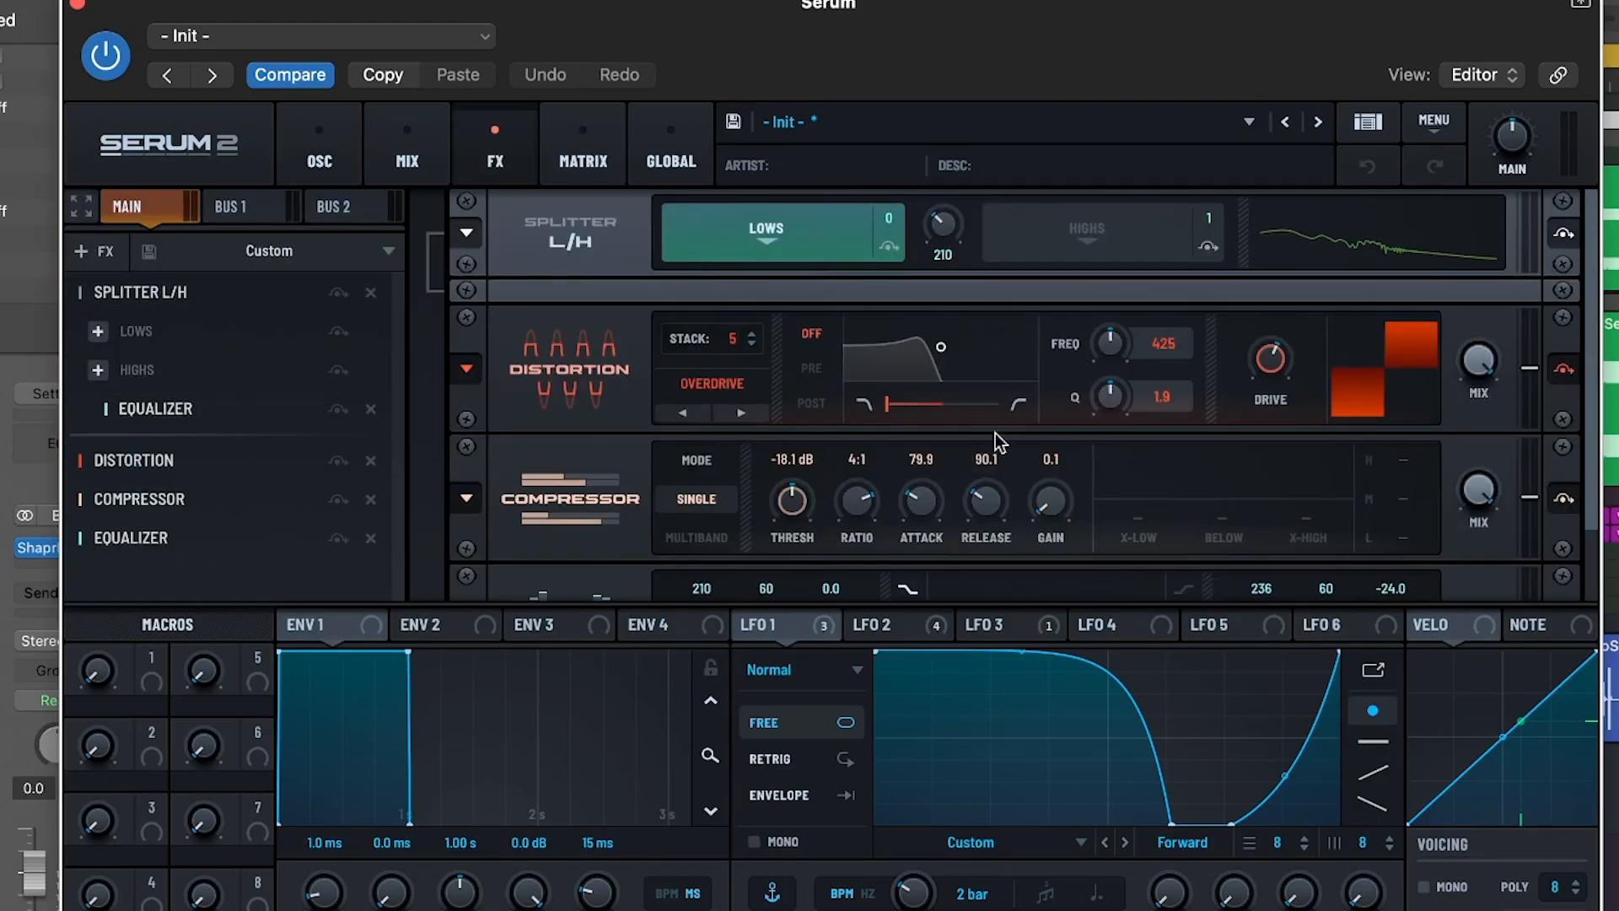
{"action": "scroll", "coordinate": [585, 458], "scroll_direction": "down", "scroll_amount": 2}
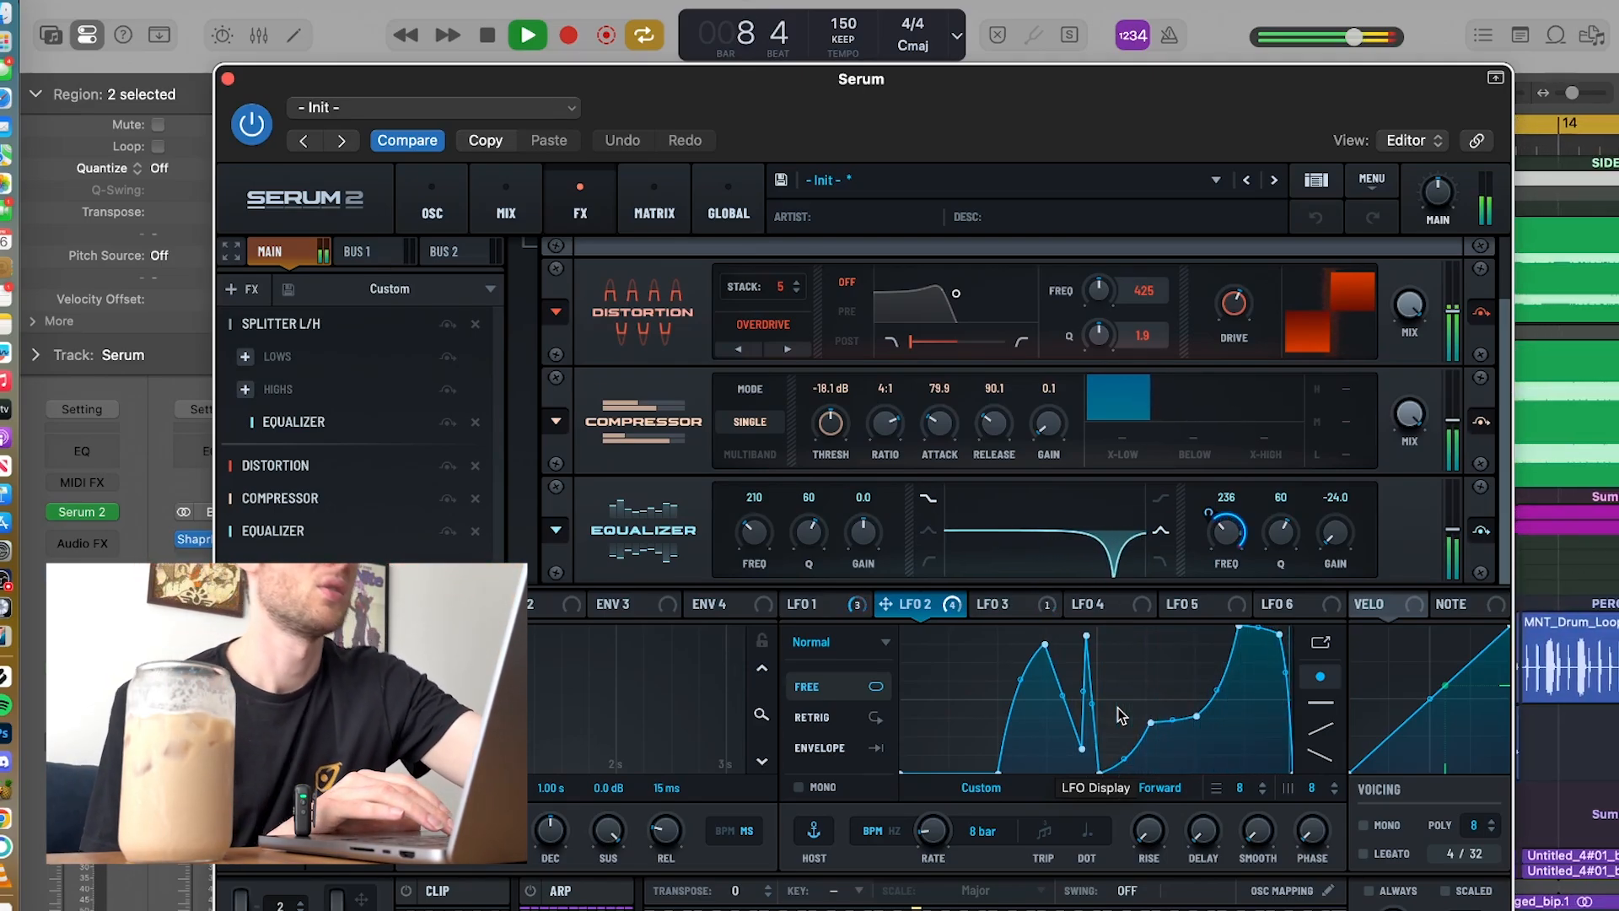
{"action": "key", "text": "space"}
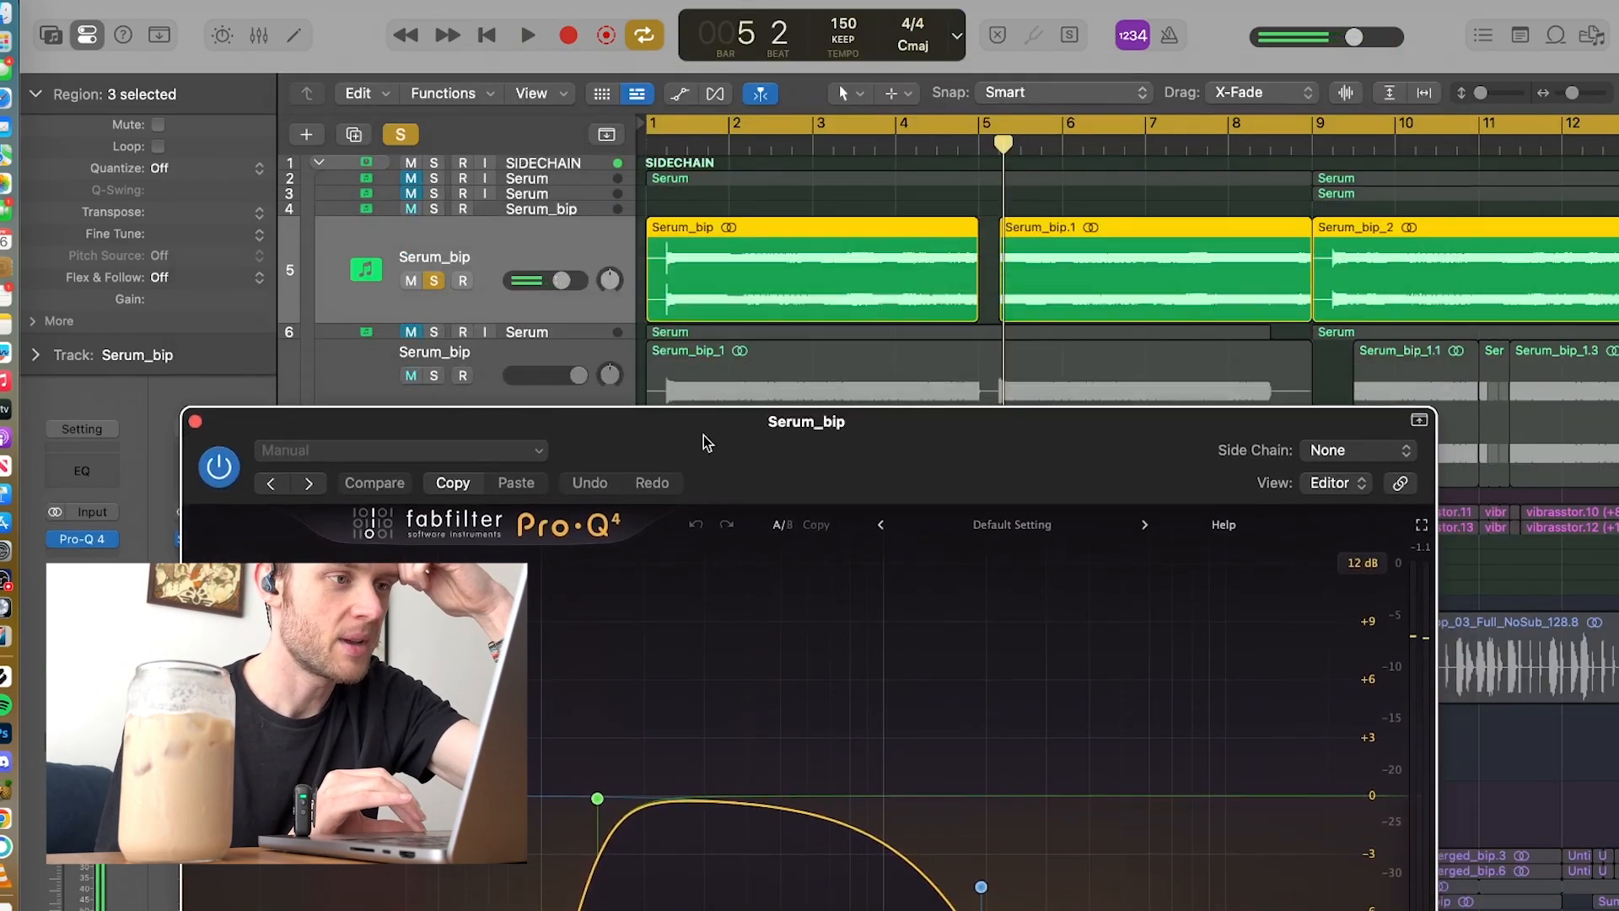
Step: Examine the Pro-Q 4 curve on the upper Serum_bip track, moving its window aside to play the soloed sound
{"action": "left_click_drag", "start_coordinate": [724, 427], "coordinate": [689, 125]}
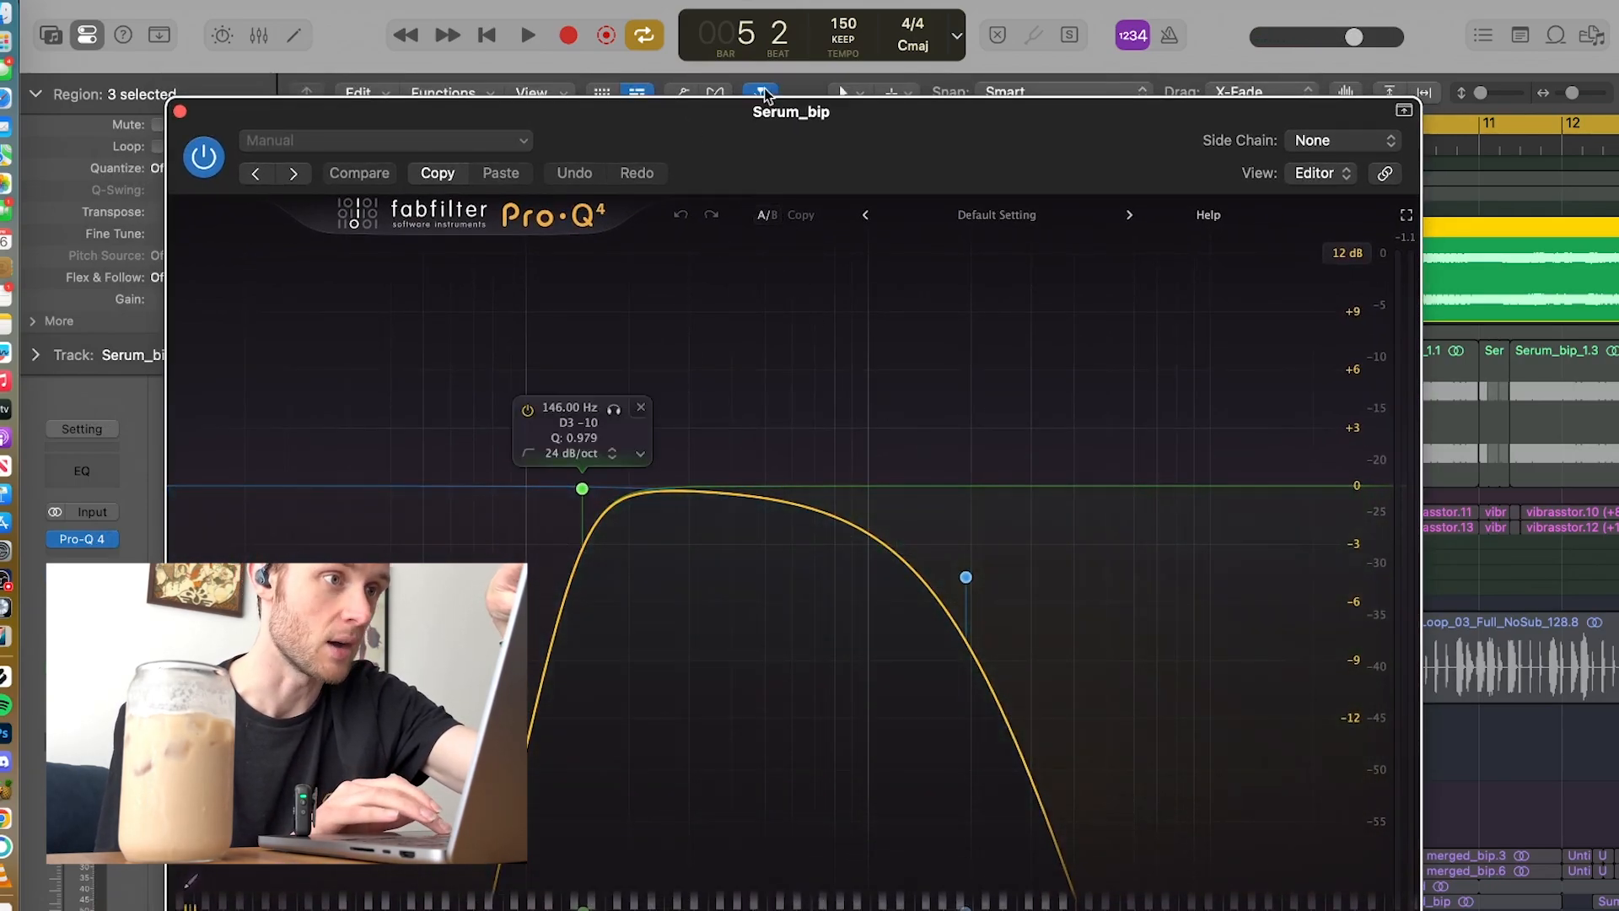
{"action": "left_click_drag", "start_coordinate": [761, 162], "coordinate": [737, 673]}
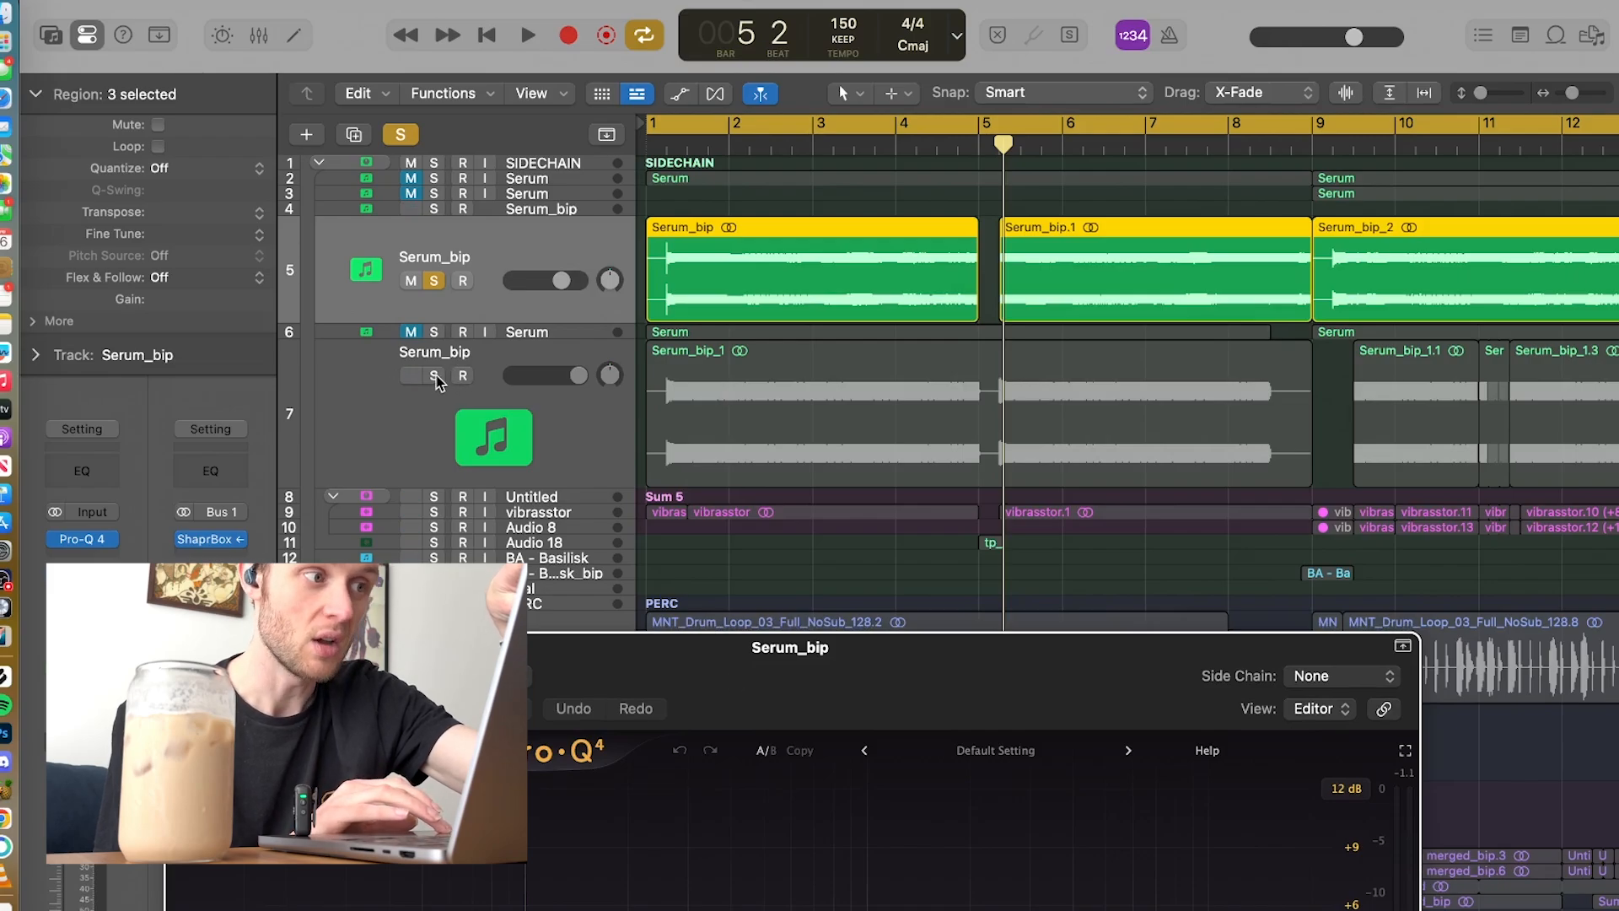
{"action": "key", "text": "space"}
{"action": "left_click_drag", "start_coordinate": [723, 658], "coordinate": [731, 169]}
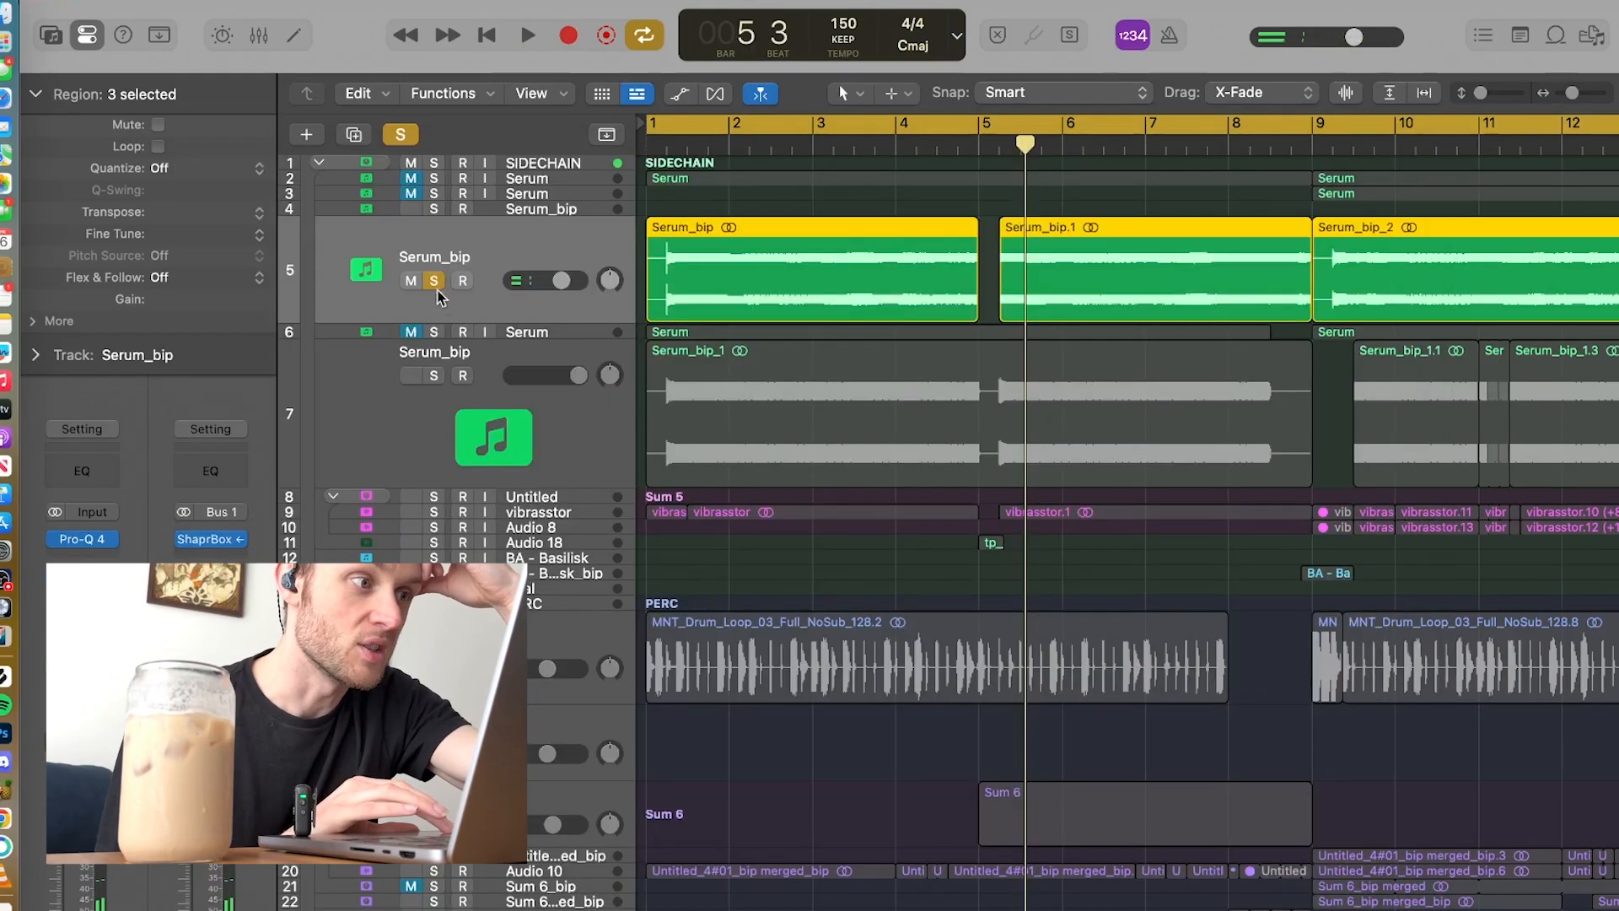
Step: Switch the solo to the lower Serum_bip track, play it from the start, and select the track
{"action": "left_click", "coordinate": [434, 280]}
{"action": "left_click", "coordinate": [434, 376]}
{"action": "key", "text": "Return"}
{"action": "key", "text": "space"}
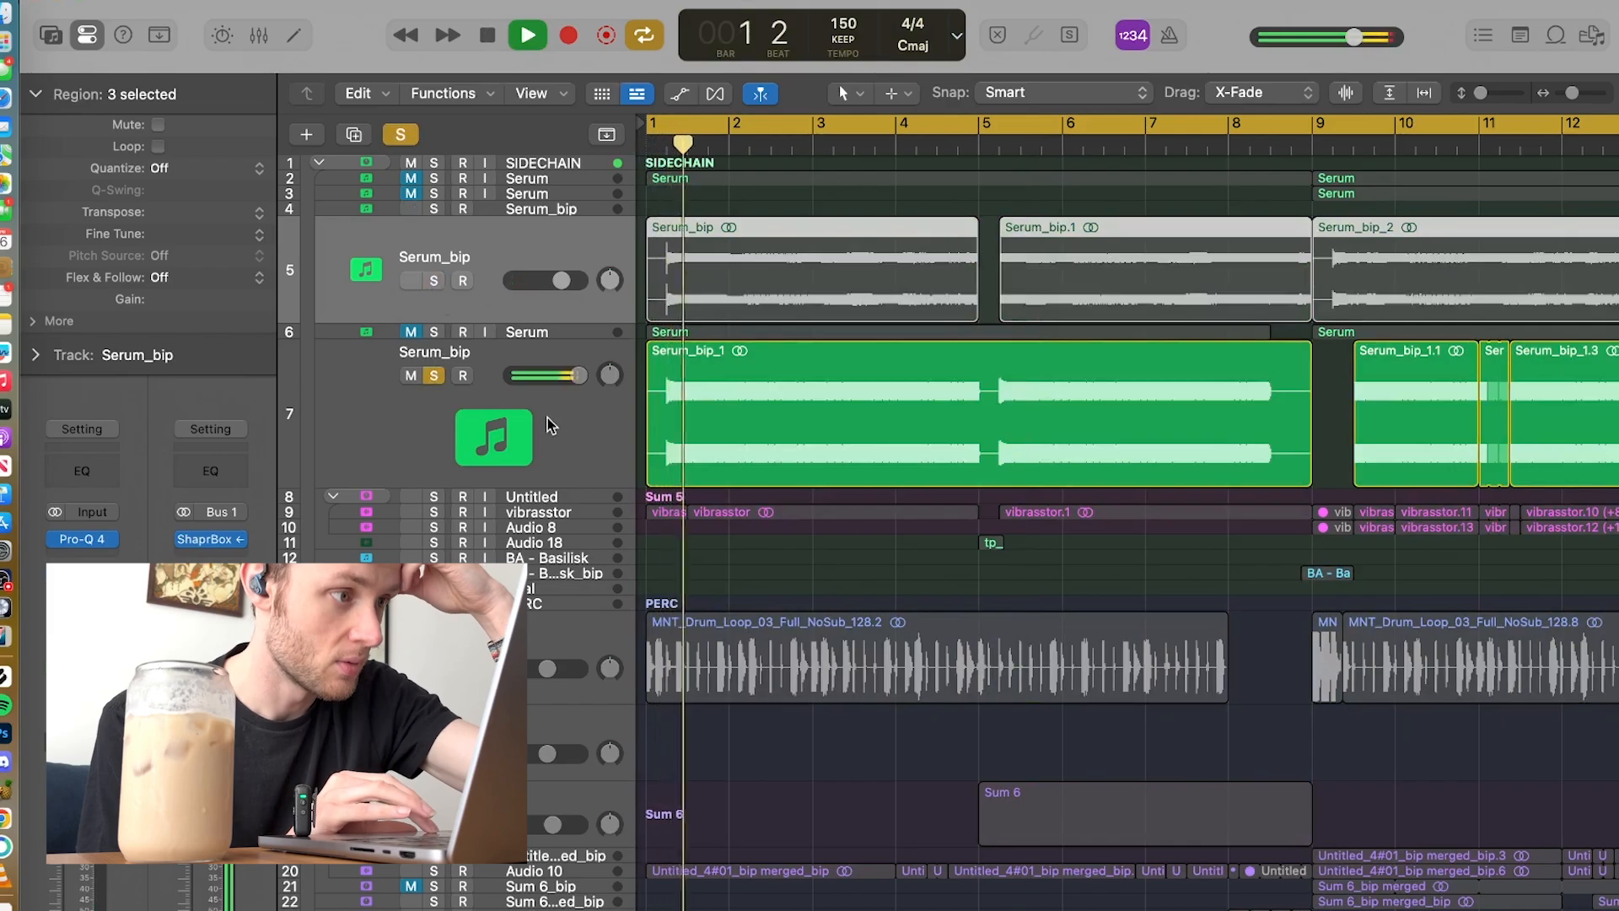
{"action": "left_click", "coordinate": [548, 425]}
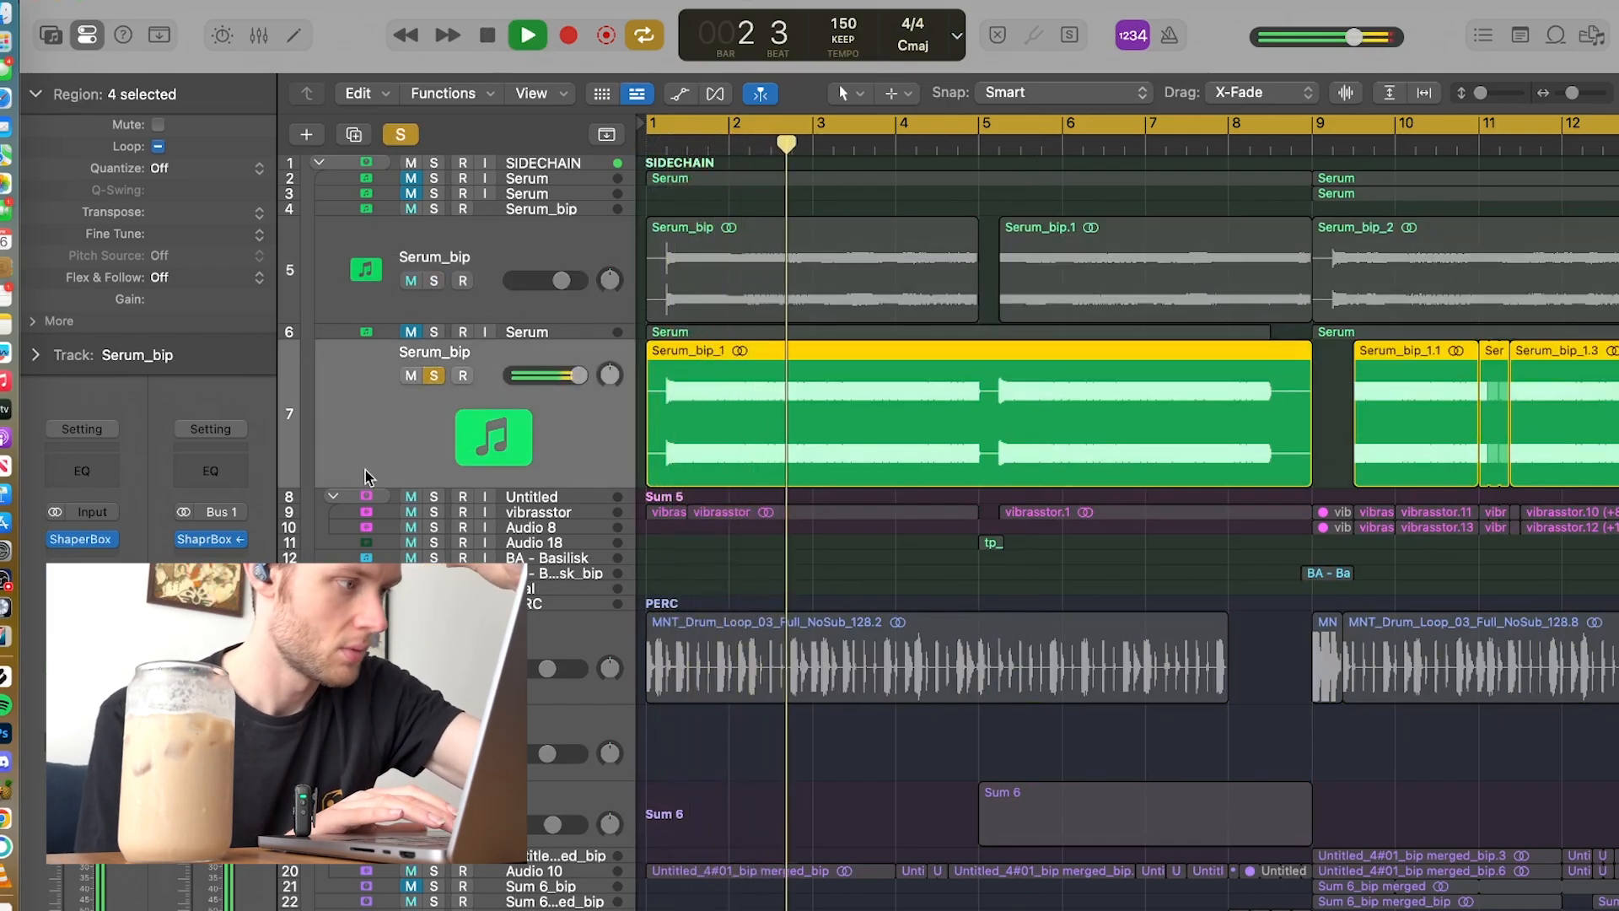
{"action": "key", "text": "space"}
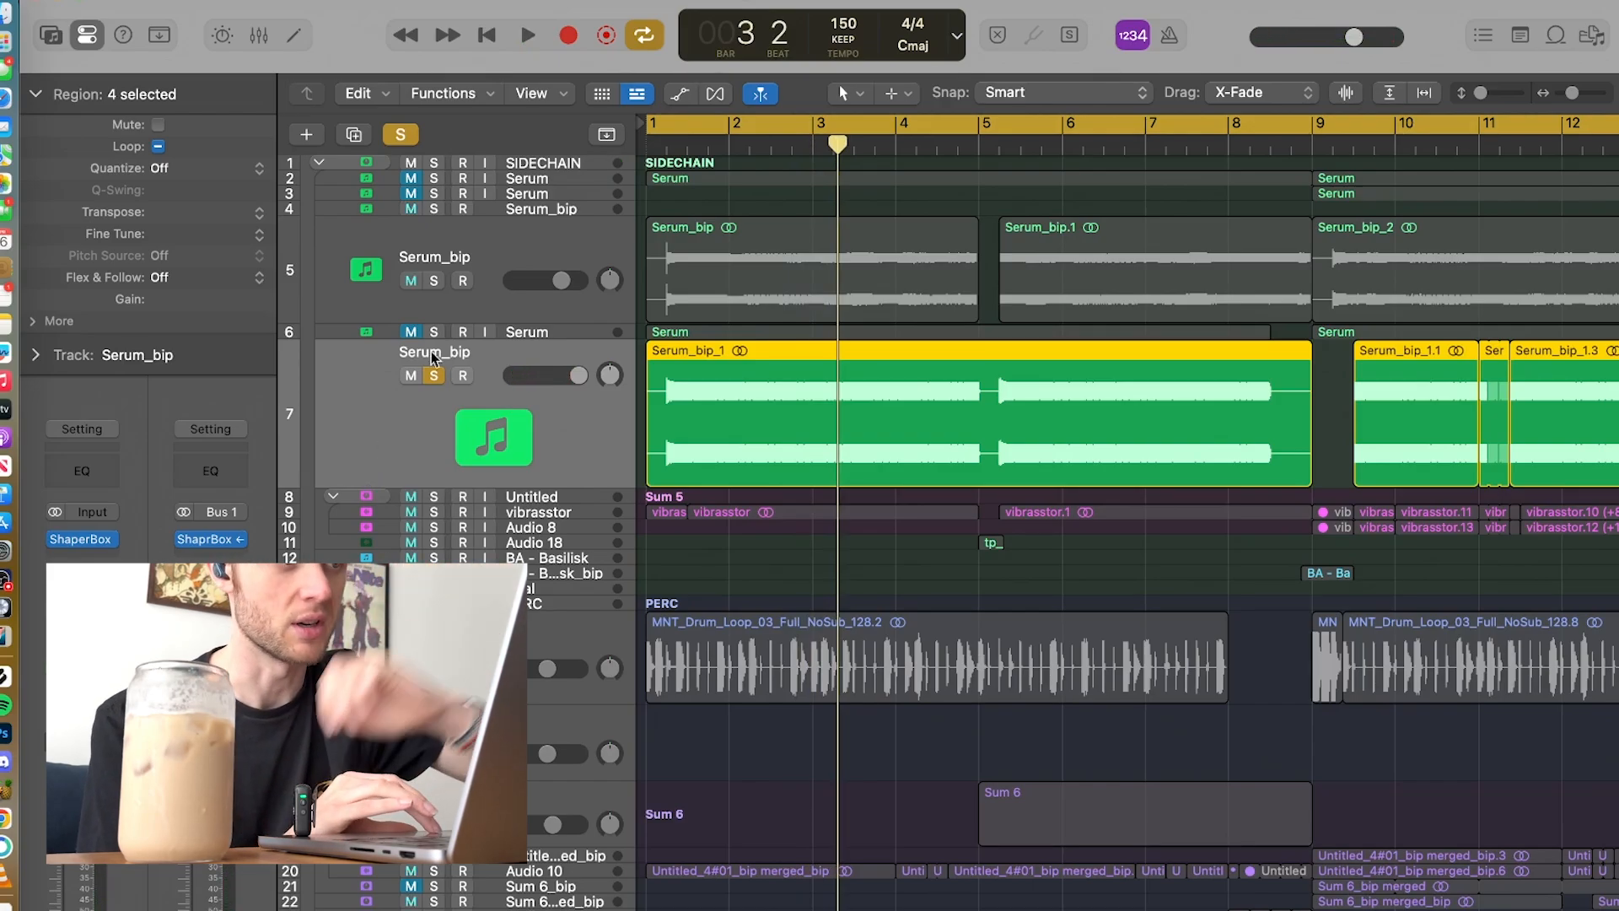
Step: Add the upper Serum_bip track to the solo and play both Serum layers together
{"action": "left_click", "coordinate": [433, 285]}
{"action": "key", "text": "space"}
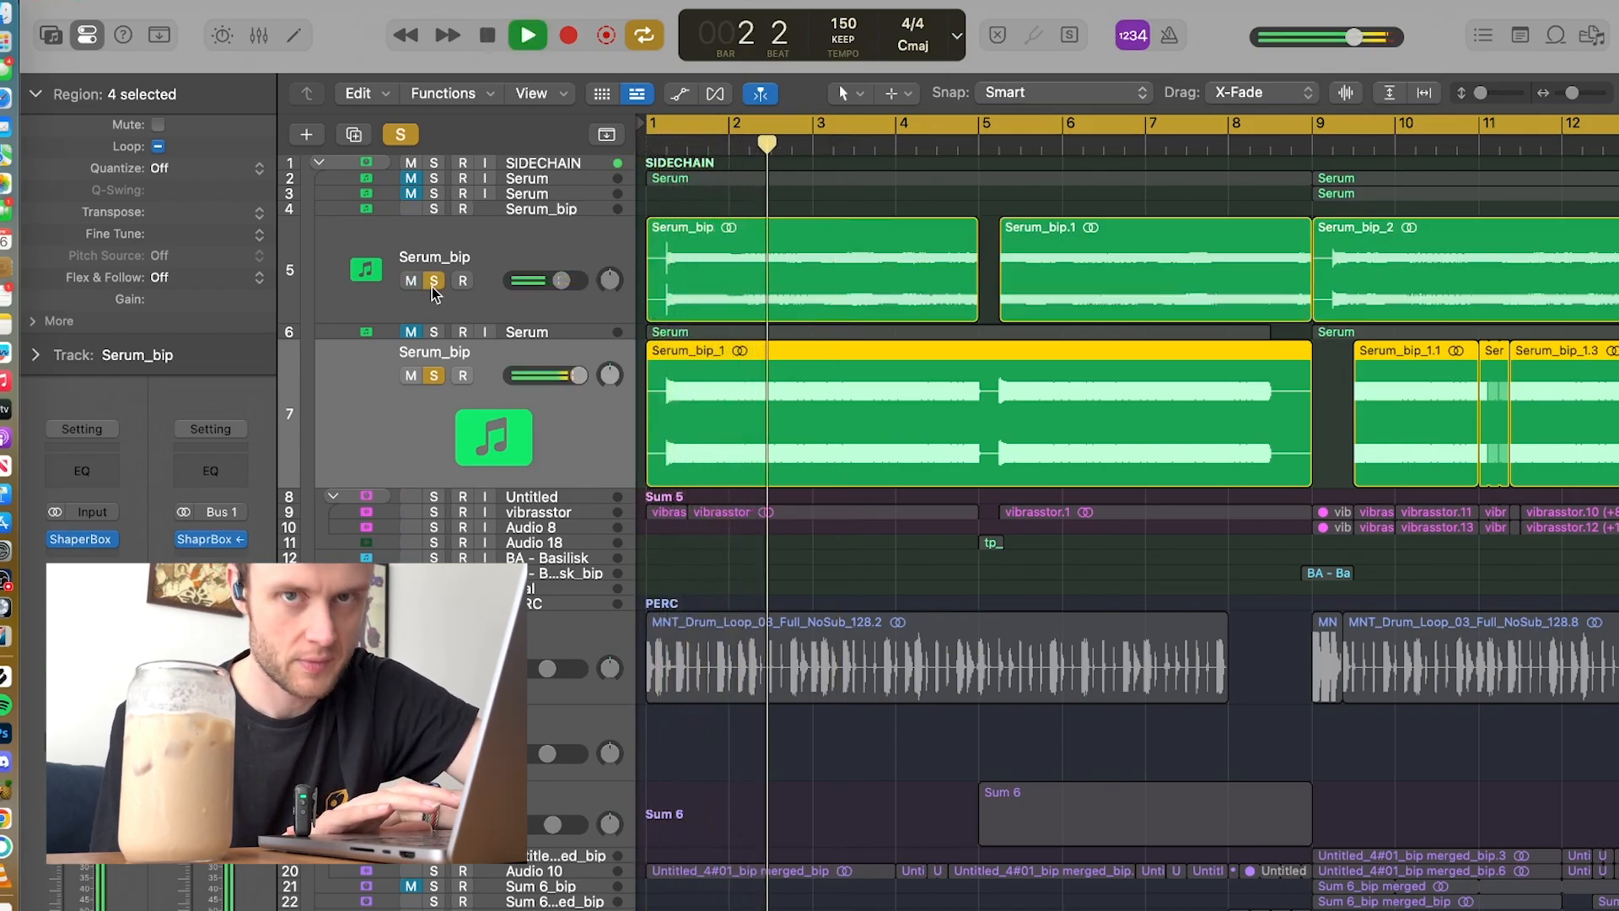
{"action": "key", "text": "space"}
Step: Add vibrasstor to the soloed Serum layers, turn off cycle mode, and play from bar 4 into bar 5
{"action": "left_click", "coordinate": [434, 514]}
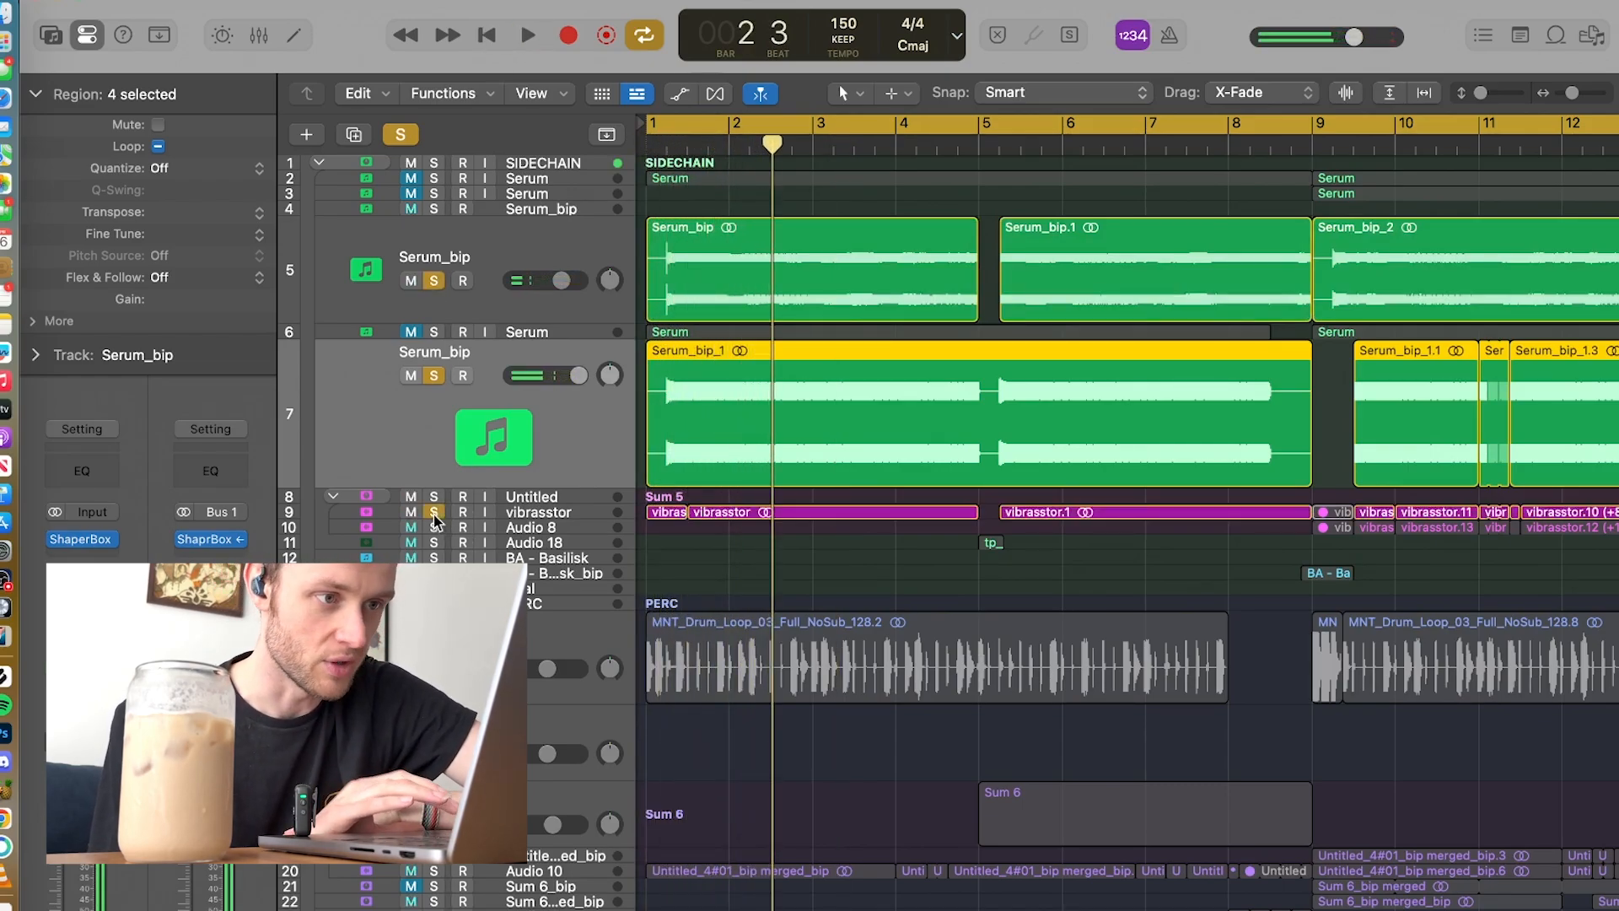
{"action": "key", "text": "c"}
{"action": "left_click", "coordinate": [892, 147]}
{"action": "key", "text": "space"}
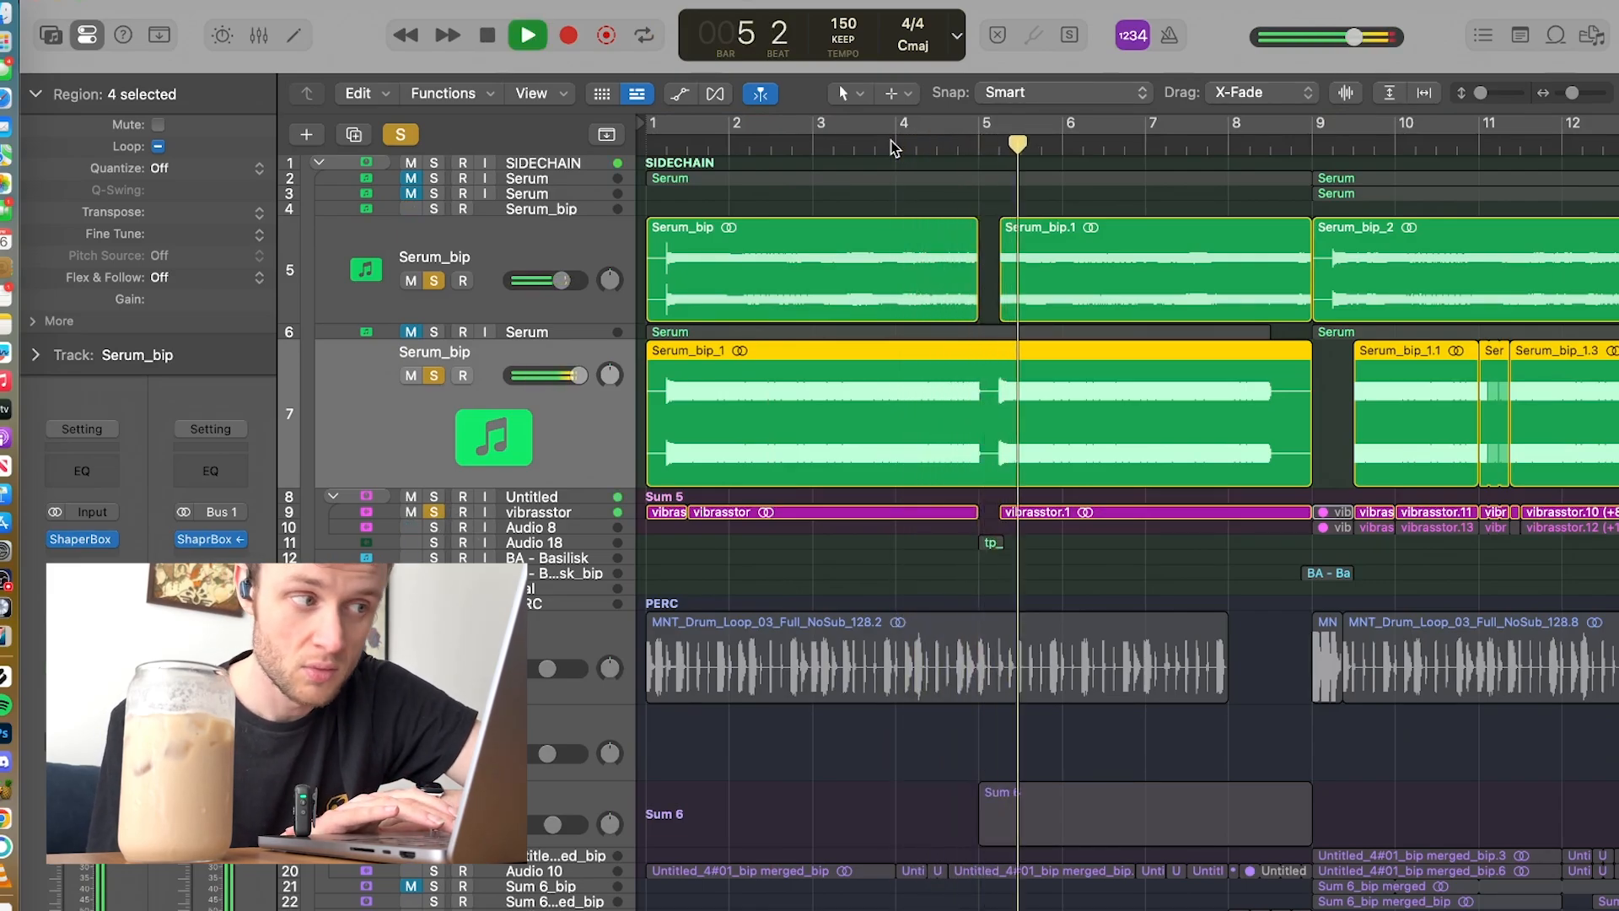
{"action": "key", "text": "space"}
Step: Unsolo vibrasstor and both Serum_bip tracks, and select the Audio 8 track
{"action": "left_click", "coordinate": [433, 512]}
{"action": "left_click", "coordinate": [434, 375]}
{"action": "left_click", "coordinate": [432, 281]}
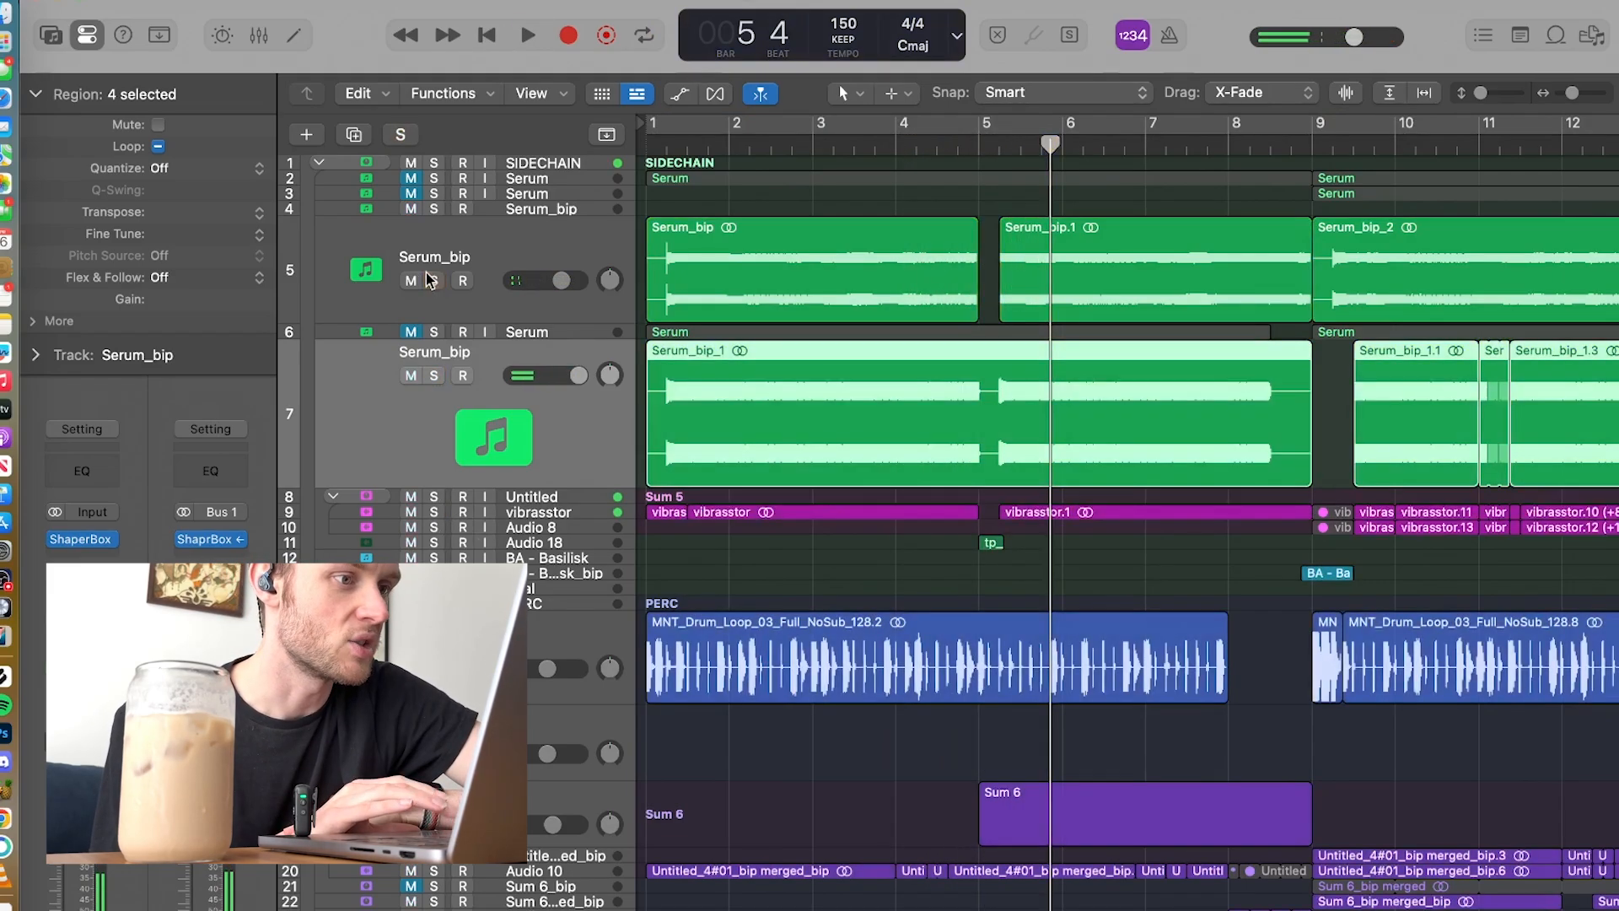
{"action": "left_click", "coordinate": [522, 529]}
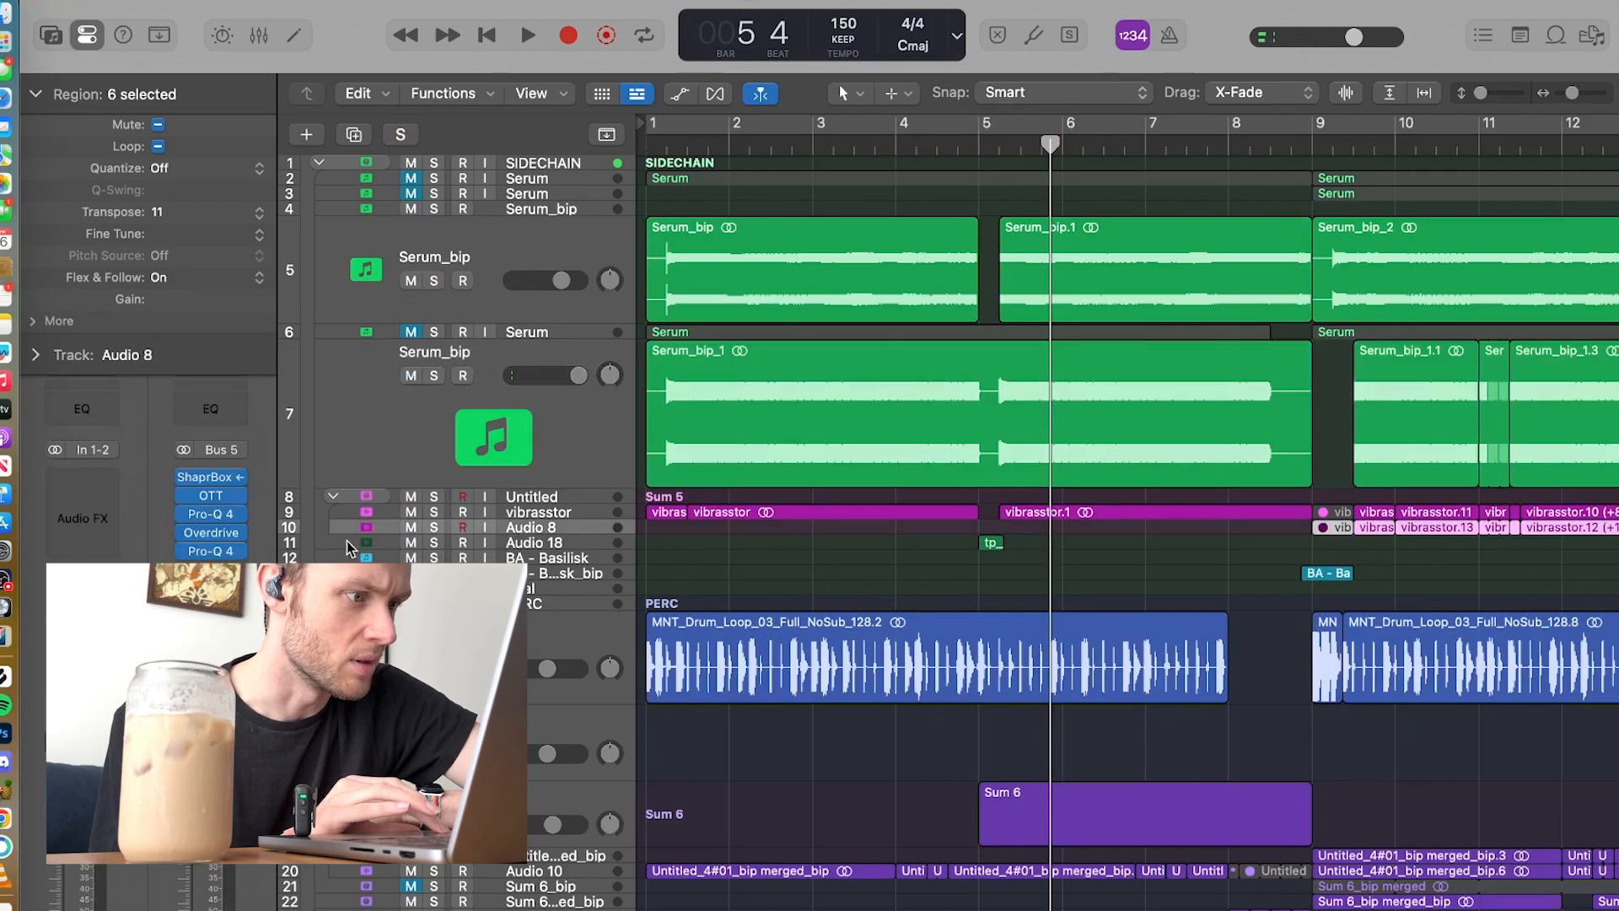
Step: Solo the Audio 18 track and play its short sample from bar 5
{"action": "left_click", "coordinate": [434, 543]}
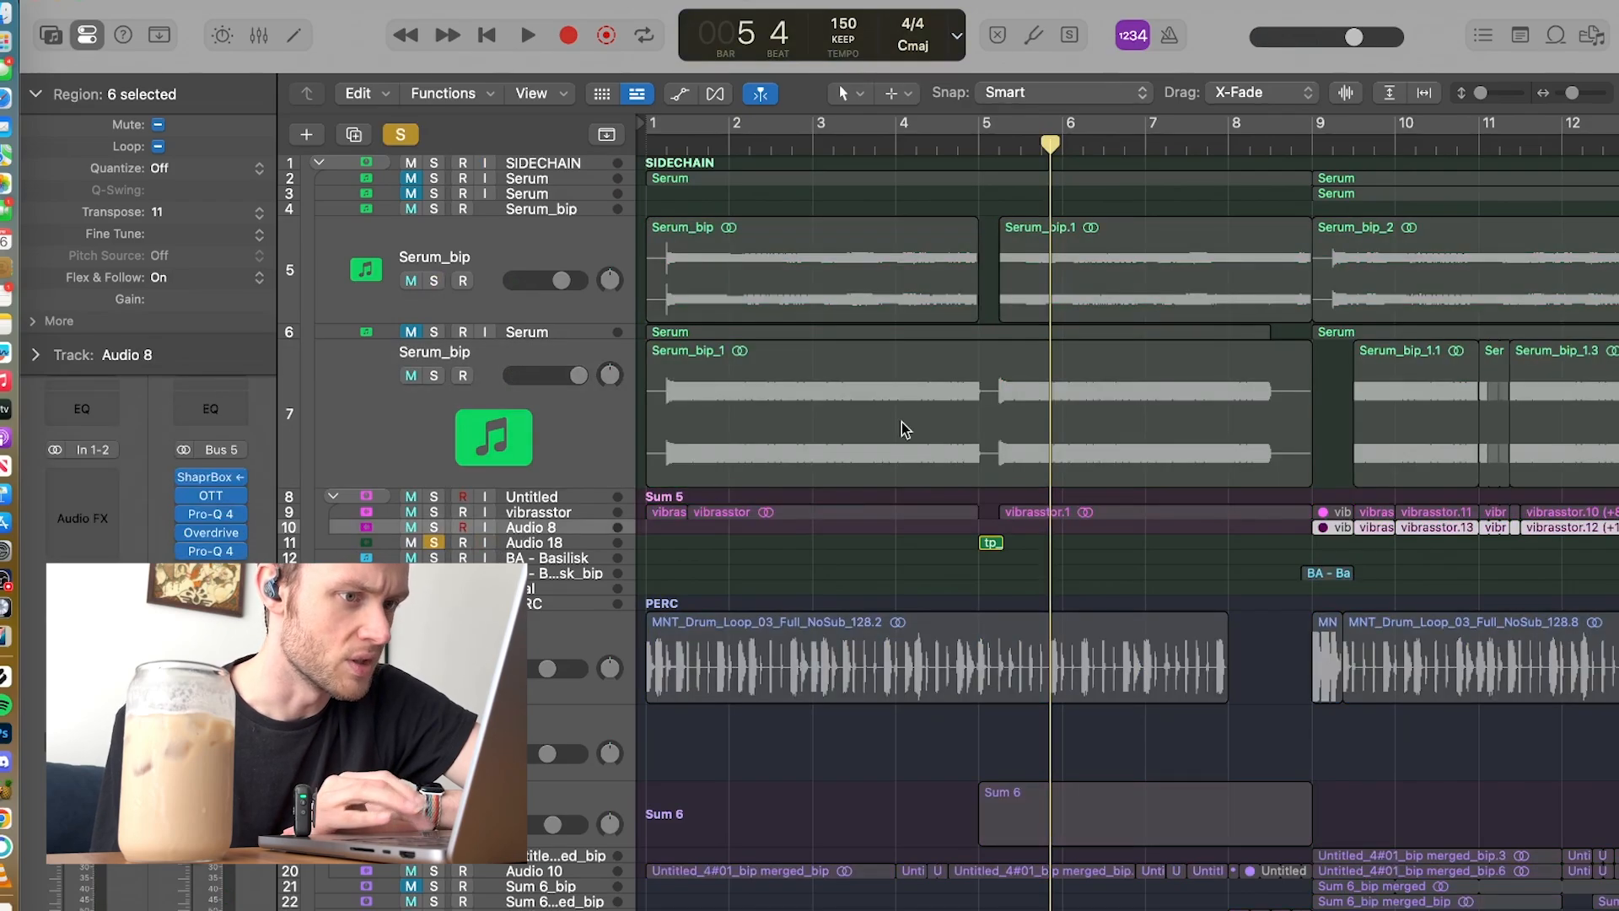
{"action": "left_click", "coordinate": [978, 148]}
{"action": "key", "text": "space"}
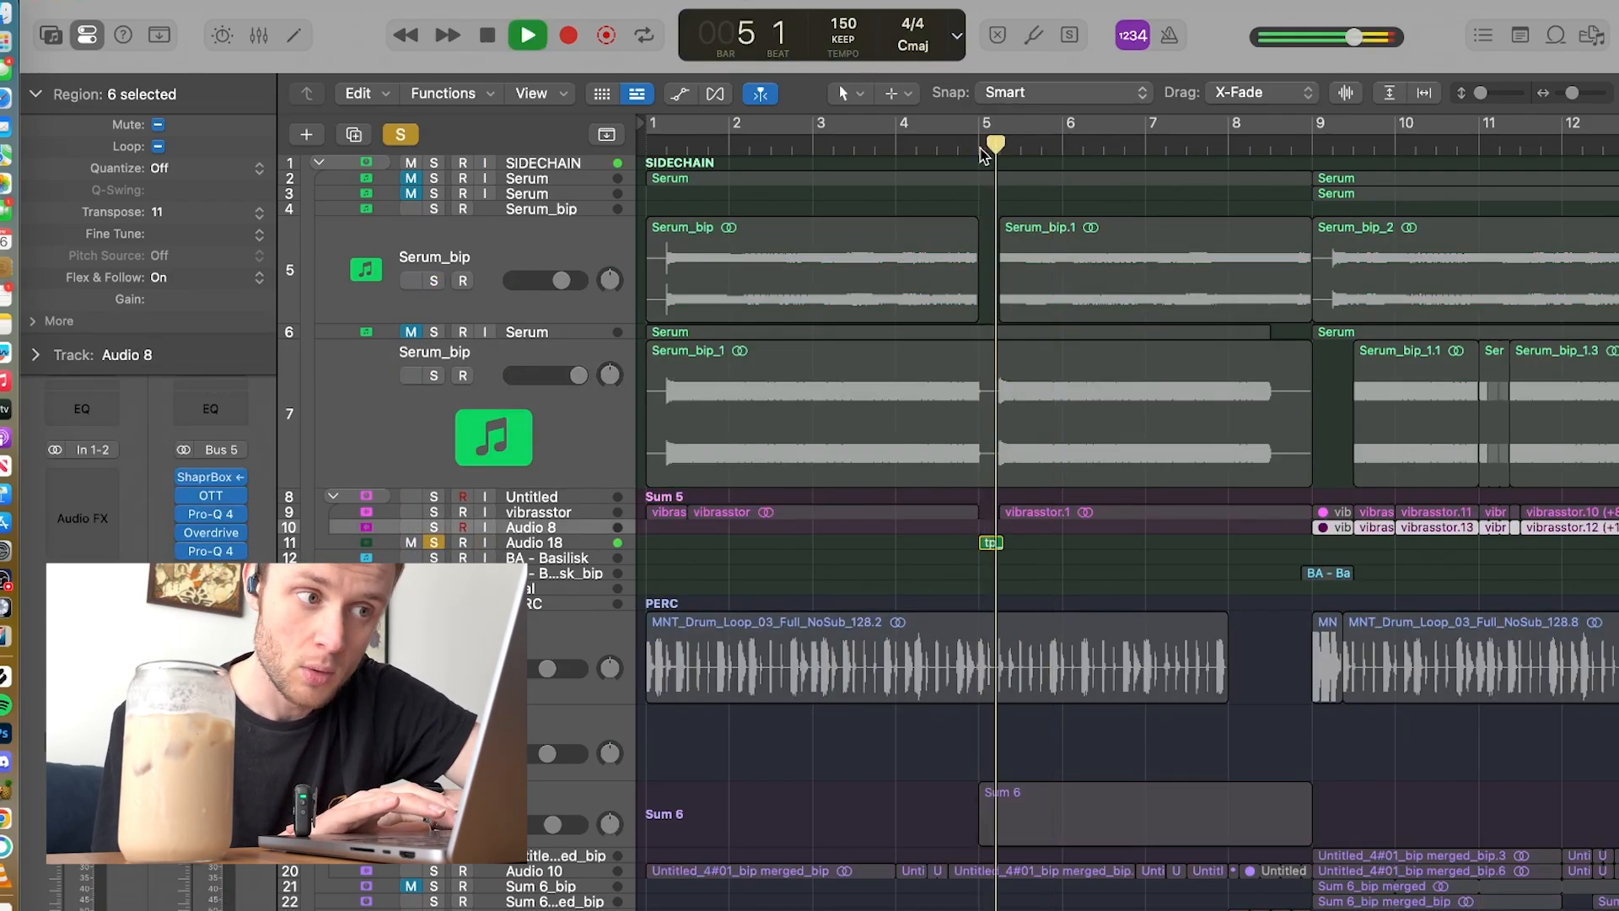
{"action": "key", "text": "space"}
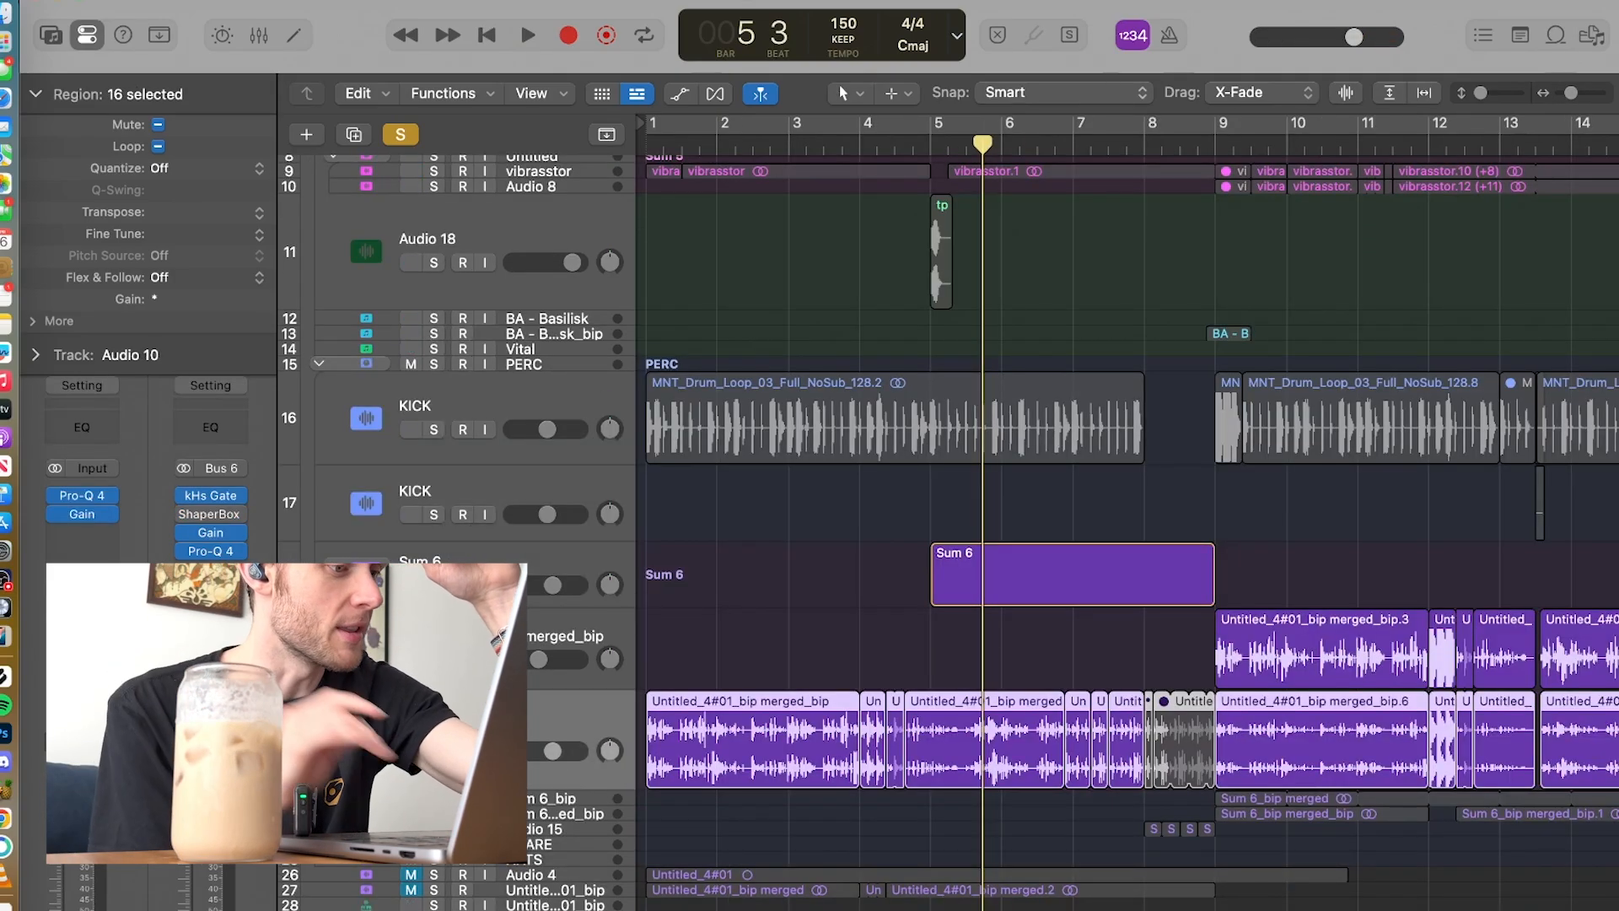
Step: Look over the soloed Sum 6 group and its Audio 10 edits, and play them from bar 1
{"action": "scroll", "coordinate": [861, 689], "scroll_direction": "down", "scroll_amount": 3}
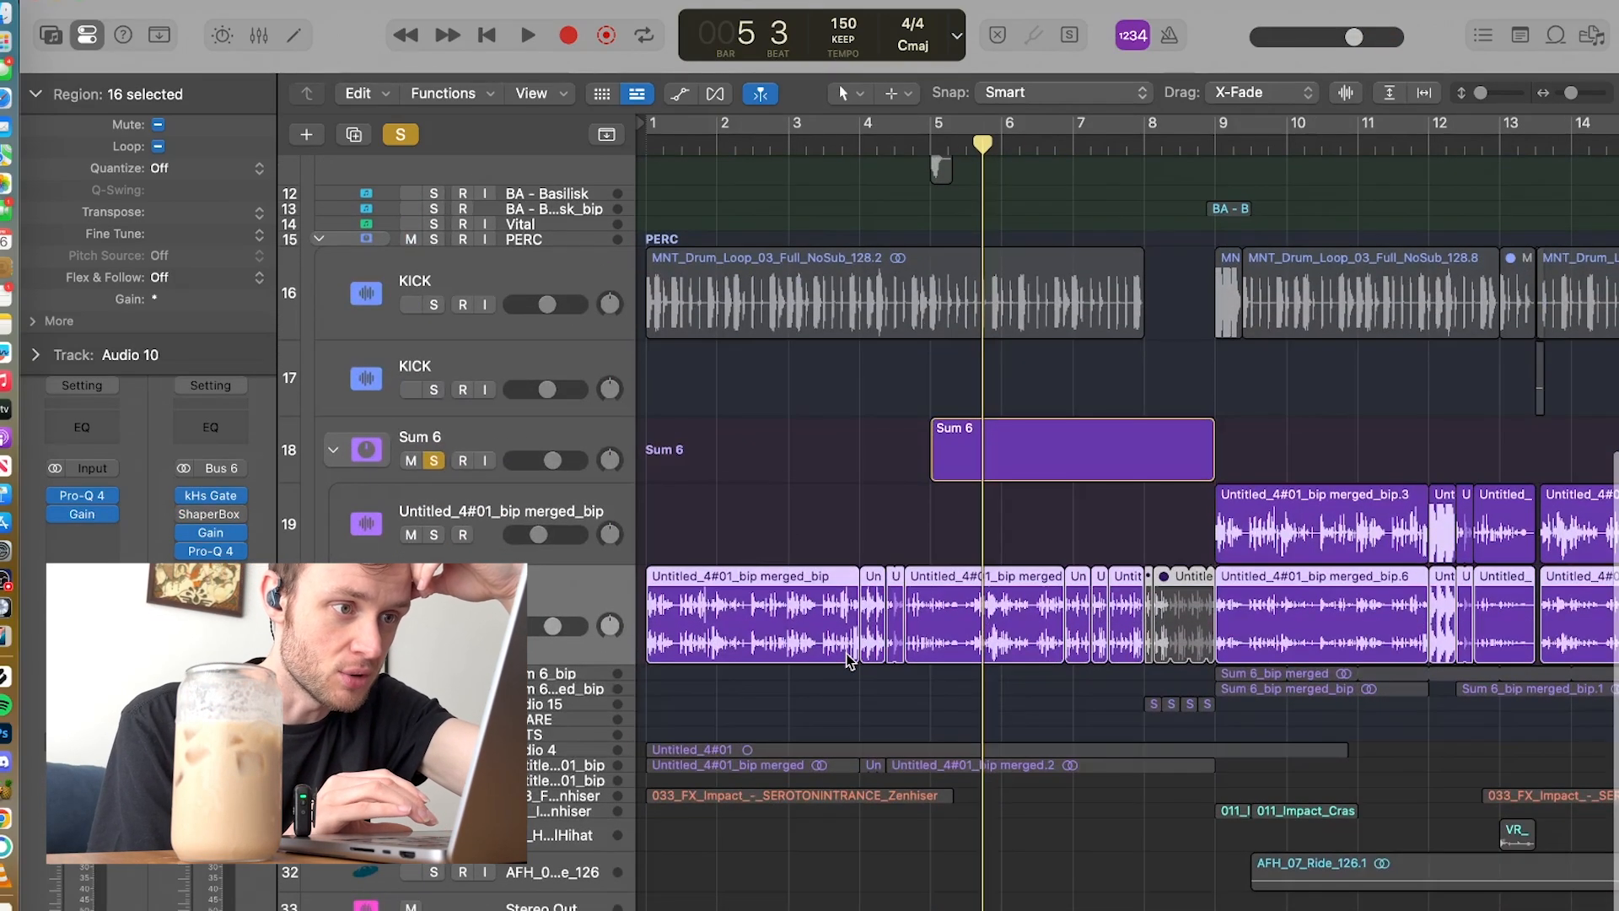
{"action": "scroll", "coordinate": [1029, 688], "scroll_direction": "right", "scroll_amount": 5}
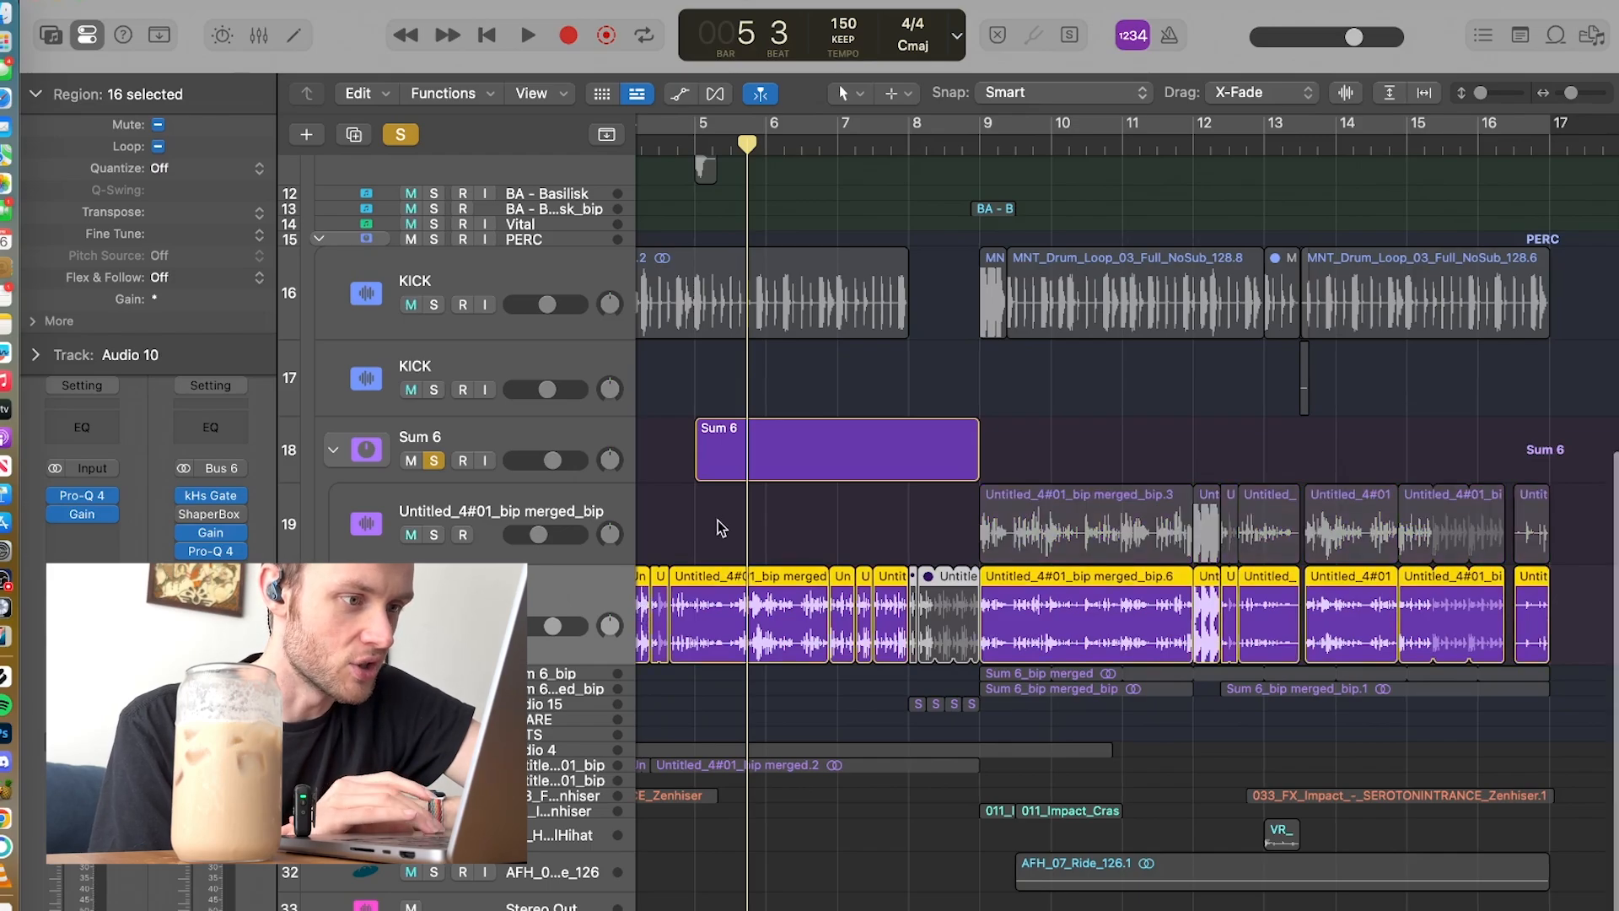
{"action": "scroll", "coordinate": [719, 528], "scroll_direction": "left", "scroll_amount": 5}
{"action": "left_click", "coordinate": [647, 153]}
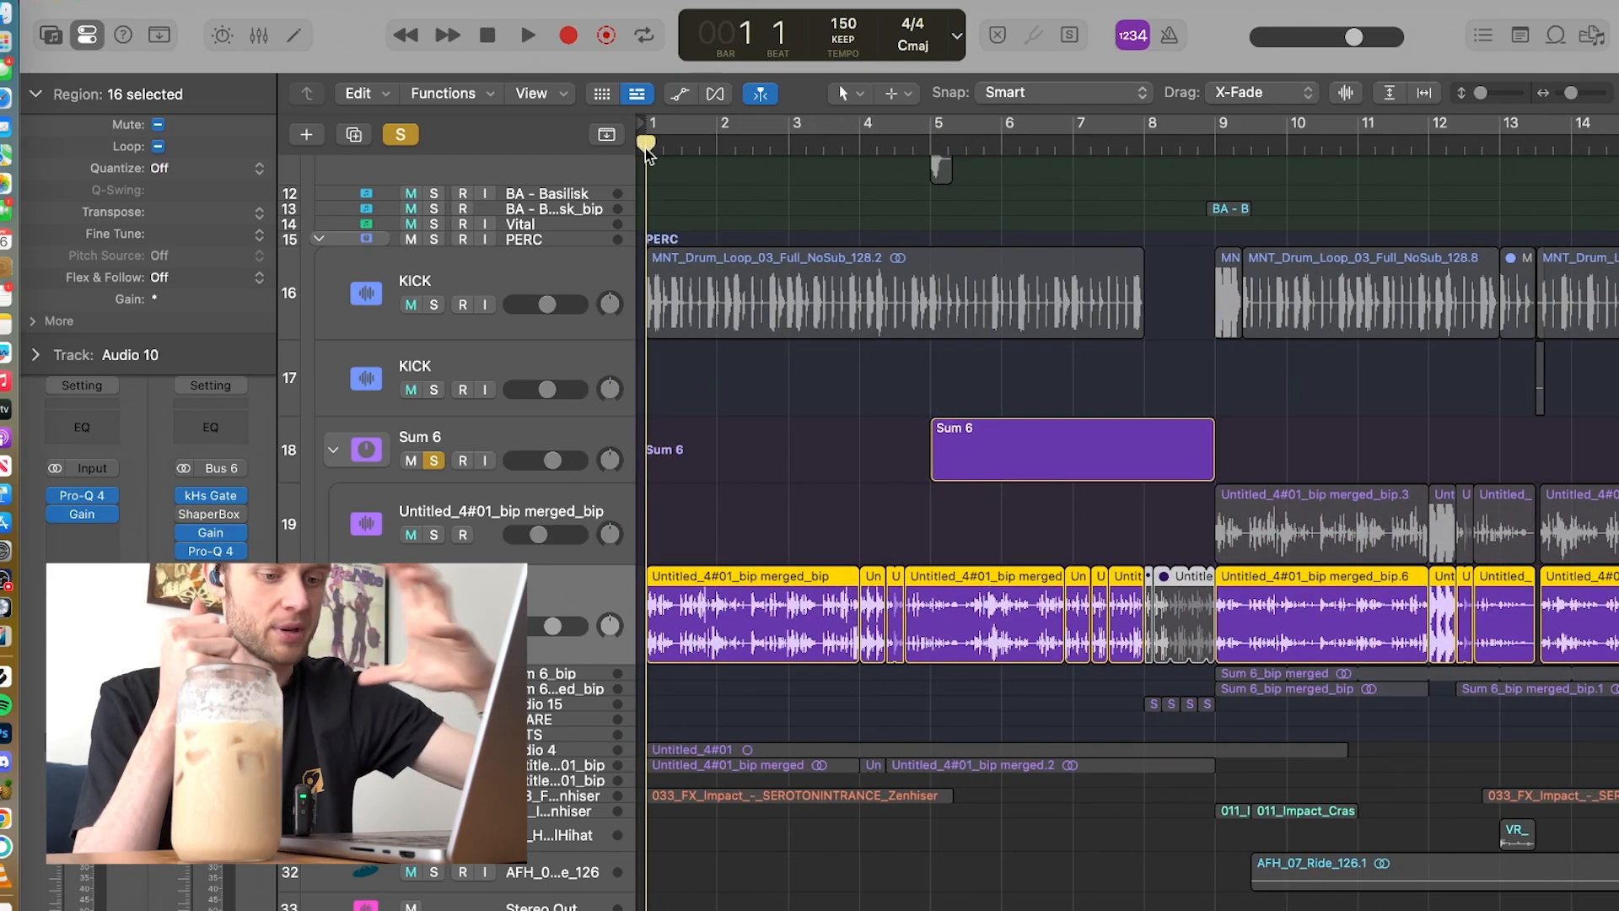
{"action": "key", "text": "space"}
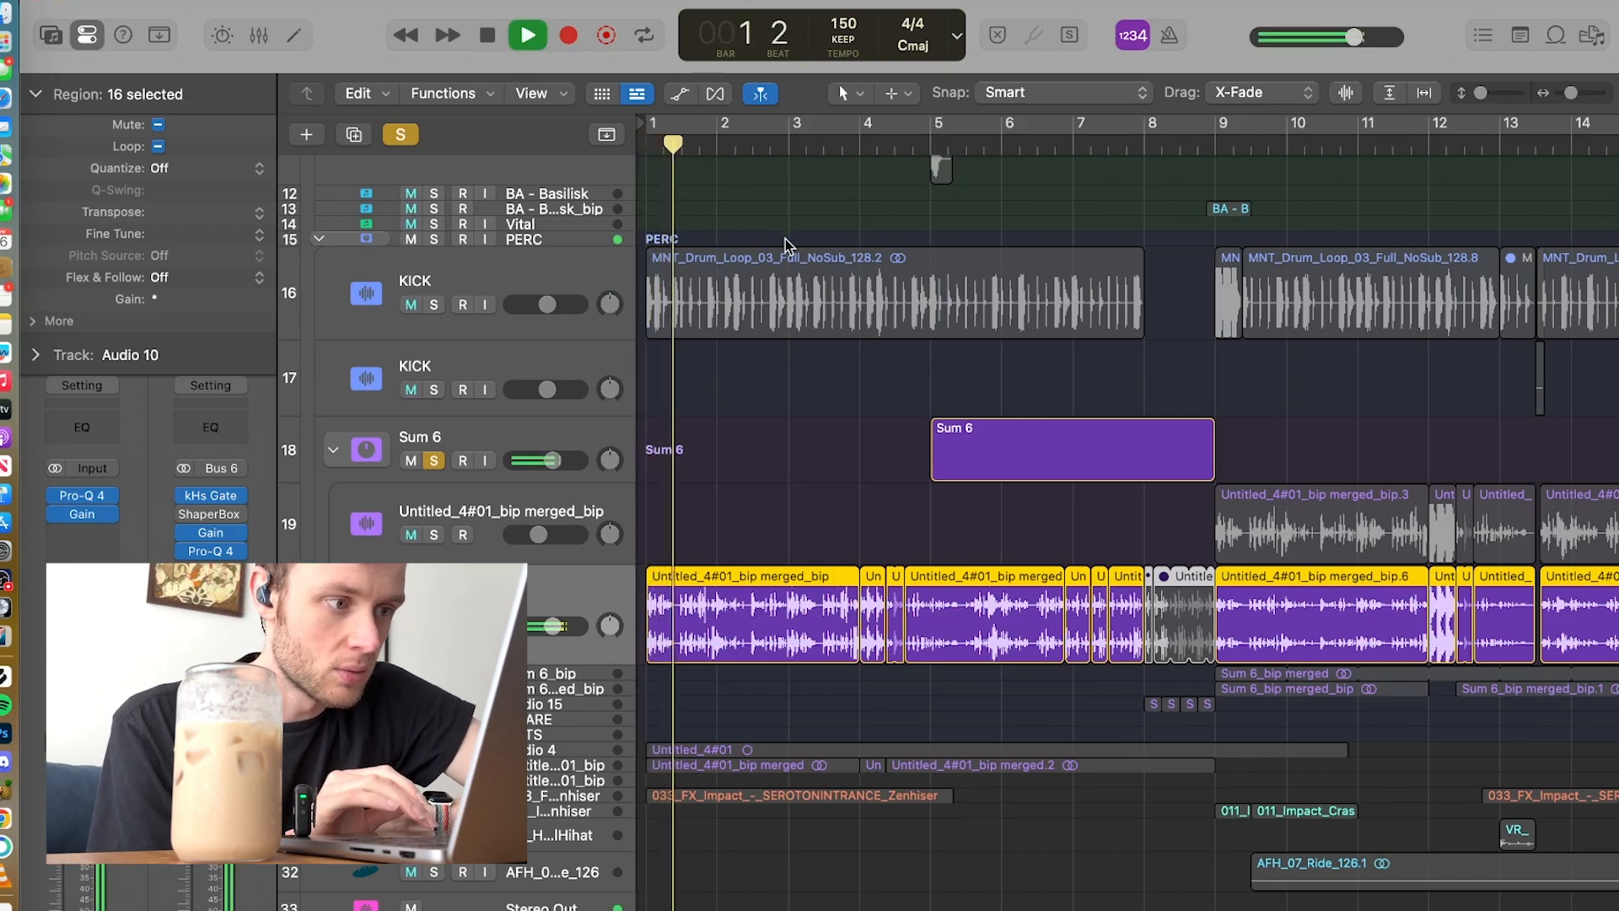
{"action": "mouse_move", "coordinate": [199, 540]}
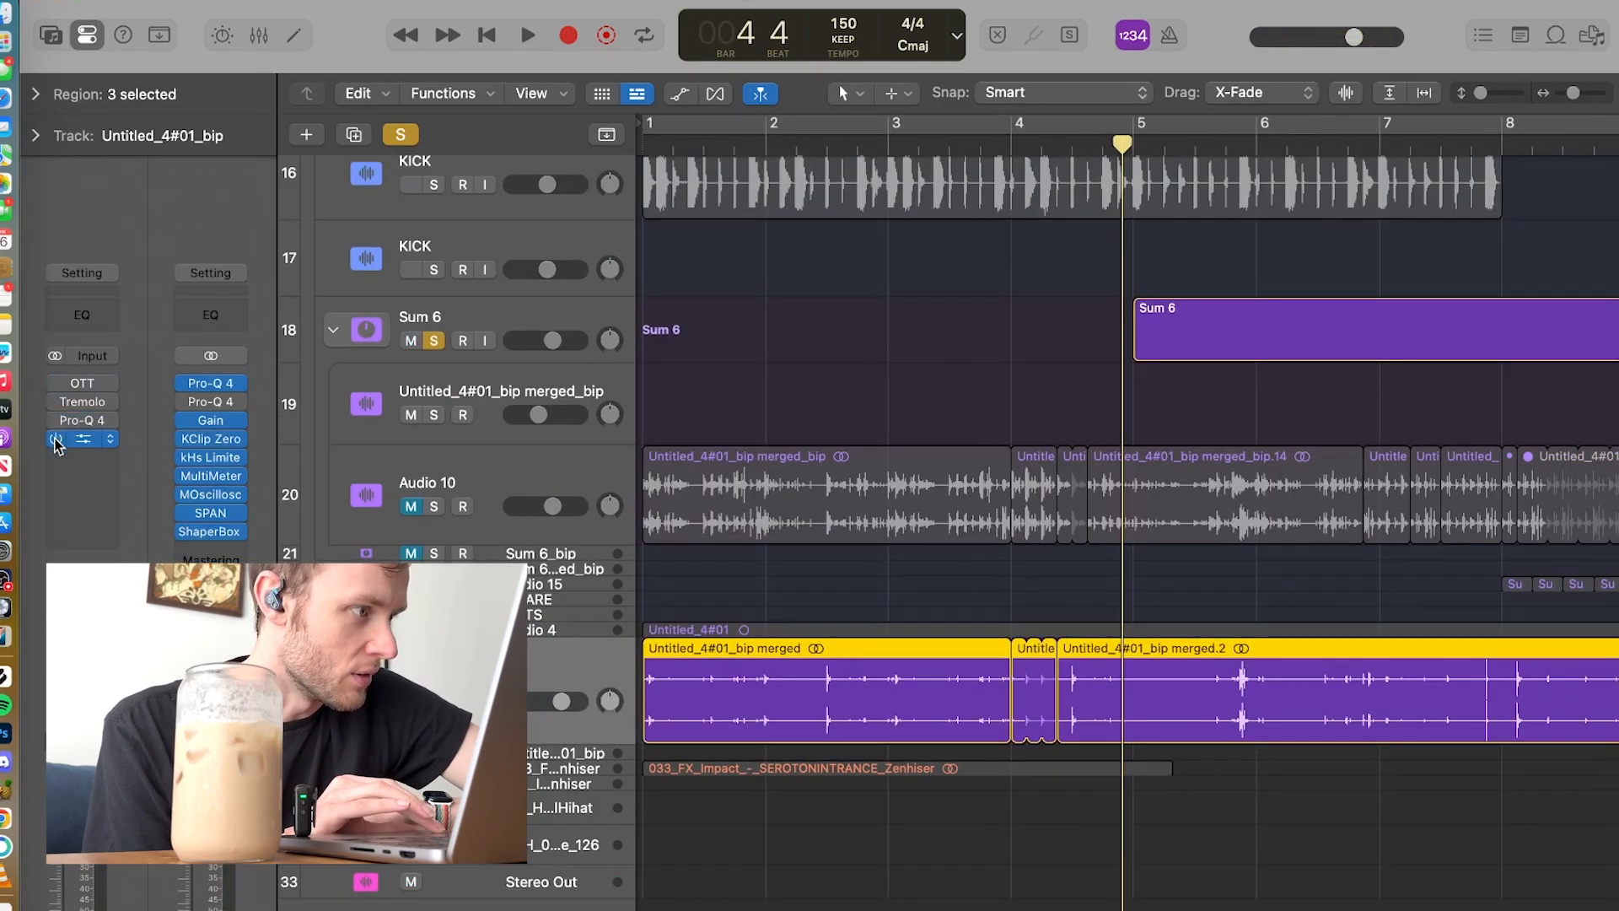
Step: Play the Untitled_4#01_bip track with its plug-ins bypassed through to bar 8
{"action": "key", "text": "space"}
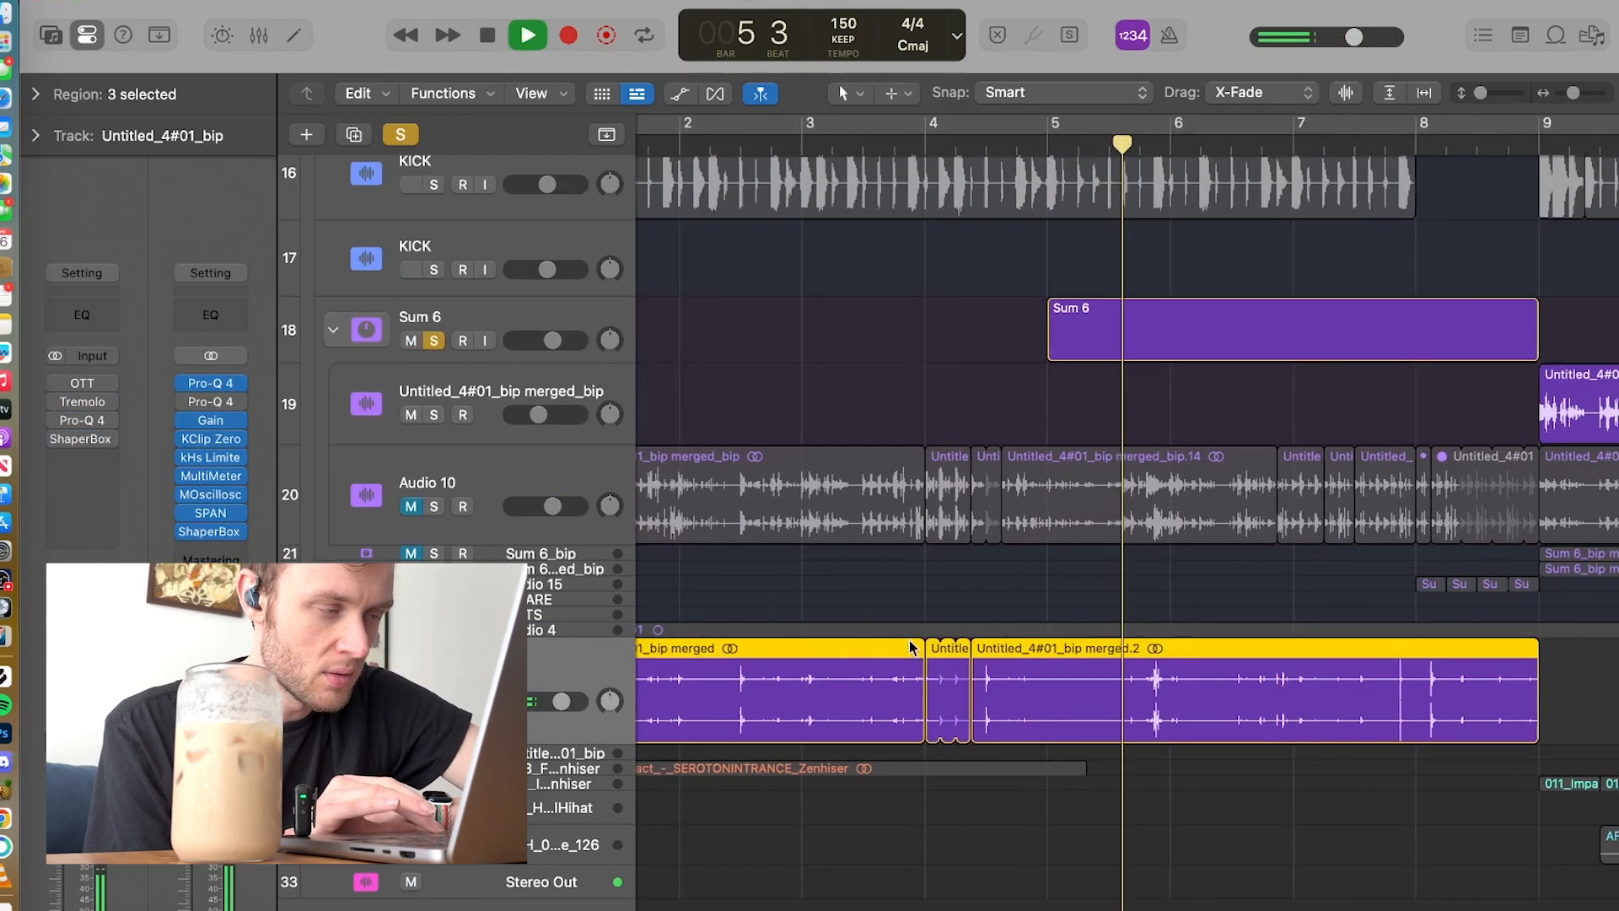
{"action": "scroll", "coordinate": [914, 645], "scroll_direction": "down", "scroll_amount": 5}
{"action": "scroll", "coordinate": [913, 645], "scroll_direction": "up", "scroll_amount": 1}
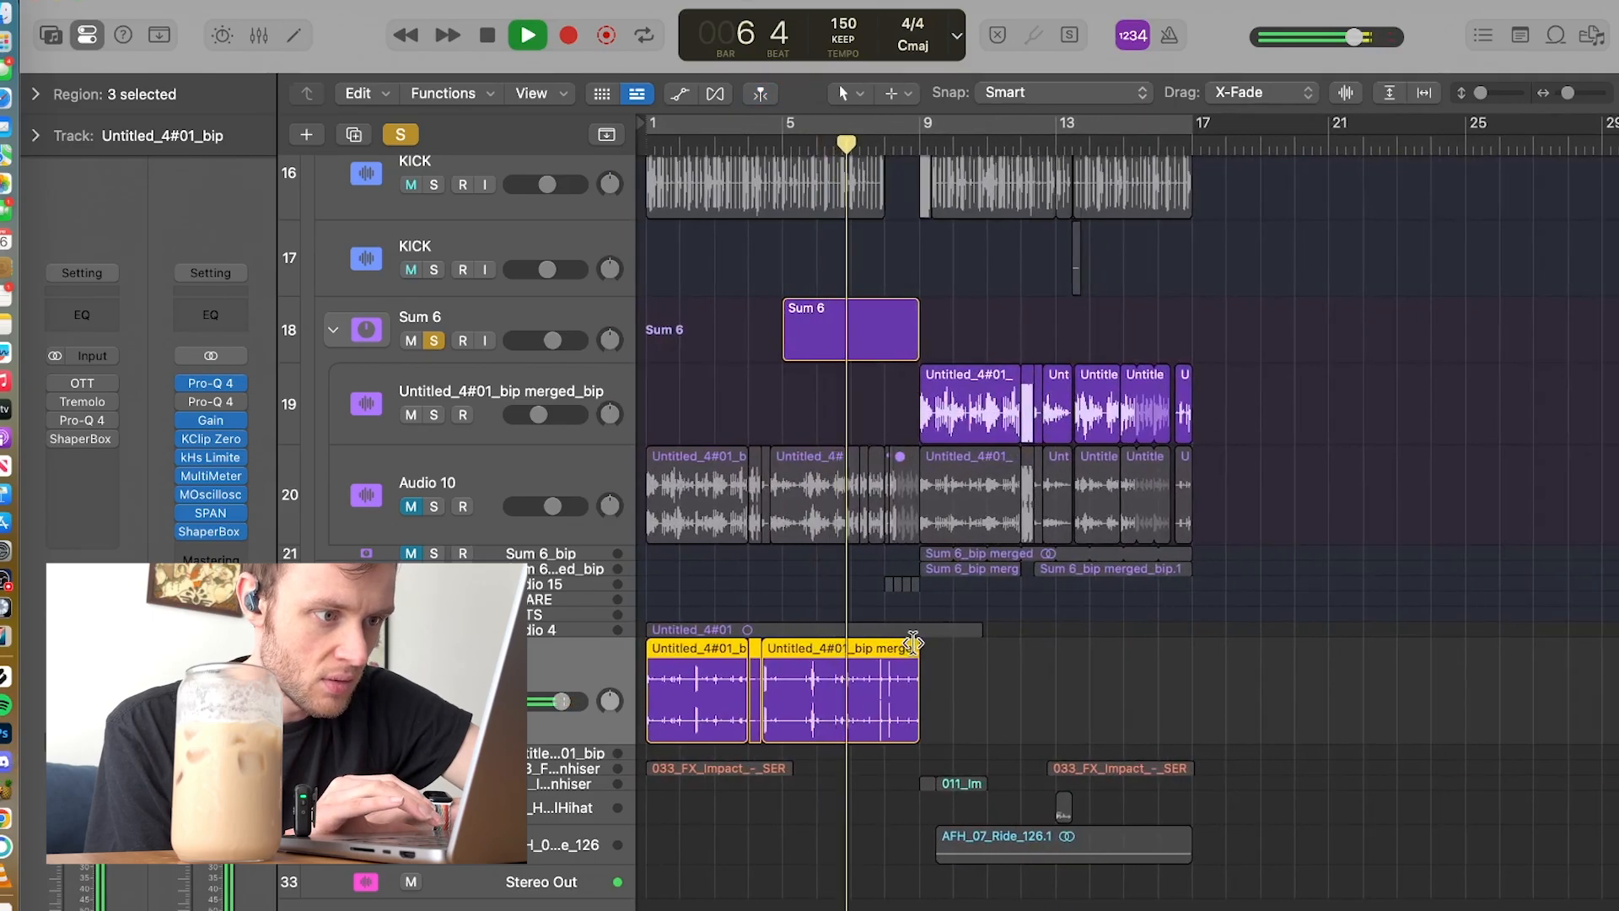
{"action": "key", "text": "space"}
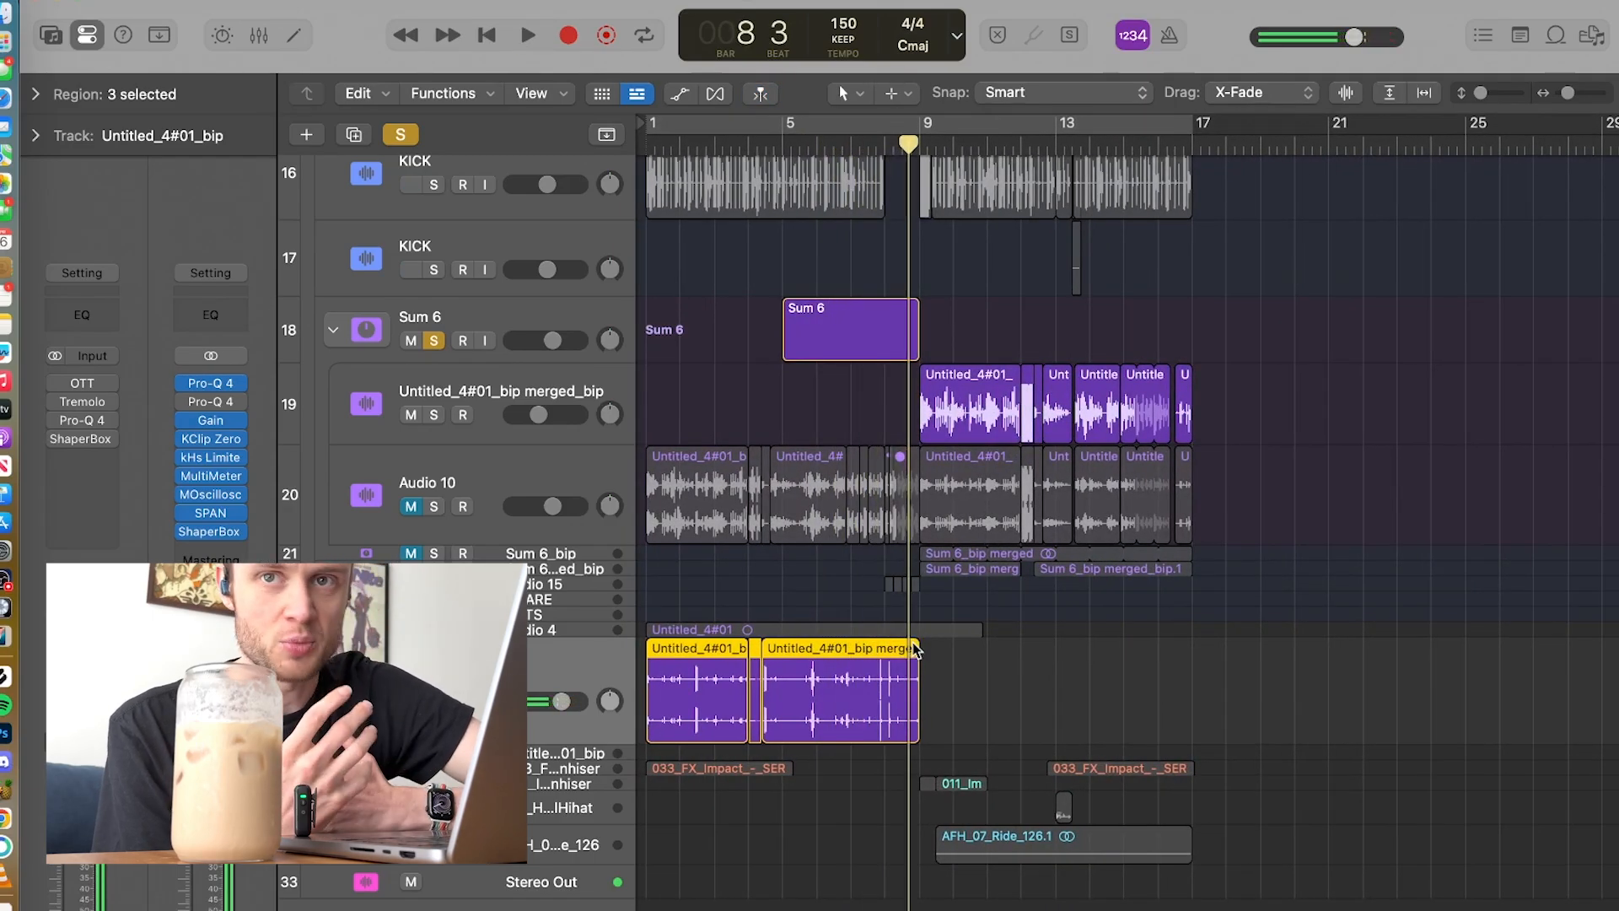
Step: Show the region parameters of the three selected Untitled_4#01_bip regions and deselect the regions
{"action": "scroll", "coordinate": [703, 678], "scroll_direction": "up", "scroll_amount": 5}
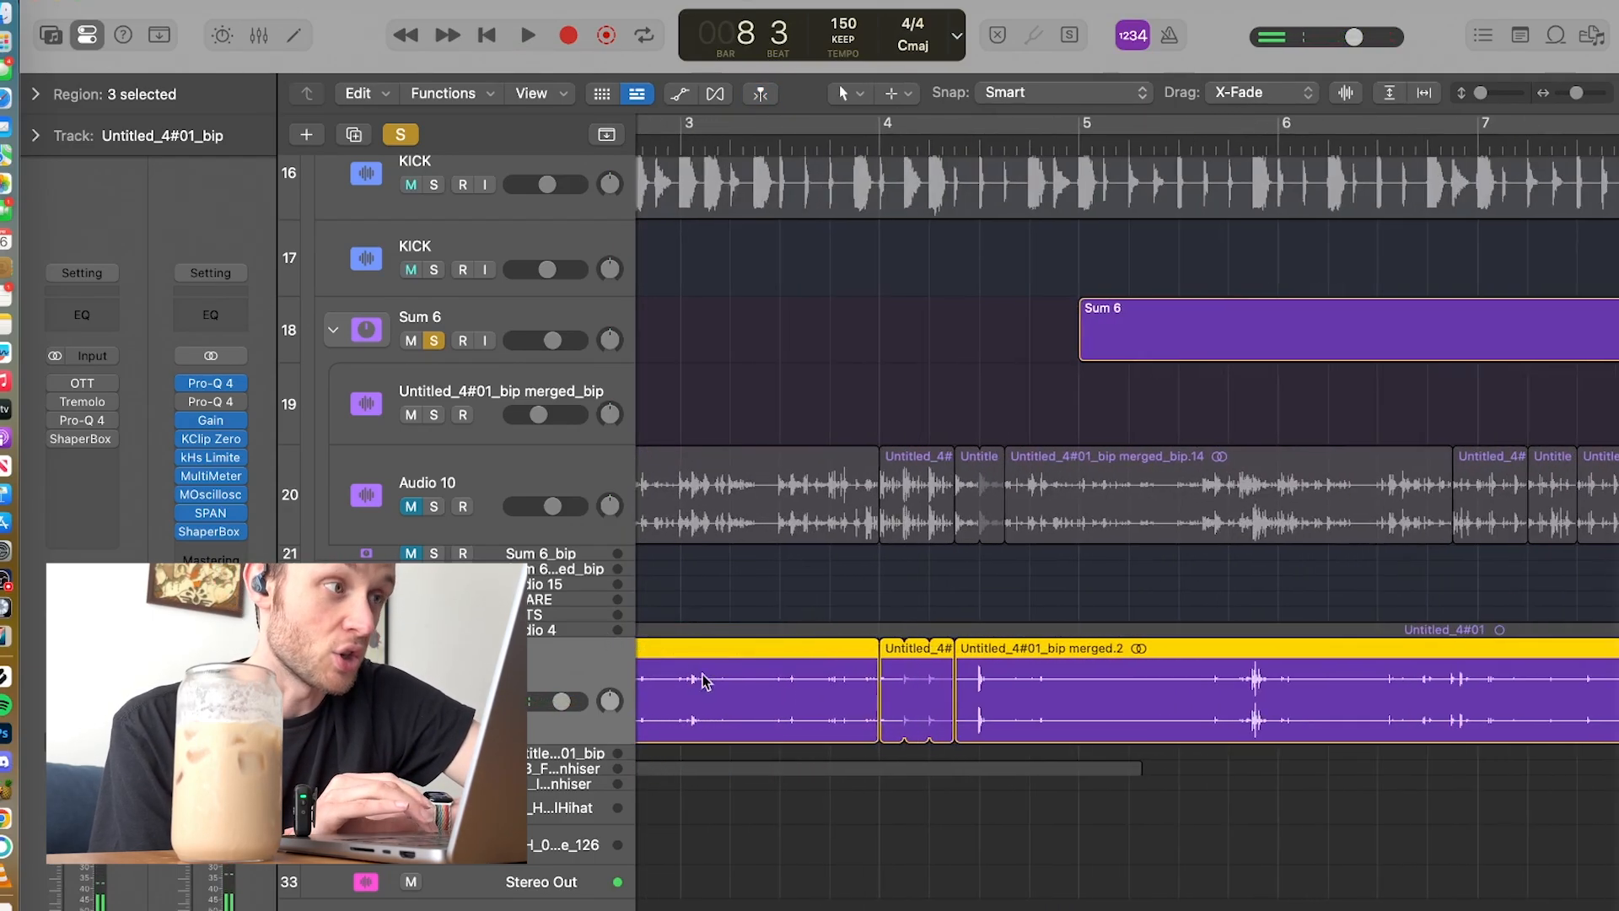
{"action": "left_click", "coordinate": [35, 94]}
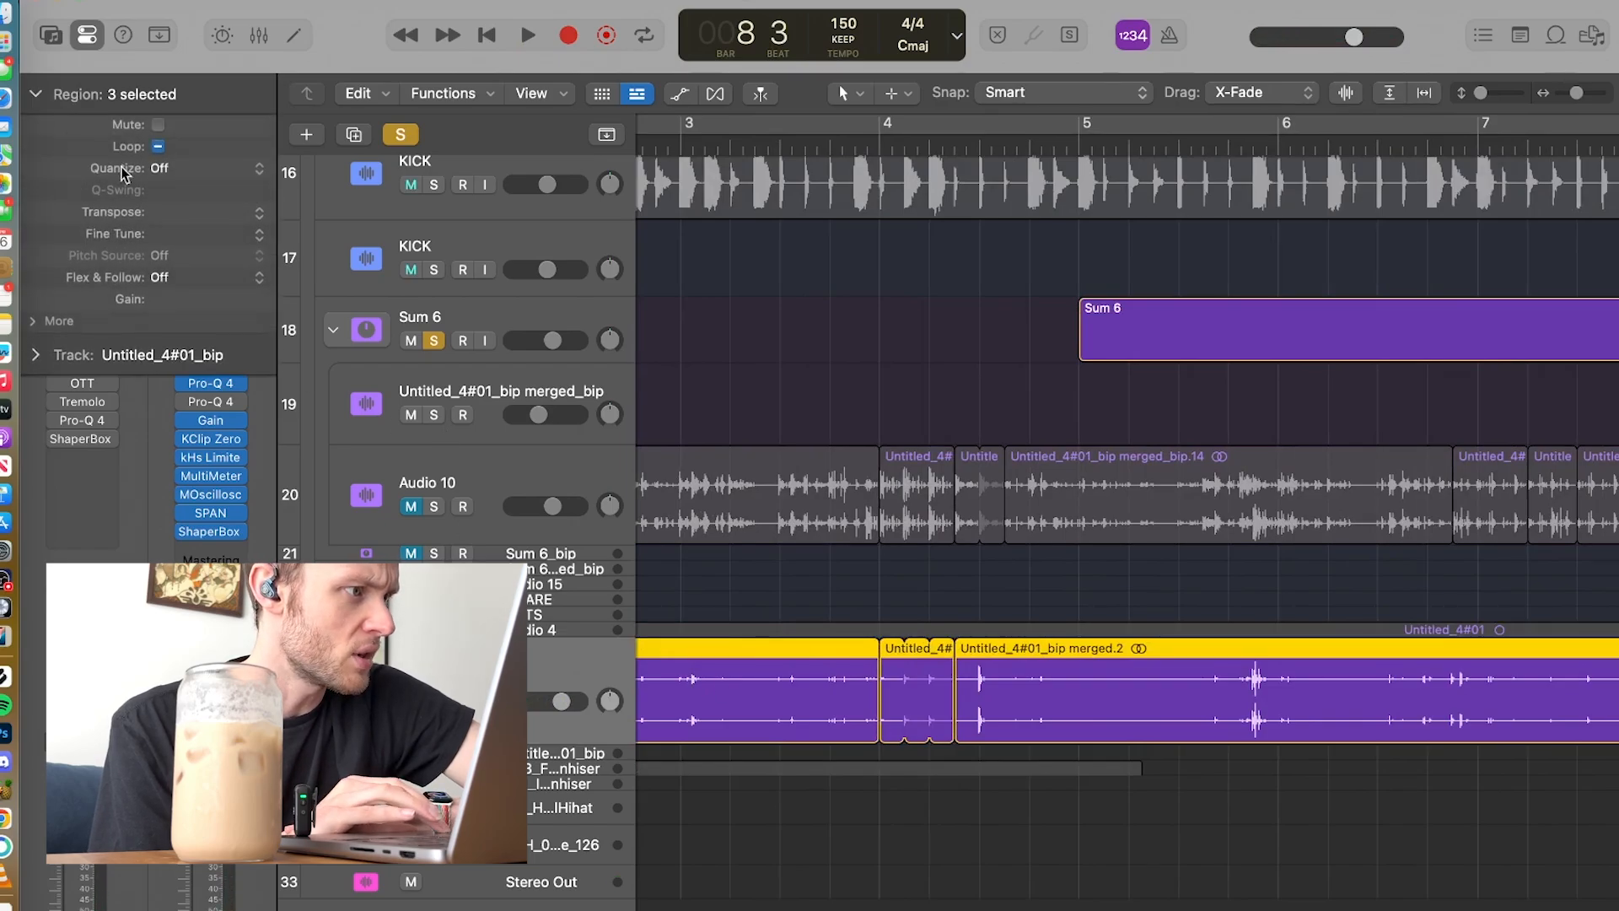
{"action": "scroll", "coordinate": [835, 641], "scroll_direction": "down", "scroll_amount": 5}
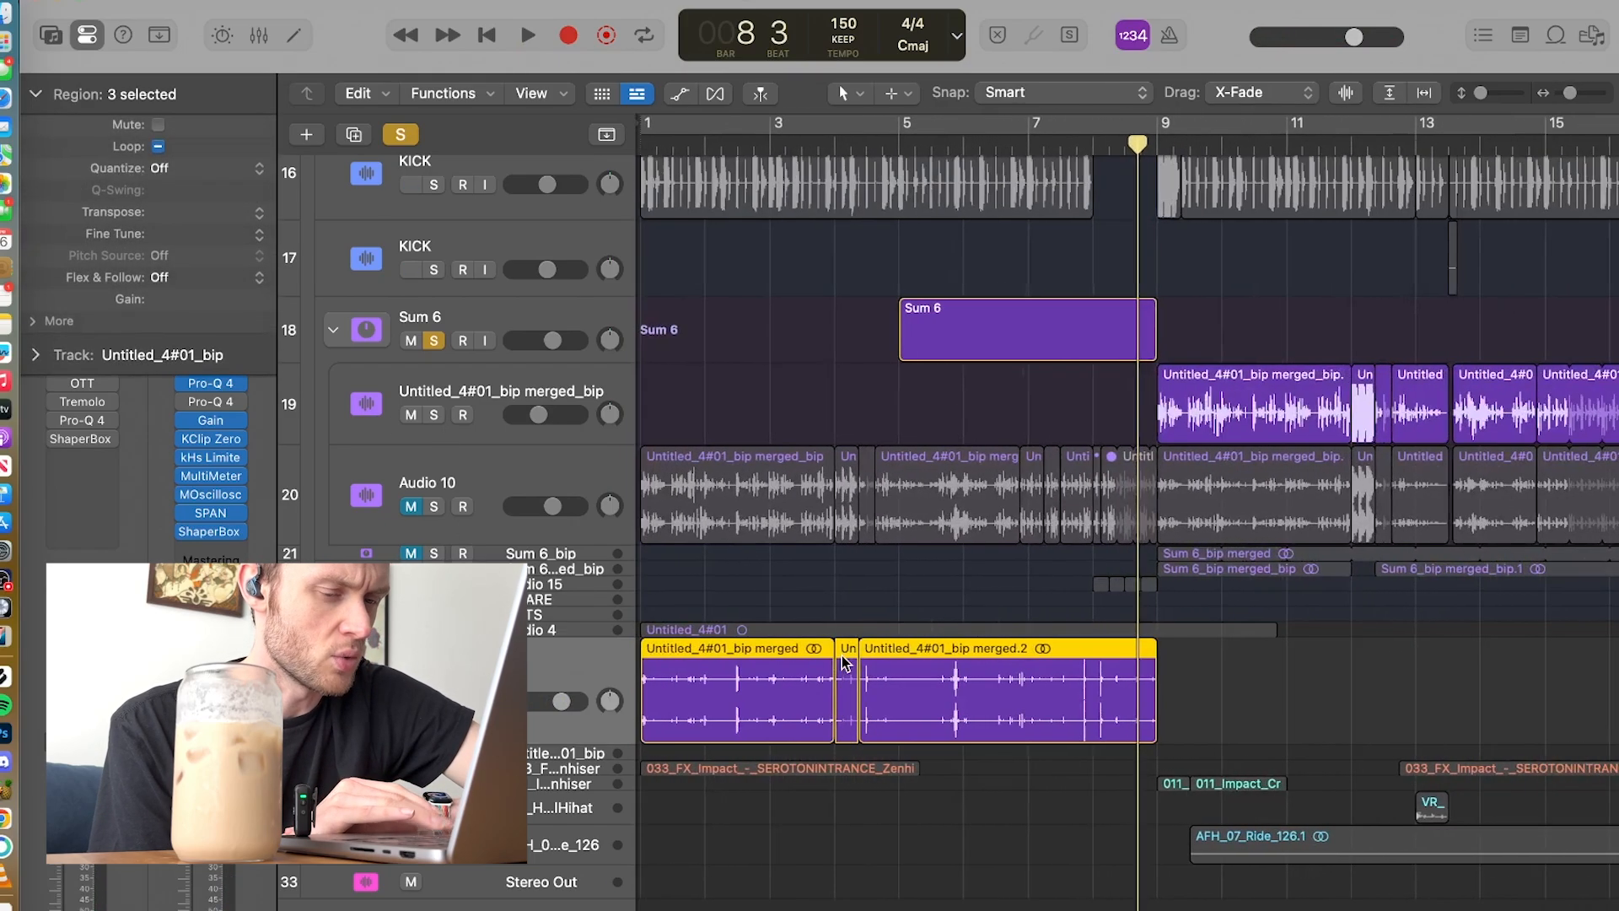
{"action": "left_click", "coordinate": [1225, 701]}
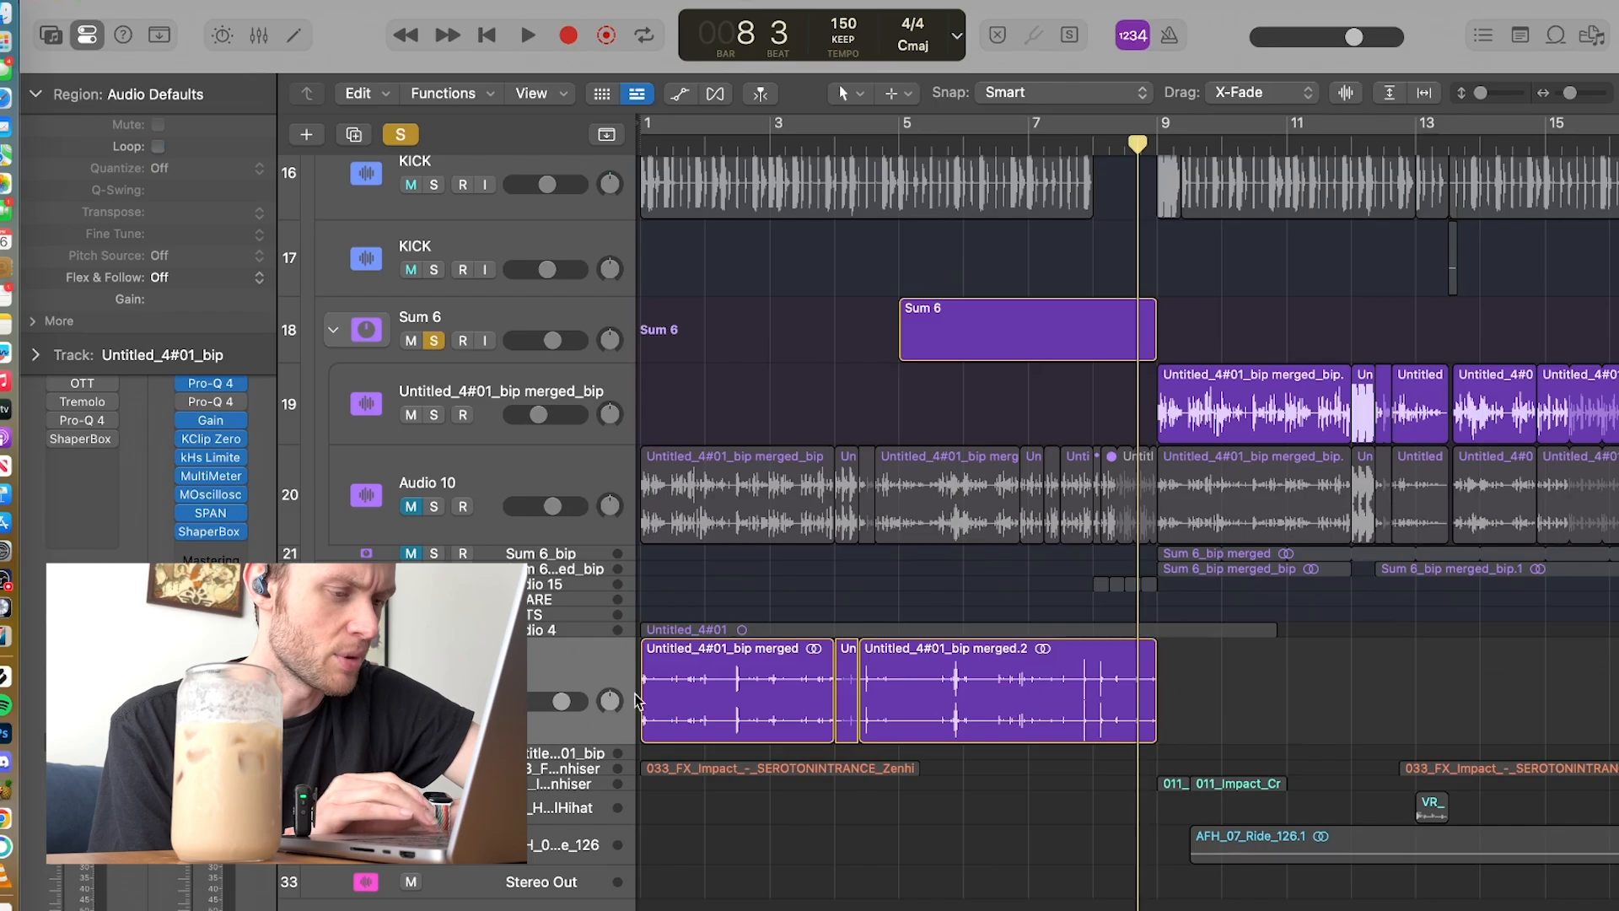
Step: Re-enable OTT, Tremolo, Pro-Q 4 and ShaperBox on the Untitled_4#01_bip track and play it through bar 3
{"action": "left_click", "coordinate": [456, 679]}
{"action": "left_click", "coordinate": [59, 412]}
{"action": "left_click", "coordinate": [59, 411]}
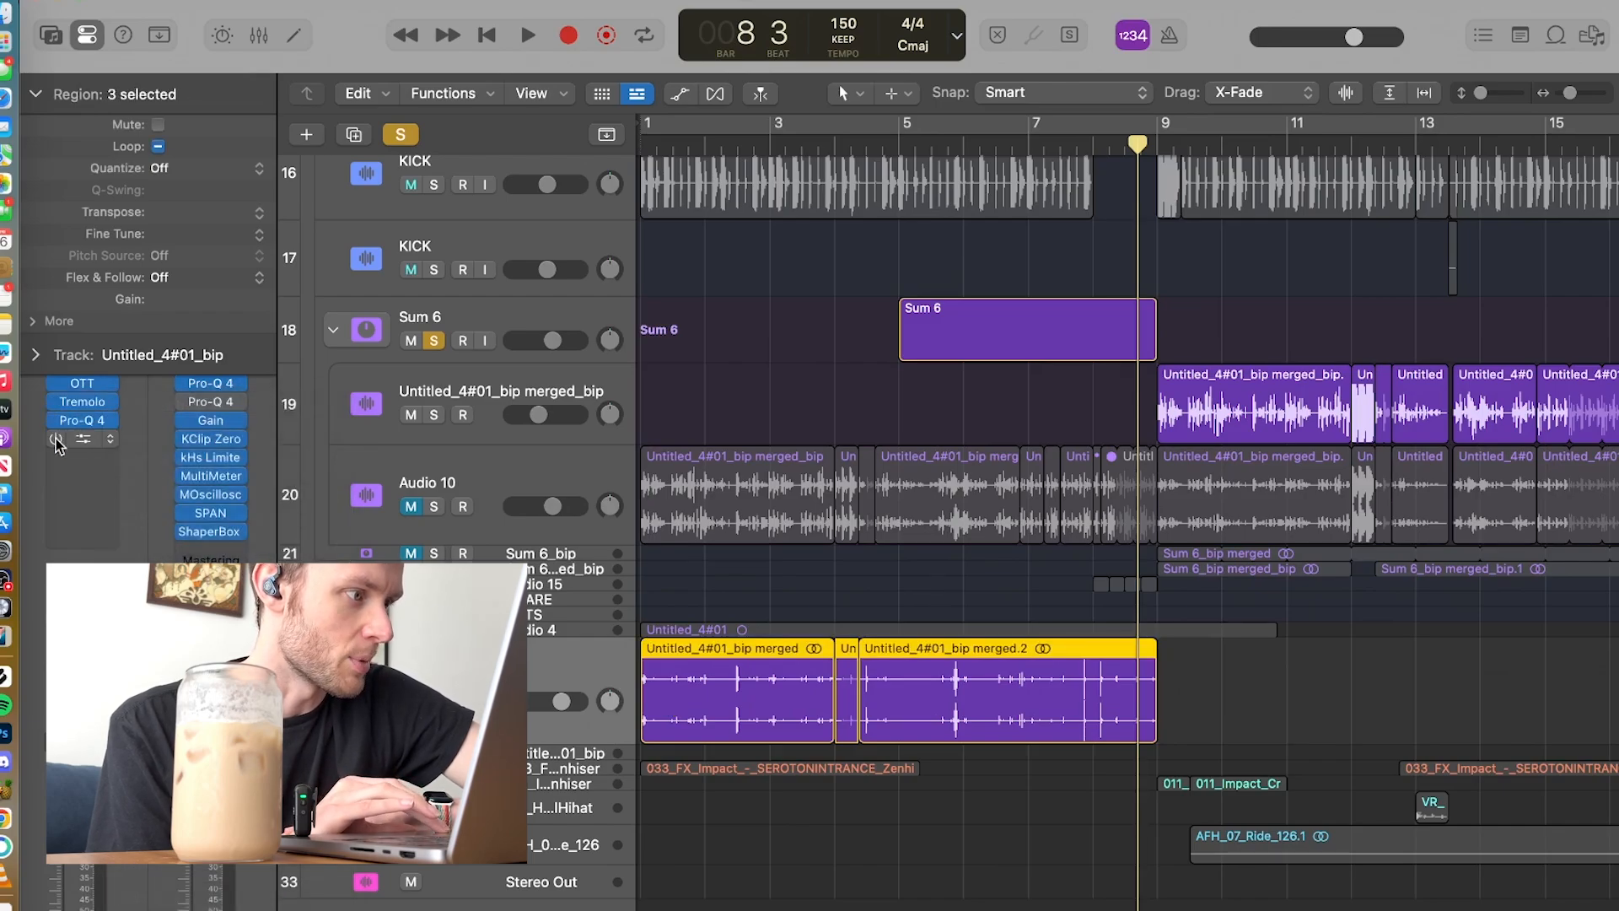
{"action": "left_click", "coordinate": [691, 154]}
{"action": "key", "text": "space"}
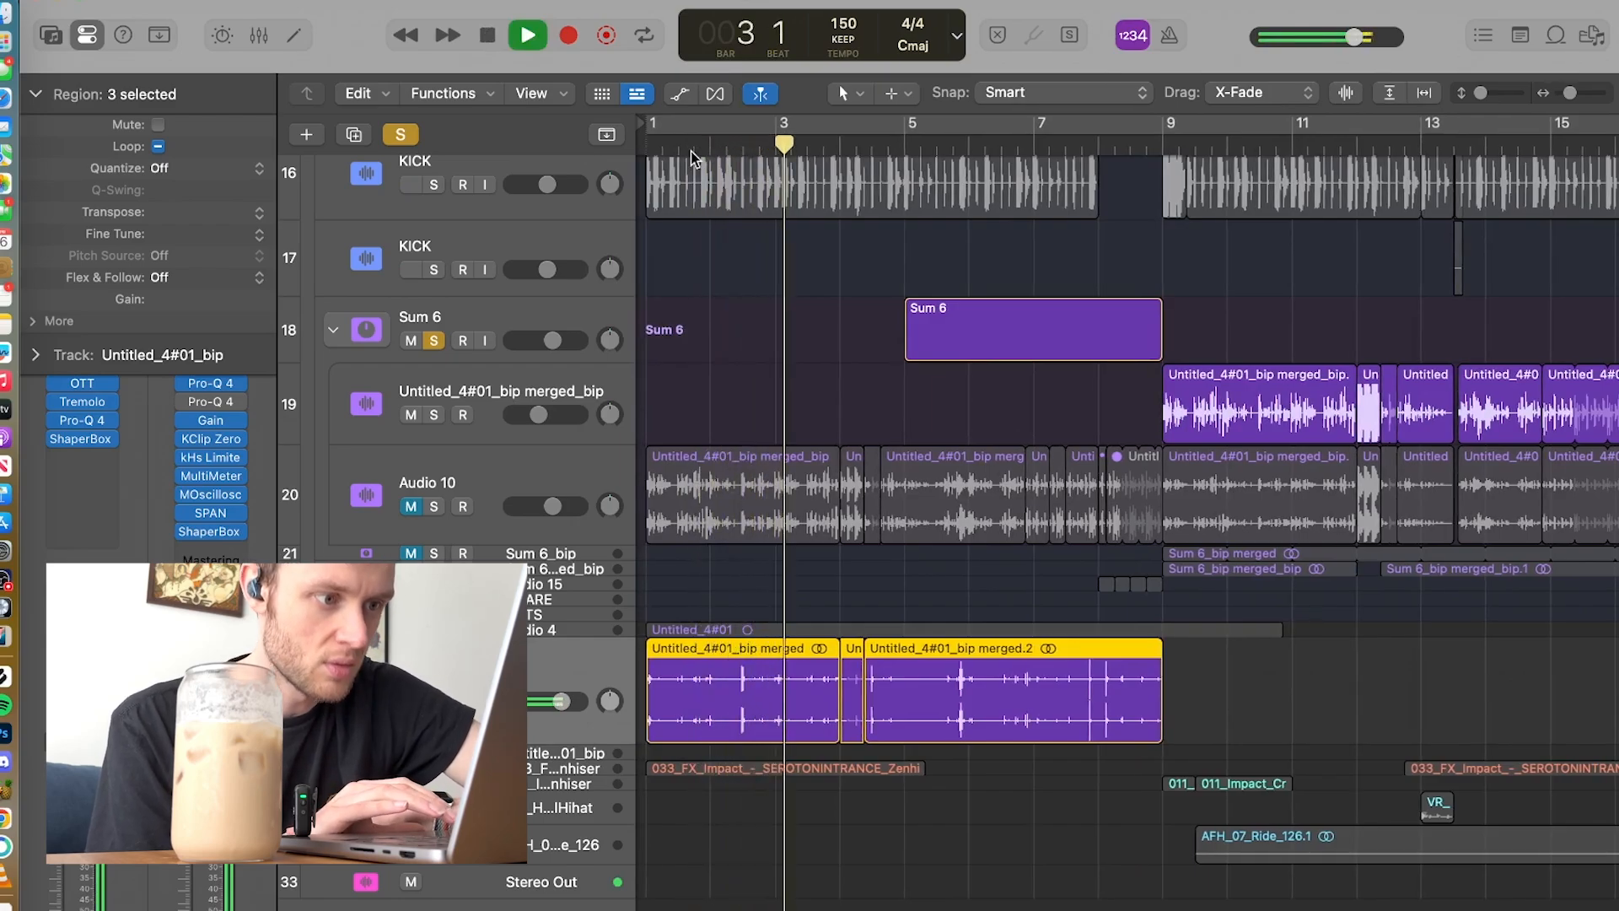
{"action": "key", "text": "space"}
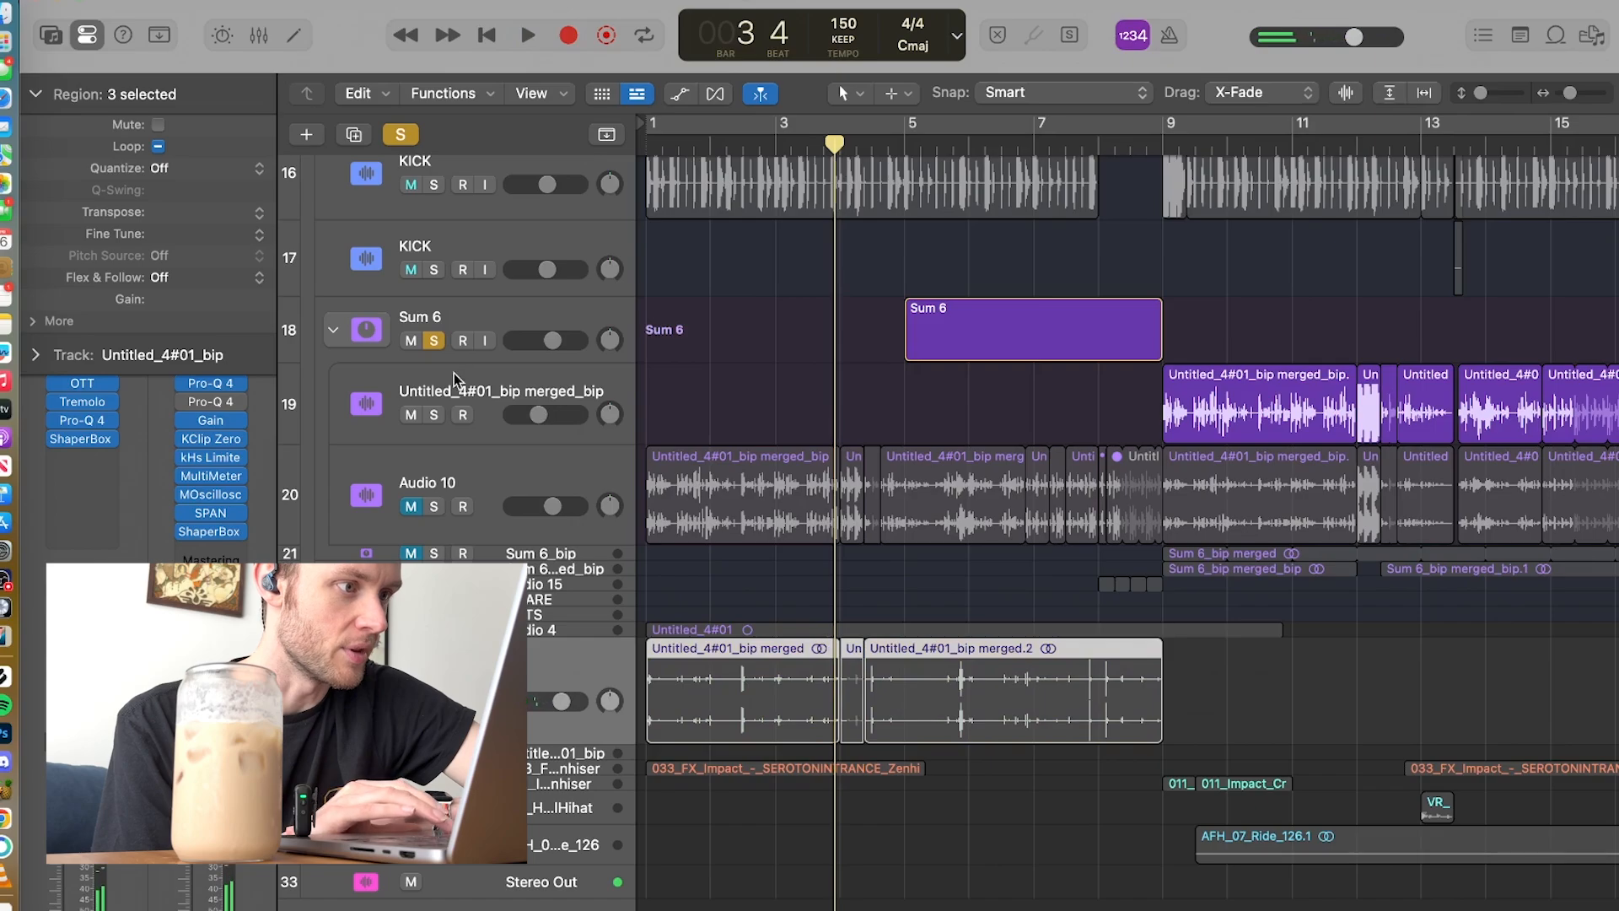
Step: Unmute Audio 10 and play the soloed Sum 6 group's edits from bar 9 through bar 12
{"action": "left_click", "coordinate": [434, 341]}
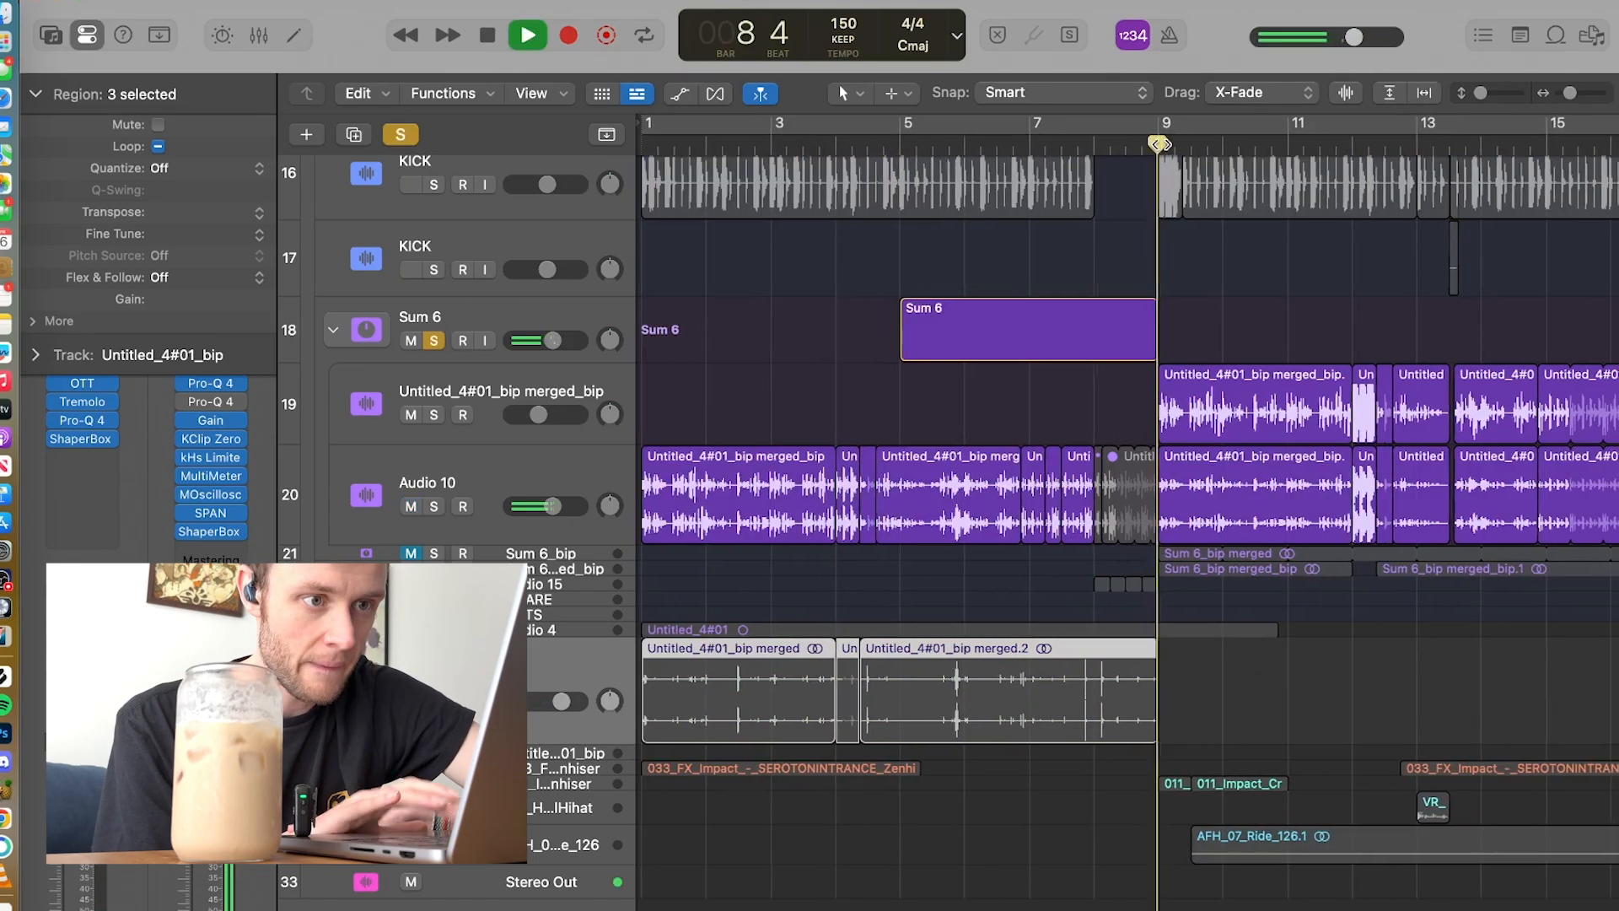
{"action": "scroll", "coordinate": [1131, 333], "scroll_direction": "right", "scroll_amount": 3}
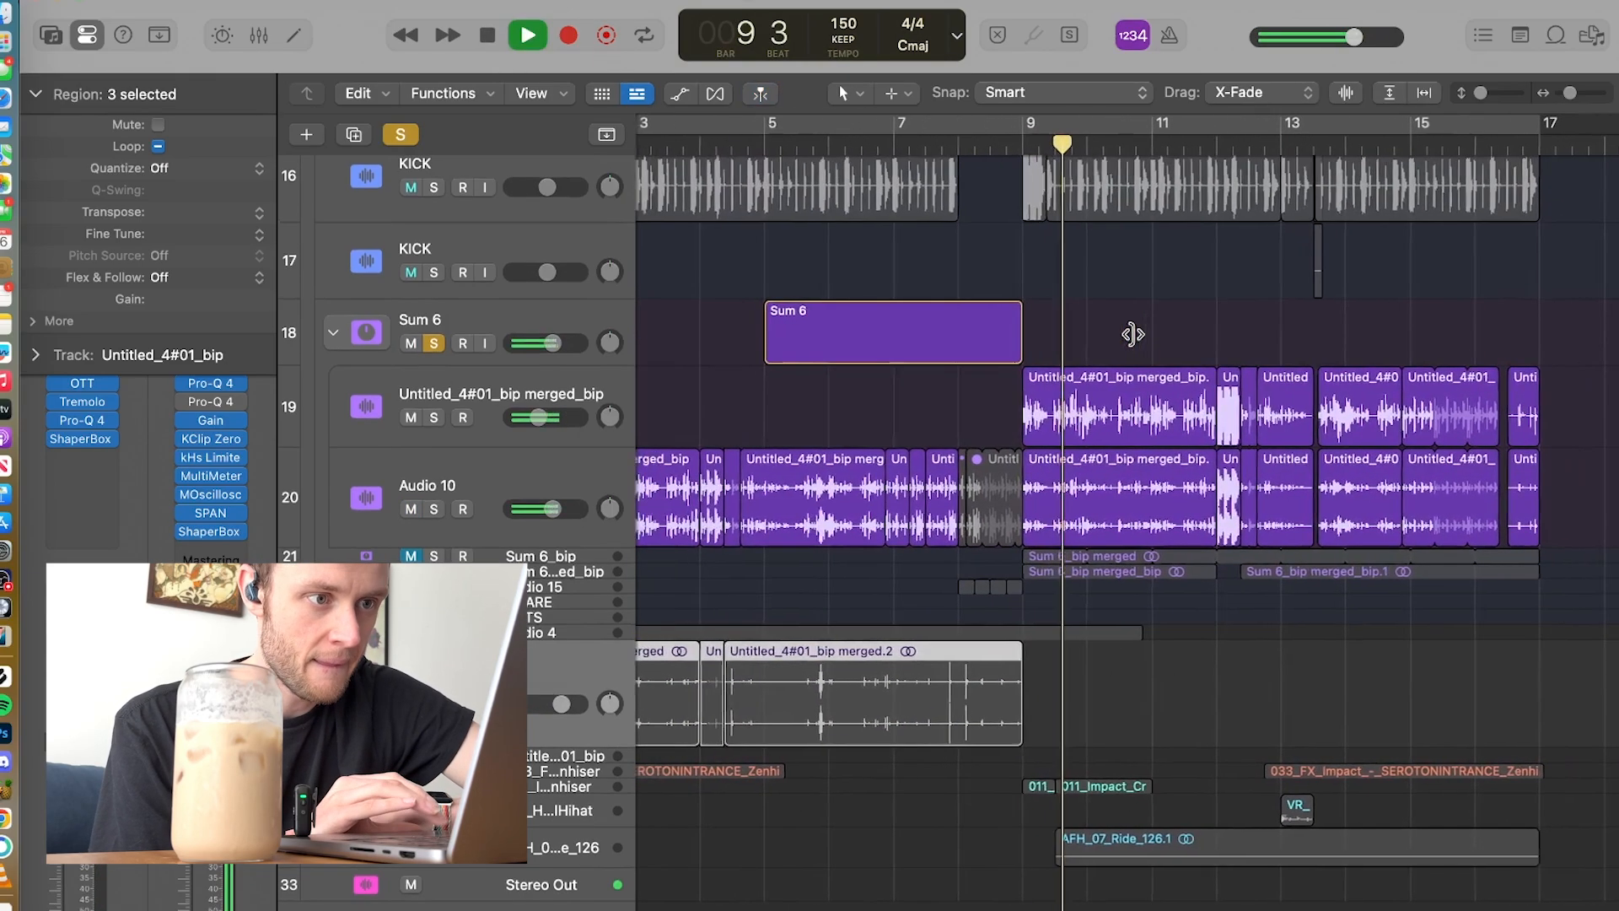
{"action": "scroll", "coordinate": [1093, 413], "scroll_direction": "up", "scroll_amount": 5}
{"action": "scroll", "coordinate": [1093, 413], "scroll_direction": "down", "scroll_amount": 5}
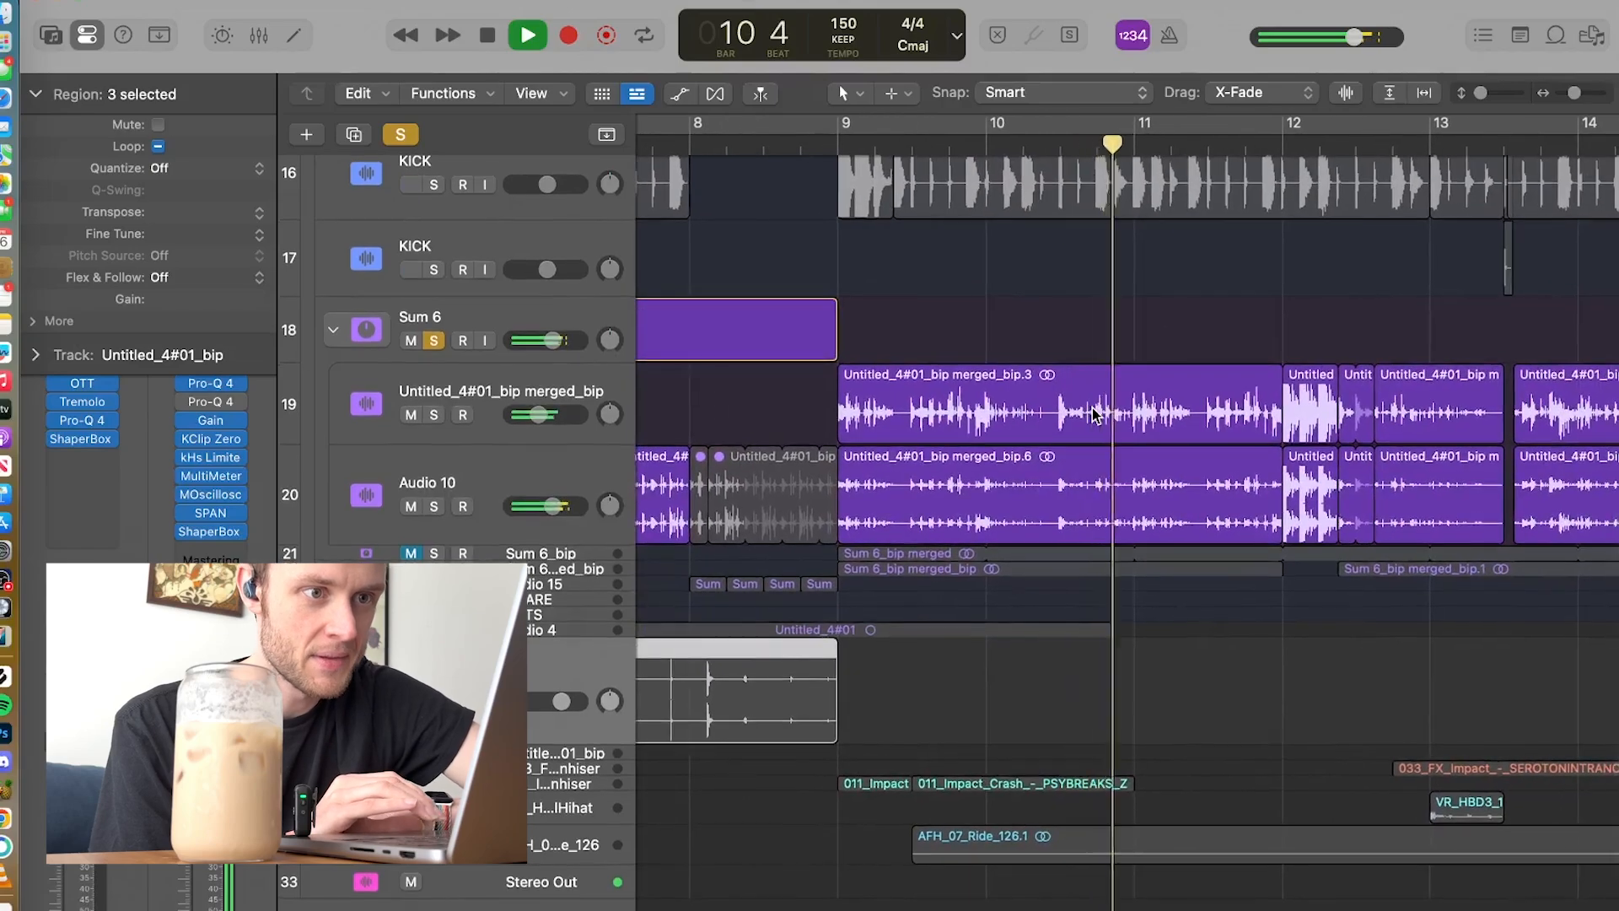
{"action": "scroll", "coordinate": [1093, 413], "scroll_direction": "right", "scroll_amount": 3}
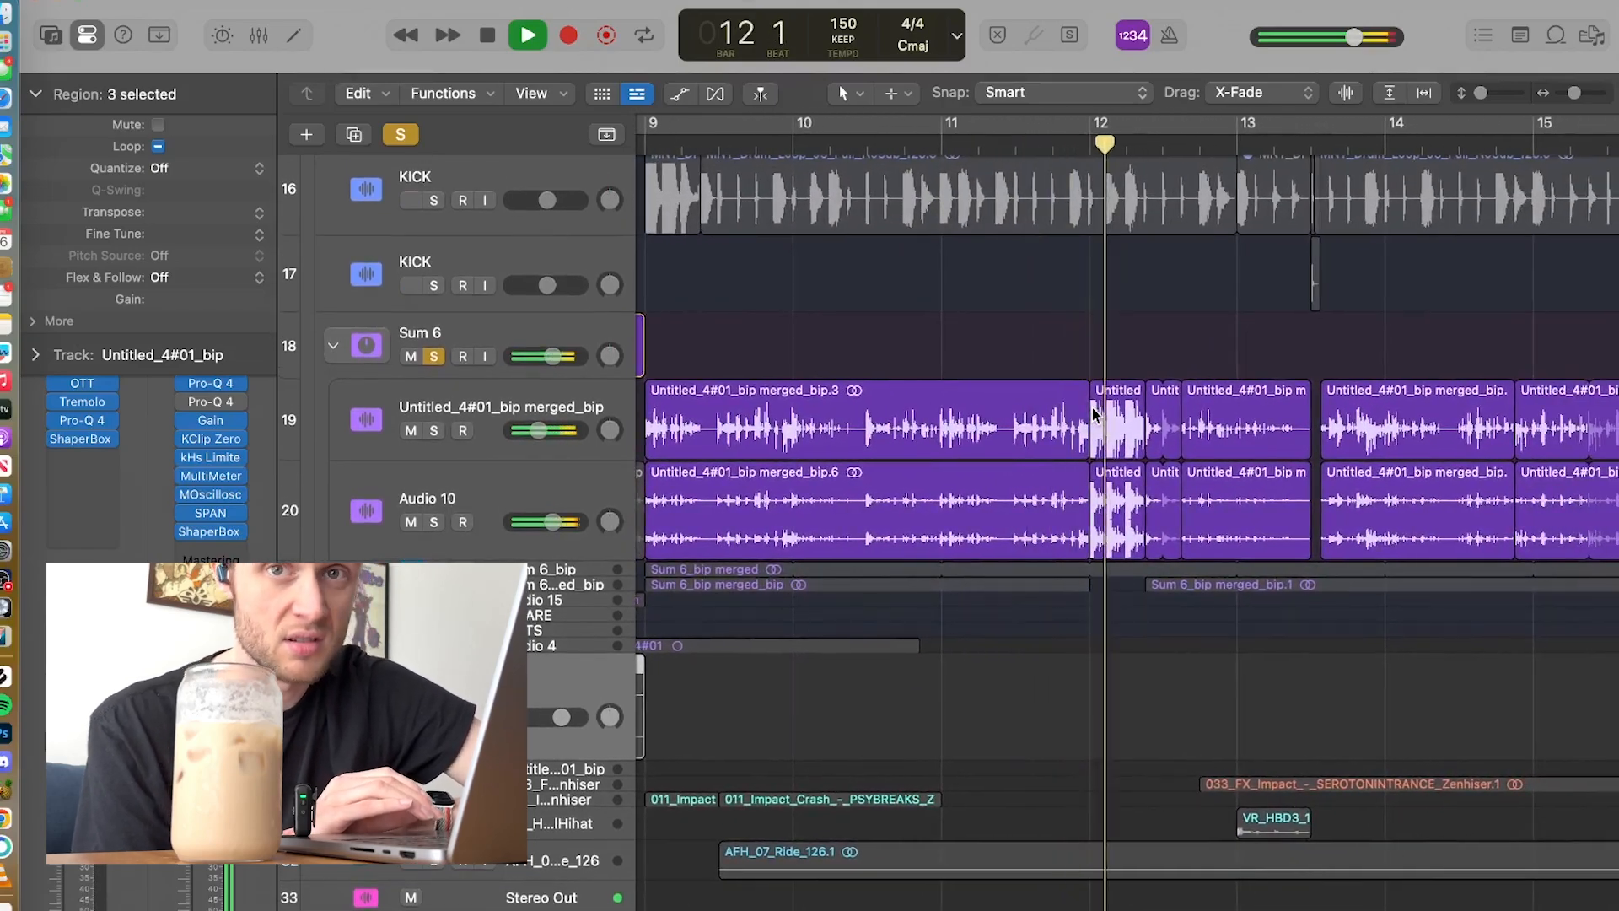
{"action": "key", "text": "space"}
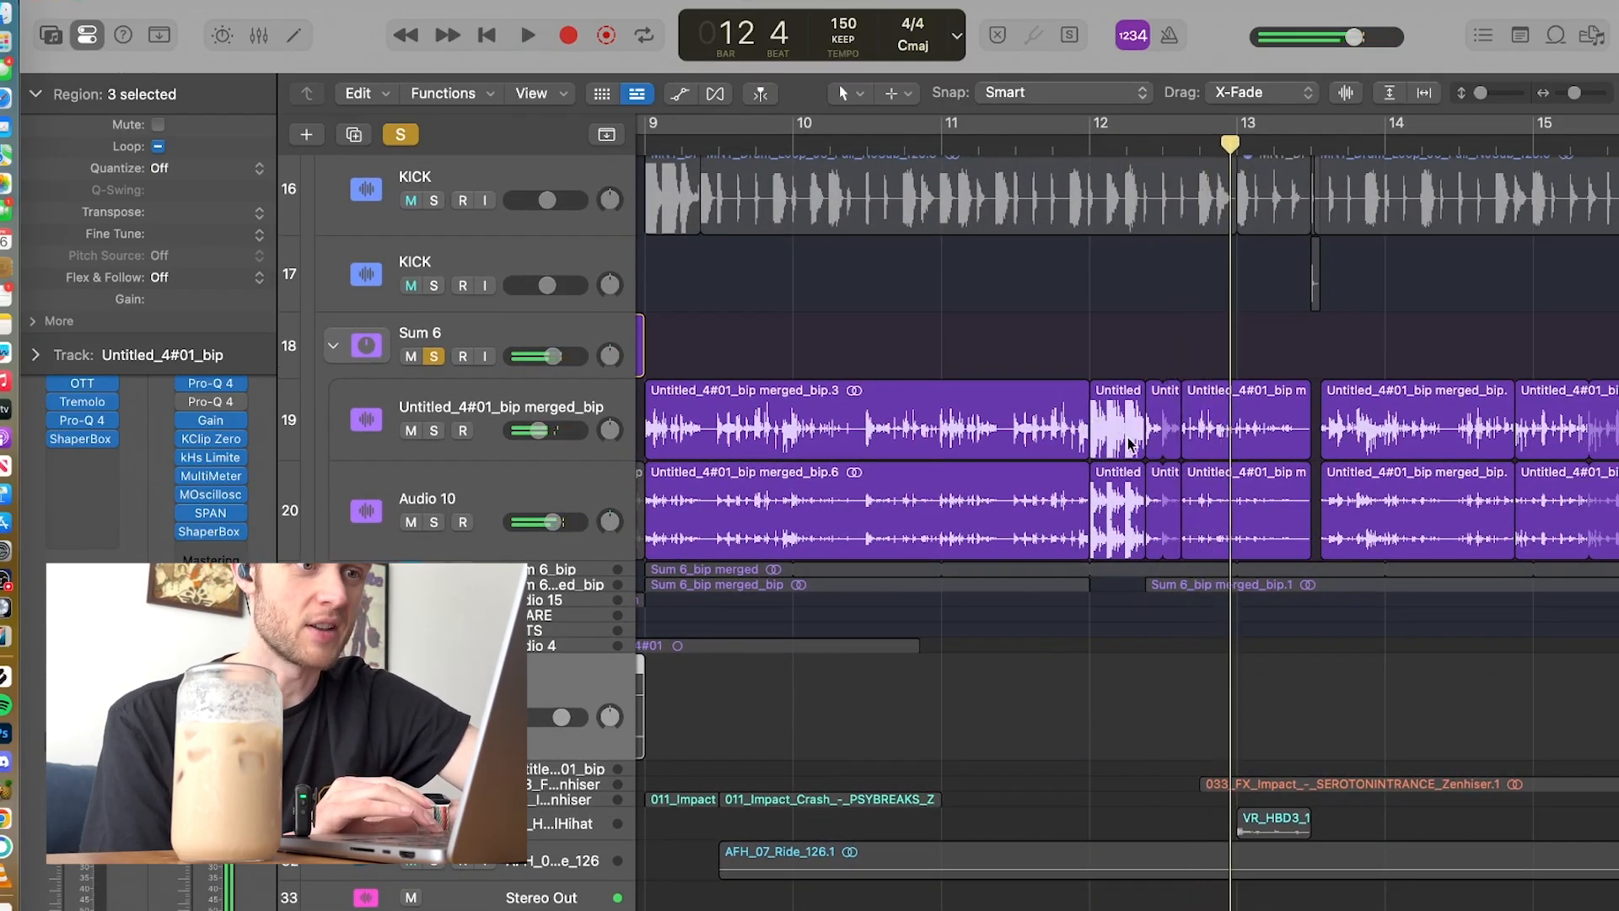
Step: Solo the Sum 6_bip merged_bip and Audio 15 tracks and play them from bar 8 to bar 12
{"action": "scroll", "coordinate": [1100, 483], "scroll_direction": "down", "scroll_amount": 3}
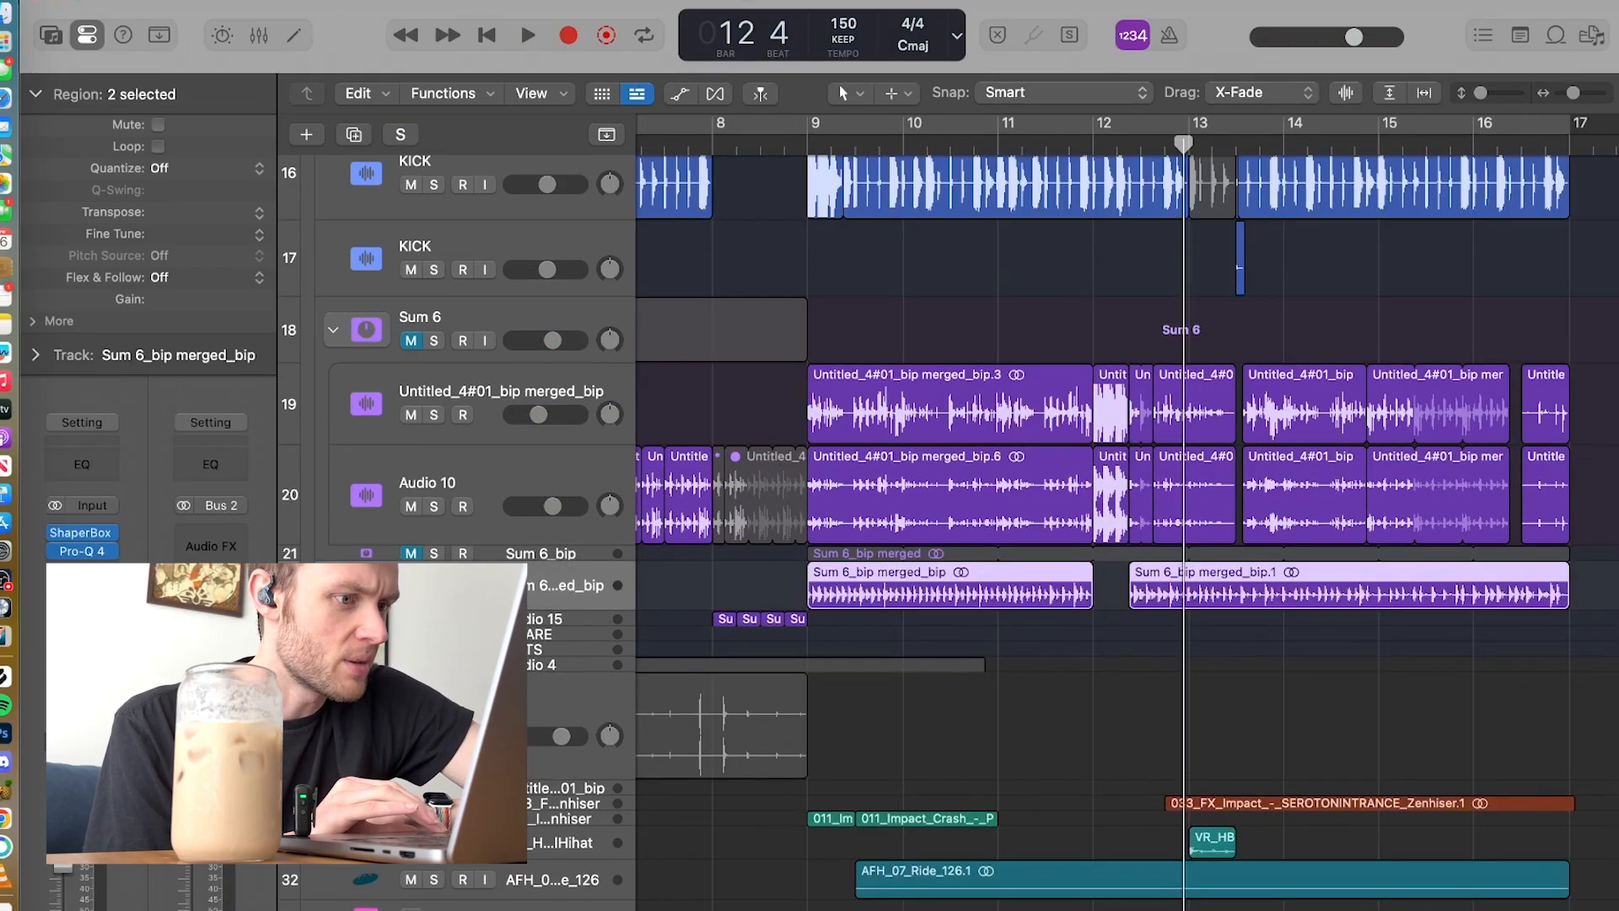
{"action": "left_click", "coordinate": [697, 148]}
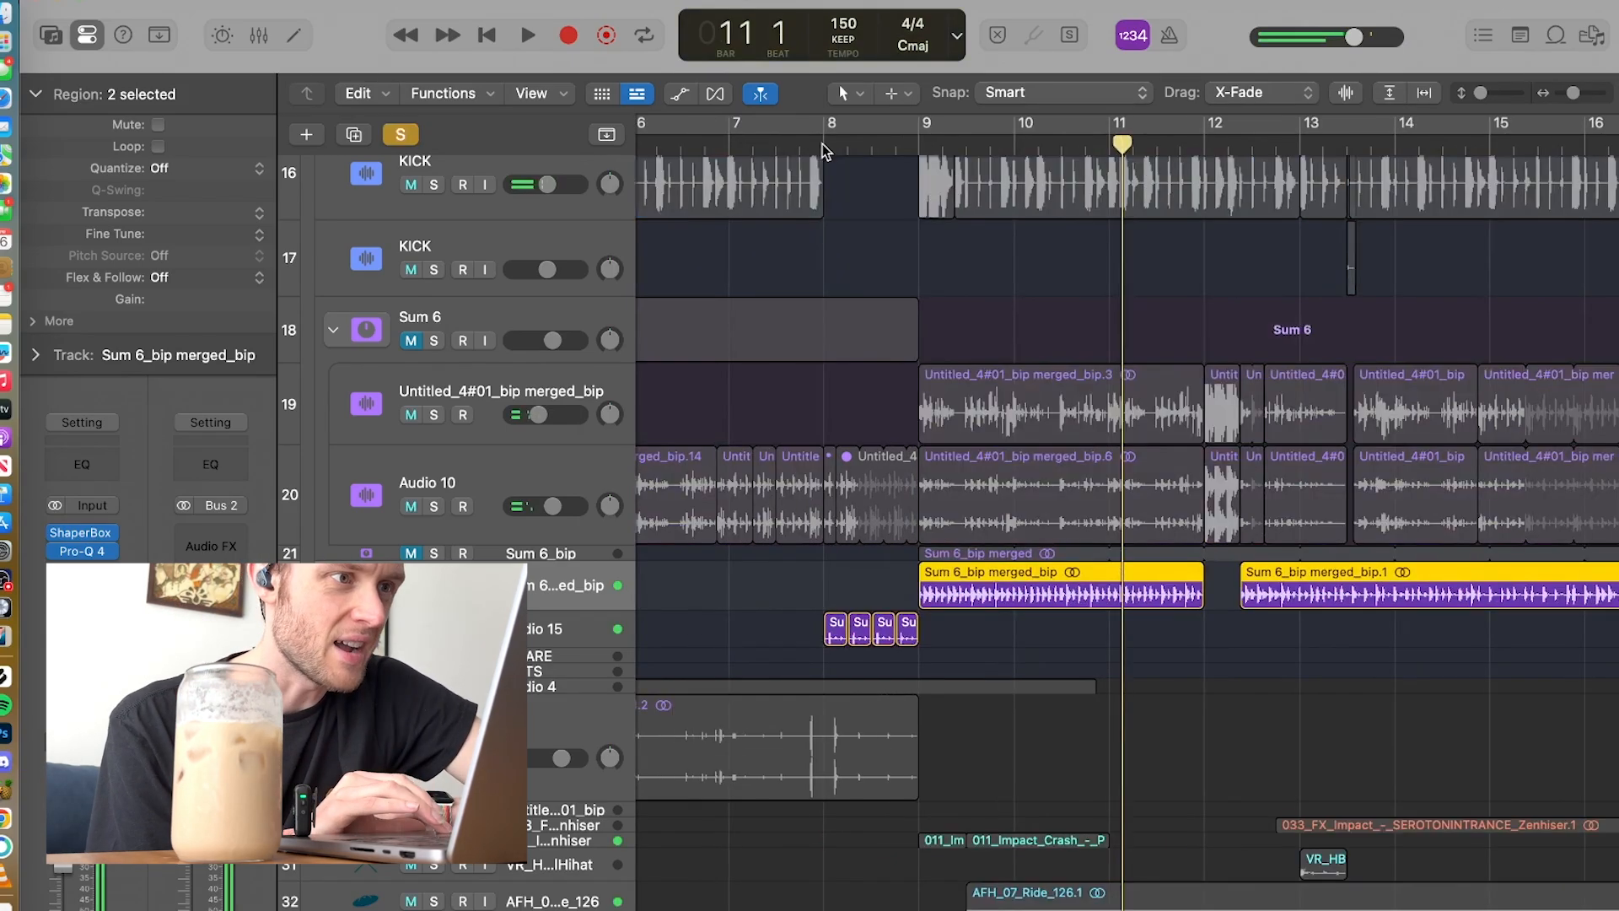
{"action": "left_click", "coordinate": [824, 149]}
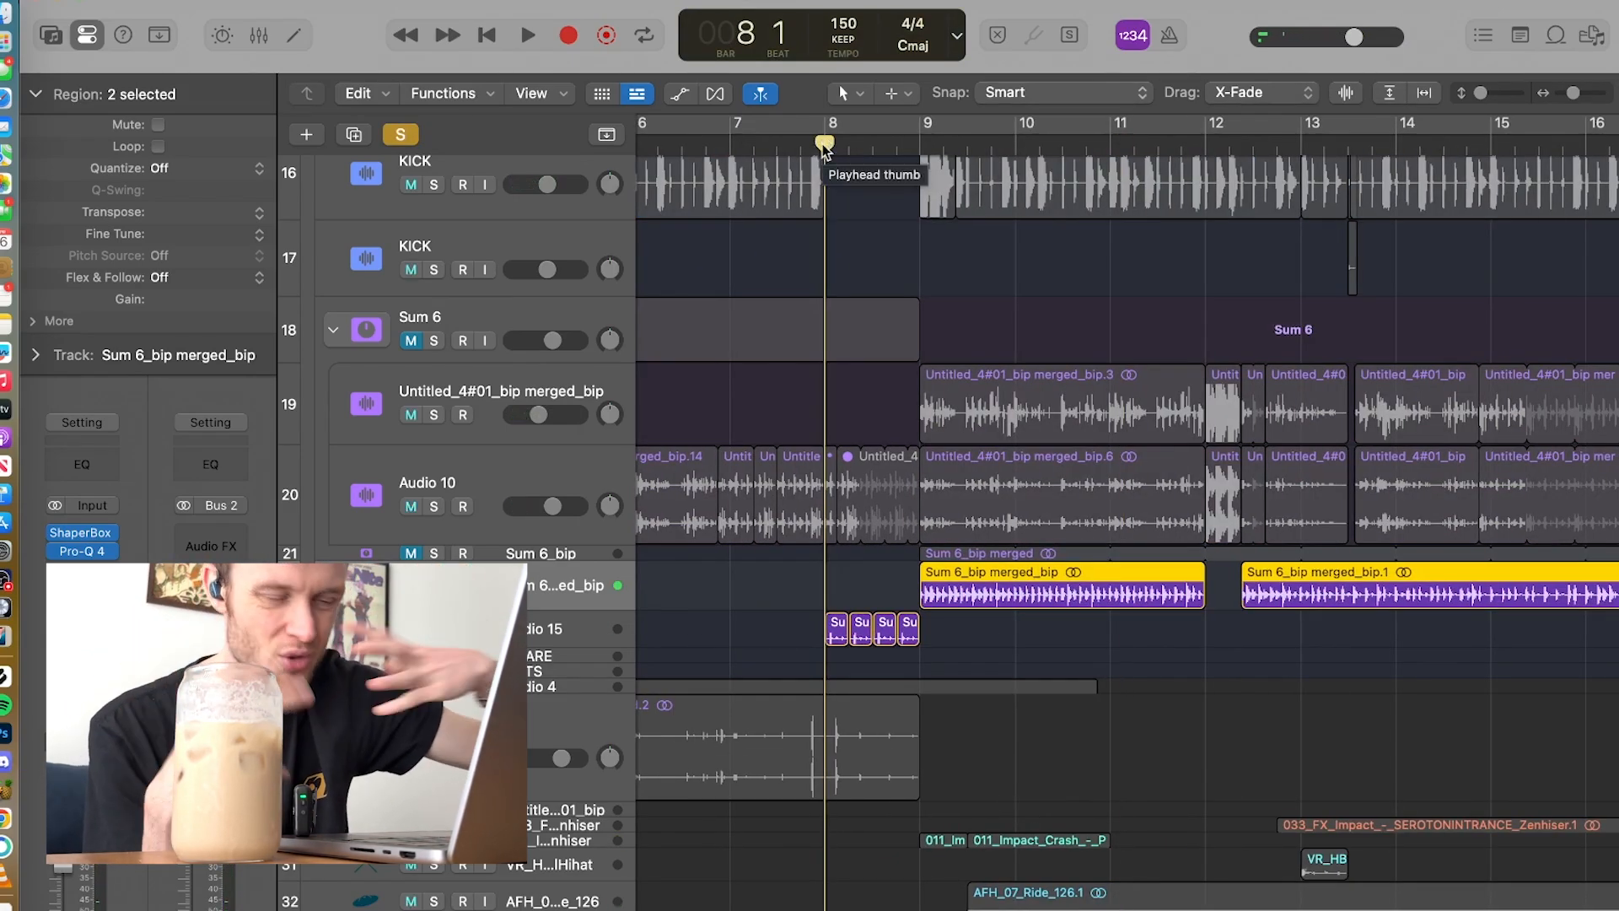
{"action": "key", "text": "space"}
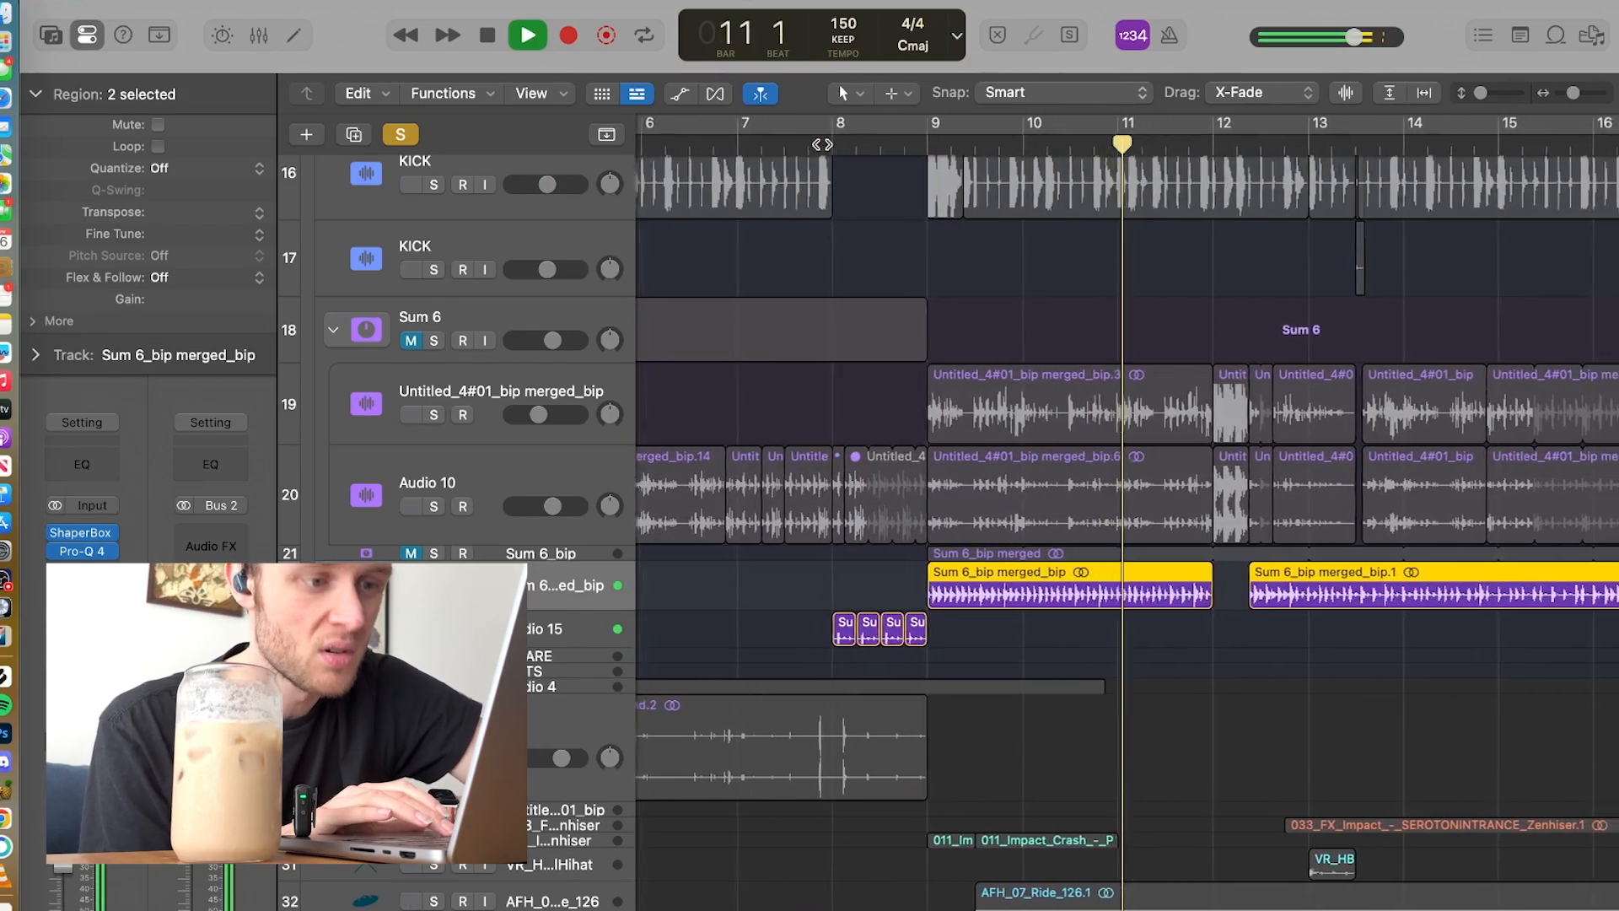
{"action": "key", "text": "space"}
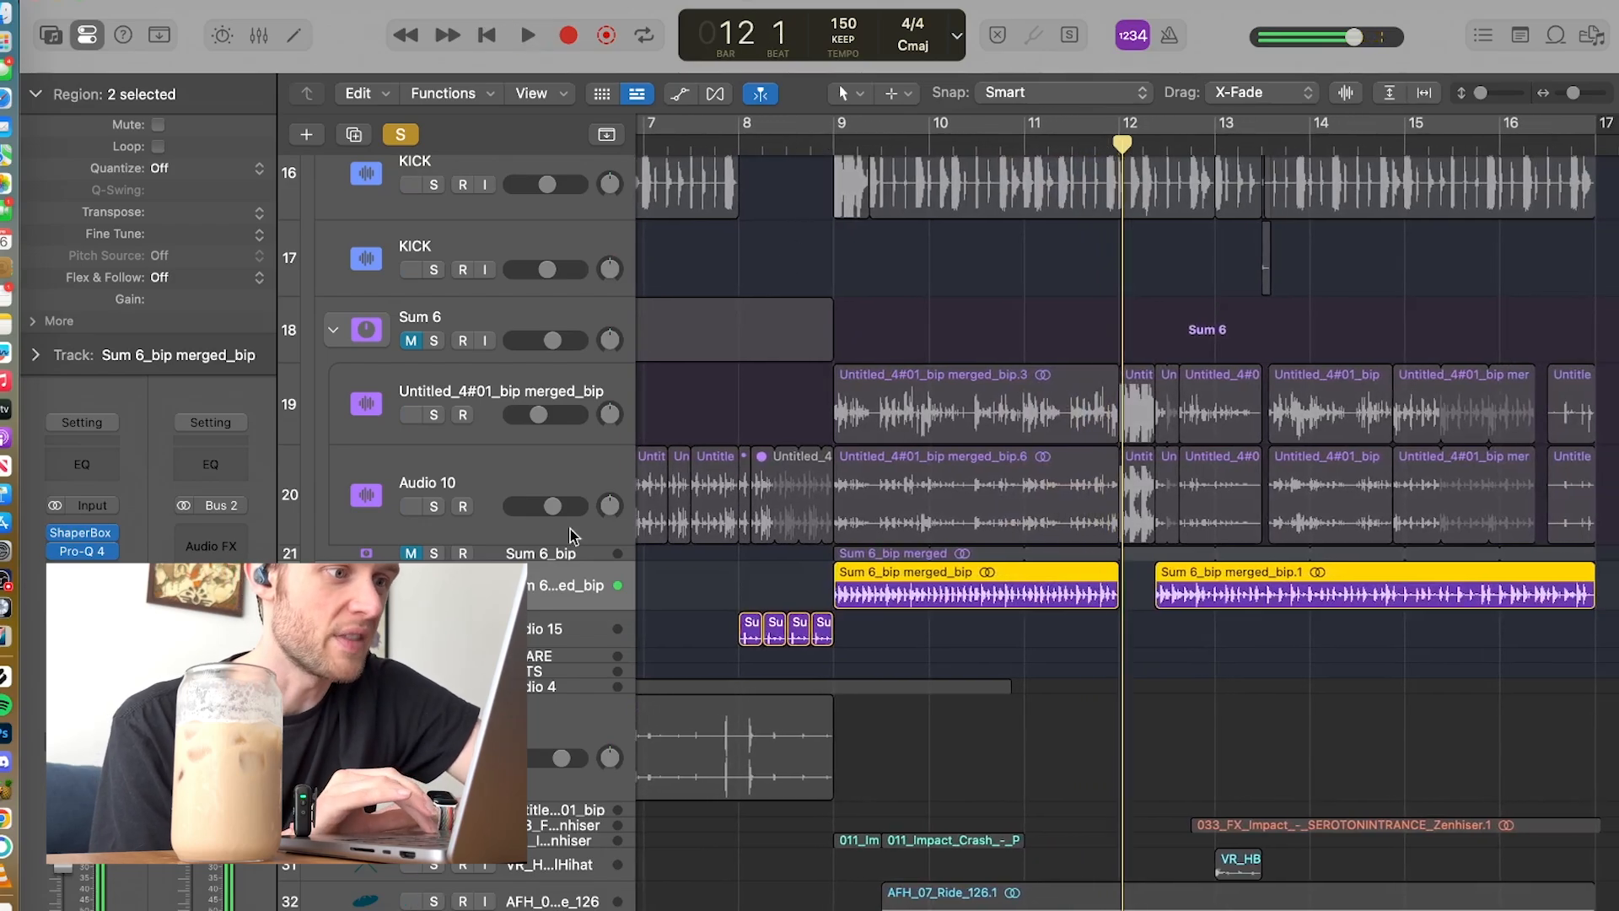
Step: Solo the PERC group and play the drum loops with the Sum 6 layers from bar 9 through bar 12
{"action": "key", "text": "ctrl+s"}
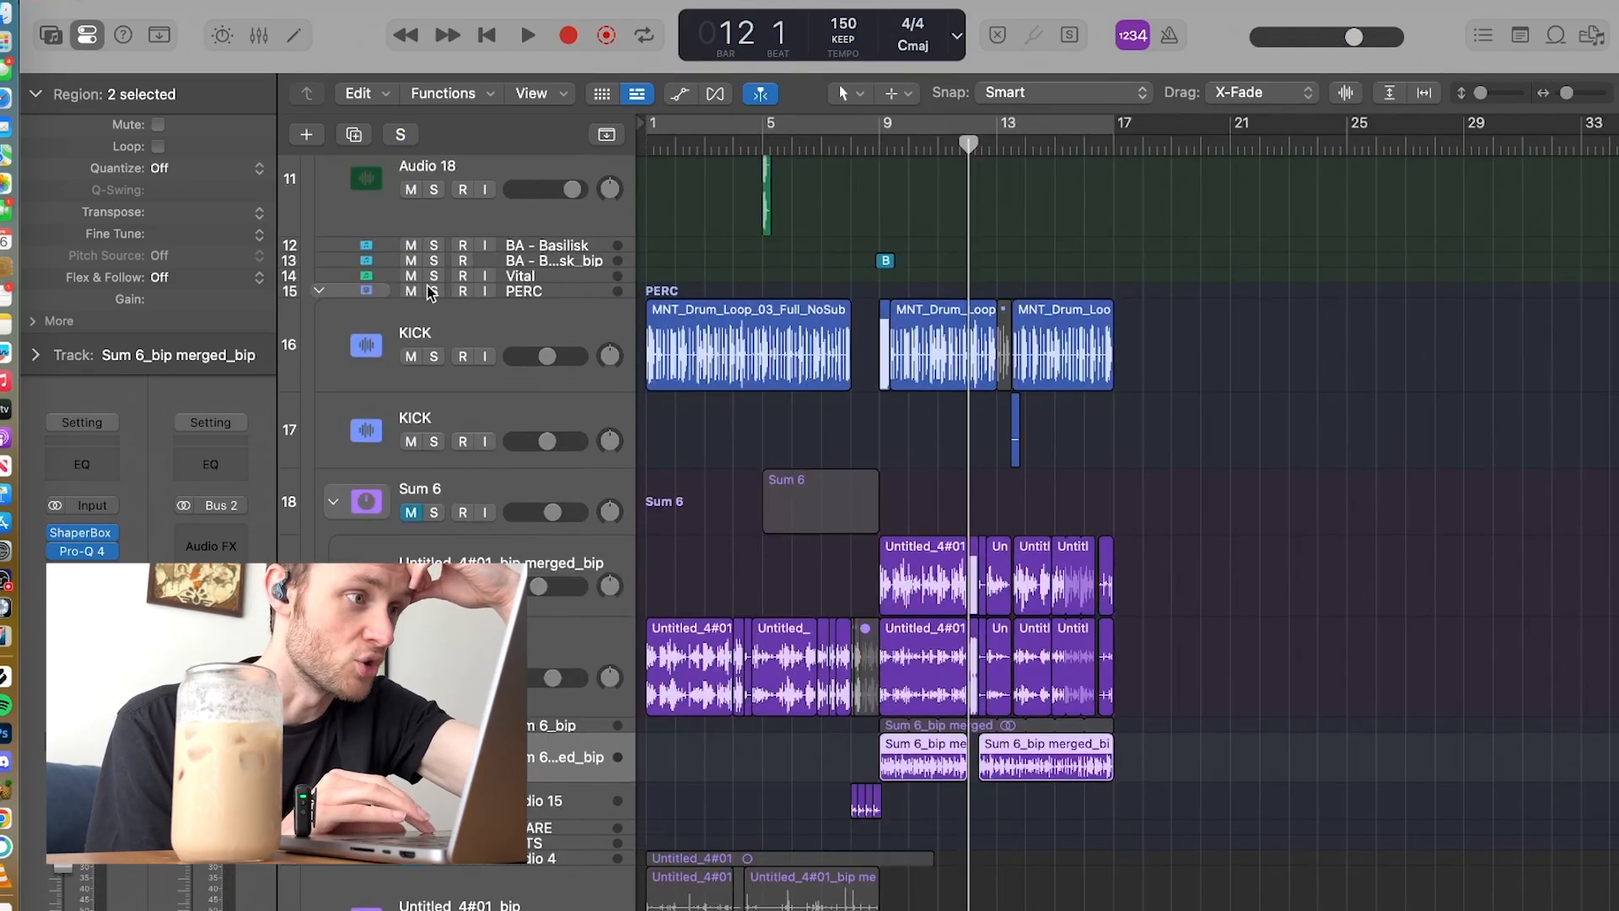
{"action": "left_click", "coordinate": [881, 146]}
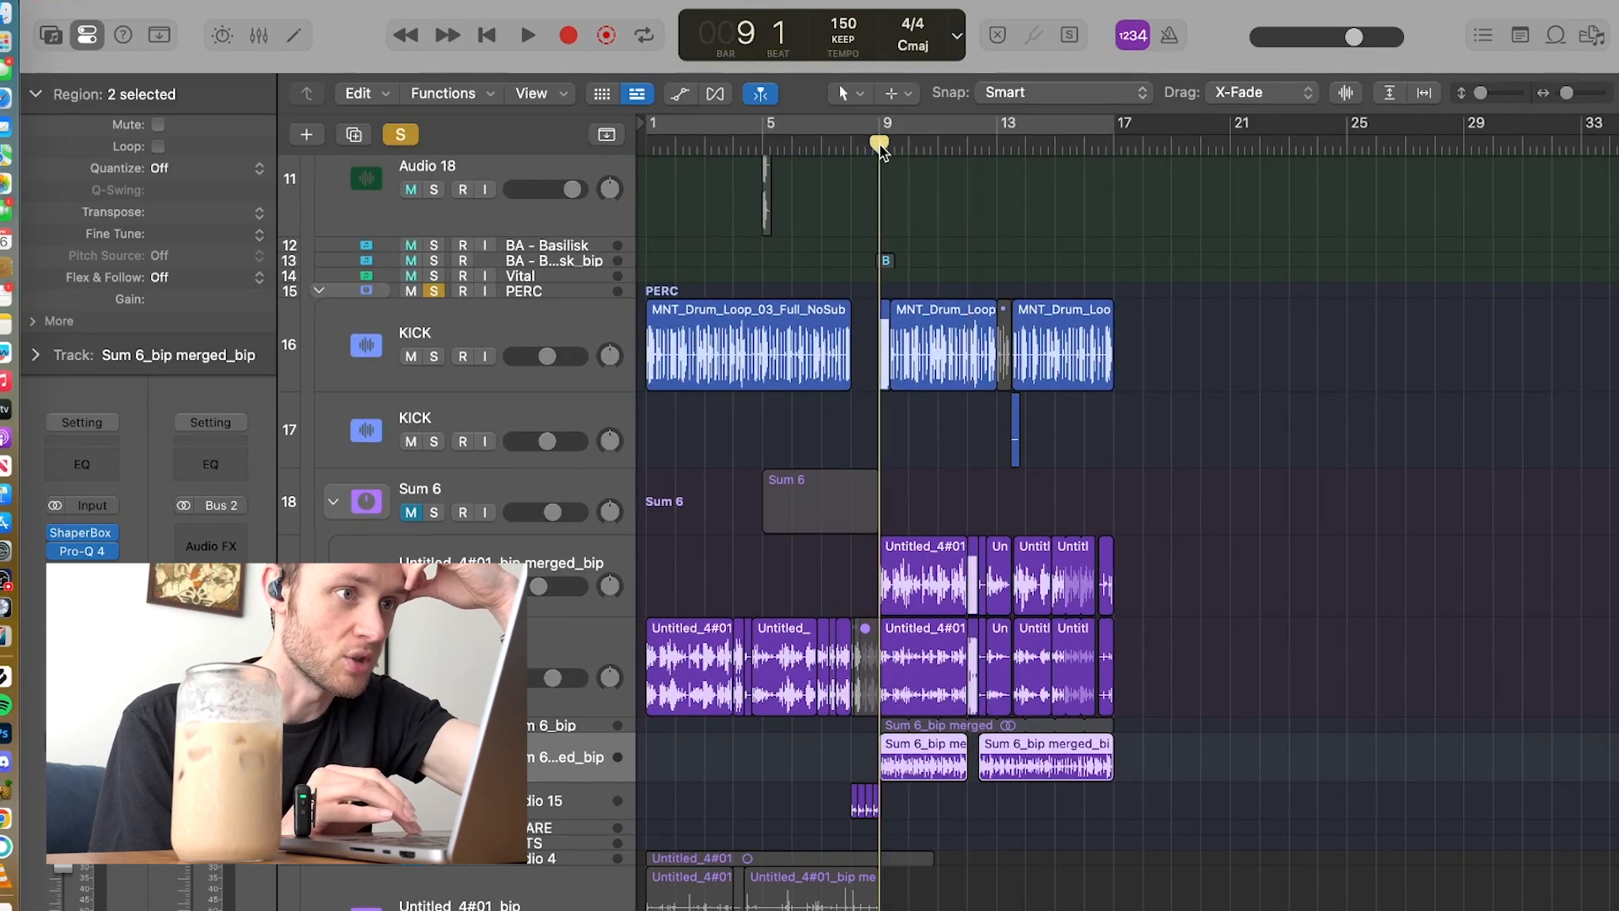
{"action": "key", "text": "space"}
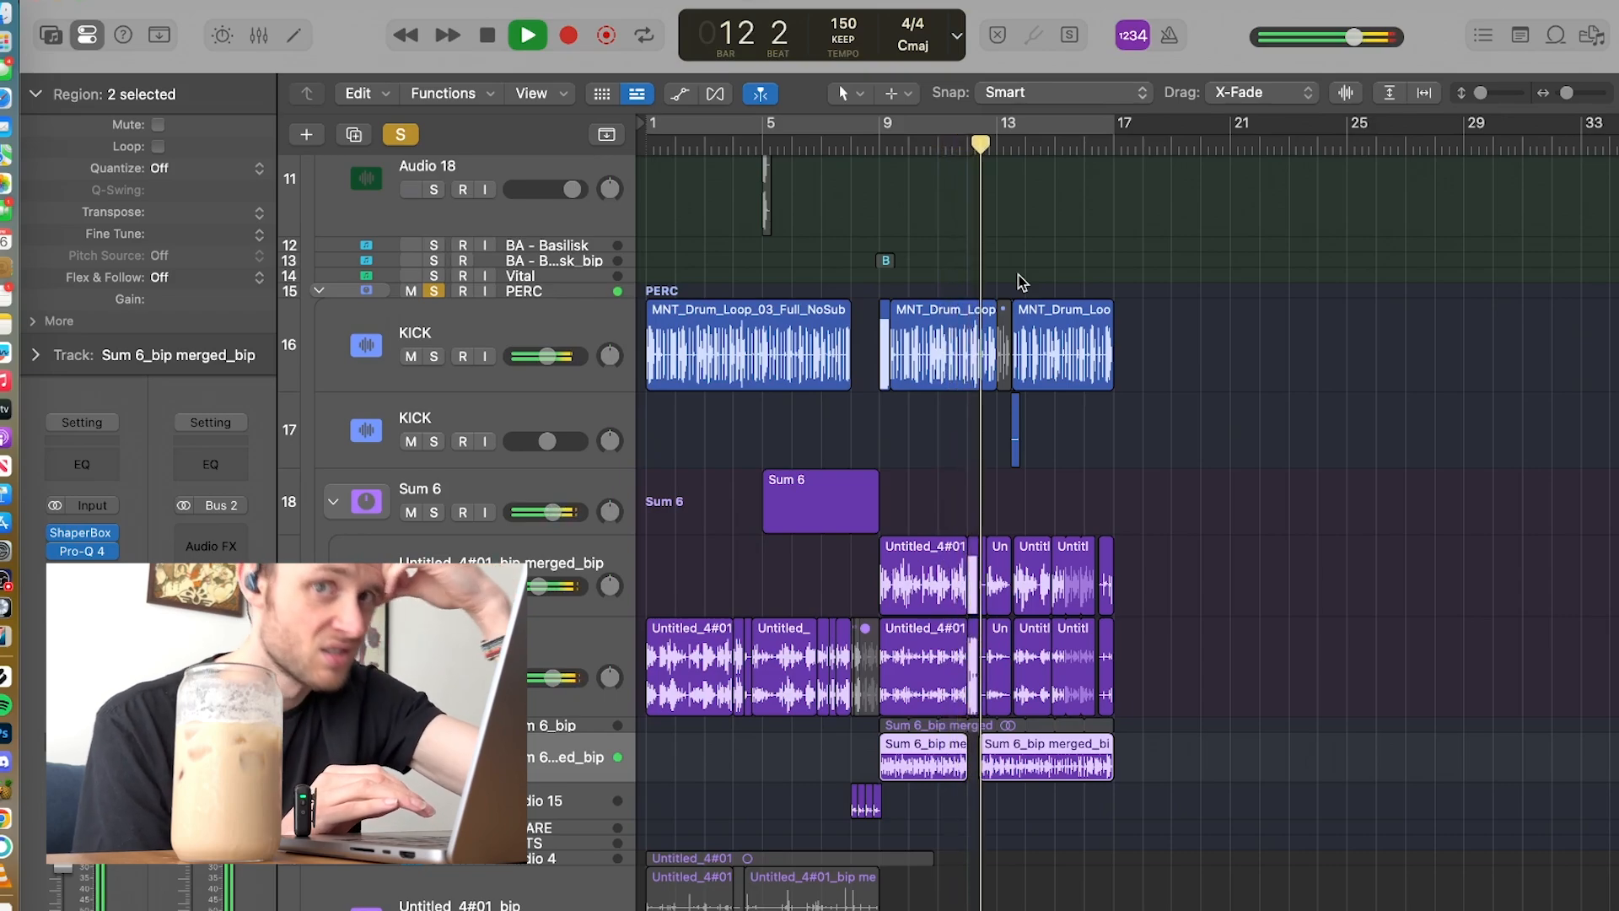
{"action": "key", "text": "space"}
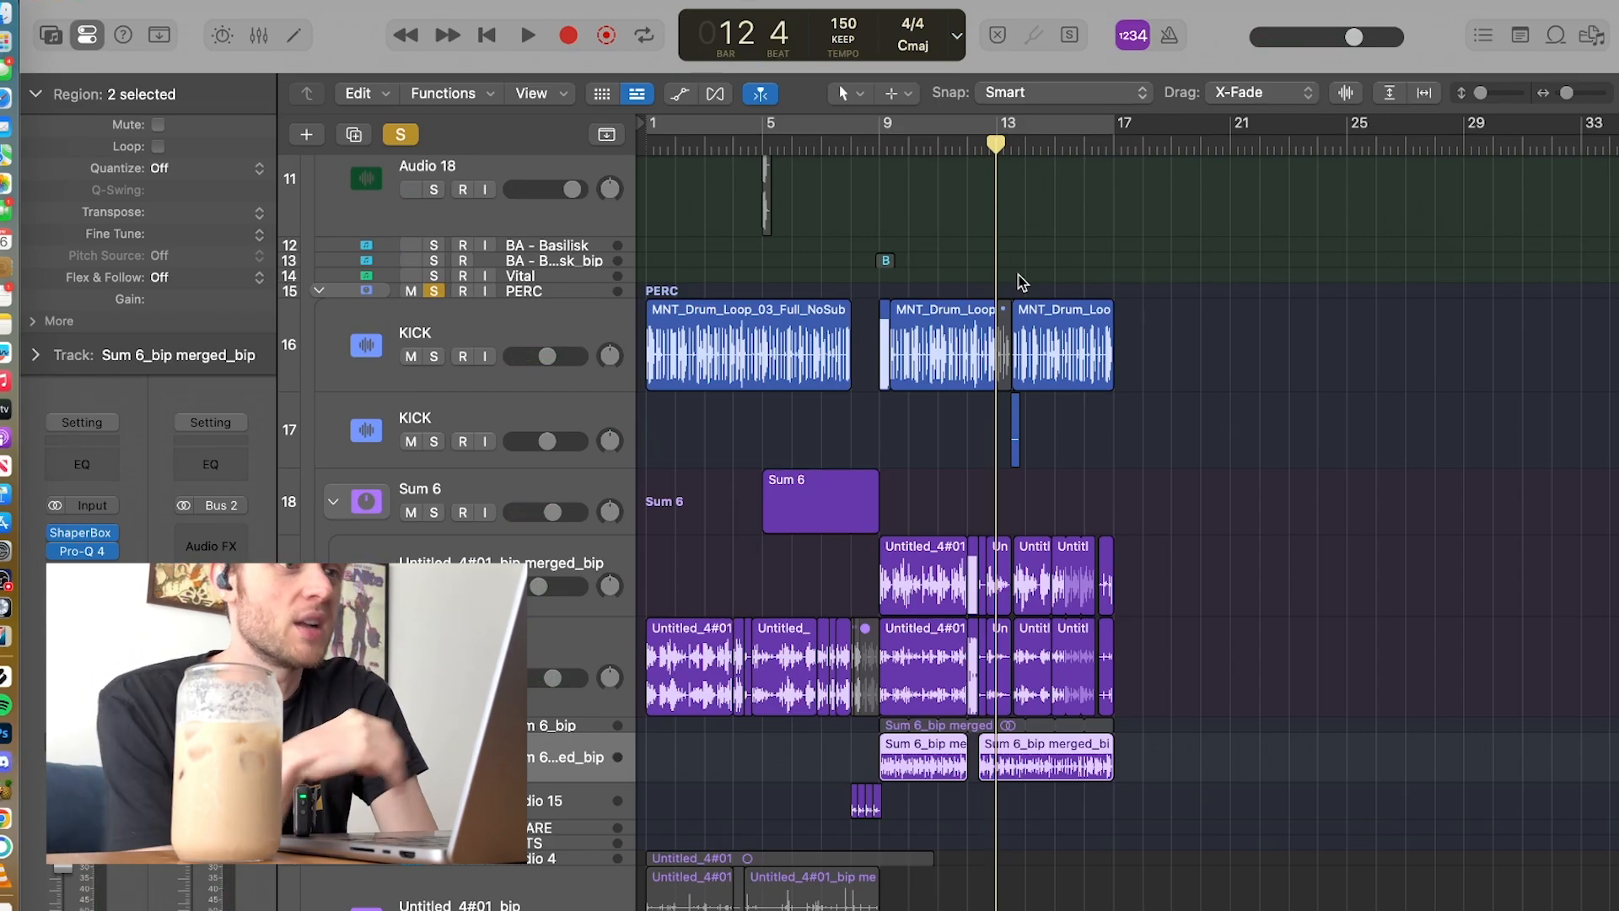
Step: Look over the track list and play the soloed PERC group from bar 1 to bar 3
{"action": "scroll", "coordinate": [1019, 275], "scroll_direction": "up", "scroll_amount": 10}
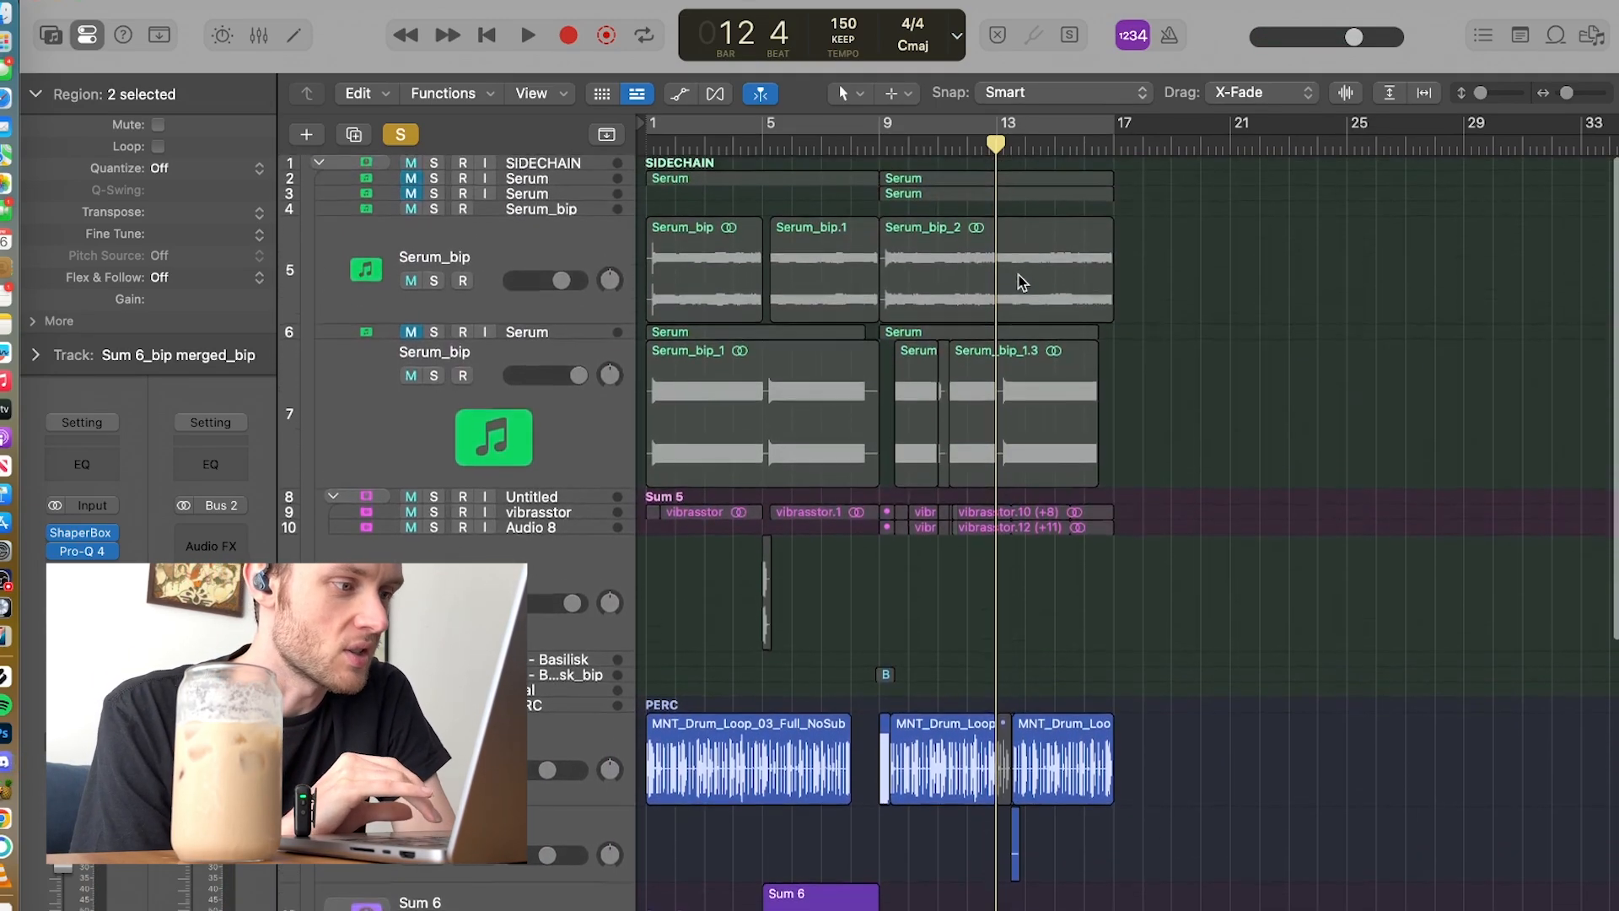
{"action": "scroll", "coordinate": [1019, 274], "scroll_direction": "down", "scroll_amount": 7}
{"action": "scroll", "coordinate": [1019, 274], "scroll_direction": "down", "scroll_amount": 1}
{"action": "left_click", "coordinate": [646, 153]}
{"action": "key", "text": "space"}
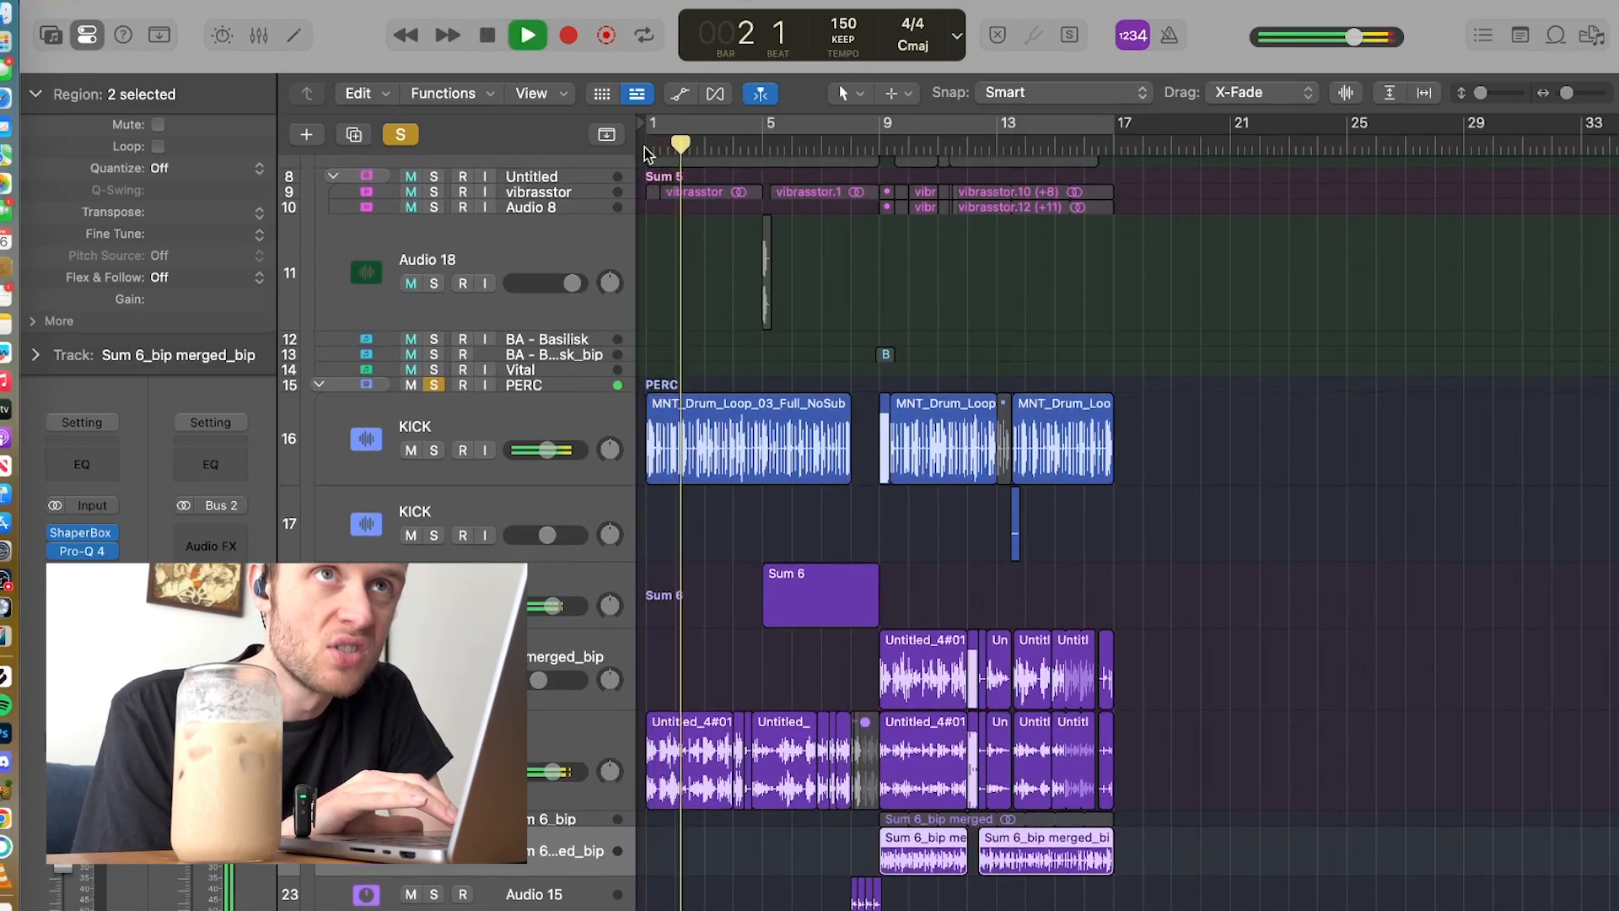
{"action": "key", "text": "space"}
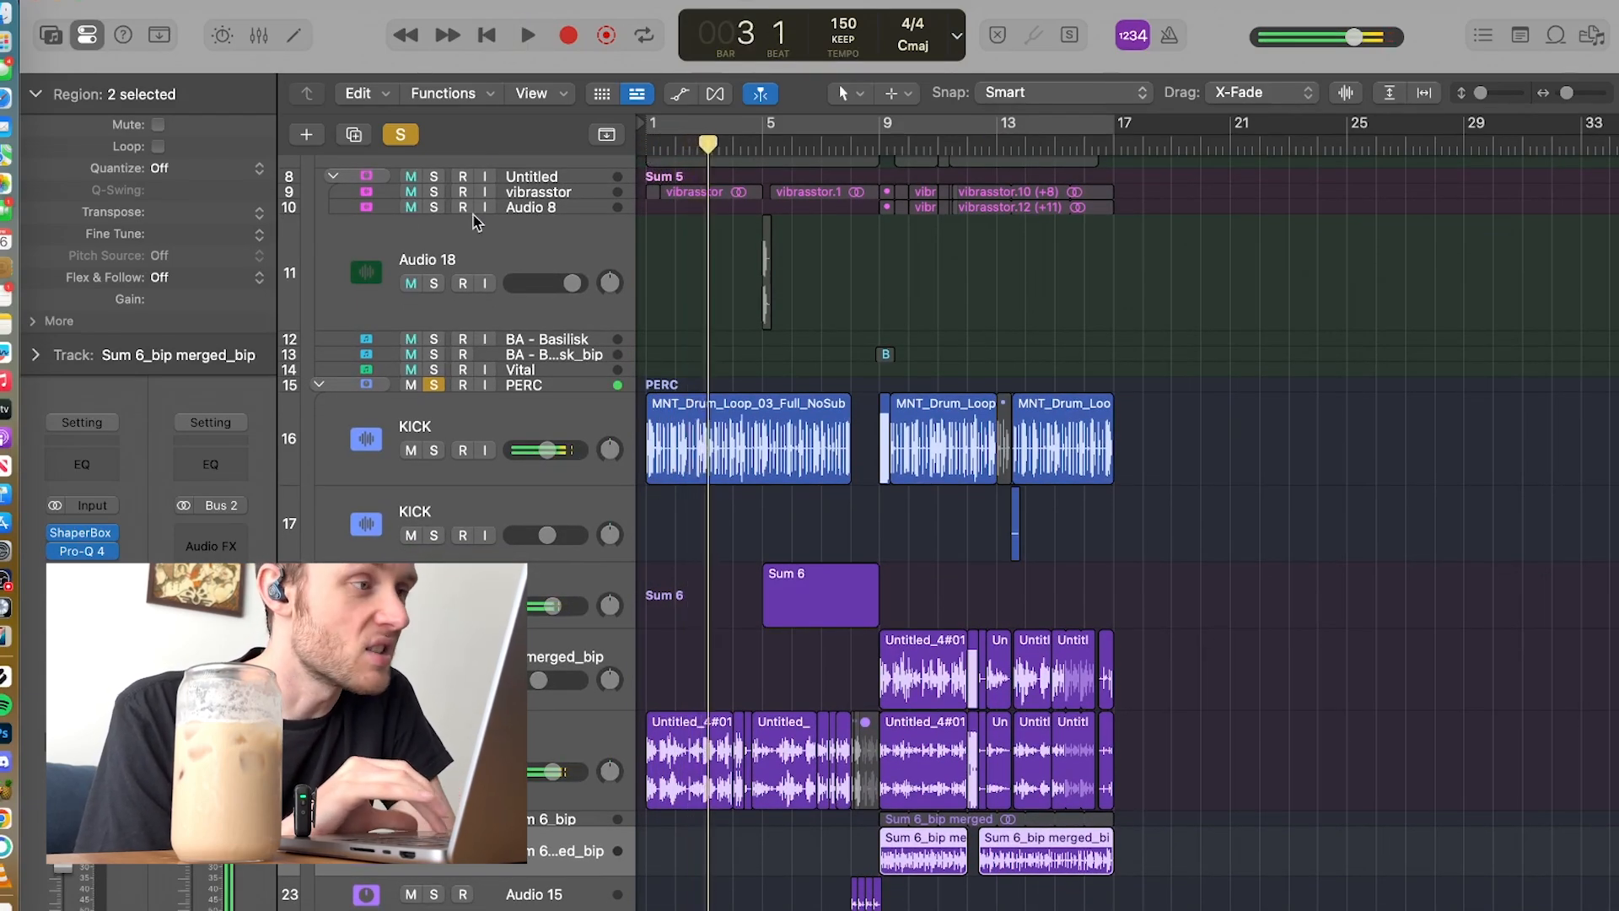
Step: Clear all solos and play the full arrangement from bar 1 to bar 3
{"action": "left_click", "coordinate": [400, 135]}
{"action": "left_click", "coordinate": [646, 152]}
{"action": "key", "text": "space"}
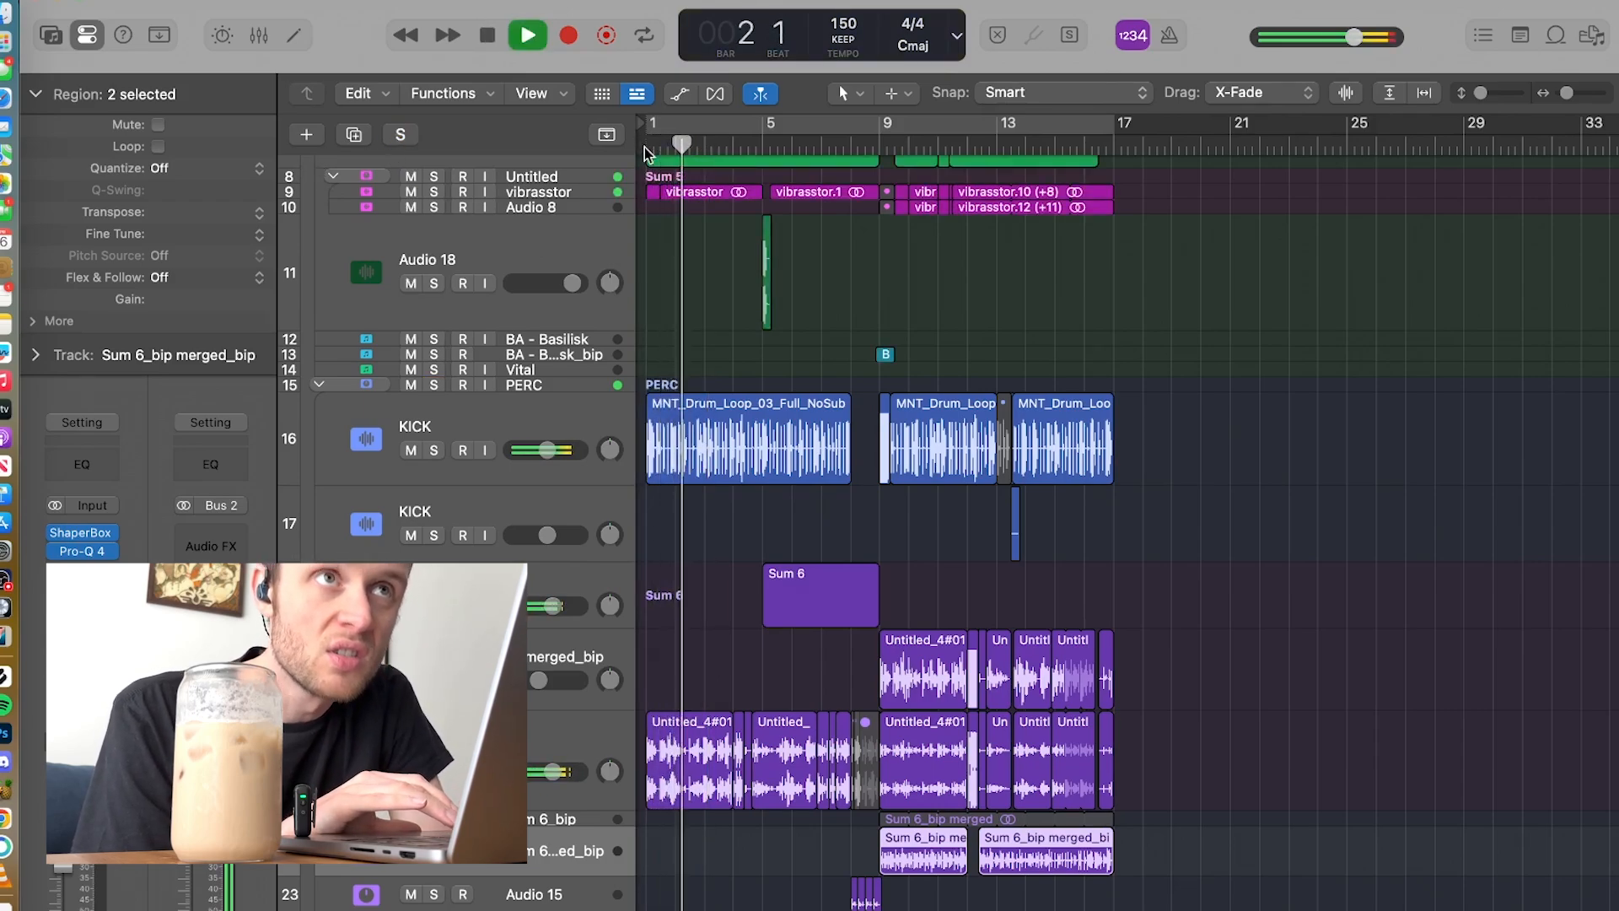
{"action": "key", "text": "space"}
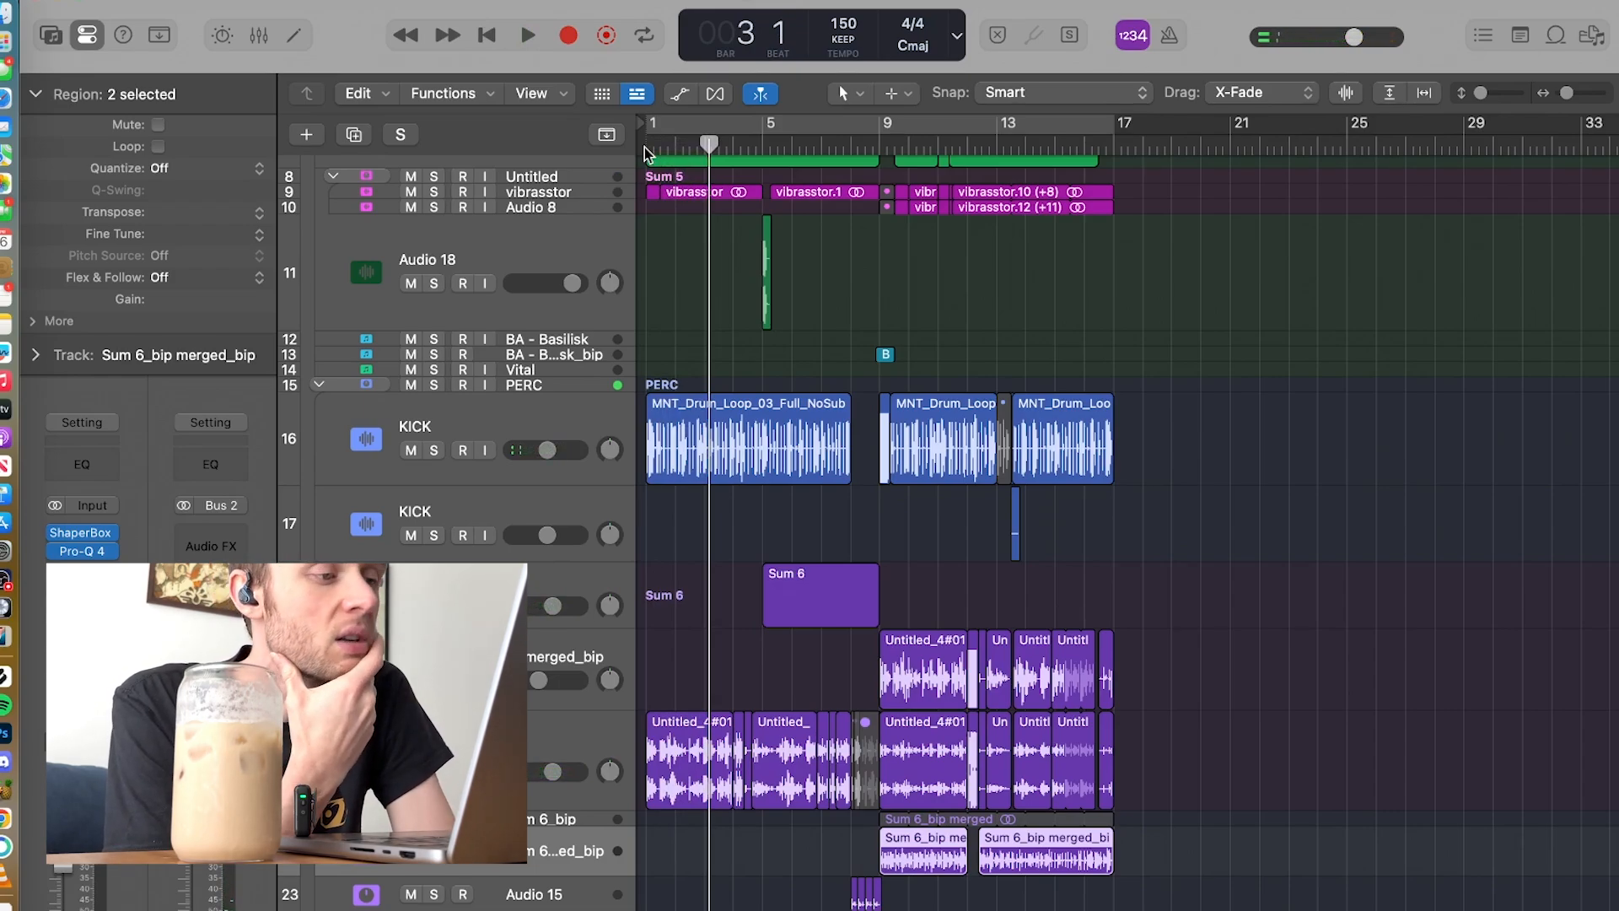
Step: Play the arrangement from bar 1 to bar 5 with Serum_bip track 7 muted for comparison, and unmute it
{"action": "scroll", "coordinate": [523, 253], "scroll_direction": "up", "scroll_amount": 5}
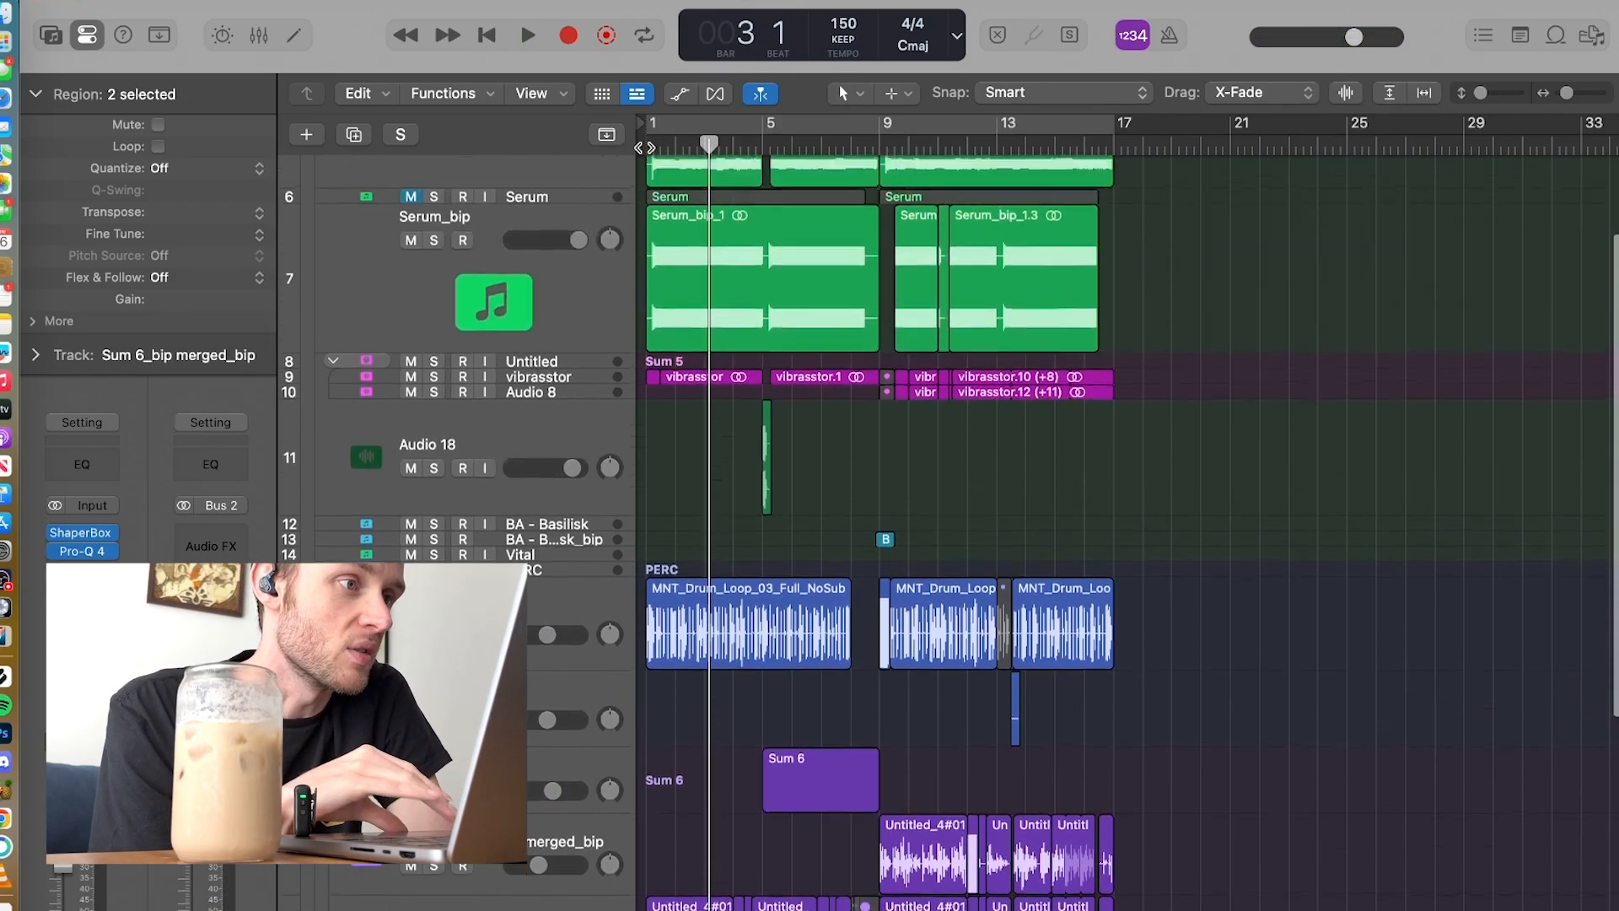
{"action": "left_click", "coordinate": [410, 250]}
{"action": "key", "text": "space"}
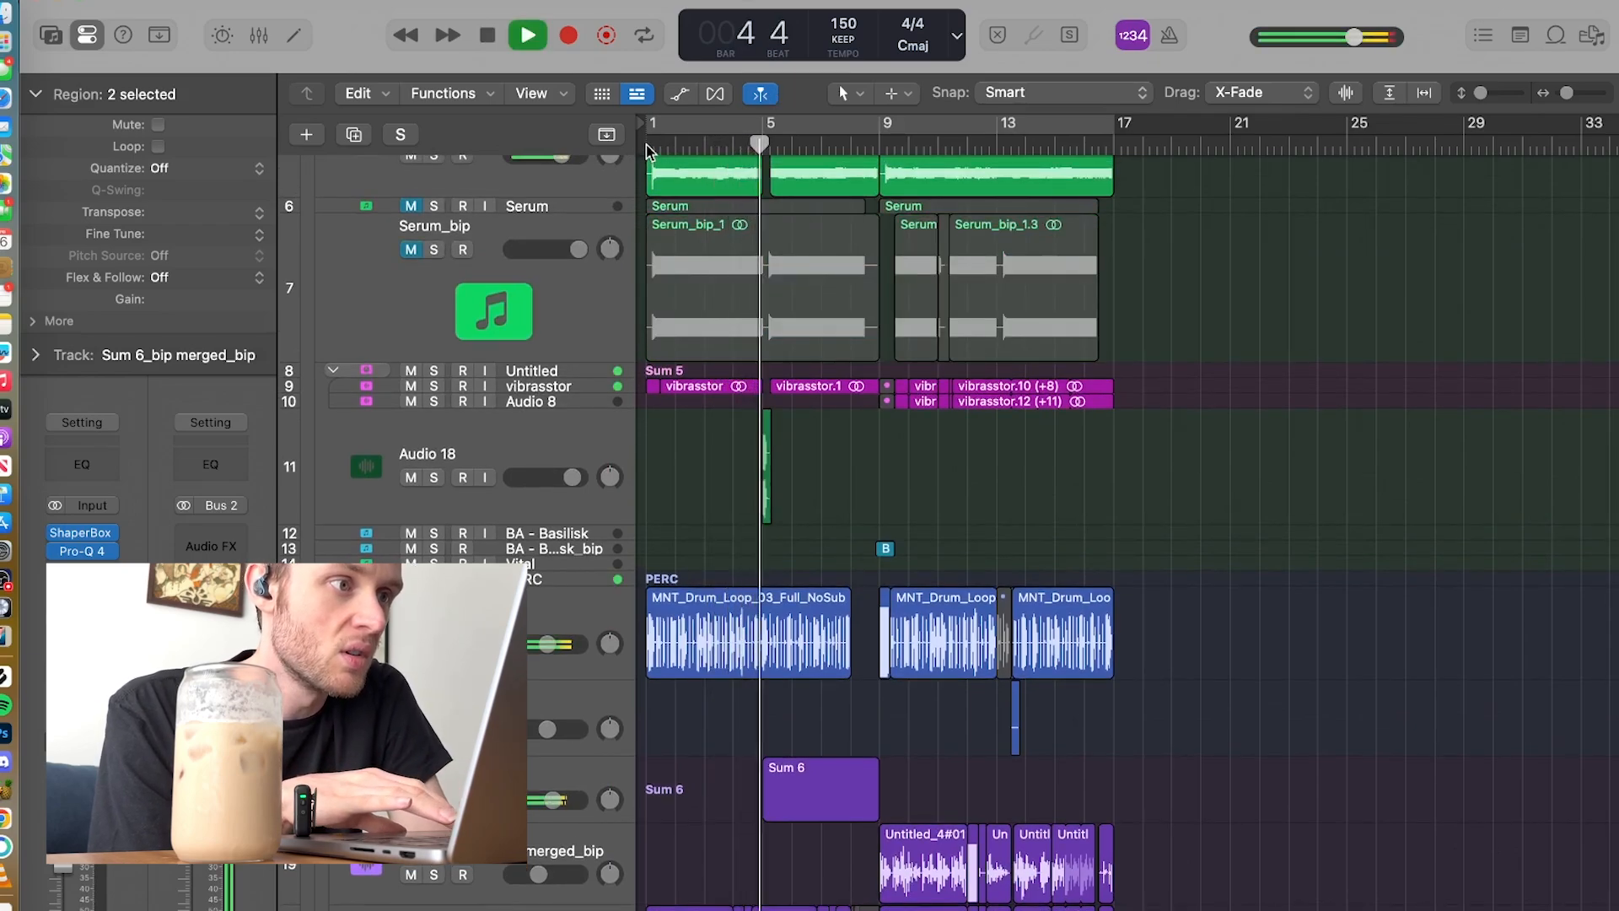
{"action": "key", "text": "space"}
{"action": "left_click", "coordinate": [411, 251]}
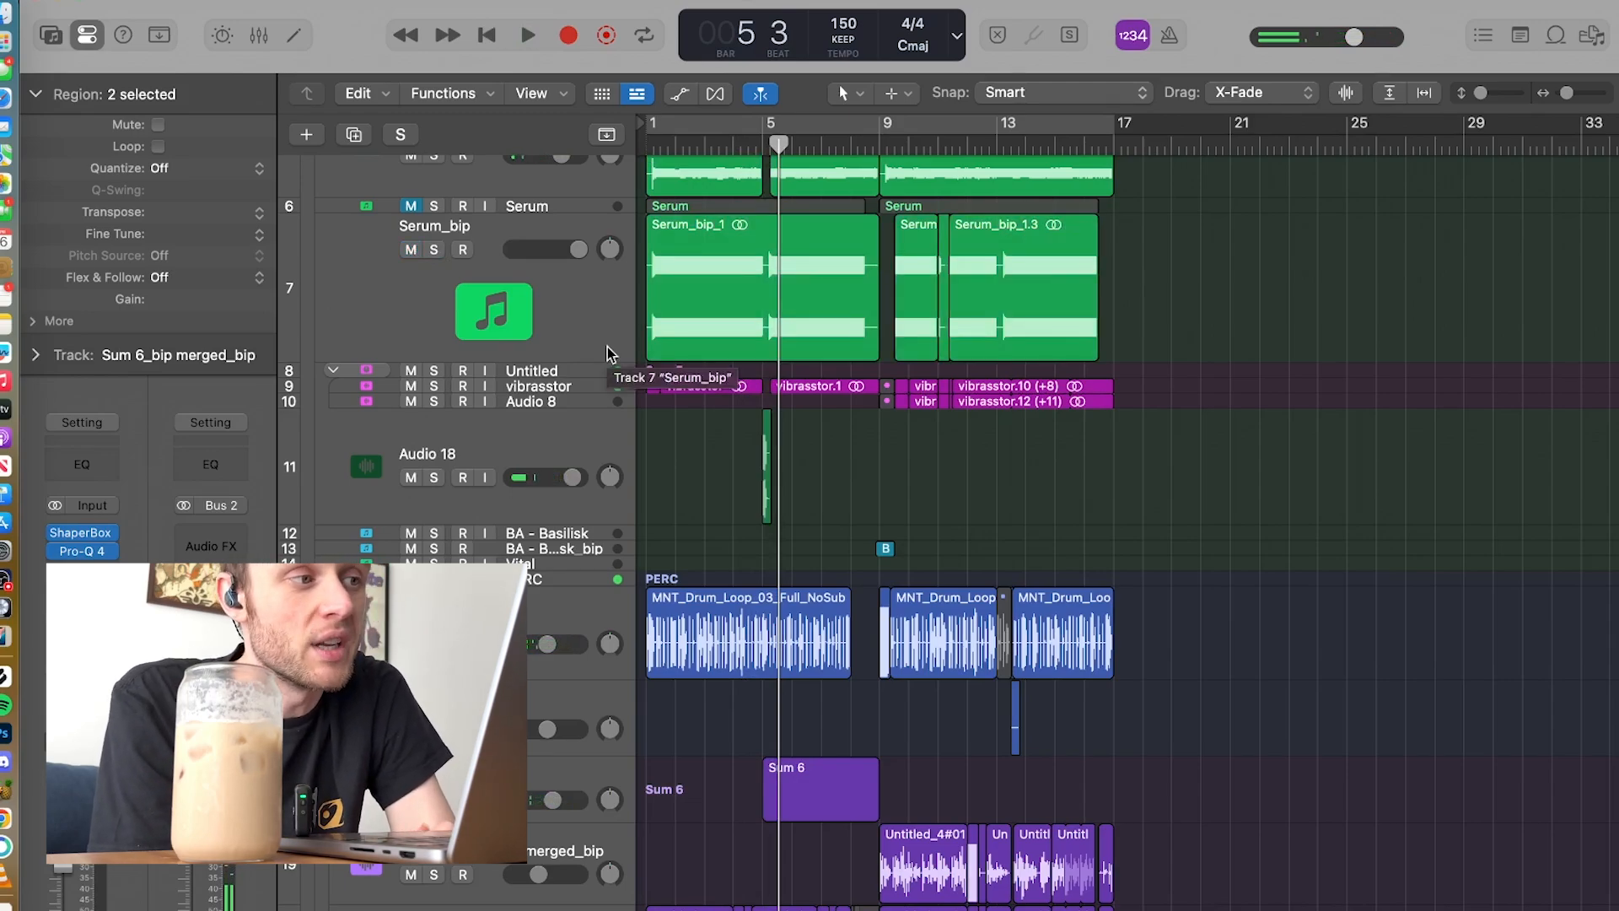
Step: Enable cycle playback, play from bar 1 with Serum_bip track 7 lowered to +0.4 dB, and restore its volume
{"action": "left_click", "coordinate": [593, 316]}
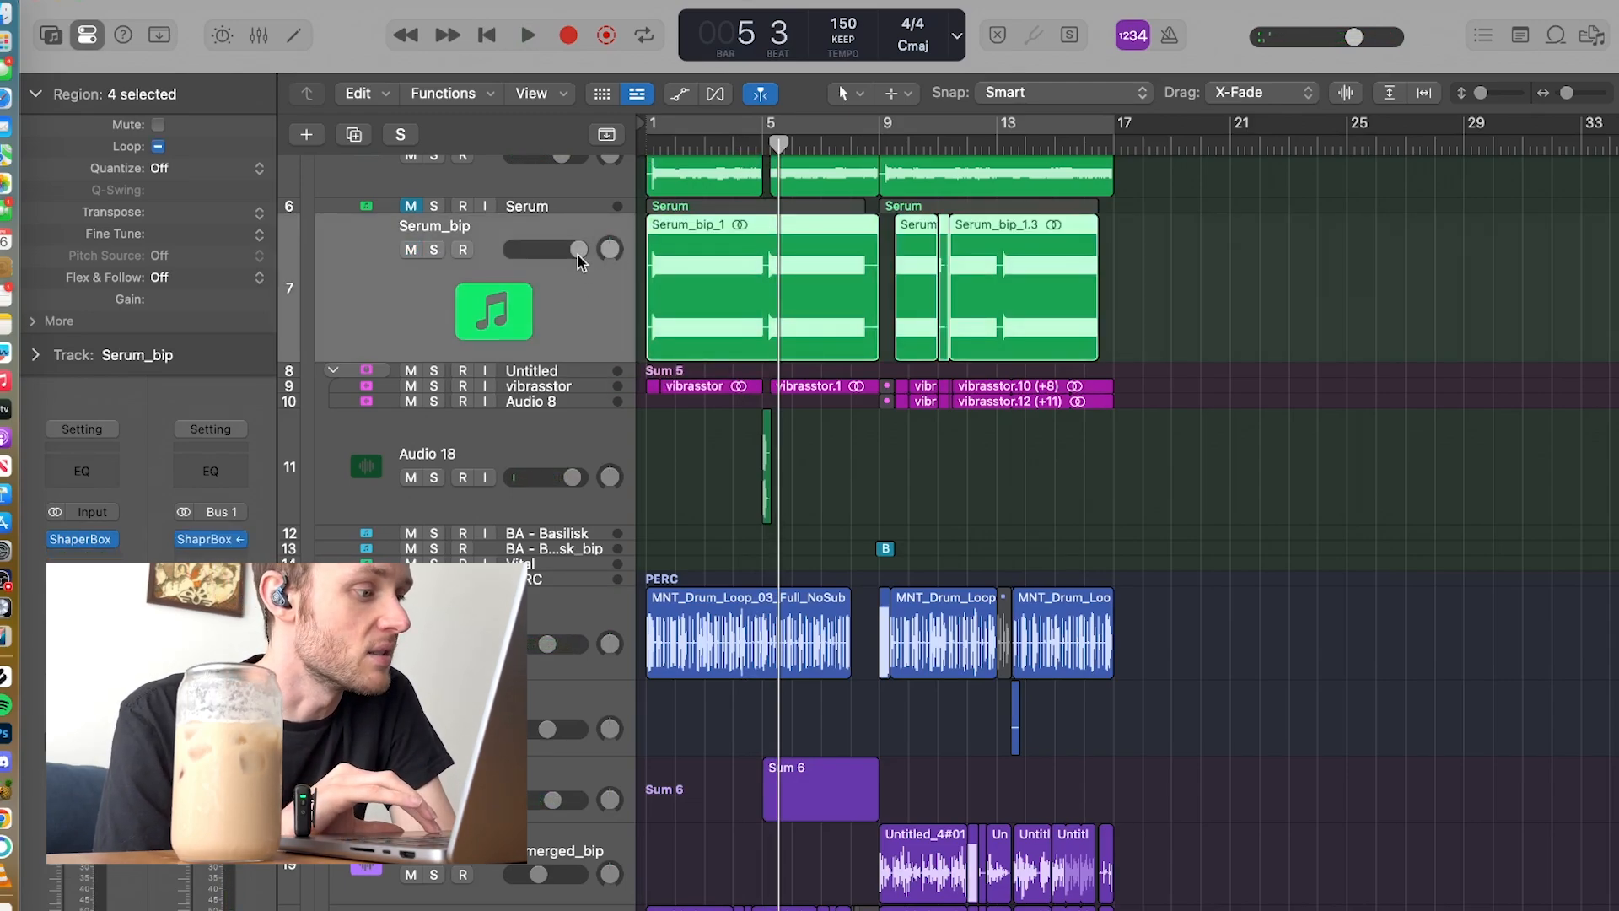
{"action": "left_click_drag", "start_coordinate": [578, 250], "coordinate": [566, 250]}
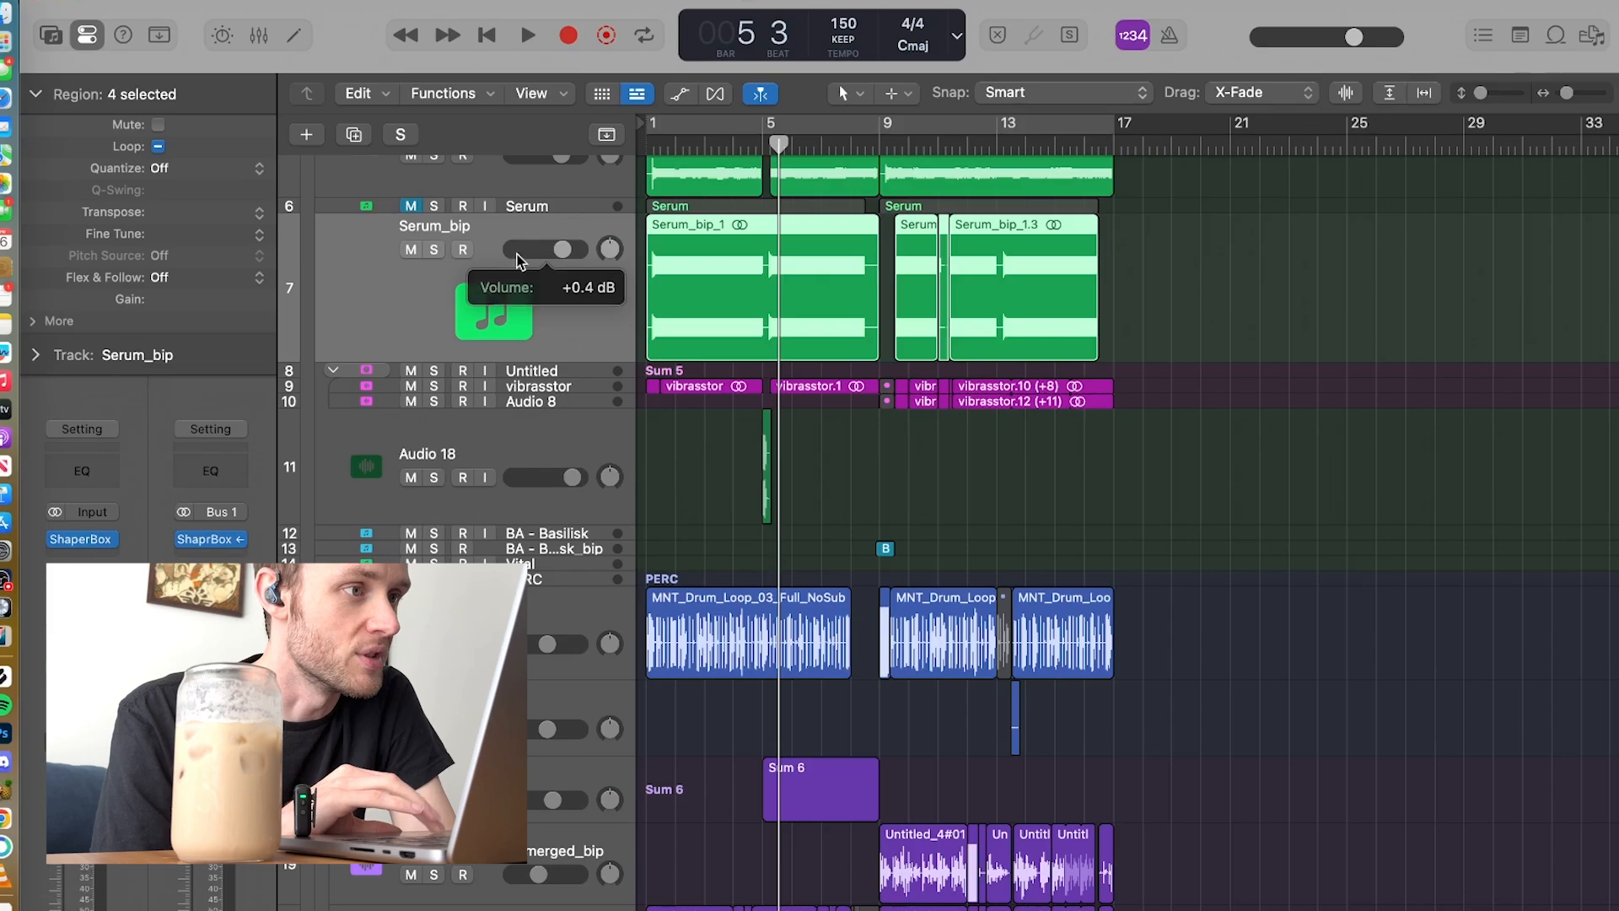
{"action": "key", "text": "c"}
{"action": "key", "text": "space"}
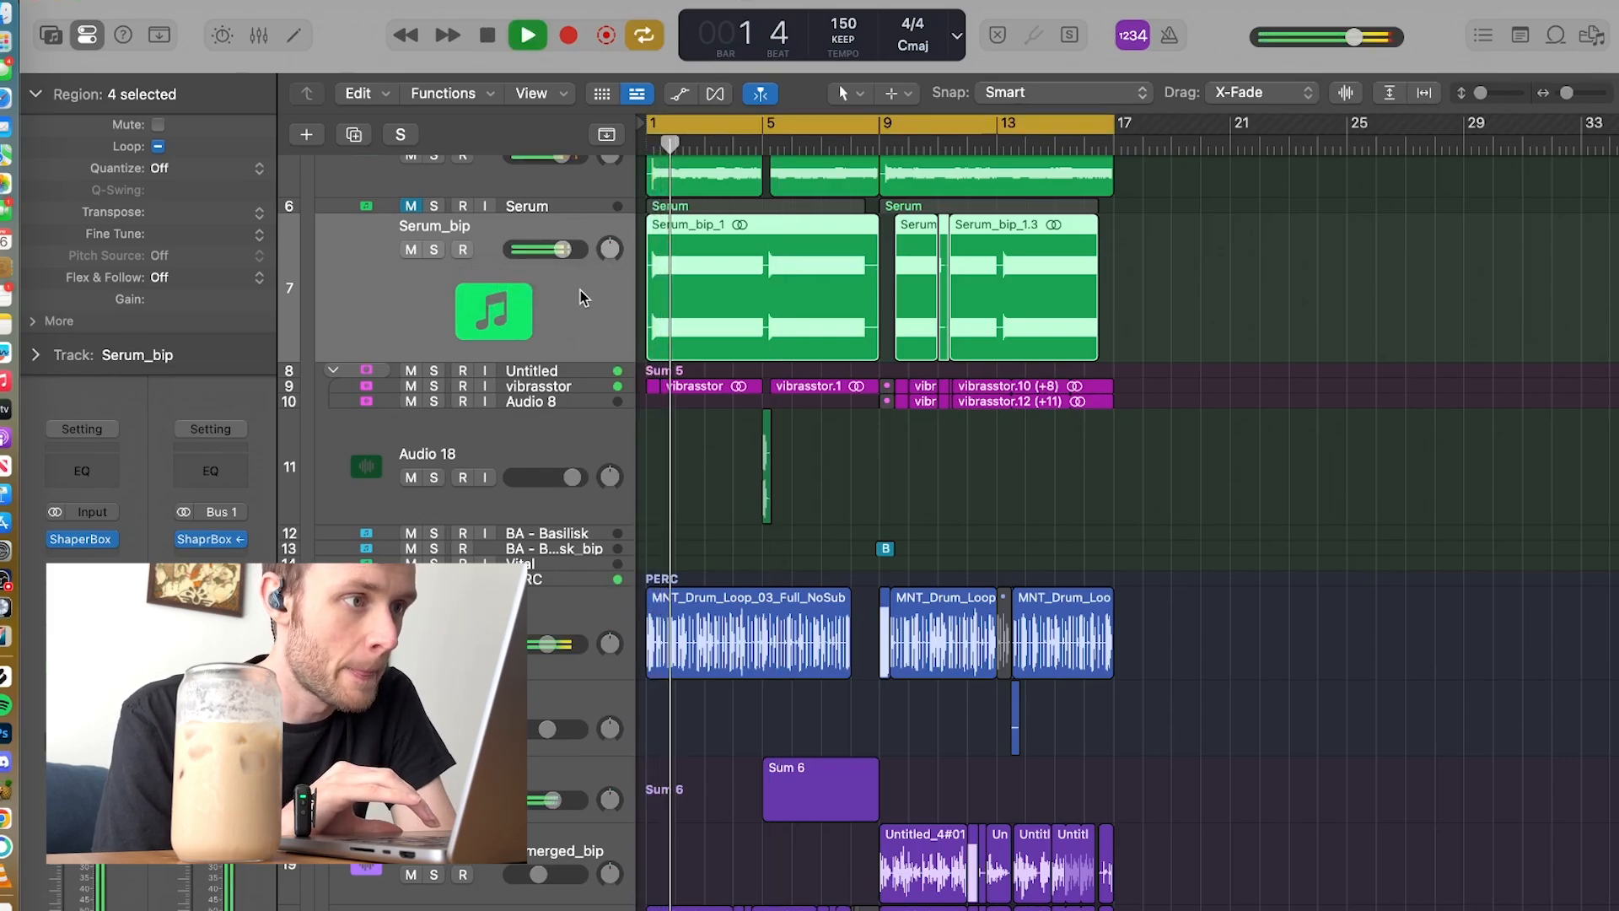
{"action": "left_click_drag", "start_coordinate": [562, 249], "coordinate": [579, 250]}
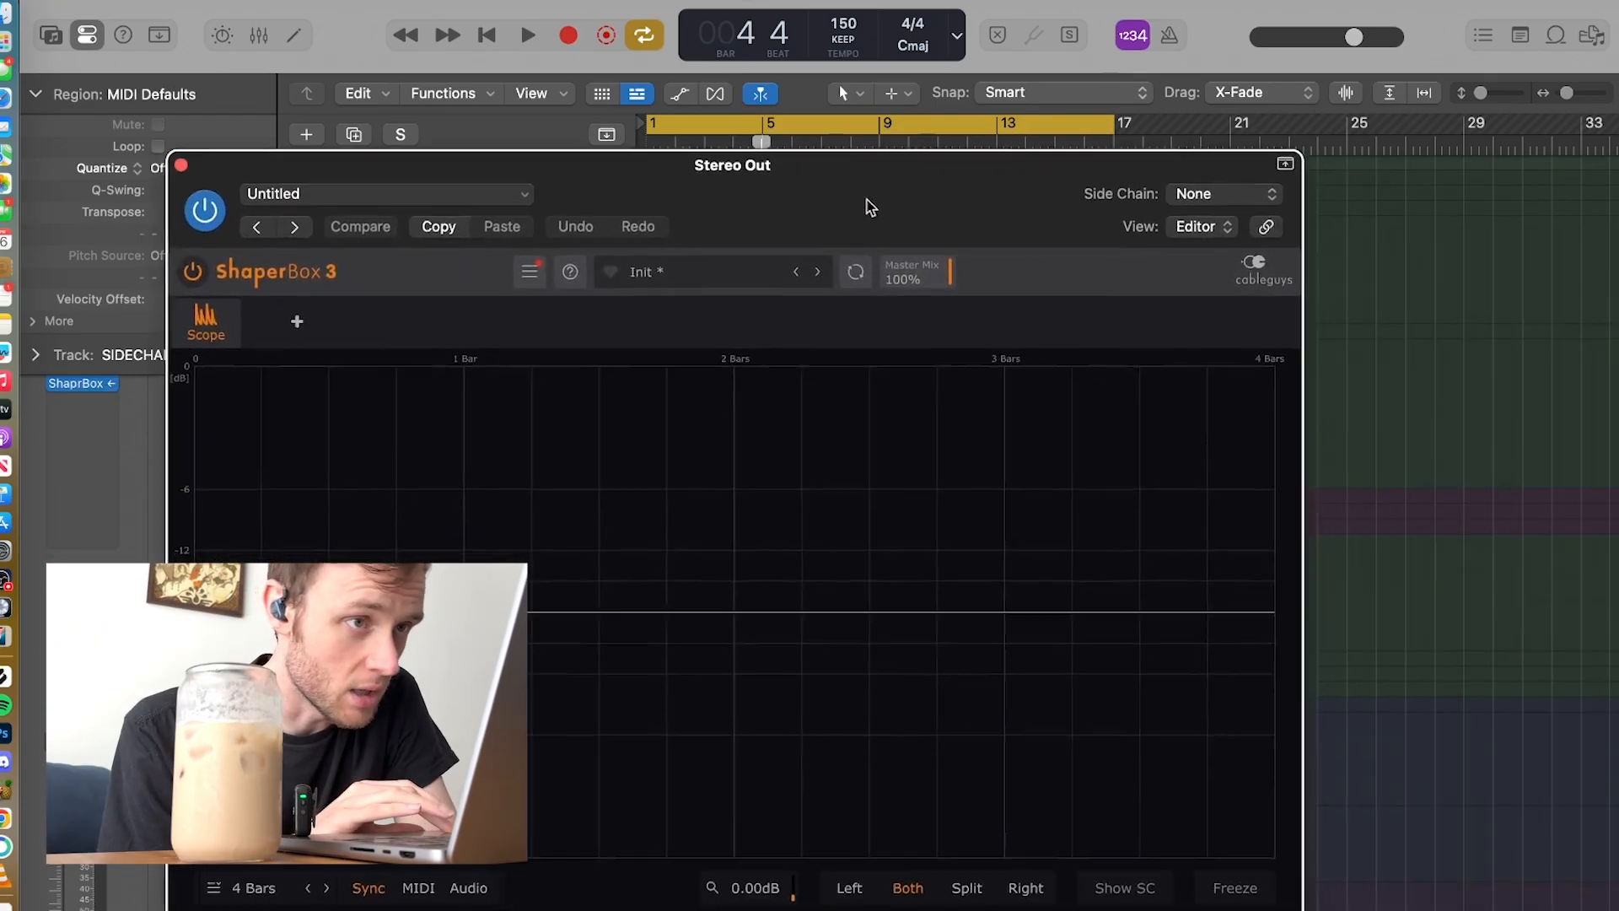
Step: Examine the playing mix's waveform in the Stereo Out ShaperBox scope at a 1/4 length, frozen, and close the plug-in
{"action": "left_click_drag", "start_coordinate": [871, 207], "coordinate": [849, 192]}
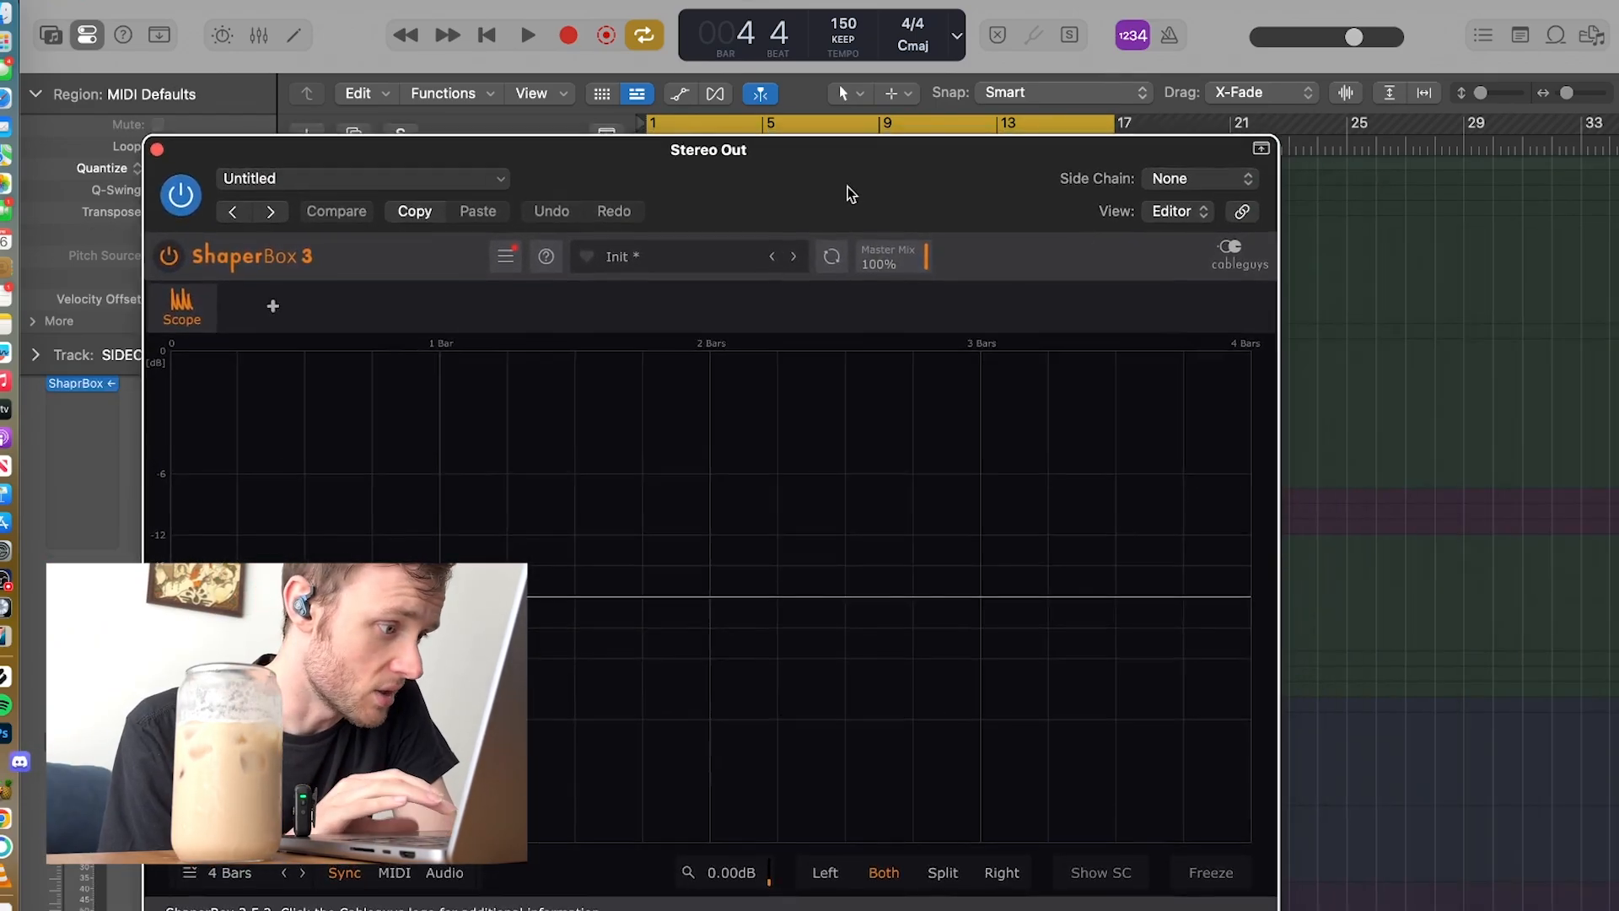
{"action": "key", "text": "space"}
{"action": "left_click", "coordinate": [283, 876]}
{"action": "left_click", "coordinate": [283, 875]}
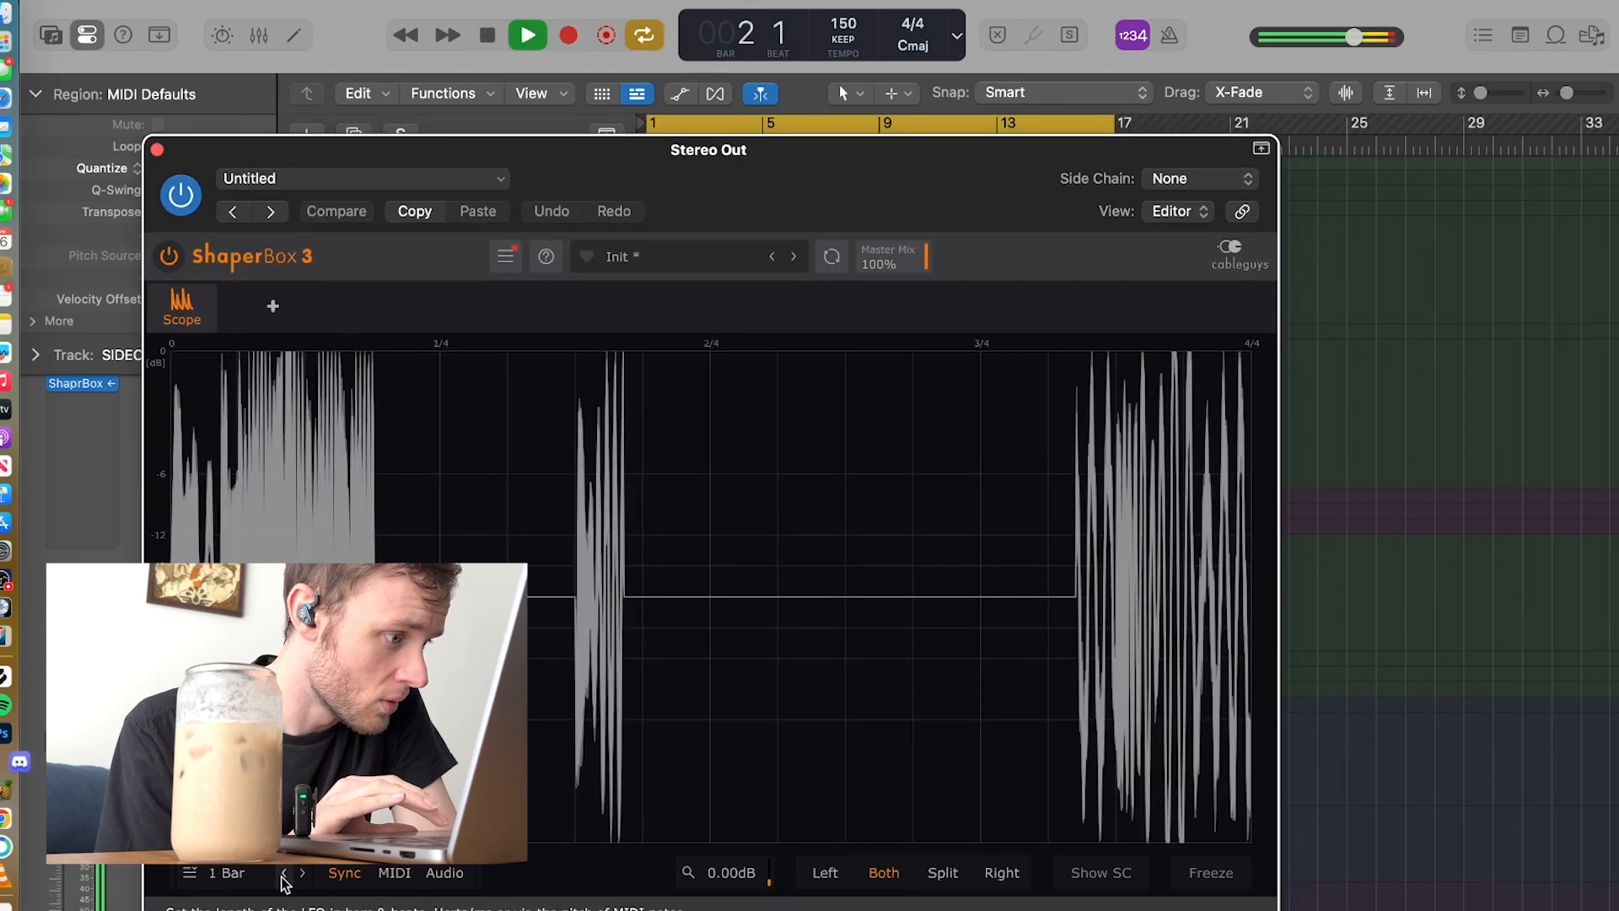
{"action": "left_click", "coordinate": [283, 876]}
{"action": "left_click", "coordinate": [284, 875]}
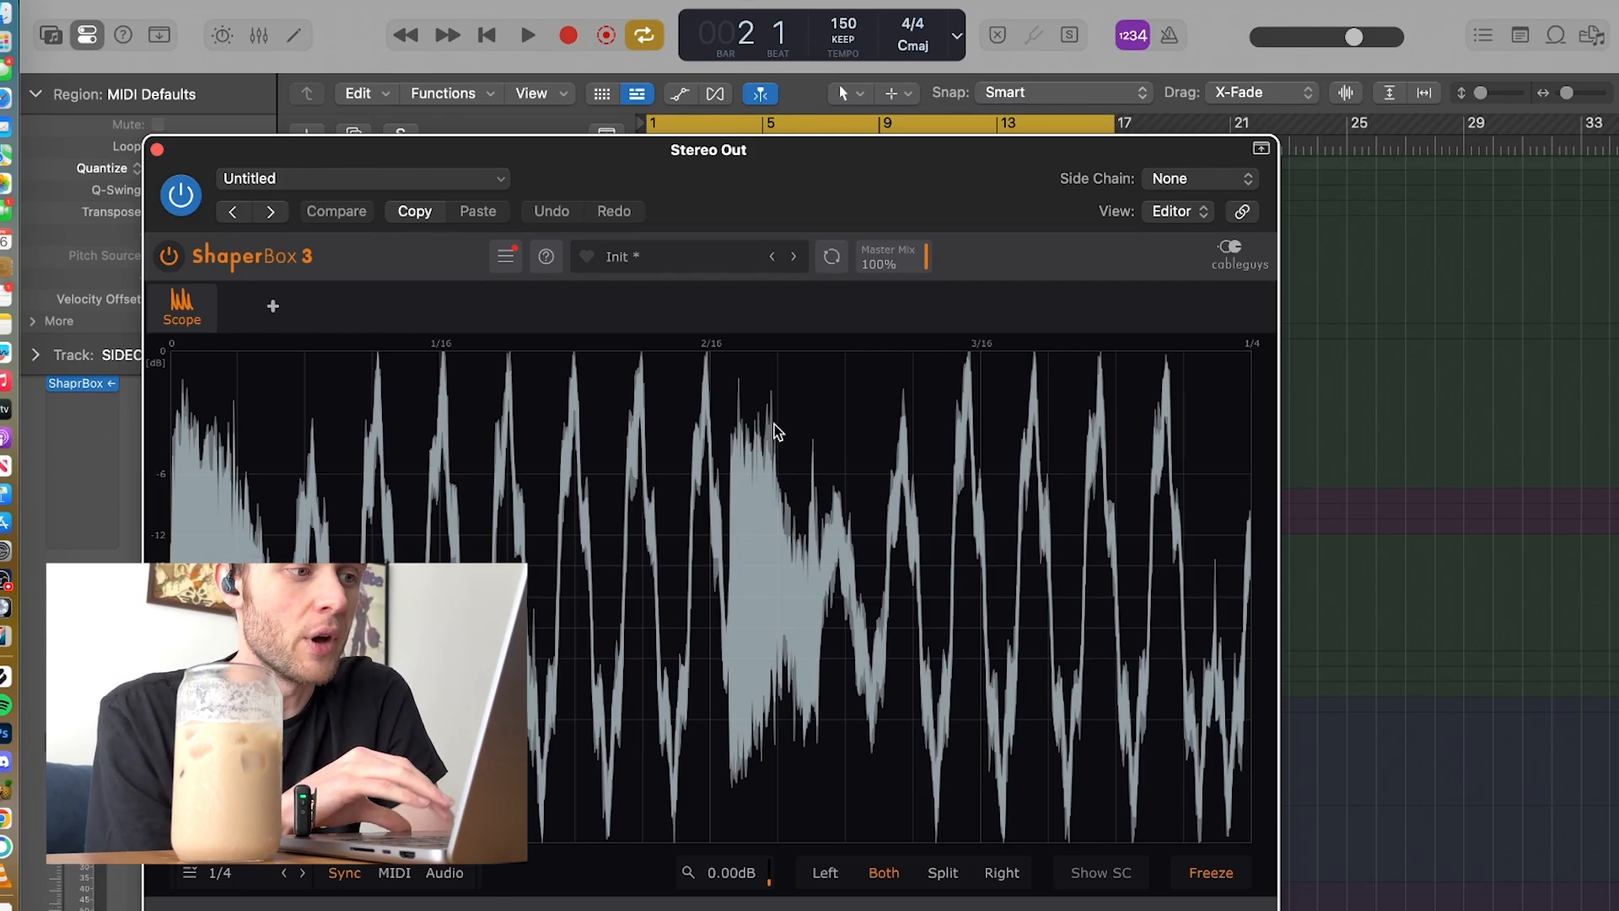
{"action": "left_click", "coordinate": [157, 150]}
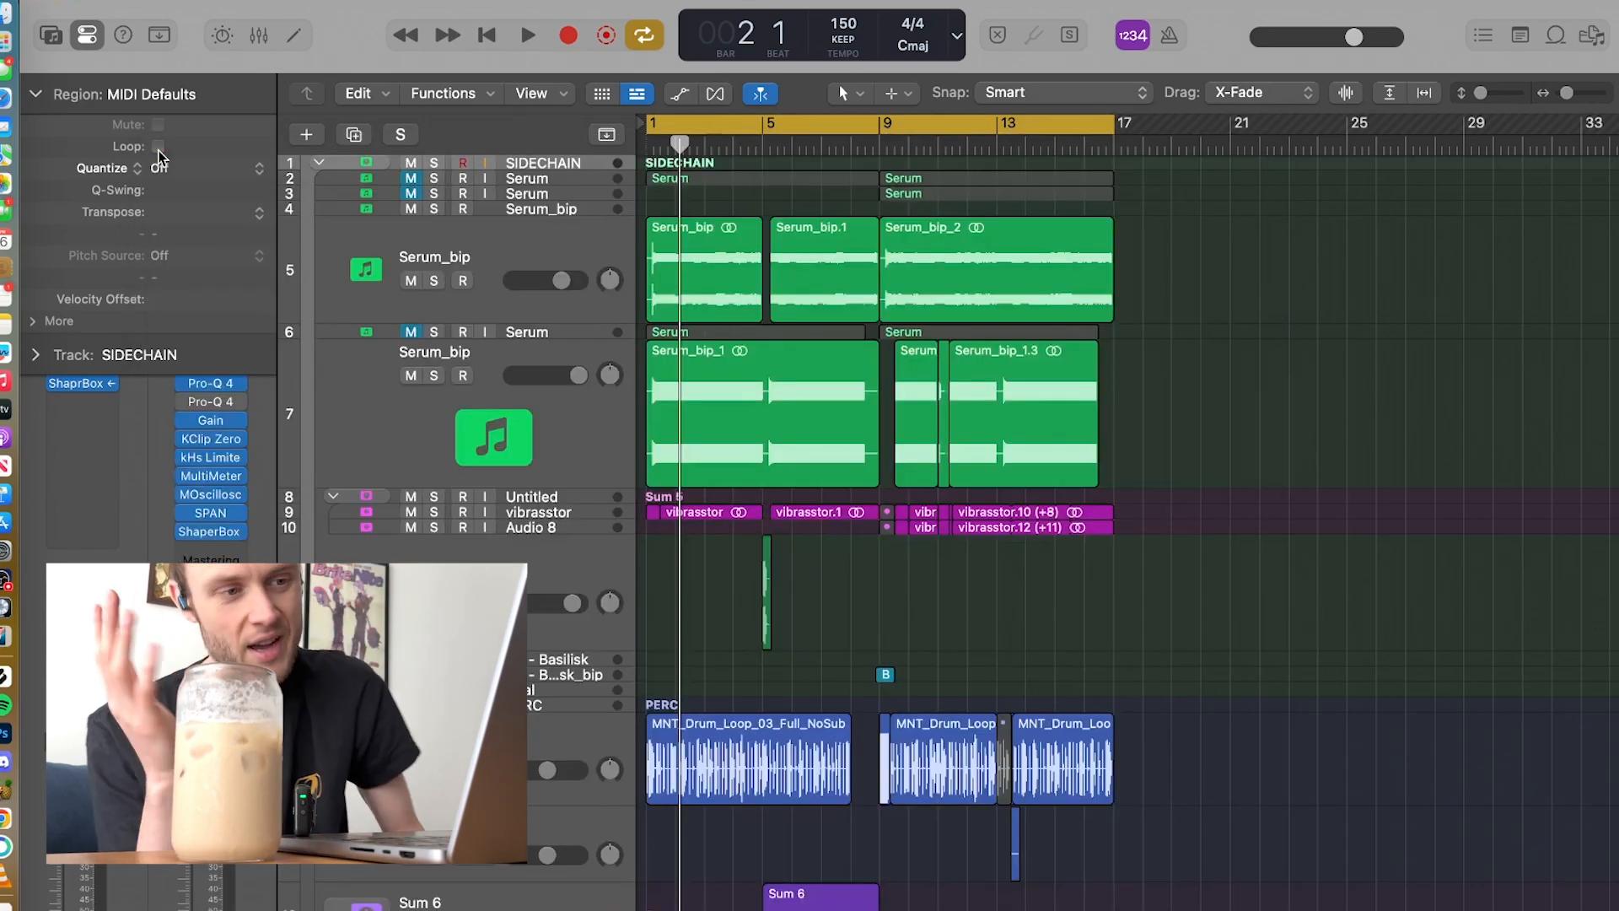